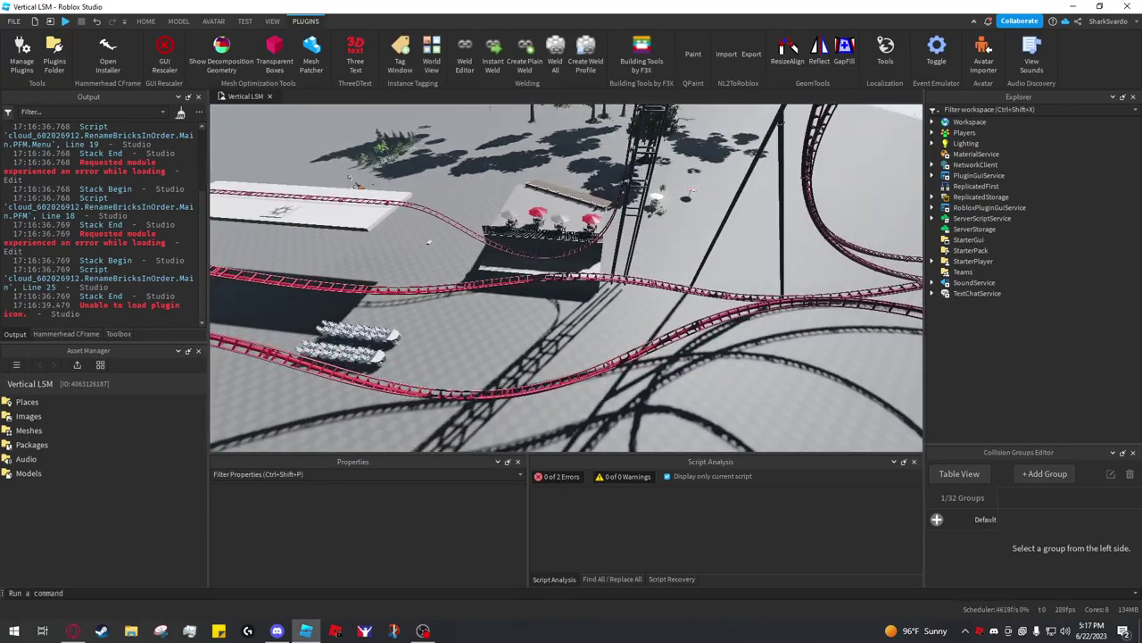
Step: Examine the coaster layout around the station platform, launch track and stored trains
{"action": "key", "text": "w"}
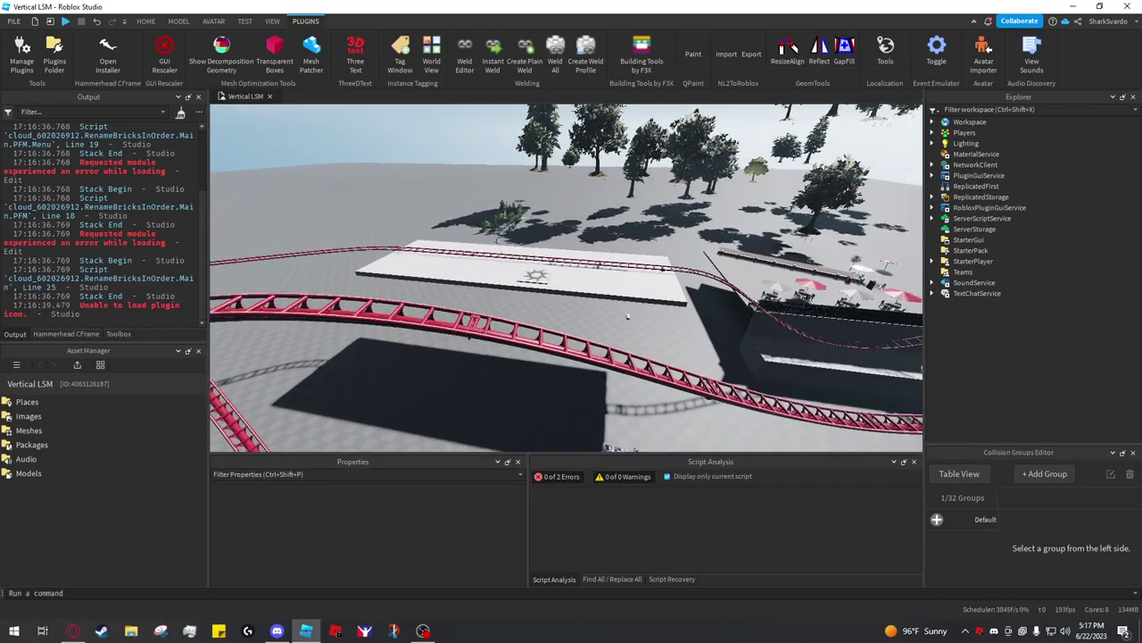
{"action": "key", "text": "w"}
{"action": "key", "text": "w"}
{"action": "key", "text": "w"}
{"action": "left_click_drag", "start_coordinate": [558, 253], "coordinate": [555, 254]}
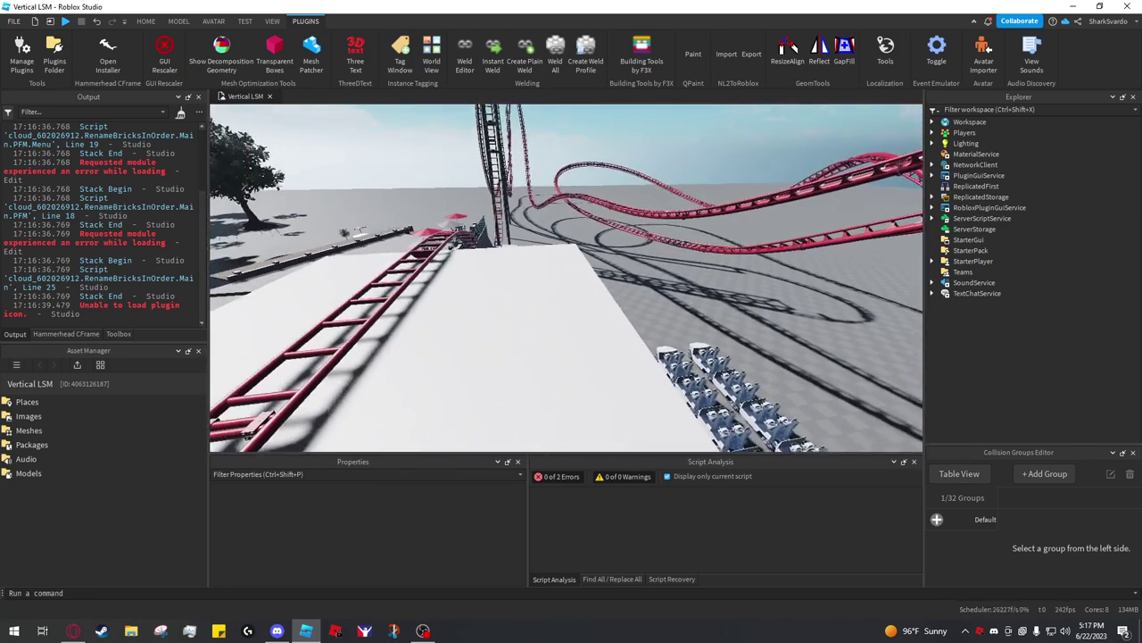
{"action": "right_click_drag", "start_coordinate": [555, 254], "coordinate": [536, 235]}
{"action": "key", "text": "d"}
{"action": "key", "text": "a"}
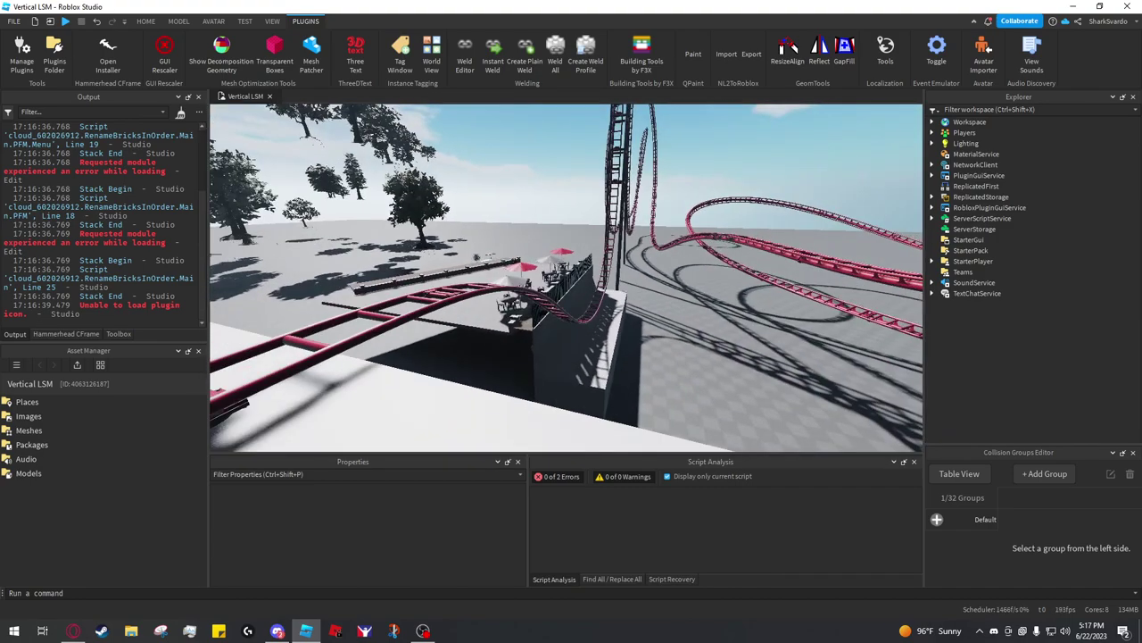
Step: Move the Track and Trains models out of the Vertical LSM Coaster folder into Workspace
{"action": "left_click", "coordinate": [932, 122]}
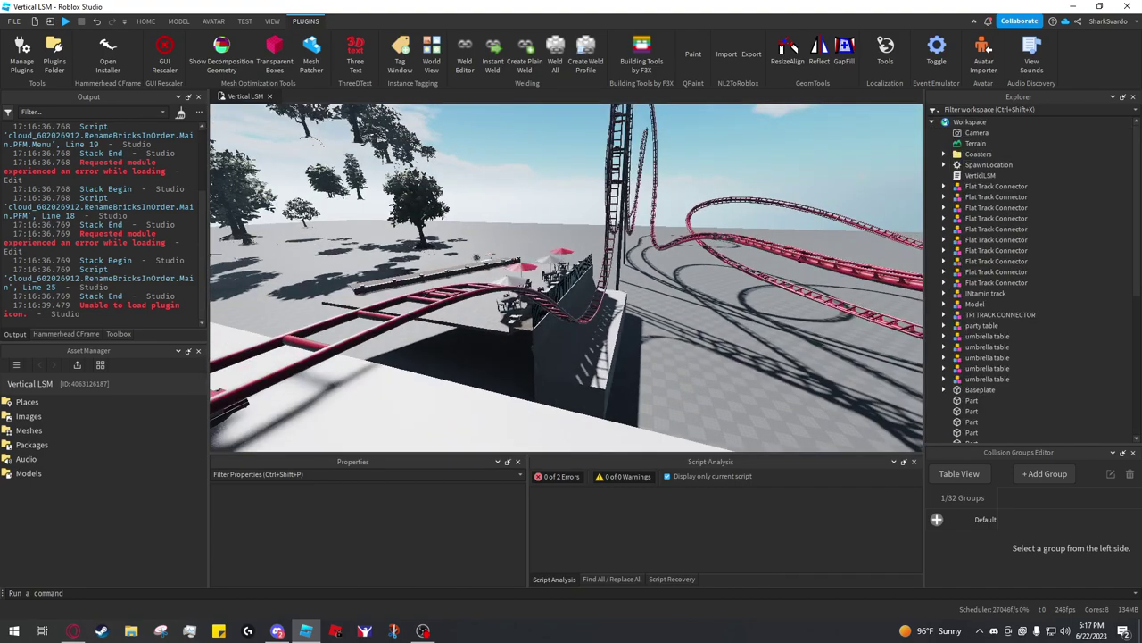
{"action": "left_click", "coordinate": [981, 153]}
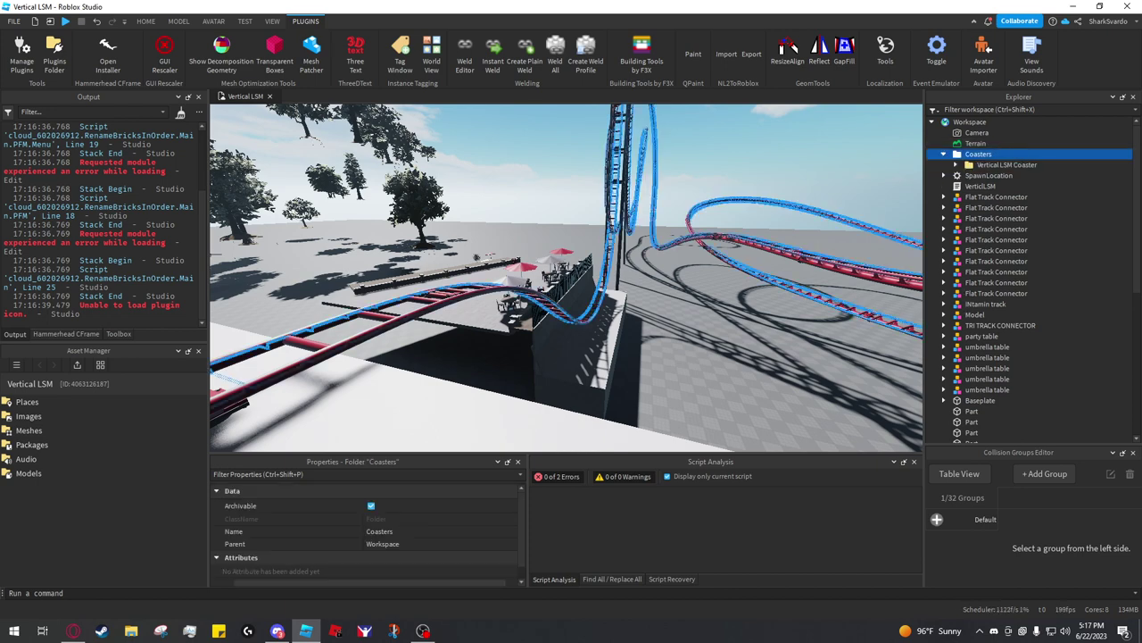
{"action": "left_click", "coordinate": [956, 164]}
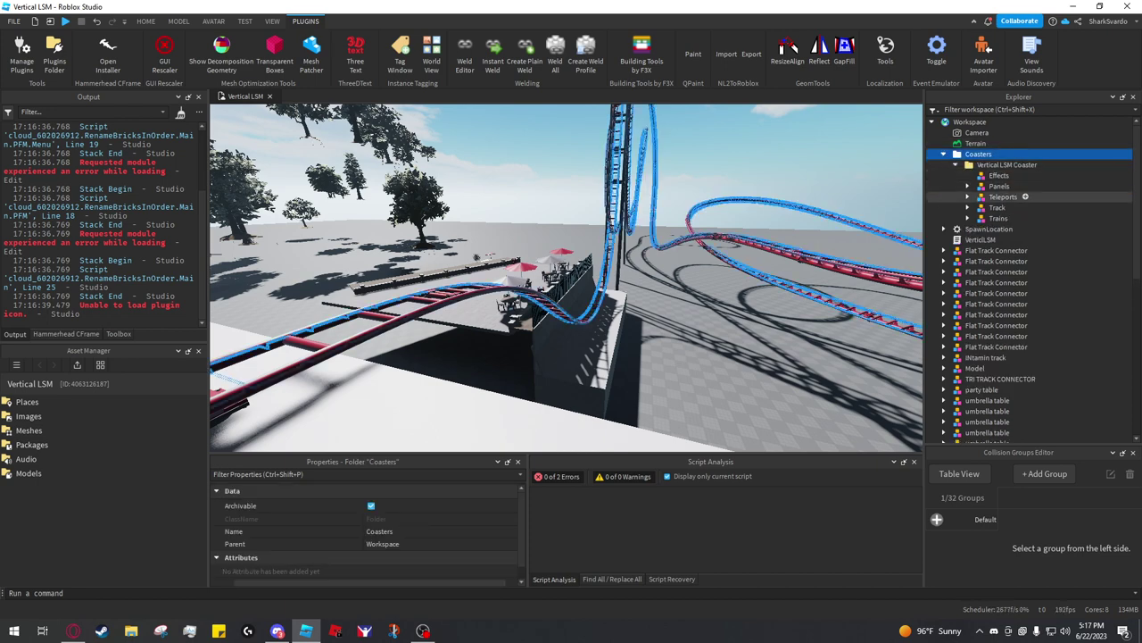
{"action": "left_click", "coordinate": [968, 186]}
{"action": "left_click", "coordinate": [997, 207]}
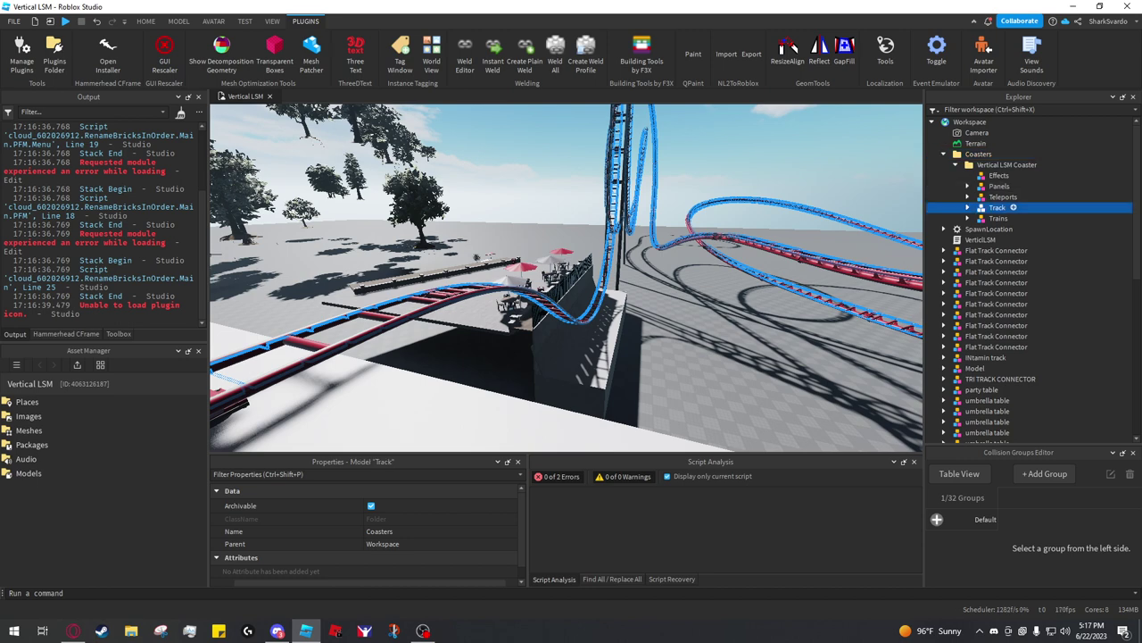
{"action": "left_click_drag", "start_coordinate": [1016, 218], "coordinate": [973, 124]}
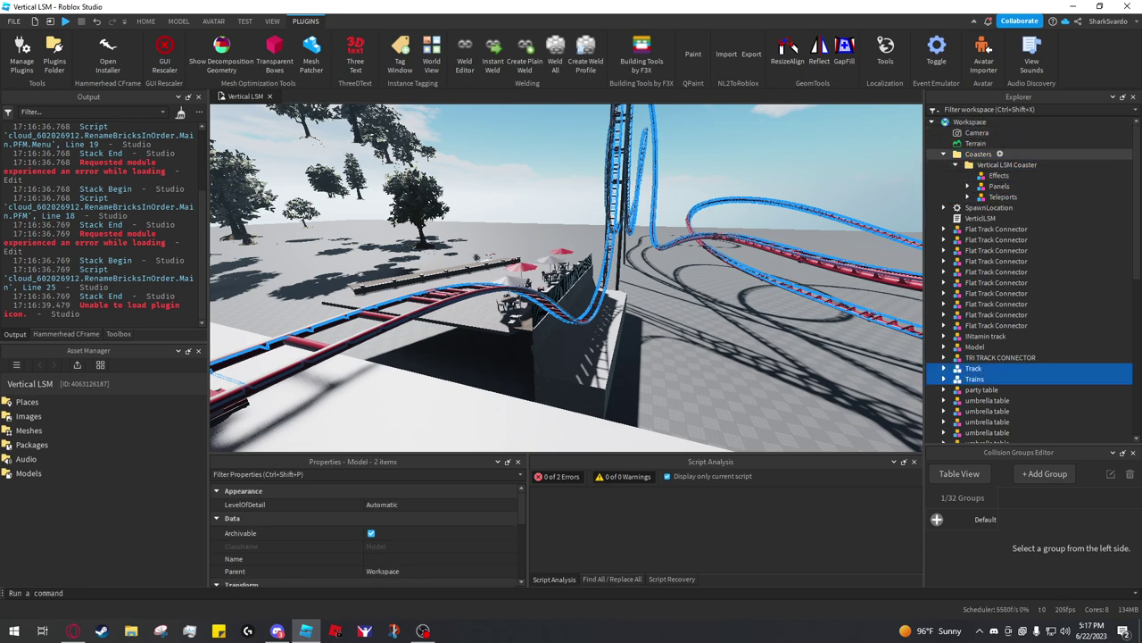
Step: Delete the old Coasters folder from Workspace
{"action": "left_click", "coordinate": [979, 153]}
{"action": "right_click_drag", "start_coordinate": [767, 241], "coordinate": [823, 248]}
{"action": "key", "text": "Delete"}
{"action": "left_click", "coordinate": [933, 122]}
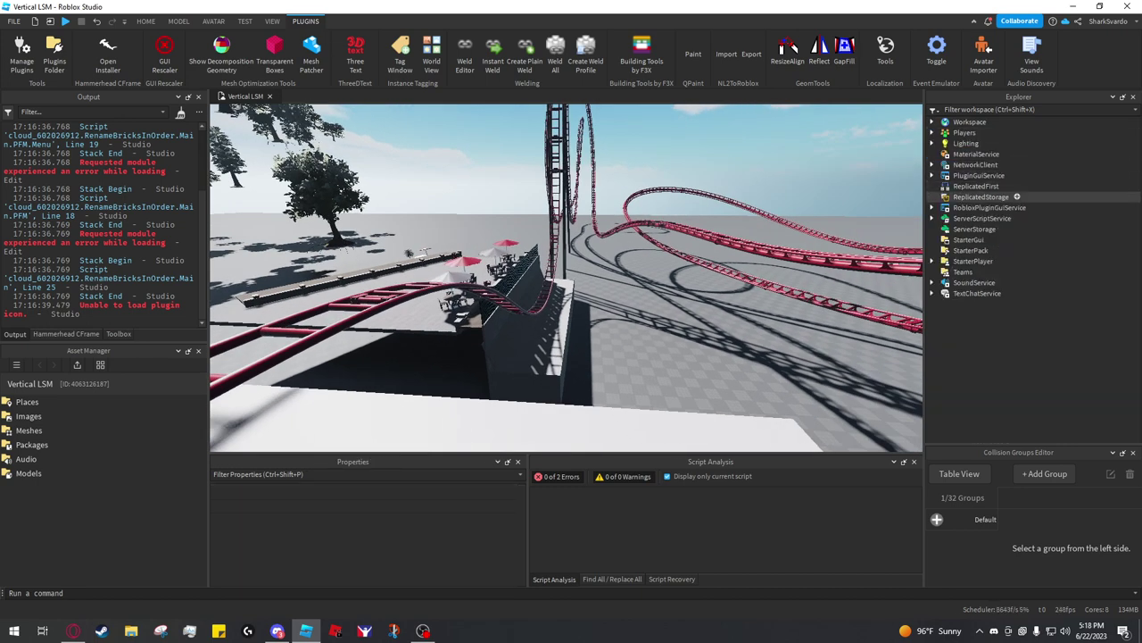
Step: Delete the HammerheadCFrame folders from ReplicatedStorage, ServerScriptService and StarterPlayerScripts
{"action": "left_click", "coordinate": [933, 197]}
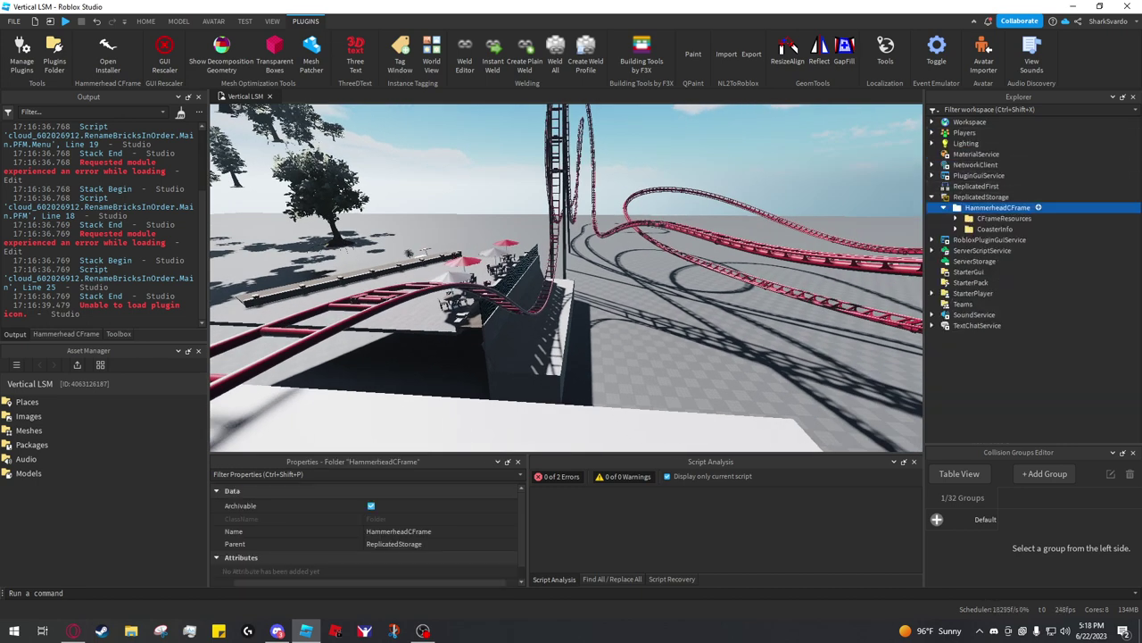
{"action": "key", "text": "Delete"}
{"action": "left_click", "coordinate": [997, 228]}
{"action": "key", "text": "Delete"}
{"action": "left_click", "coordinate": [932, 260]}
{"action": "left_click", "coordinate": [944, 282]}
{"action": "left_click", "coordinate": [1009, 294]}
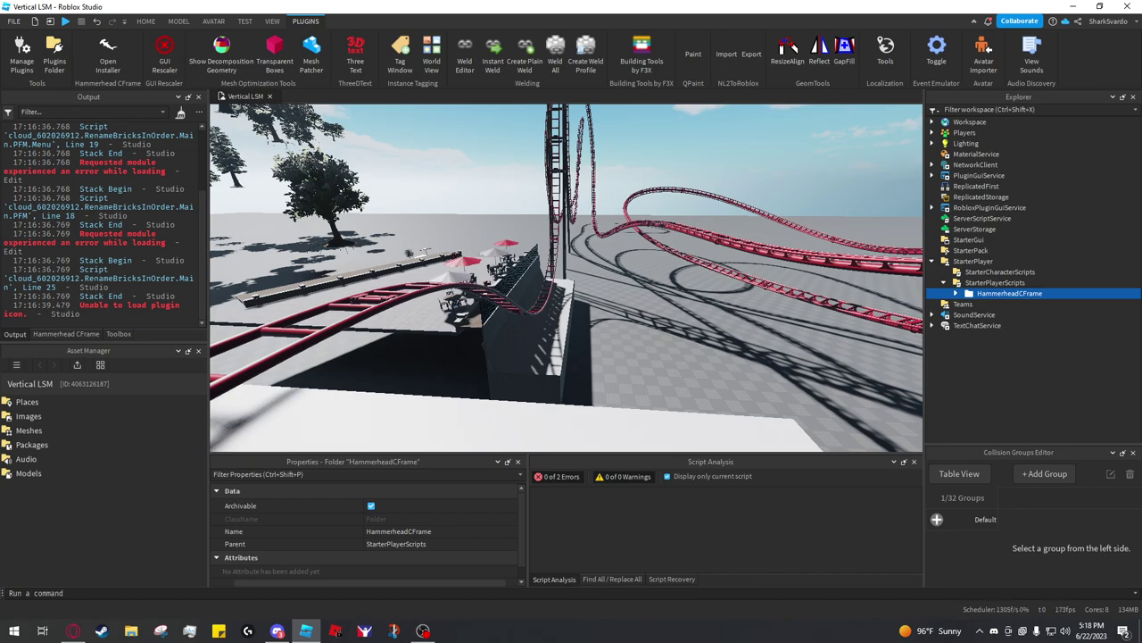
{"action": "key", "text": "Delete"}
Step: Install a fresh copy of the Hammerhead CFrame system with its plugin
{"action": "right_click_drag", "start_coordinate": [567, 278], "coordinate": [503, 266]}
{"action": "key", "text": "s"}
{"action": "key", "text": "a"}
{"action": "key", "text": "d"}
{"action": "left_click", "coordinate": [66, 333]}
{"action": "key", "text": "q"}
{"action": "key", "text": "s"}
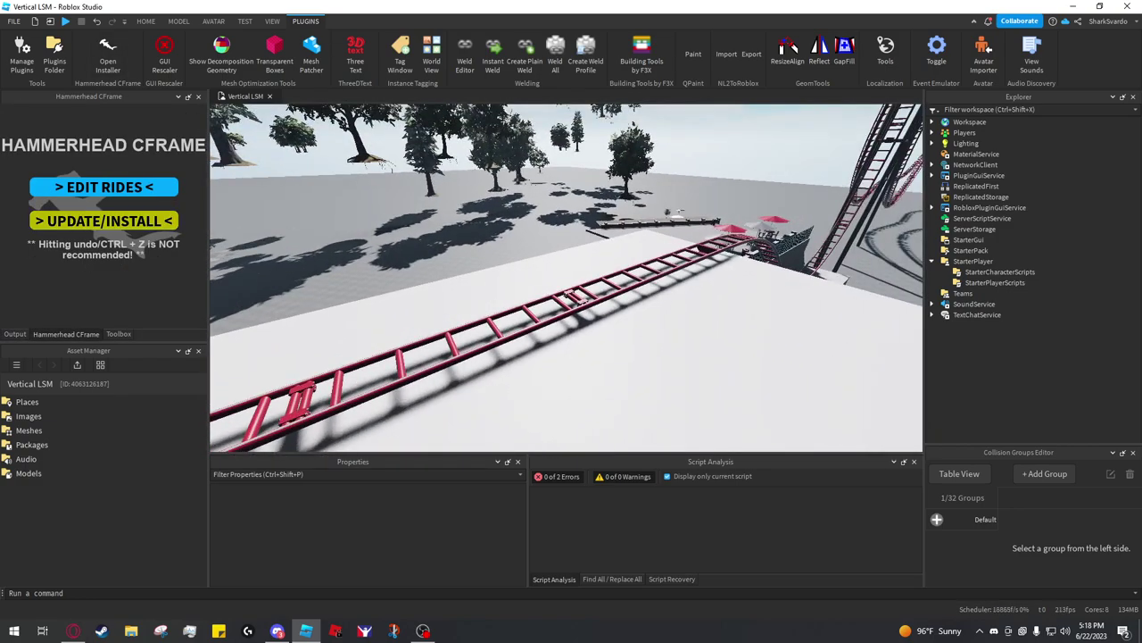
{"action": "left_click", "coordinate": [103, 220]}
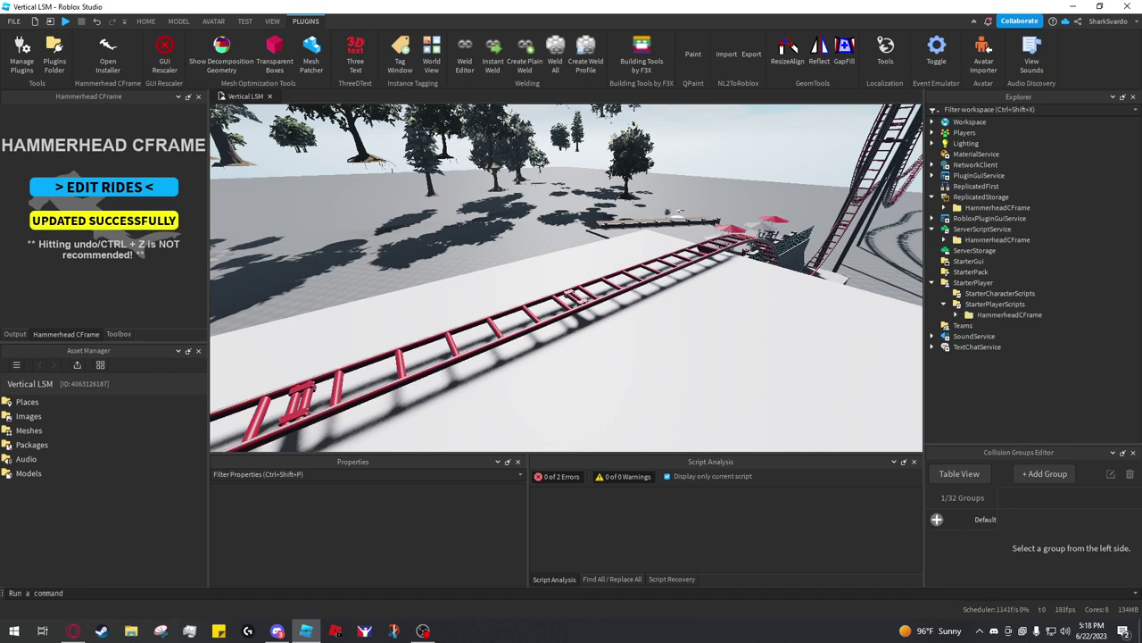
Step: Inspect the contents of the newly installed Coasters folder in Workspace and look over the station track
{"action": "left_click", "coordinate": [932, 122]}
{"action": "left_click", "coordinate": [944, 155]}
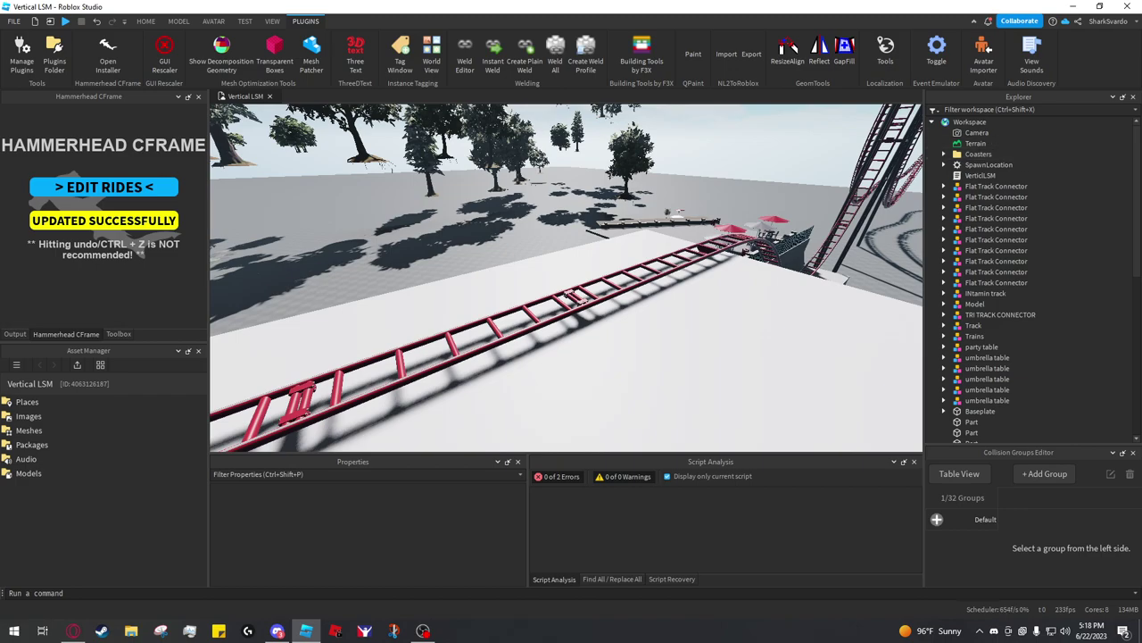
{"action": "key", "text": "w"}
{"action": "right_click_drag", "start_coordinate": [567, 278], "coordinate": [607, 282]}
{"action": "key", "text": "a"}
{"action": "key", "text": "w"}
{"action": "key", "text": "d"}
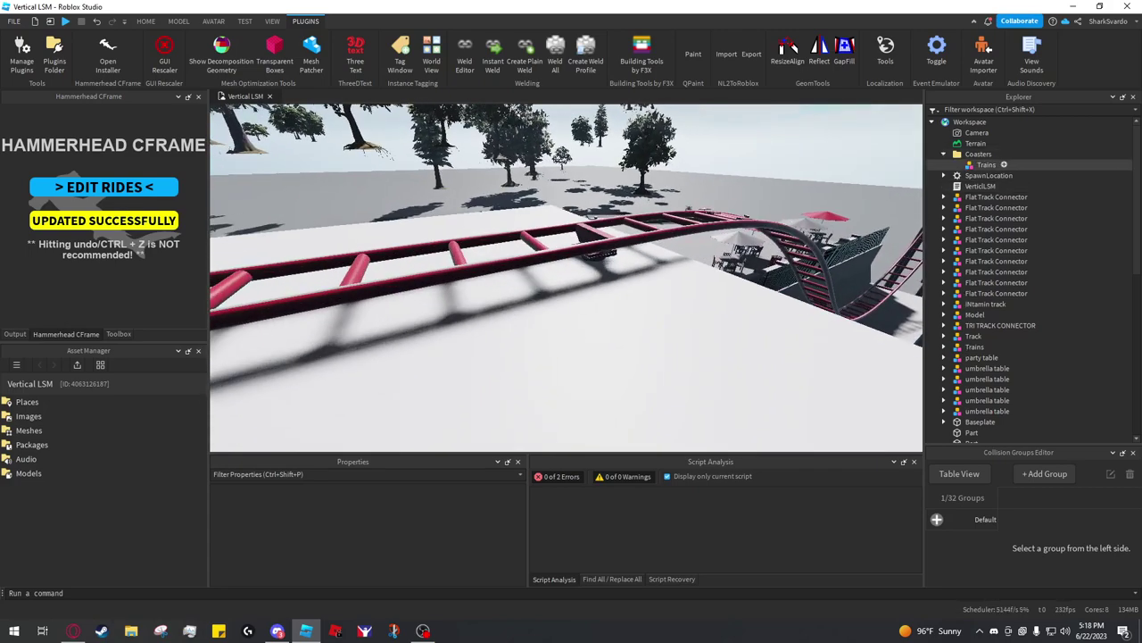
{"action": "right_click_drag", "start_coordinate": [660, 272], "coordinate": [750, 267]}
{"action": "key", "text": "a"}
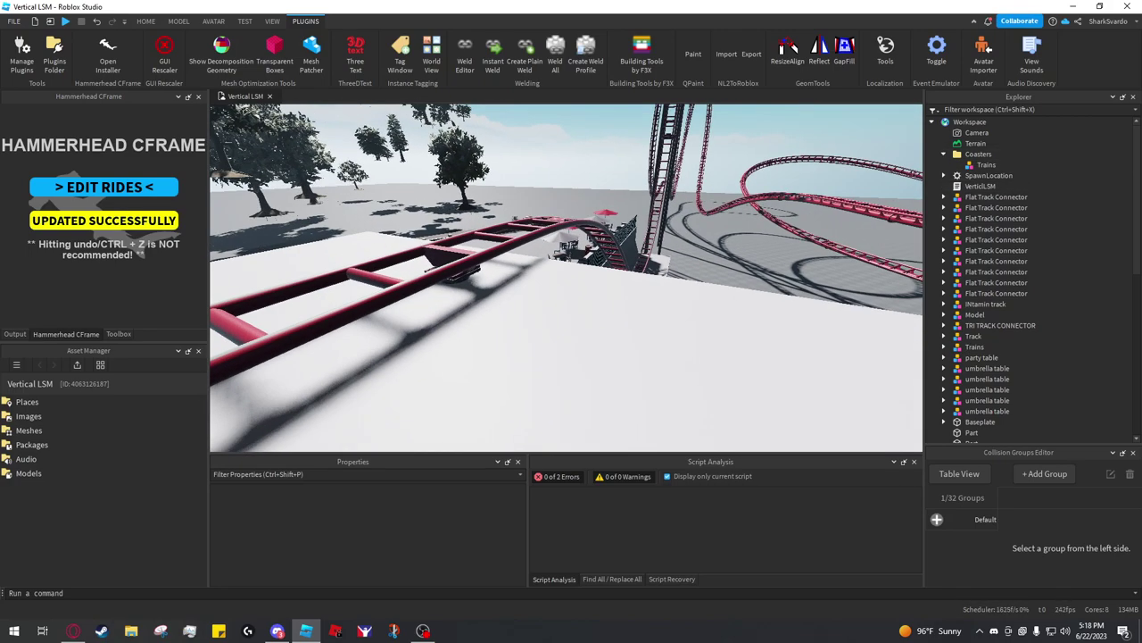
{"action": "key", "text": "s"}
{"action": "right_click_drag", "start_coordinate": [662, 272], "coordinate": [555, 300]}
{"action": "right_click_drag", "start_coordinate": [464, 277], "coordinate": [535, 276]}
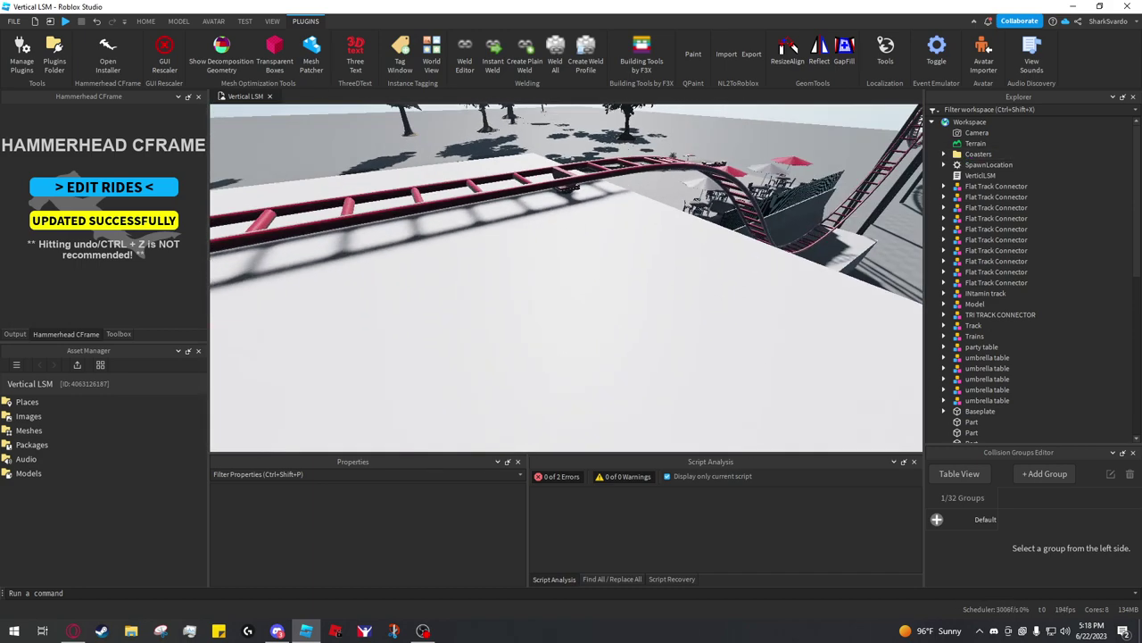
Step: Start a new coaster in the Hammerhead CFrame ride editor and name it LaunchCoaster
{"action": "left_click", "coordinate": [103, 187]}
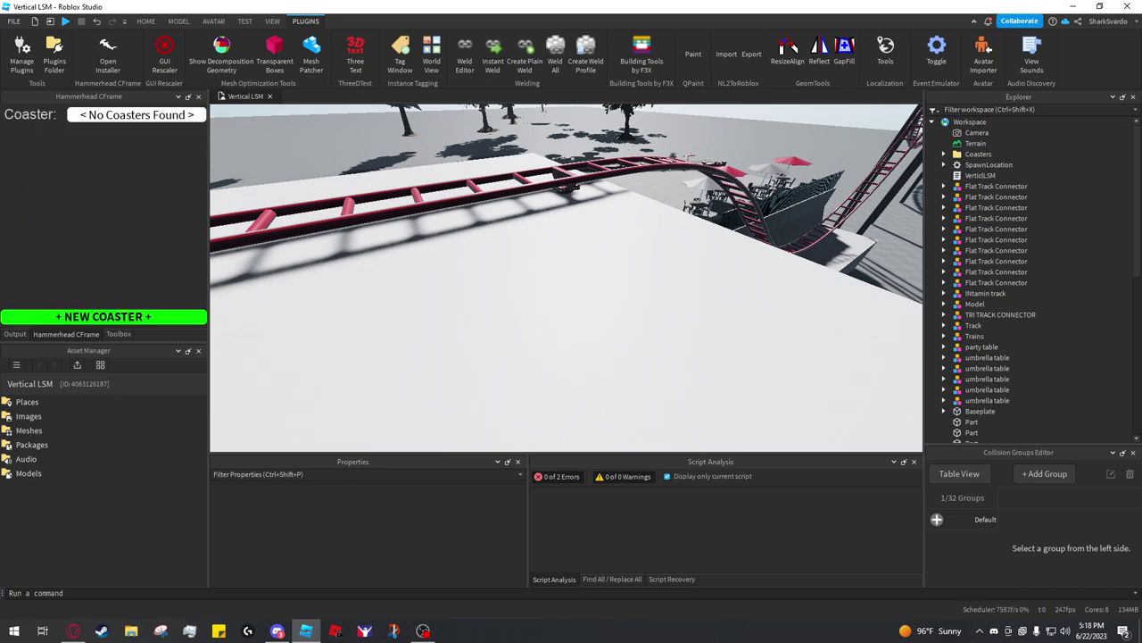
{"action": "right_click_drag", "start_coordinate": [571, 277], "coordinate": [659, 249]}
{"action": "key", "text": "s"}
{"action": "left_click", "coordinate": [104, 317]}
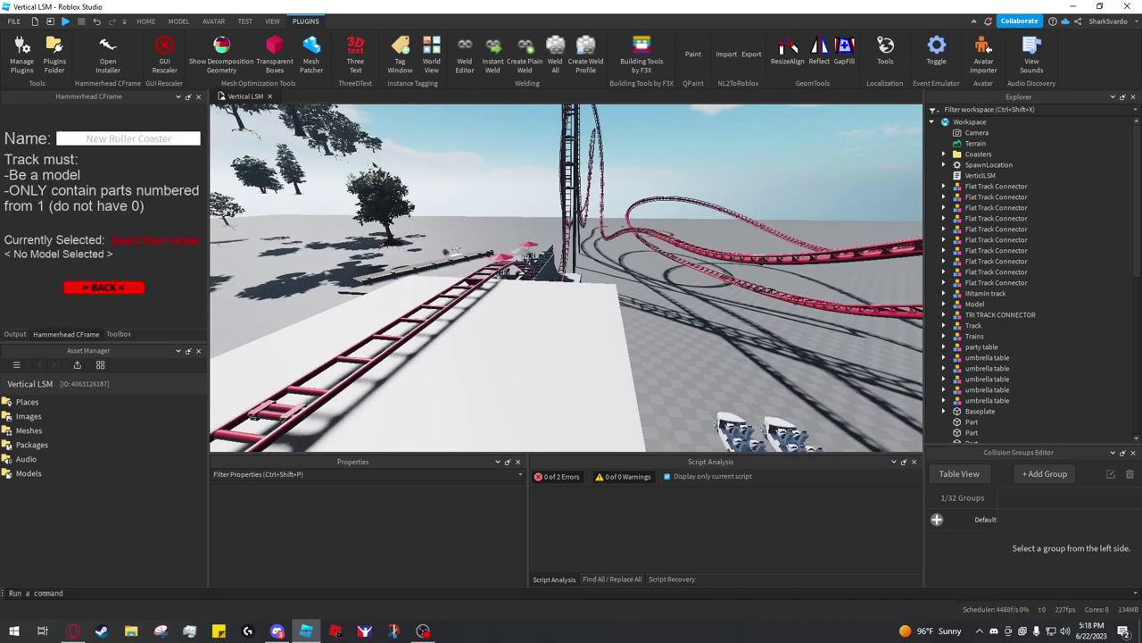
{"action": "right_click_drag", "start_coordinate": [553, 277], "coordinate": [487, 287]}
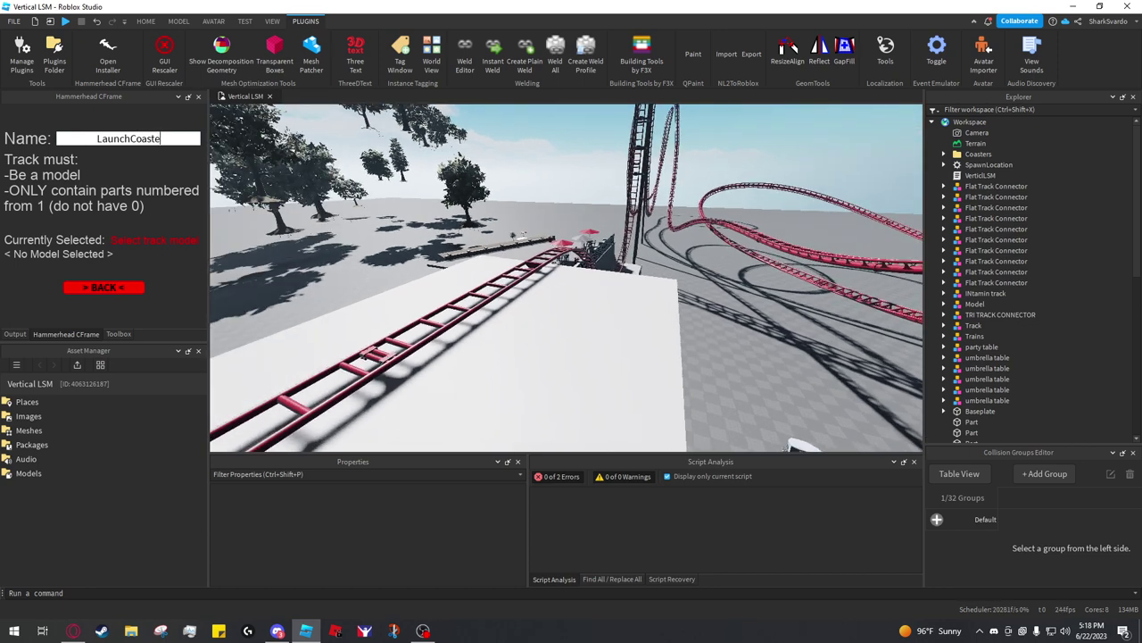
{"action": "right_click_drag", "start_coordinate": [487, 288], "coordinate": [467, 298]}
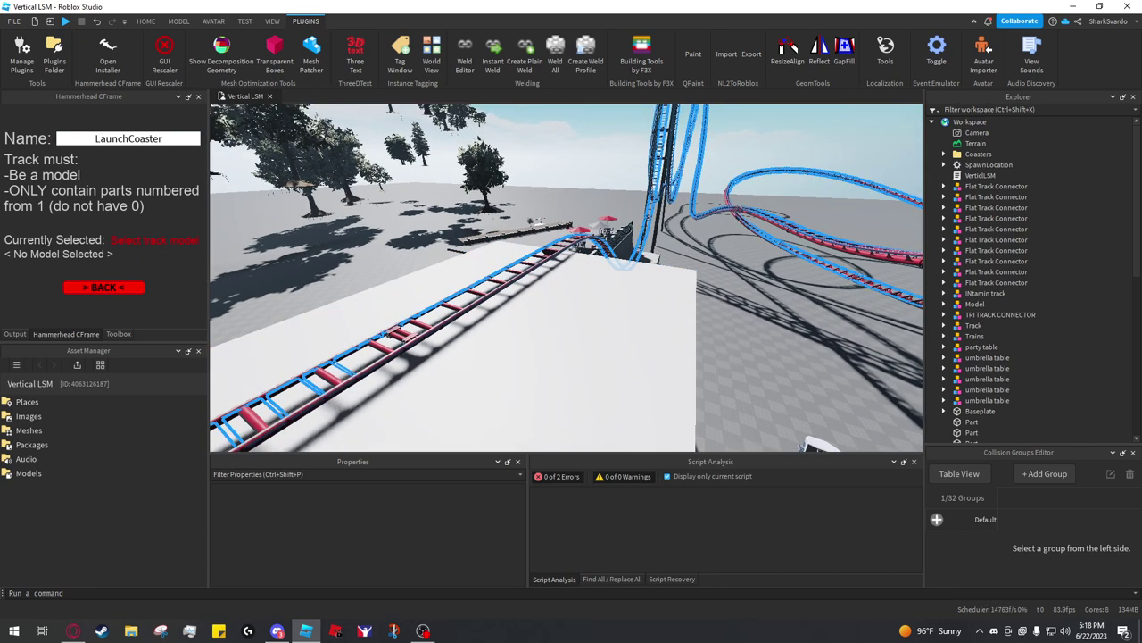
Step: Try the INtamin track model as the coaster's track model and inspect its child segments
{"action": "left_click", "coordinate": [392, 357]}
{"action": "key", "text": "w"}
{"action": "right_click_drag", "start_coordinate": [401, 336], "coordinate": [381, 306]}
{"action": "key", "text": "a"}
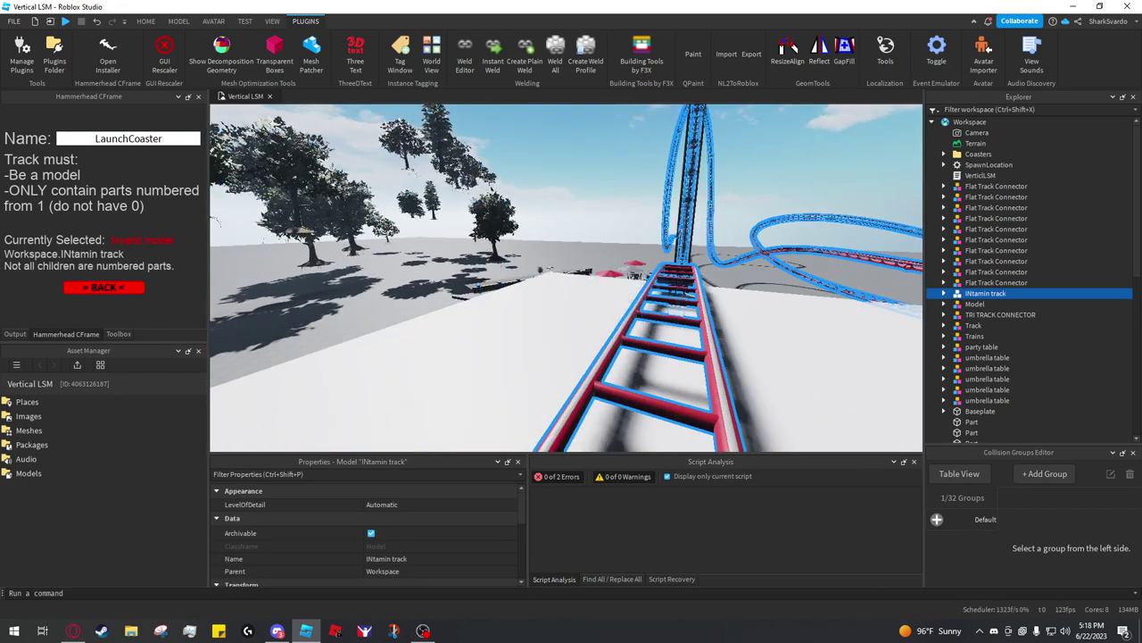
{"action": "key", "text": "a"}
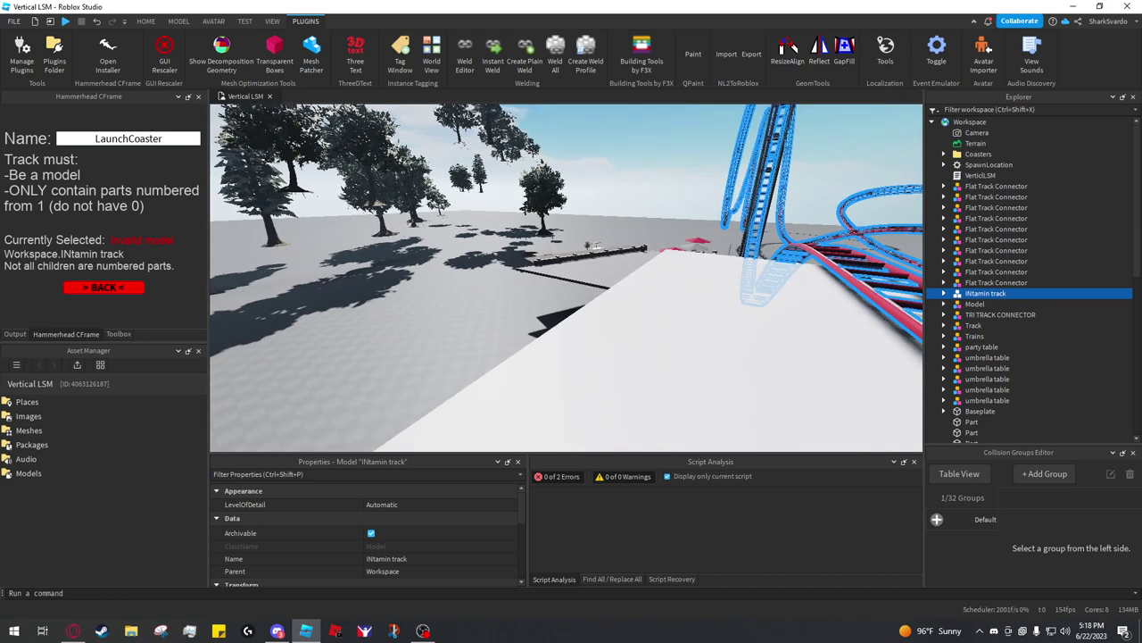
{"action": "left_click", "coordinate": [944, 293]}
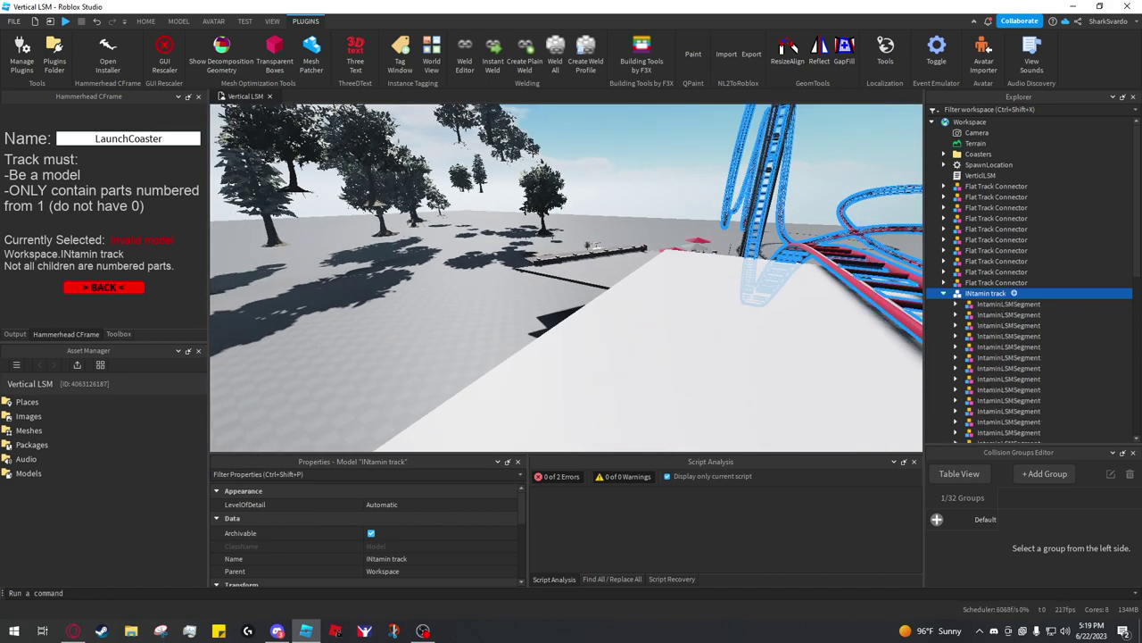
{"action": "scroll", "coordinate": [1008, 256], "scroll_direction": "down", "scroll_amount": 2}
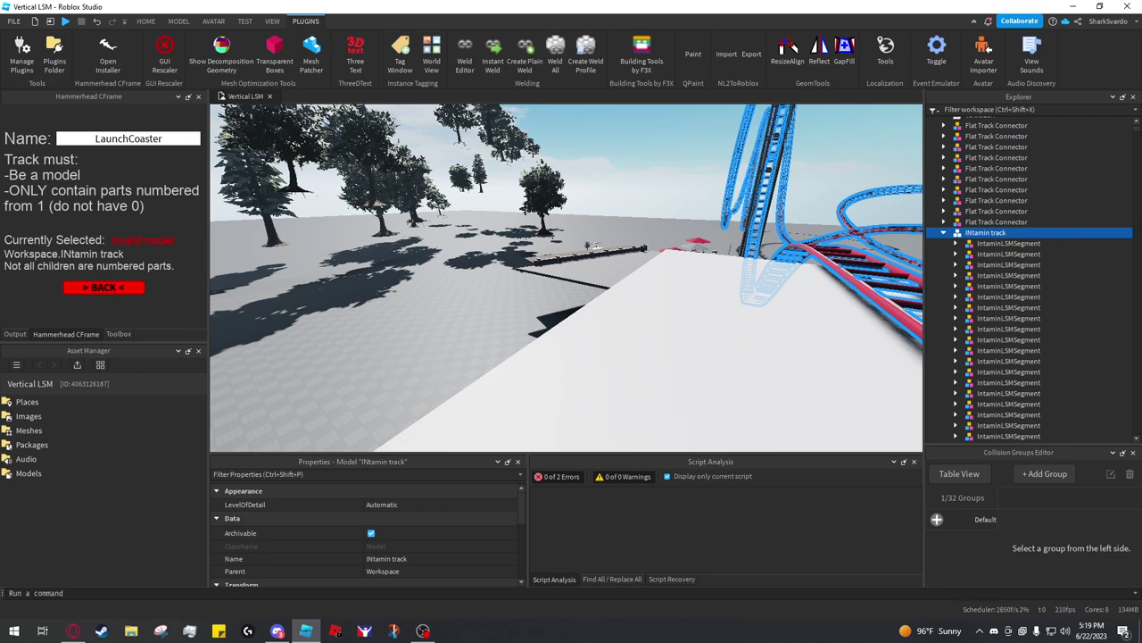
{"action": "left_click", "coordinate": [943, 232]}
Step: Select the Track model in Workspace as the coaster's track model and inspect its numbered parts
{"action": "right_click_drag", "start_coordinate": [786, 303], "coordinate": [830, 319]}
{"action": "key", "text": "d"}
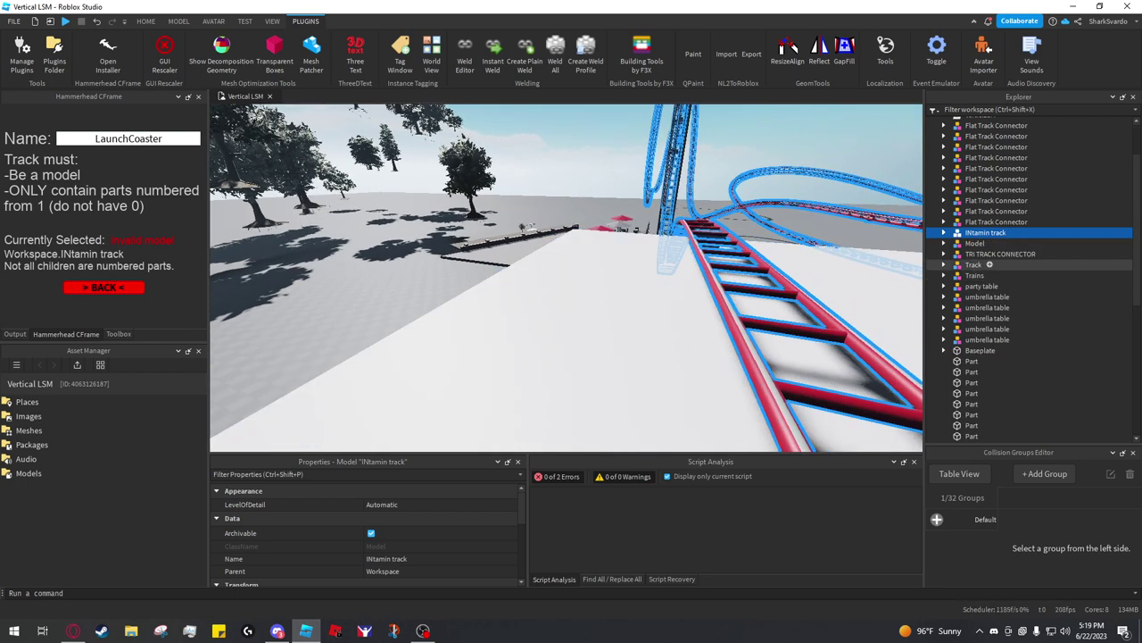
{"action": "left_click", "coordinate": [974, 265]}
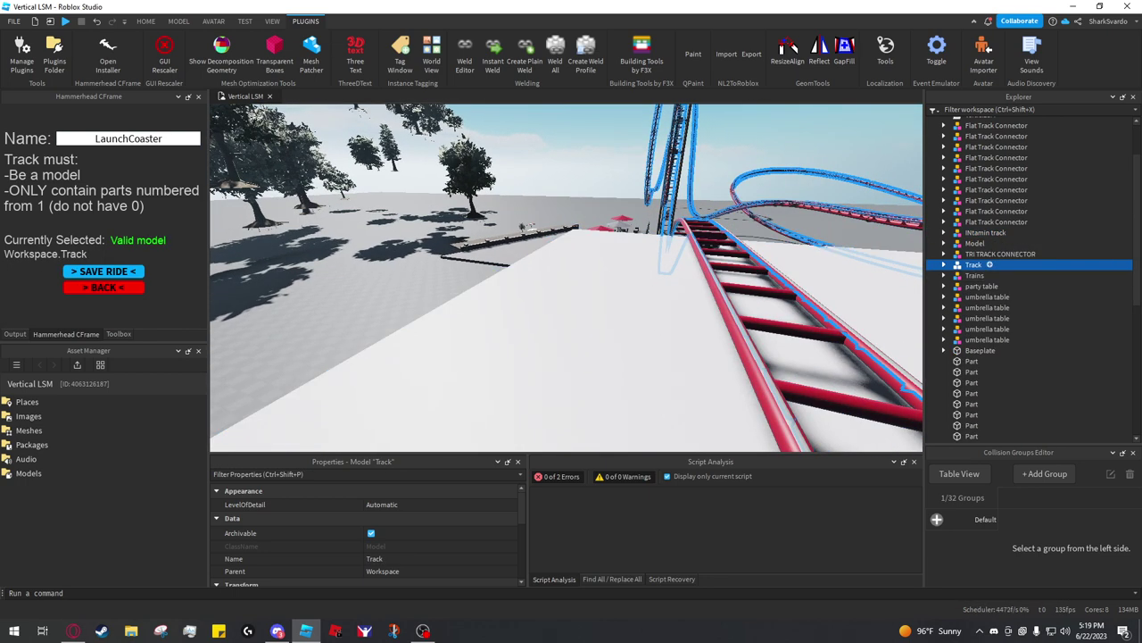
{"action": "left_click", "coordinate": [943, 265]}
{"action": "scroll", "coordinate": [969, 269], "scroll_direction": "down", "scroll_amount": 4}
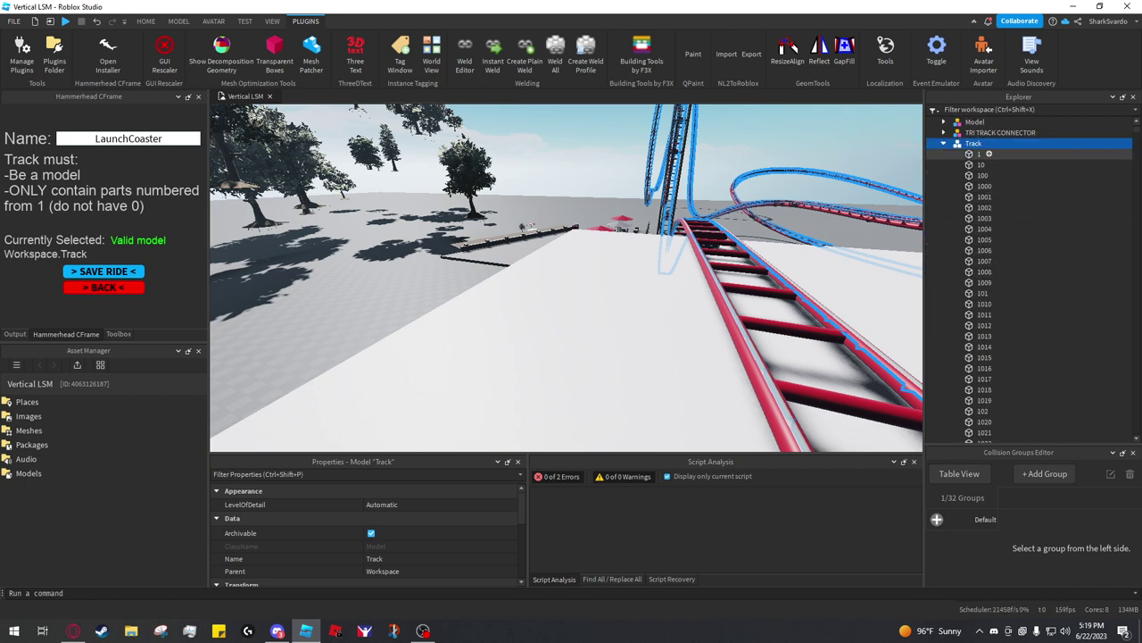
{"action": "scroll", "coordinate": [991, 366], "scroll_direction": "up", "scroll_amount": 5}
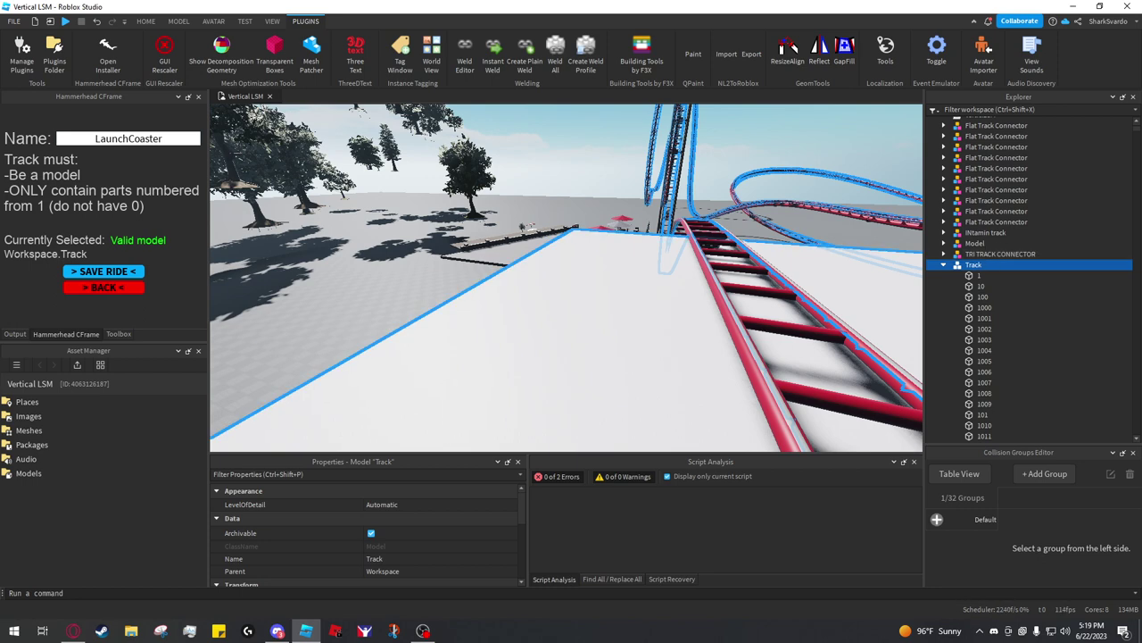
{"action": "left_click", "coordinate": [943, 265]}
Step: Run a command that sets Transparency to 0 on every child of the selected Track model, and clear the selection
{"action": "left_click", "coordinate": [146, 20]}
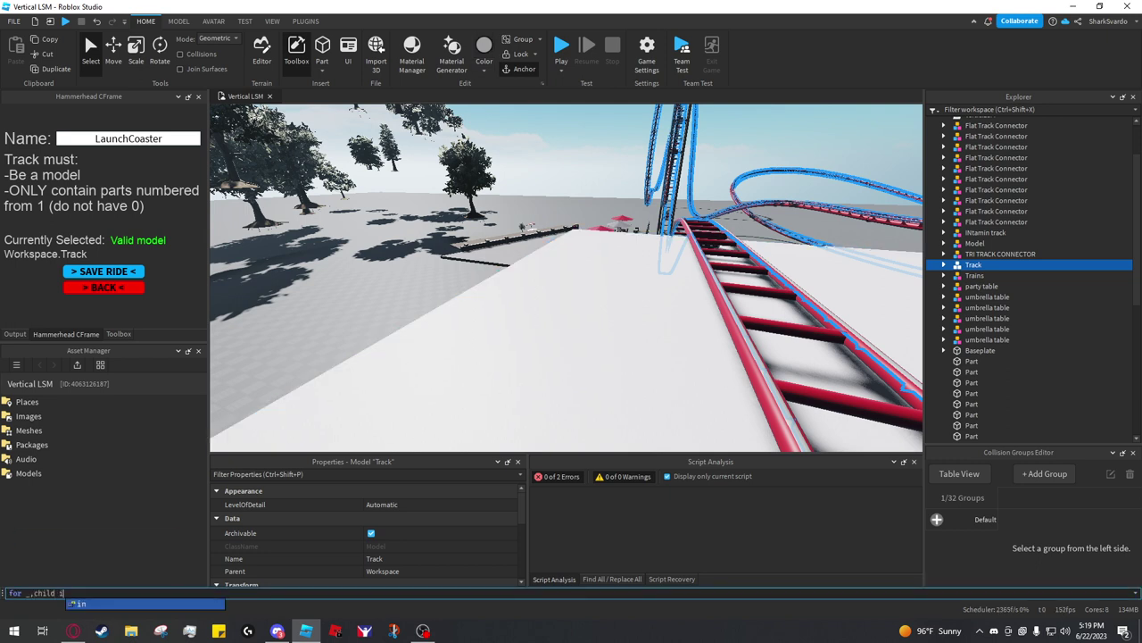
{"action": "type", "text": "game.Selection:Get("}
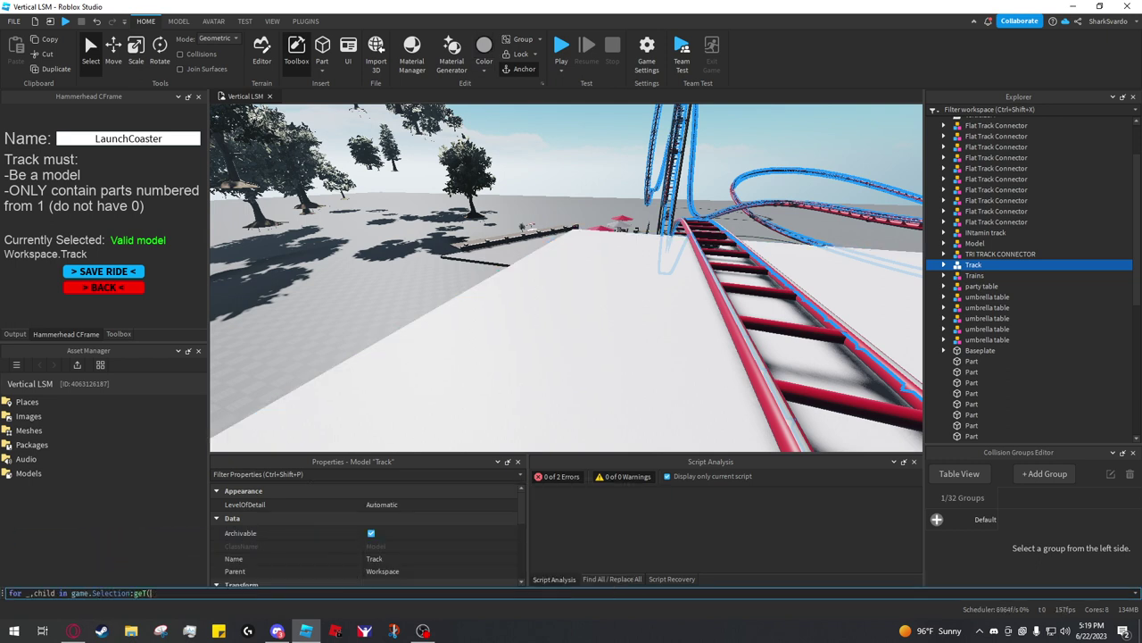
{"action": "type", "text": "Get()[1]:GetCh"}
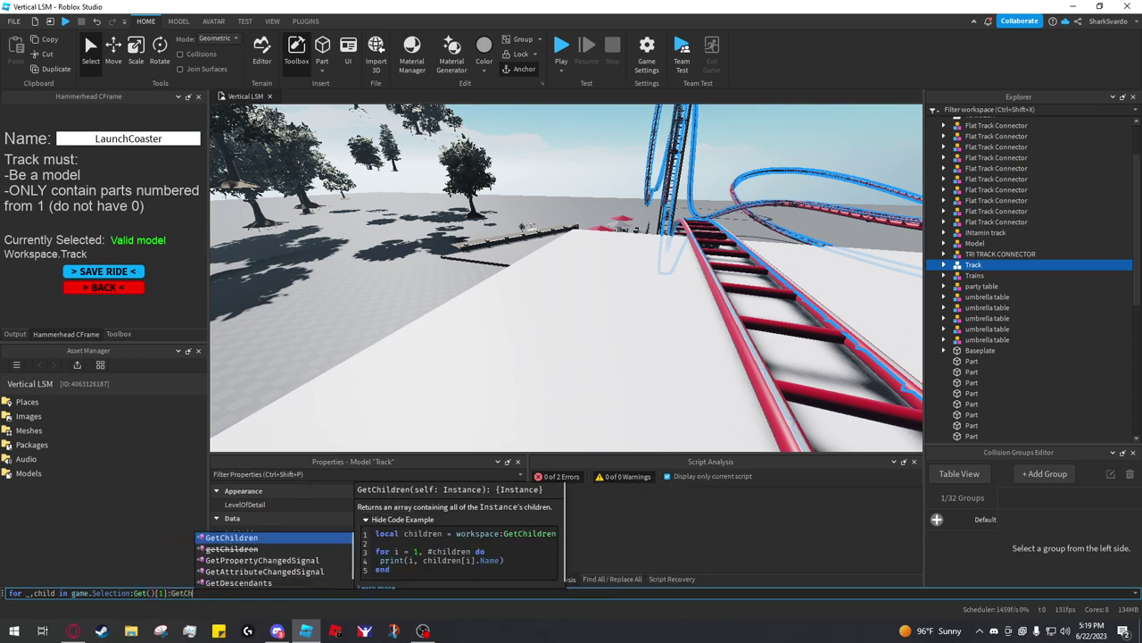
{"action": "type", "text": "ildren() do child.Transpare"}
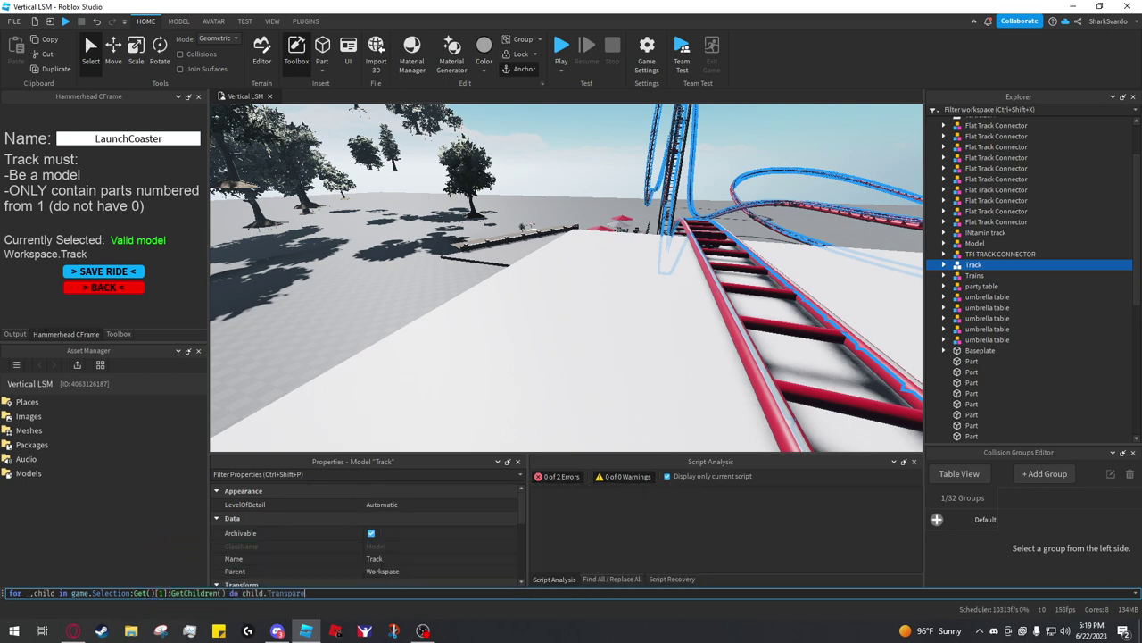
{"action": "type", "text": "0 end"}
{"action": "key", "text": "Return"}
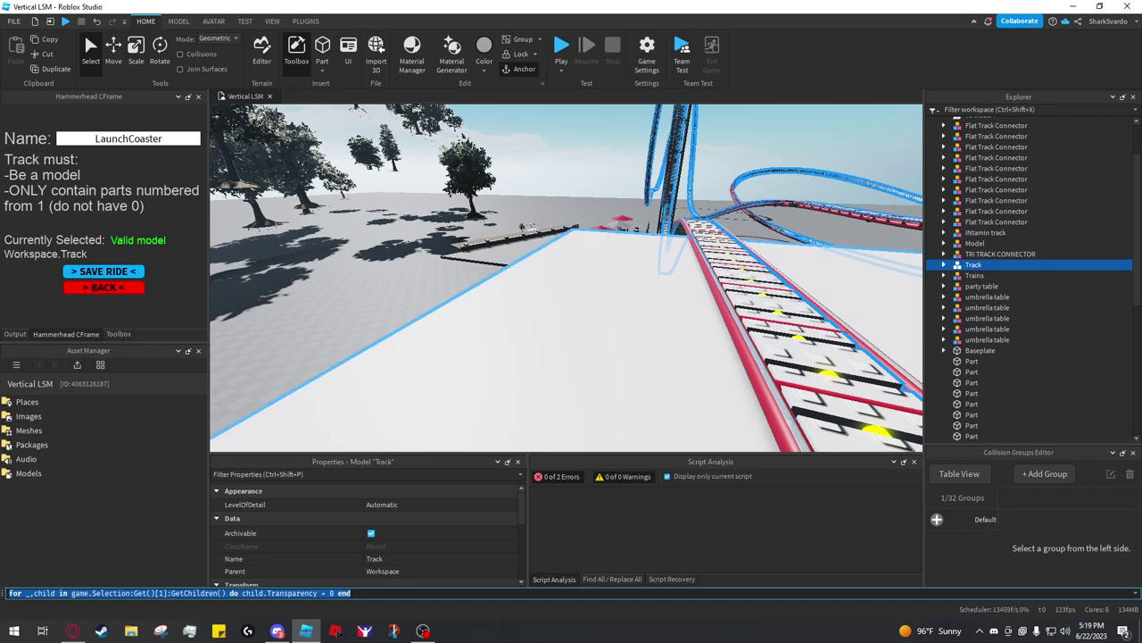
{"action": "key", "text": "f"}
{"action": "key", "text": "w"}
{"action": "right_click_drag", "start_coordinate": [566, 278], "coordinate": [475, 297]}
{"action": "left_click", "coordinate": [680, 279]}
{"action": "key", "text": "w"}
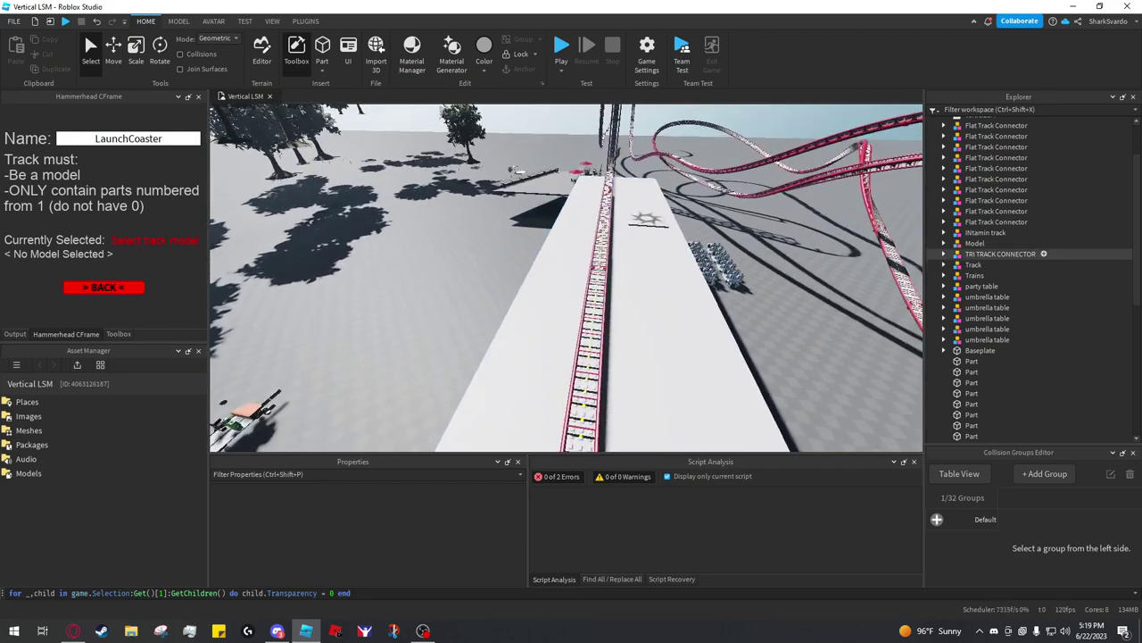
Step: Save the LaunchCoaster ride with Workspace's Track model as its track, and expand the HammerheadCFrame folder in ReplicatedStorage
{"action": "left_click", "coordinate": [974, 265]}
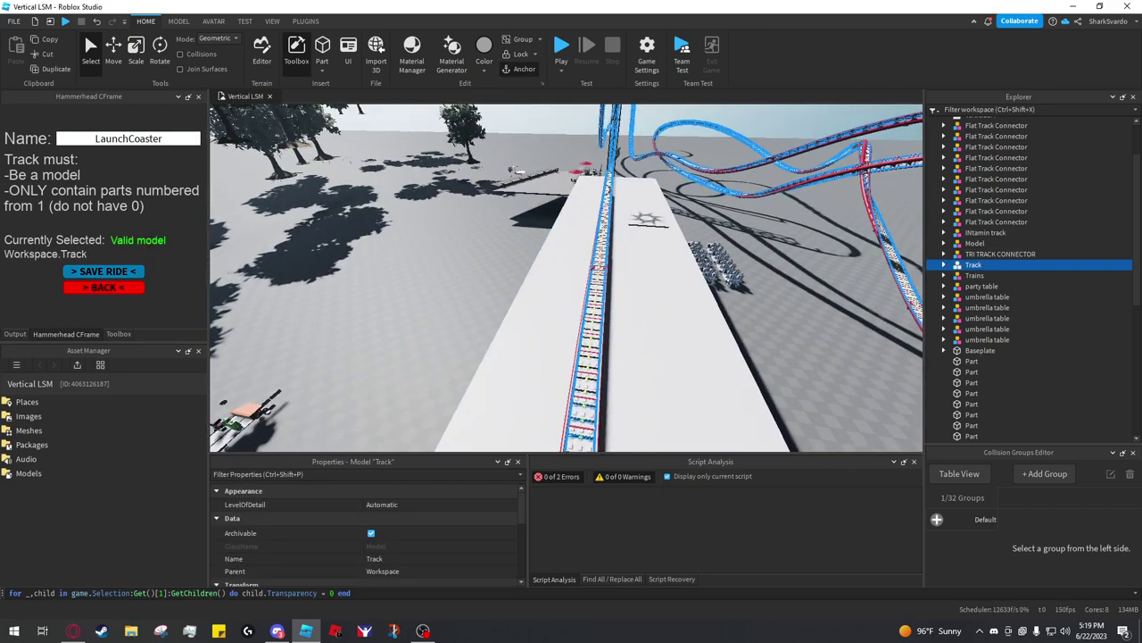
{"action": "left_click", "coordinate": [104, 272]}
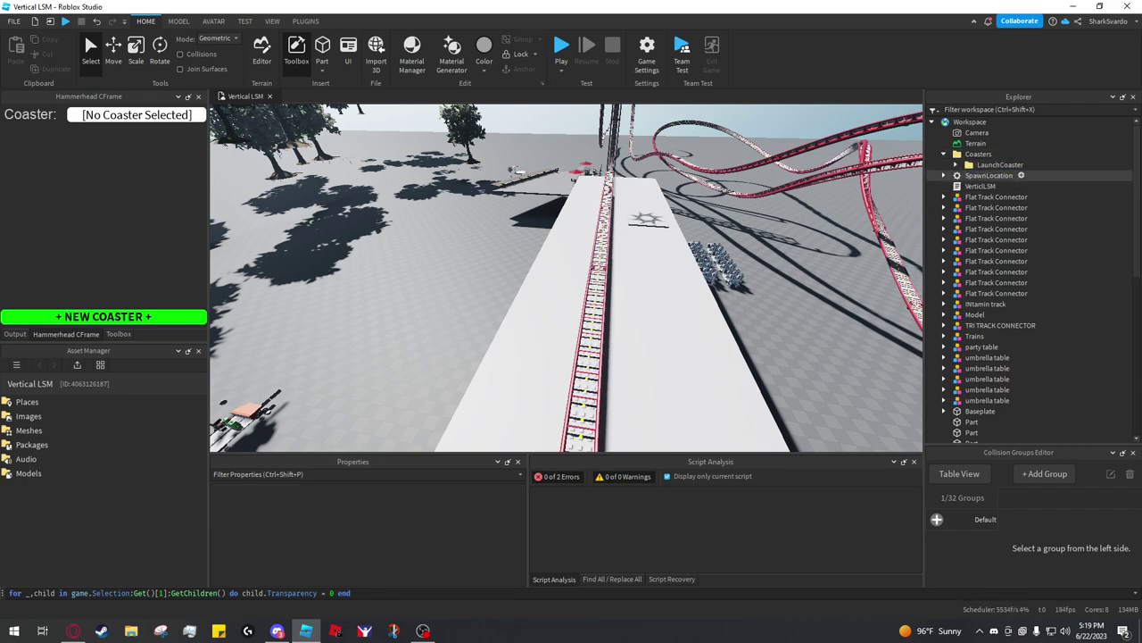
{"action": "key", "text": "w"}
{"action": "right_click_drag", "start_coordinate": [616, 312], "coordinate": [639, 264]}
{"action": "key", "text": "w"}
{"action": "key", "text": "e"}
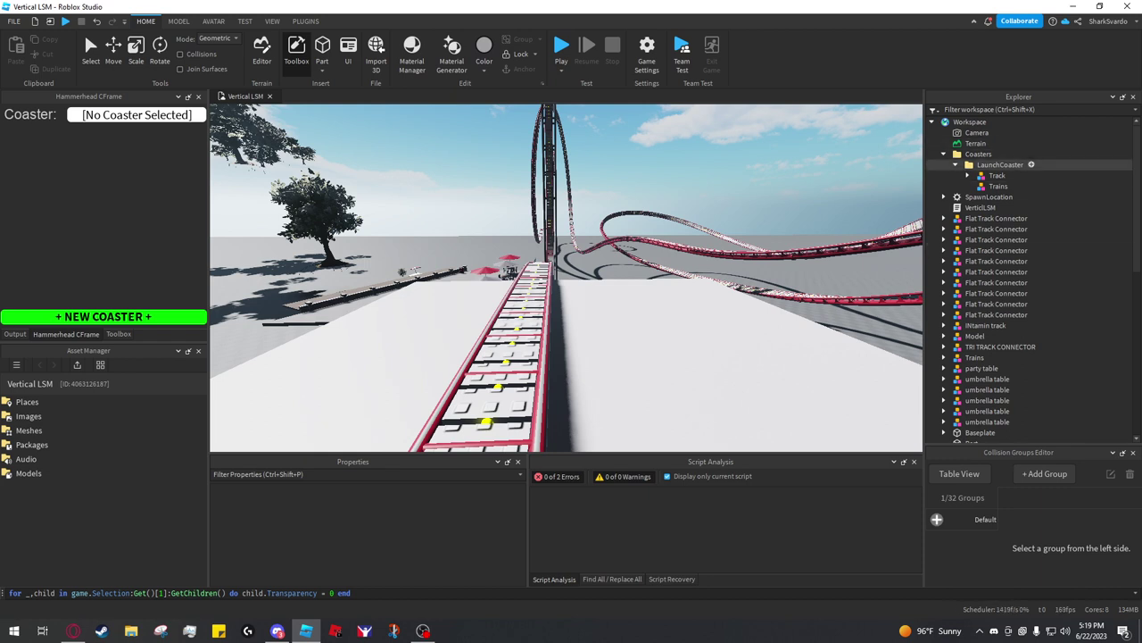
{"action": "left_click", "coordinate": [933, 122]}
{"action": "left_click", "coordinate": [945, 208]}
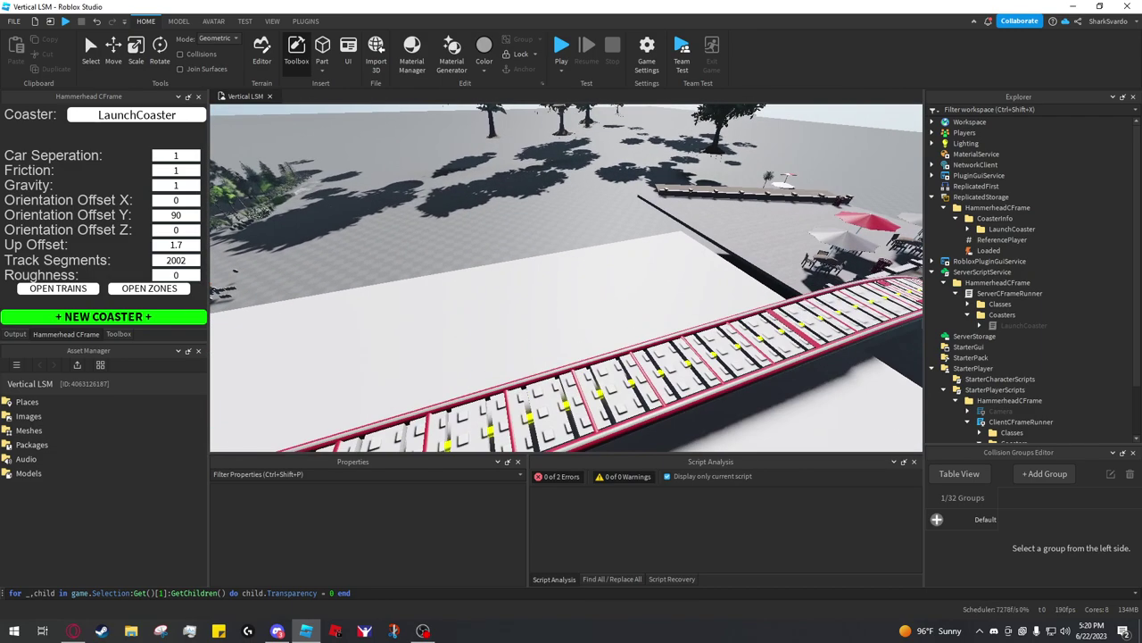
Step: Inspect the track beside the white platform and set LaunchCoaster's Track Segments to 2674
{"action": "key", "text": "w"}
{"action": "mouse_move", "coordinate": [566, 278]}
{"action": "right_mouse_down"}
{"action": "mouse_move", "coordinate": [638, 254]}
{"action": "mouse_move", "coordinate": [566, 278]}
{"action": "right_mouse_up"}
{"action": "key", "text": "d"}
{"action": "right_click_drag", "start_coordinate": [723, 278], "coordinate": [750, 277]}
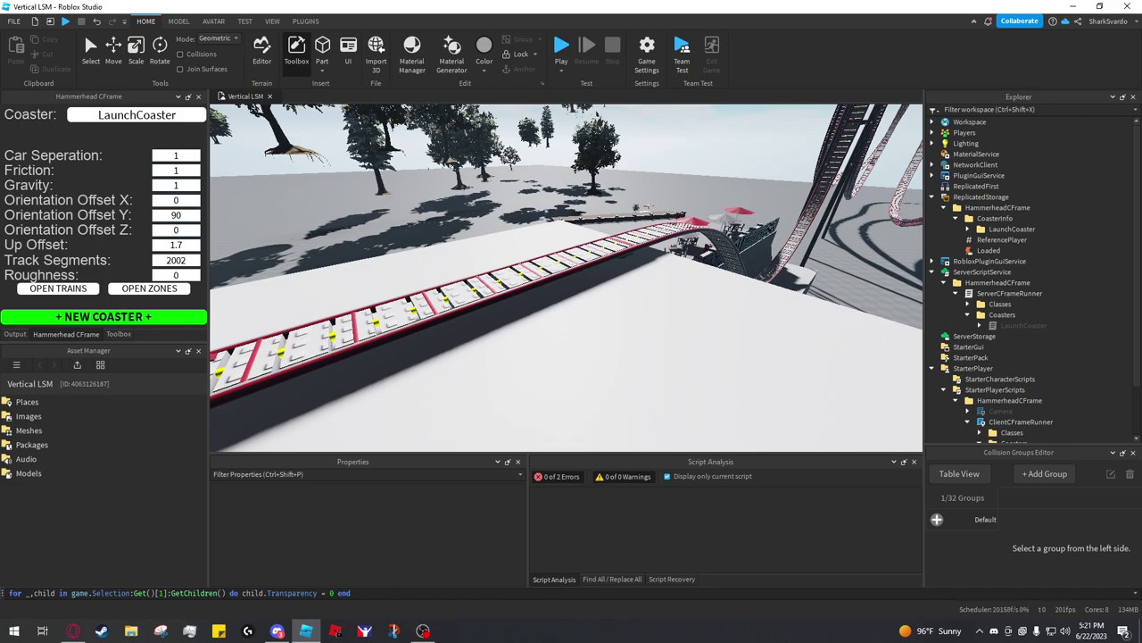
{"action": "key", "text": "a"}
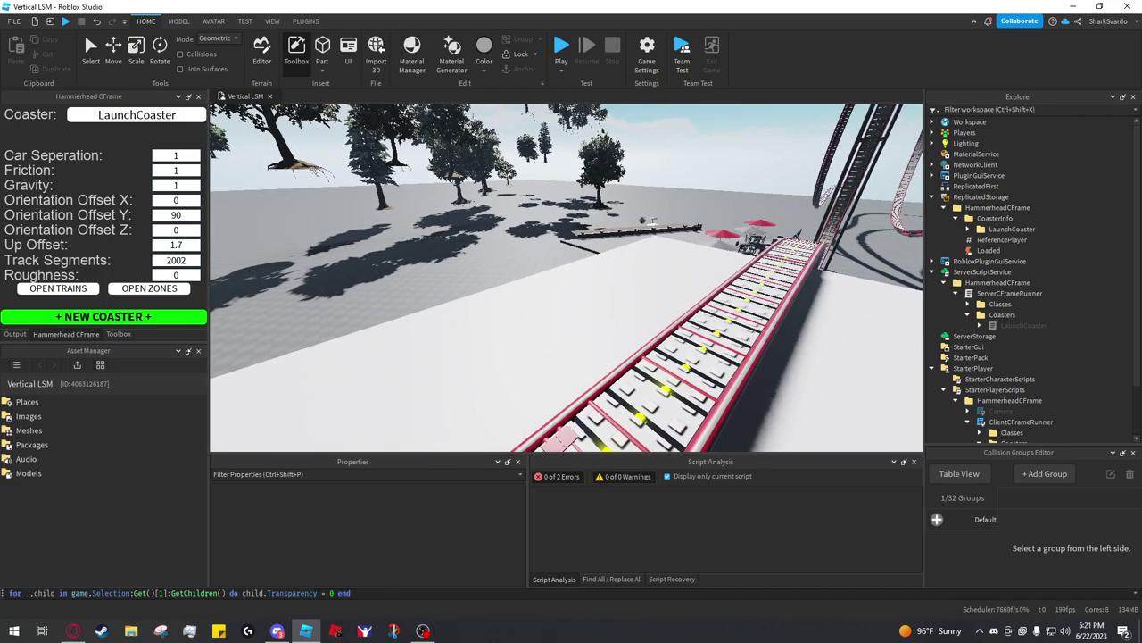
{"action": "right_click_drag", "start_coordinate": [566, 277], "coordinate": [487, 234]}
{"action": "key", "text": "q"}
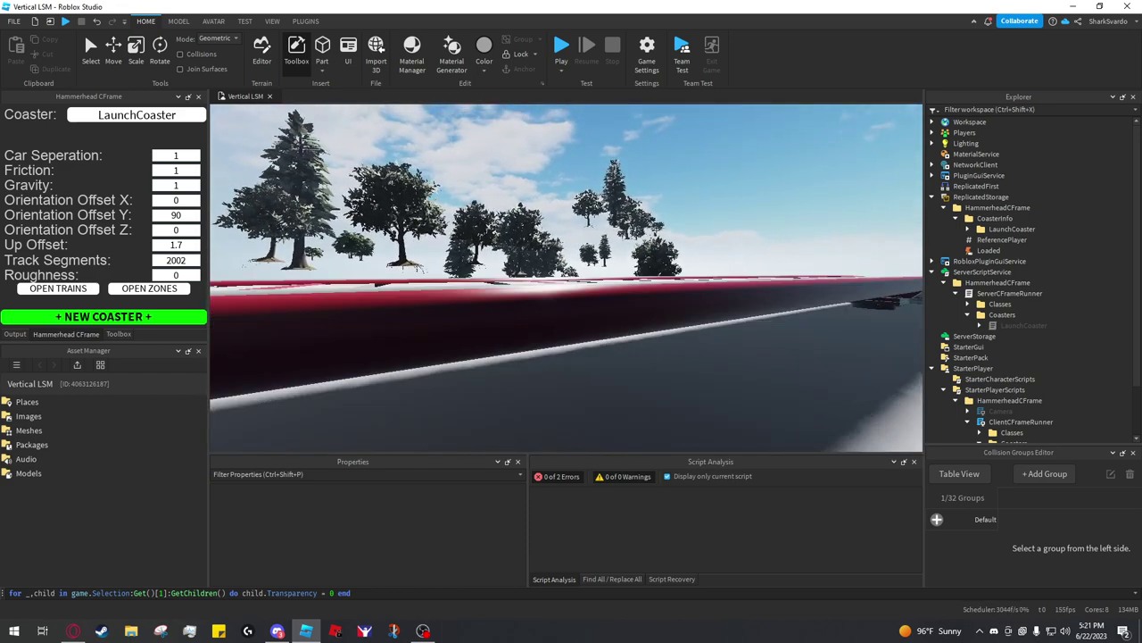
{"action": "key", "text": "e"}
{"action": "right_click_drag", "start_coordinate": [566, 278], "coordinate": [522, 300]}
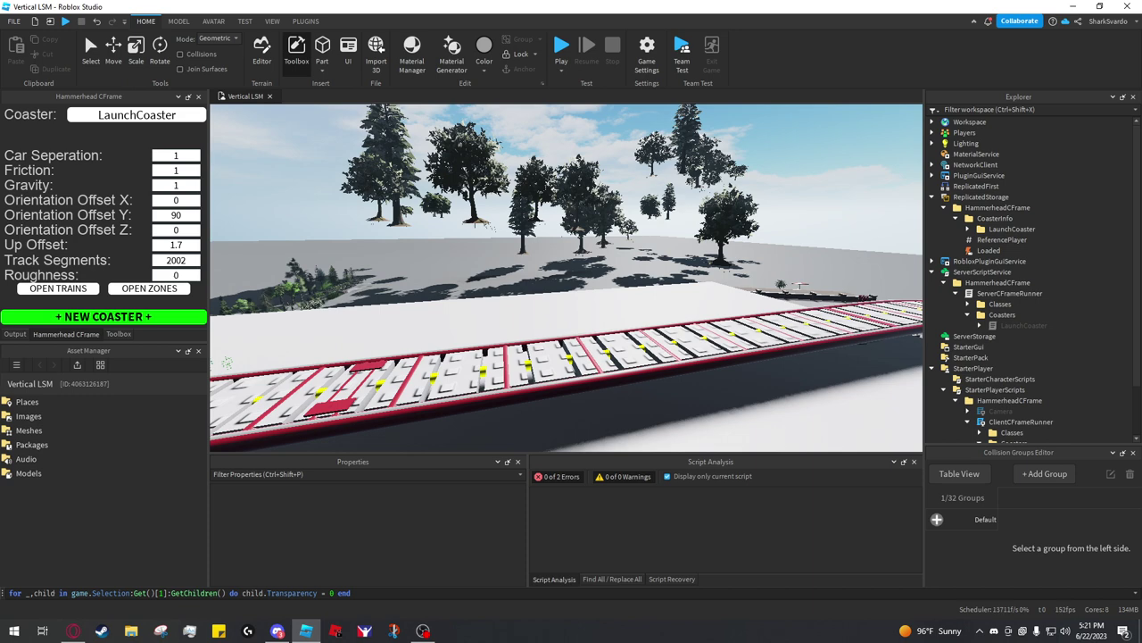
{"action": "right_click_drag", "start_coordinate": [566, 278], "coordinate": [576, 292]}
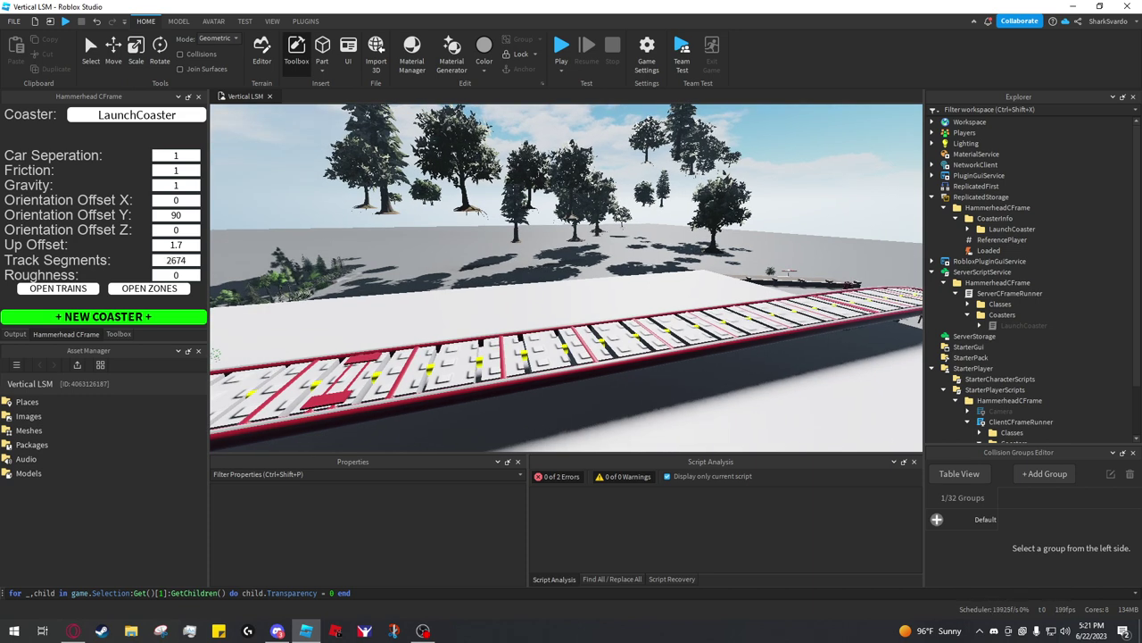
Step: Examine the straight launch track on the platform and the layout beyond it
{"action": "right_click_drag", "start_coordinate": [565, 277], "coordinate": [712, 278]}
{"action": "key", "text": "e"}
{"action": "key", "text": "q"}
{"action": "key", "text": "w"}
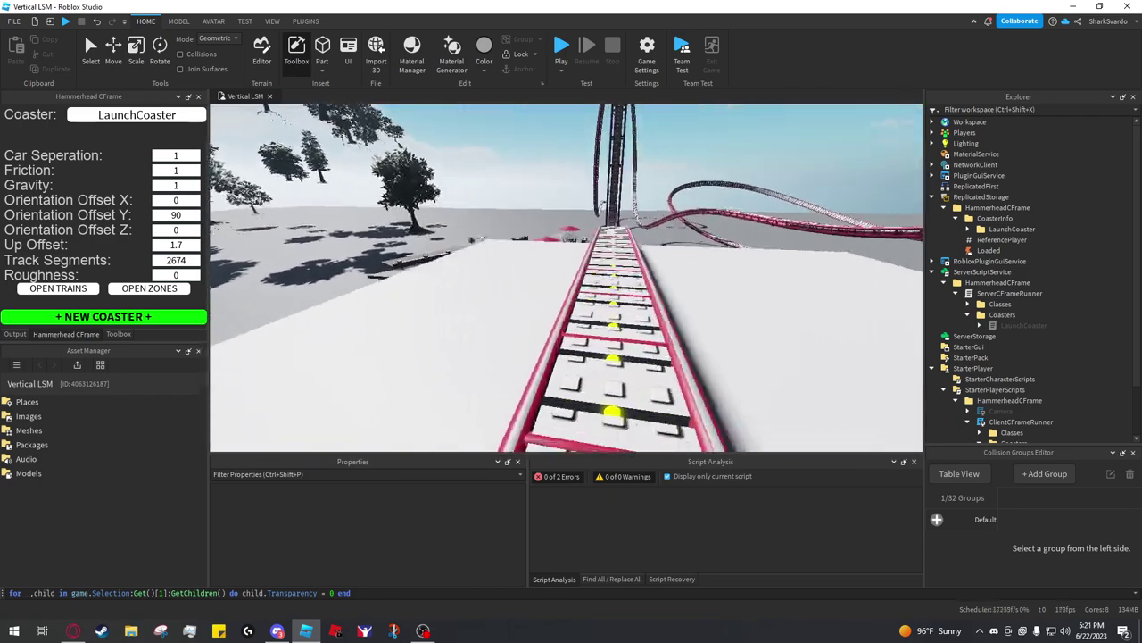
{"action": "key", "text": "s"}
{"action": "right_click_drag", "start_coordinate": [566, 277], "coordinate": [656, 288]}
{"action": "key", "text": "w"}
{"action": "mouse_move", "coordinate": [566, 277]}
{"action": "right_mouse_down"}
{"action": "mouse_move", "coordinate": [653, 291]}
{"action": "mouse_move", "coordinate": [536, 284]}
{"action": "mouse_move", "coordinate": [658, 296]}
{"action": "right_mouse_up"}
{"action": "key", "text": "a"}
{"action": "key", "text": "a"}
{"action": "key", "text": "d"}
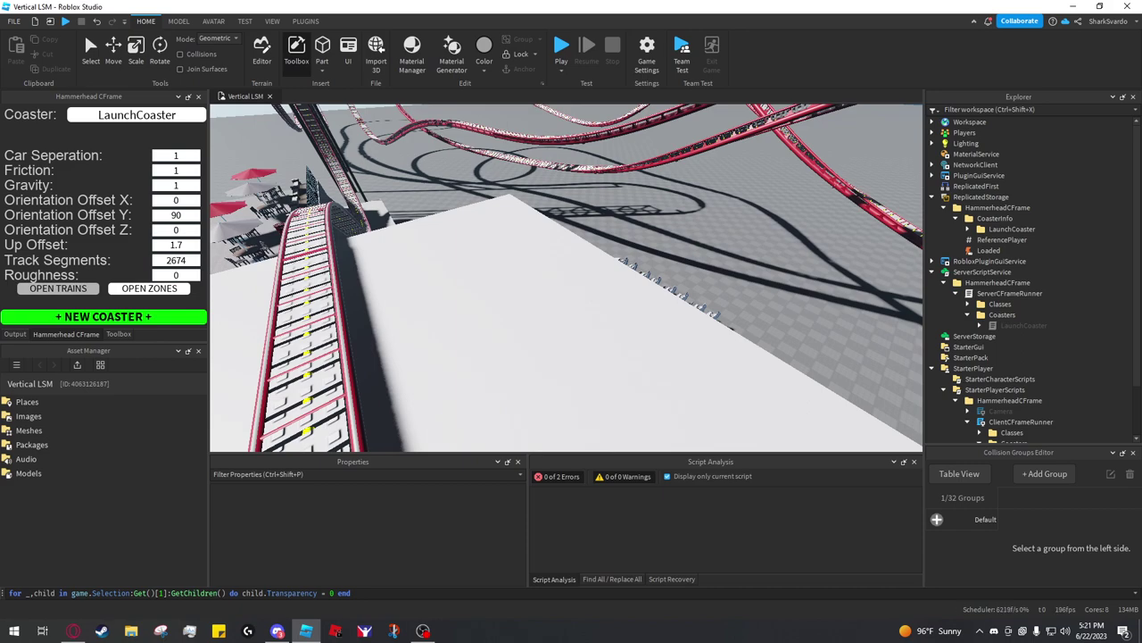
Step: Start adding a train to LaunchCoaster and try the Trains model parked on the baseplate as the train model
{"action": "left_click", "coordinate": [58, 288]}
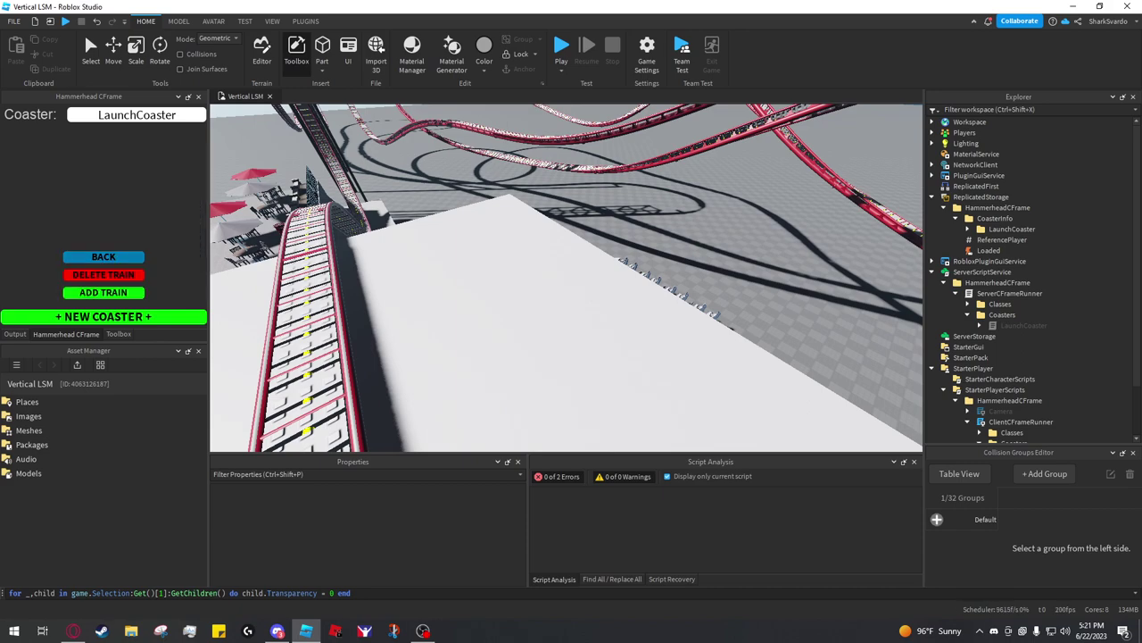
{"action": "left_click", "coordinate": [103, 293]}
{"action": "key", "text": "w"}
{"action": "right_click_drag", "start_coordinate": [616, 277], "coordinate": [632, 379]}
{"action": "left_click", "coordinate": [616, 333]}
{"action": "left_click", "coordinate": [615, 334]}
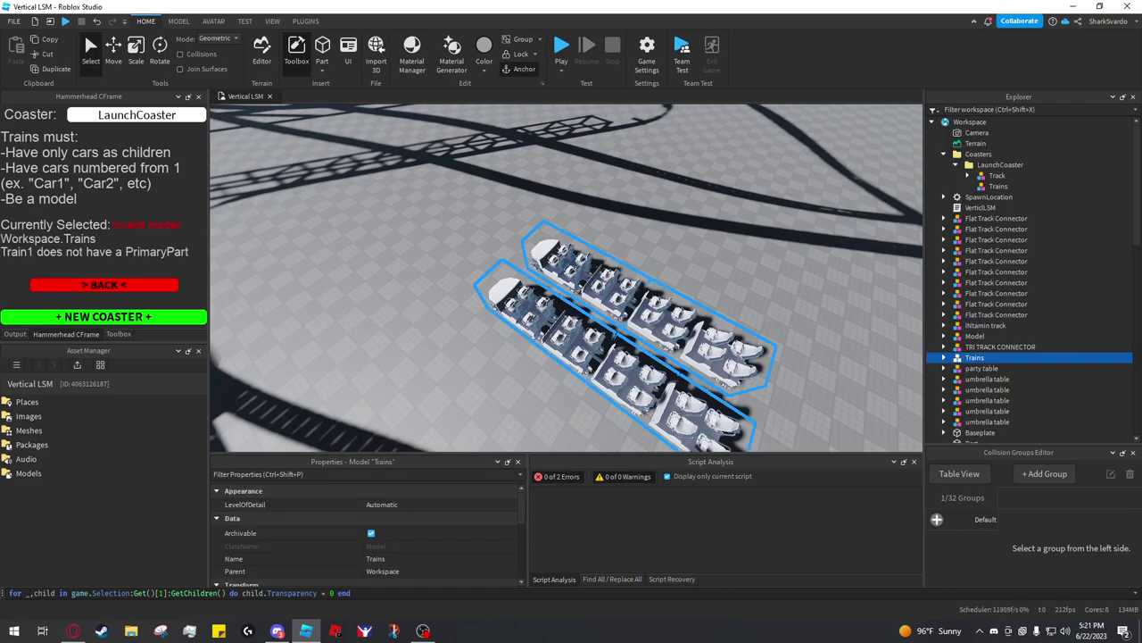
Step: Expand the Trains model, choose Train1 inside it as the train model, and focus on it
{"action": "scroll", "coordinate": [973, 281], "scroll_direction": "down", "scroll_amount": 1}
{"action": "left_click", "coordinate": [944, 326]}
{"action": "scroll", "coordinate": [971, 309], "scroll_direction": "down", "scroll_amount": 1}
{"action": "key", "text": "f"}
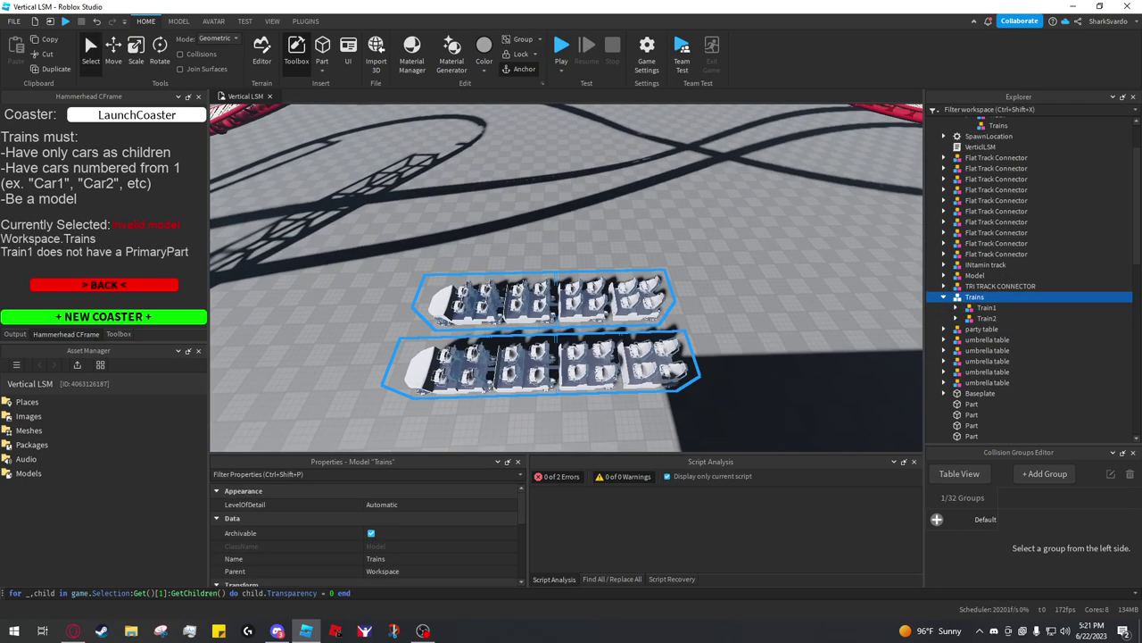
{"action": "right_click_drag", "start_coordinate": [566, 277], "coordinate": [460, 273]}
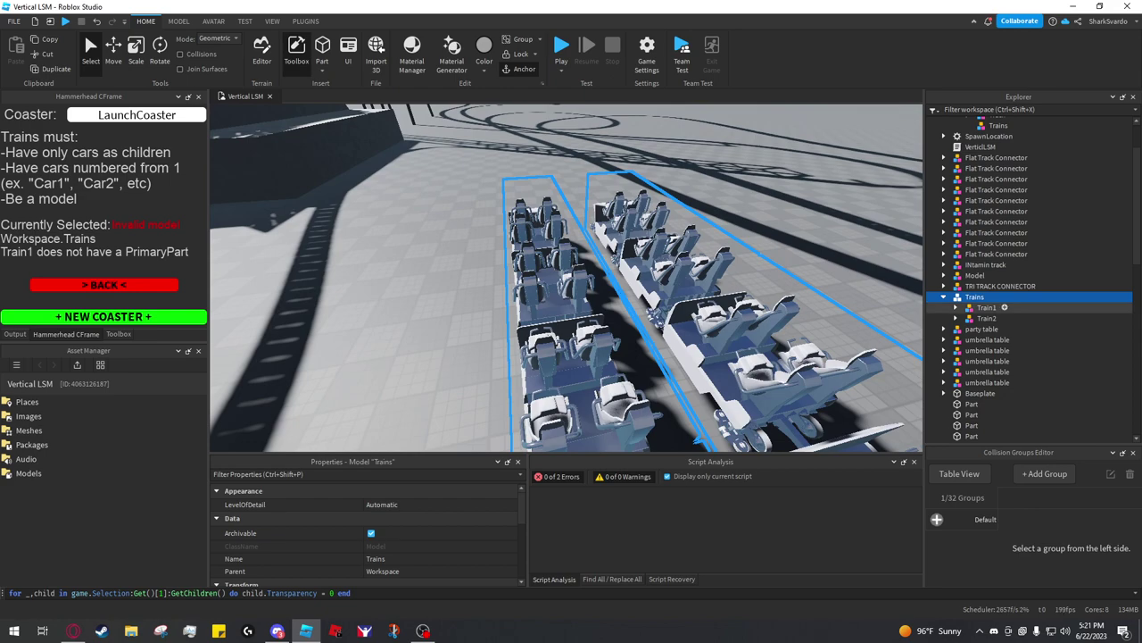
{"action": "left_click", "coordinate": [986, 307]}
{"action": "key", "text": "f"}
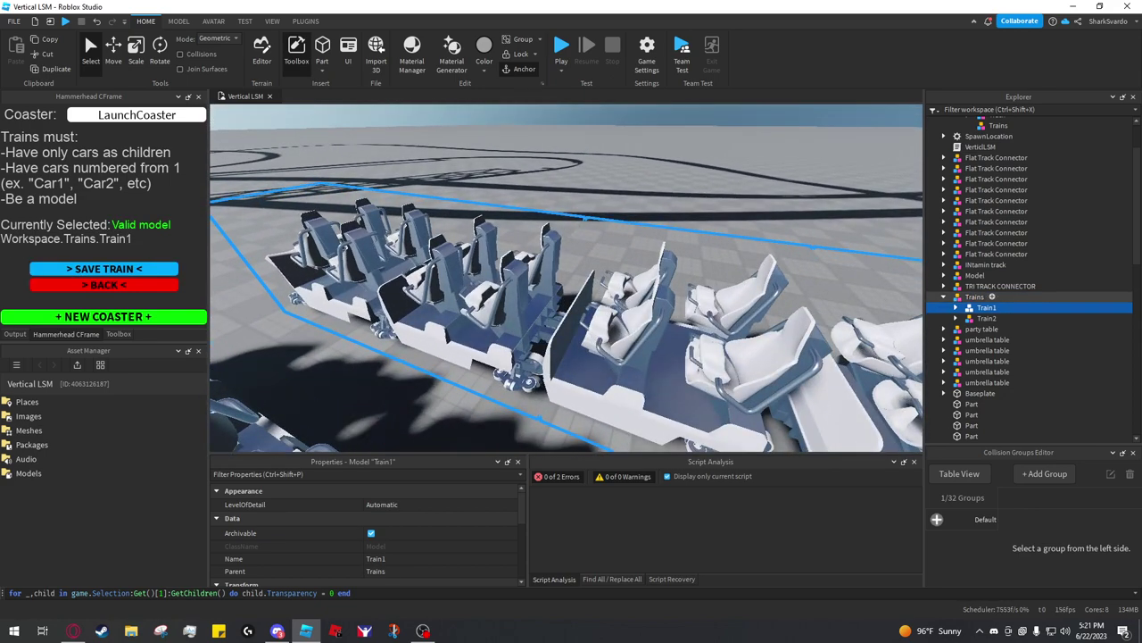
Step: Inspect Car1 of Train1, including its PrimaryPart property, its child parts and the Root part
{"action": "left_click", "coordinate": [955, 307]}
{"action": "scroll", "coordinate": [1011, 295], "scroll_direction": "down", "scroll_amount": 1}
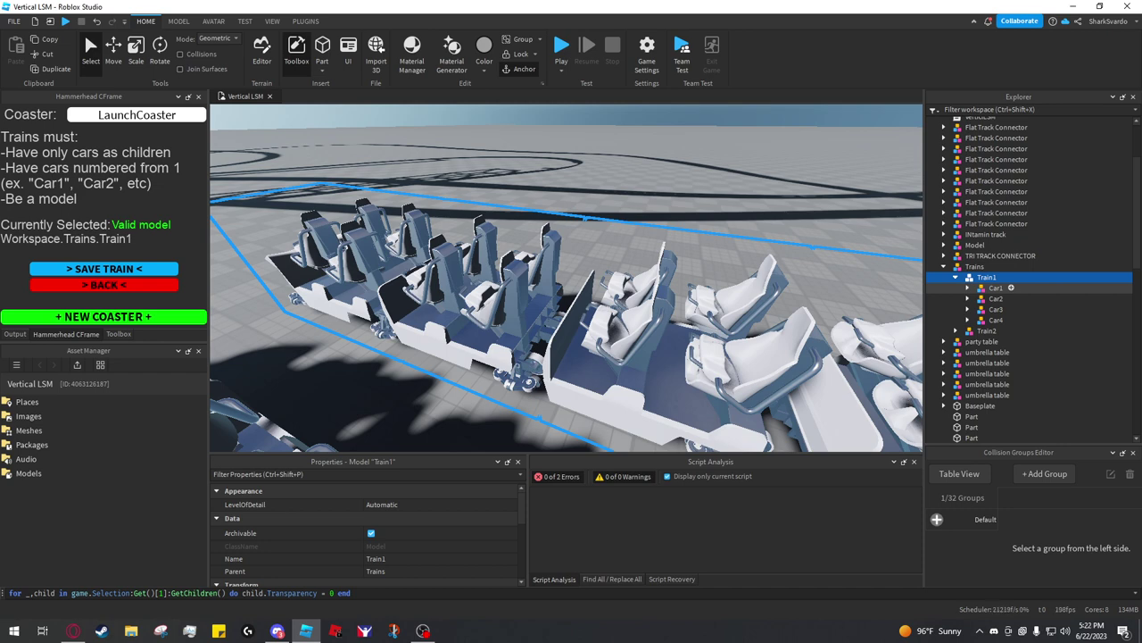
{"action": "left_click", "coordinate": [996, 287]}
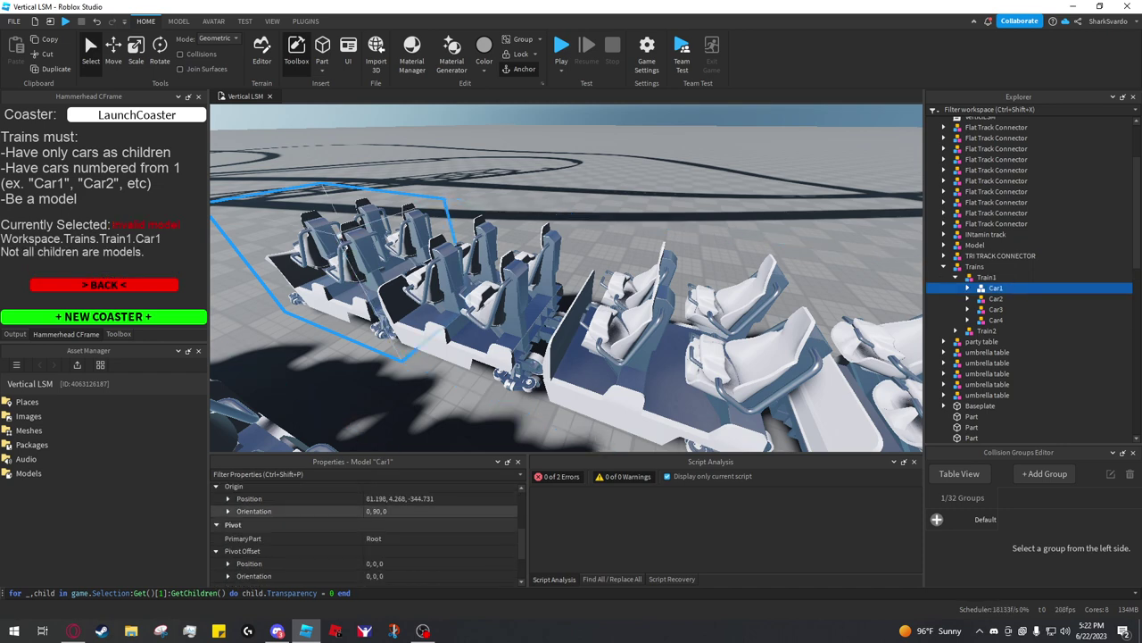
{"action": "left_click", "coordinate": [967, 287]}
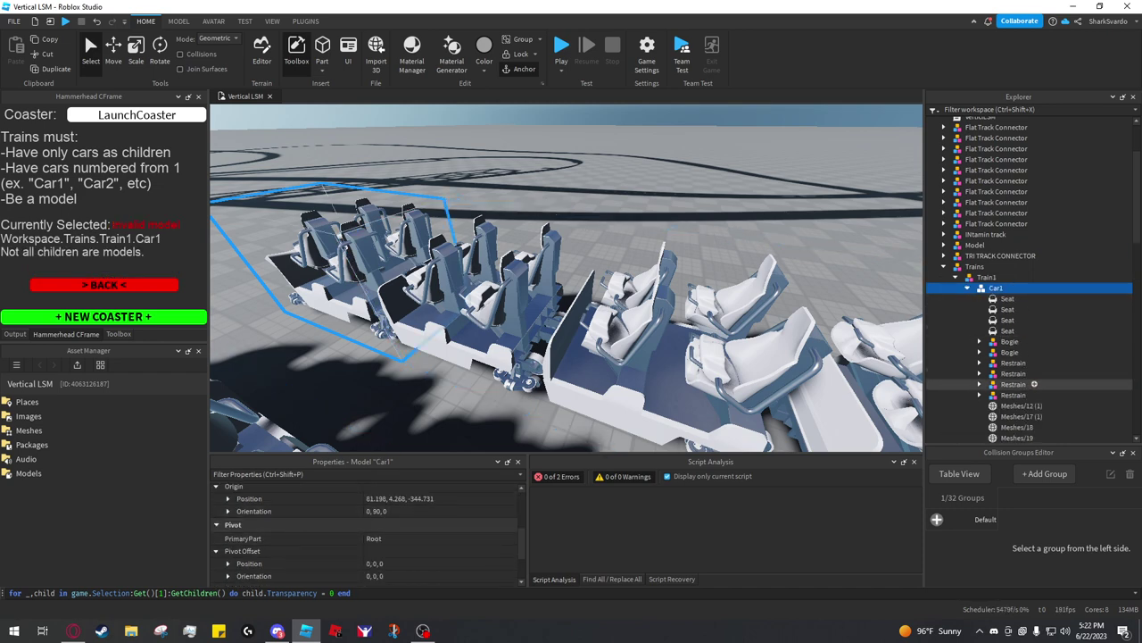
{"action": "scroll", "coordinate": [1034, 383], "scroll_direction": "down", "scroll_amount": 3}
{"action": "left_click", "coordinate": [1008, 389]}
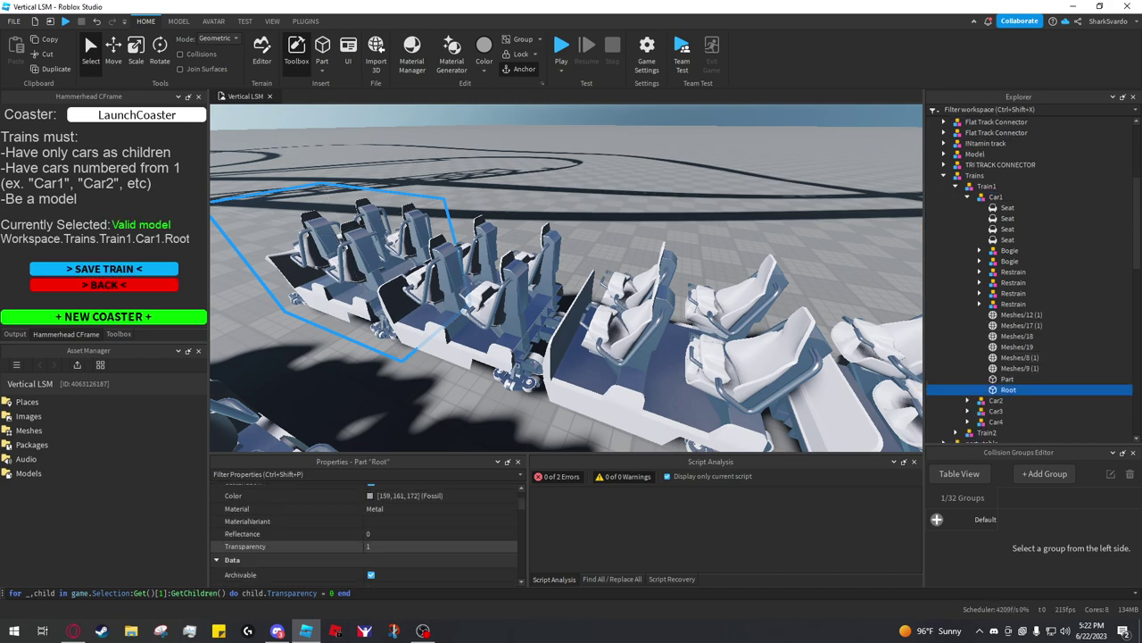
{"action": "key", "text": "f"}
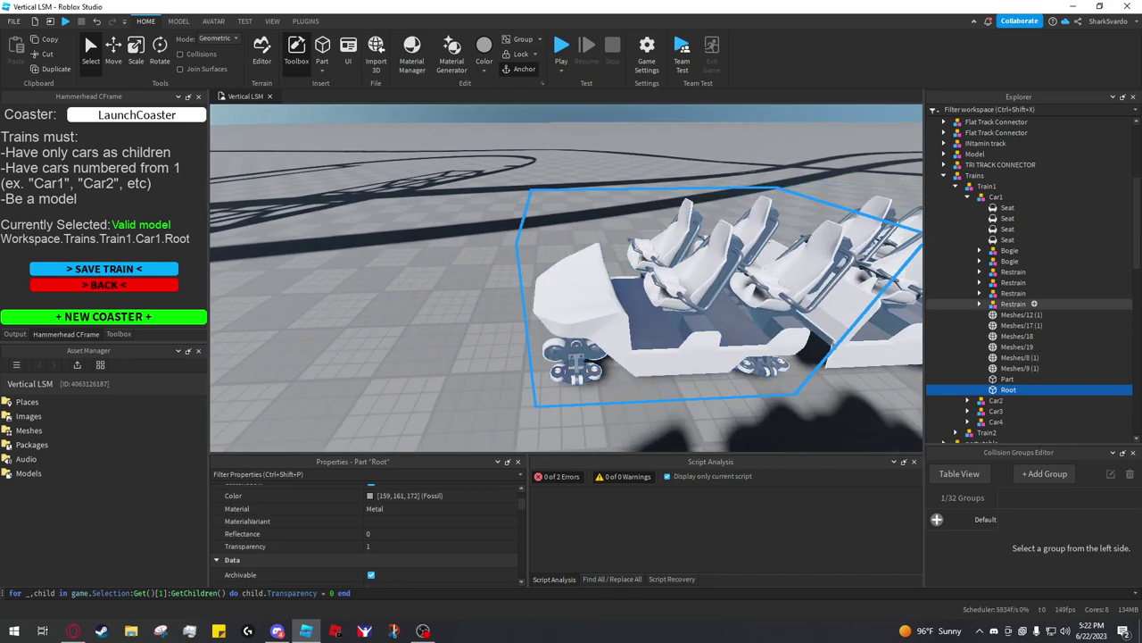
Step: Collapse Car1 and review its pivot properties and Length attribute
{"action": "left_click", "coordinate": [968, 196]}
{"action": "left_click", "coordinate": [996, 197]}
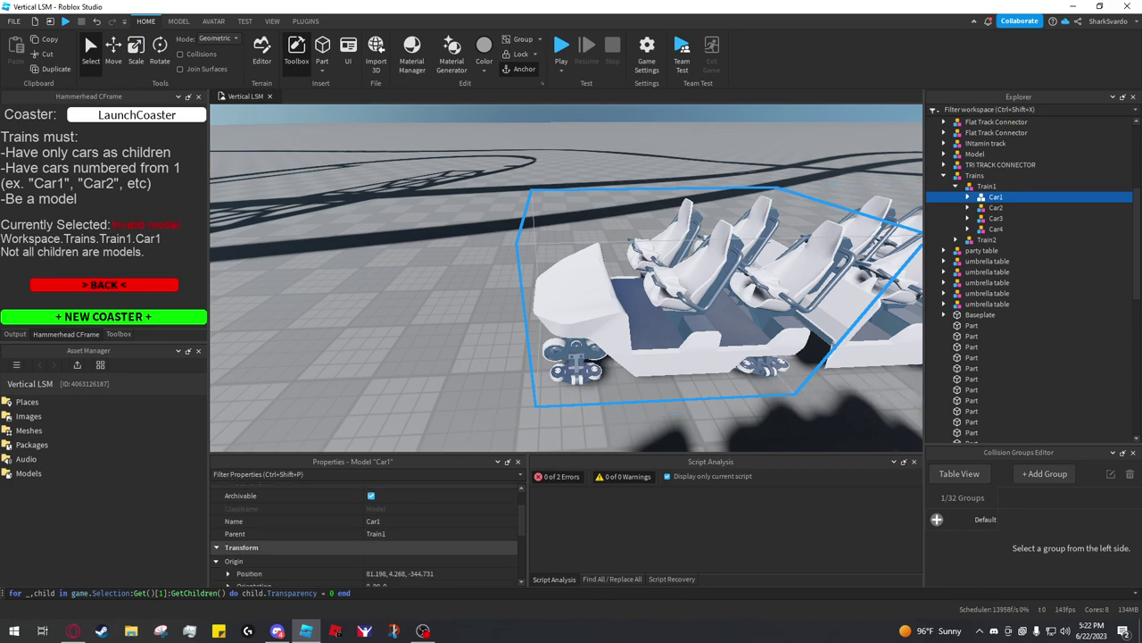
{"action": "scroll", "coordinate": [366, 535], "scroll_direction": "down", "scroll_amount": 3}
{"action": "key", "text": "f"}
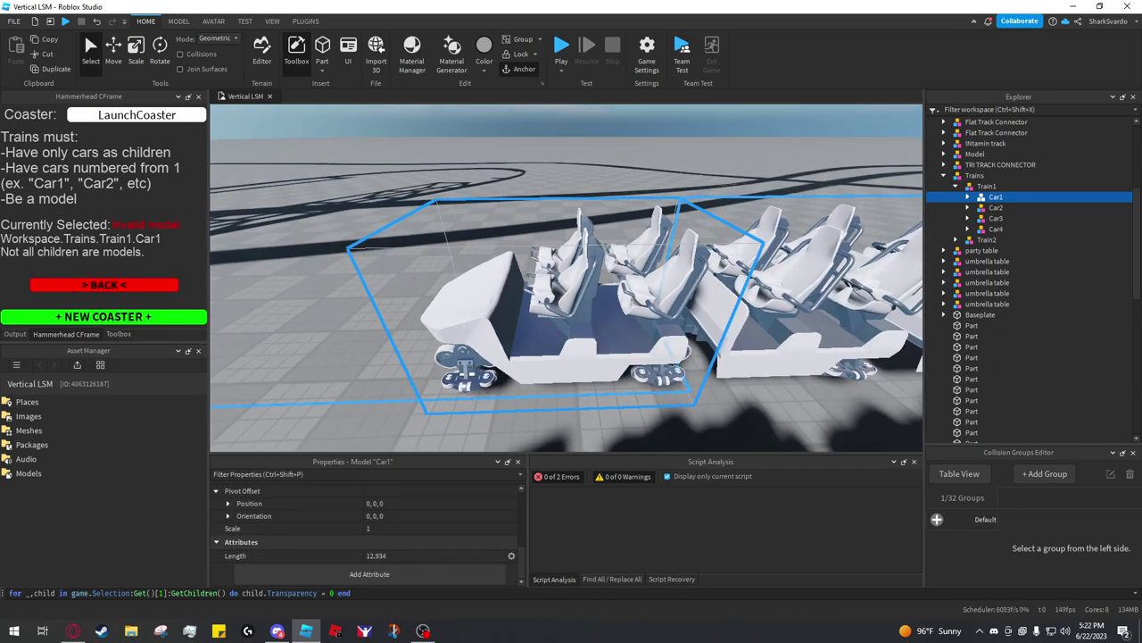
{"action": "right_click_drag", "start_coordinate": [571, 304], "coordinate": [616, 303]}
{"action": "scroll", "coordinate": [567, 279], "scroll_direction": "down", "scroll_amount": 5}
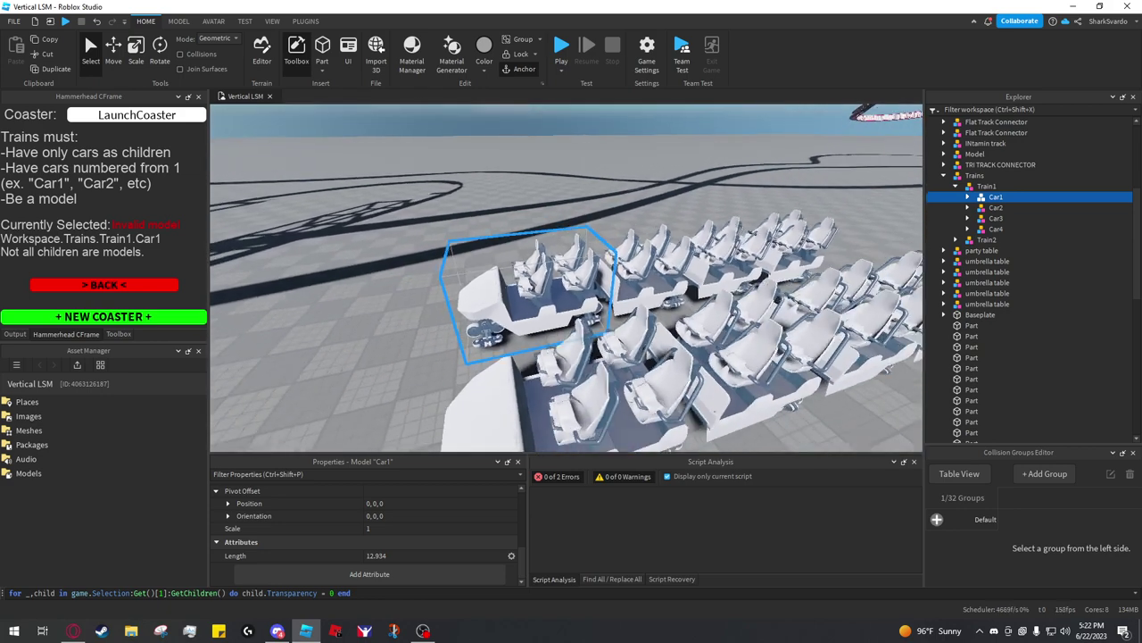
Step: Select Train1 and save it as a LaunchCoaster train with starting segment 14
{"action": "left_click", "coordinate": [1003, 186]}
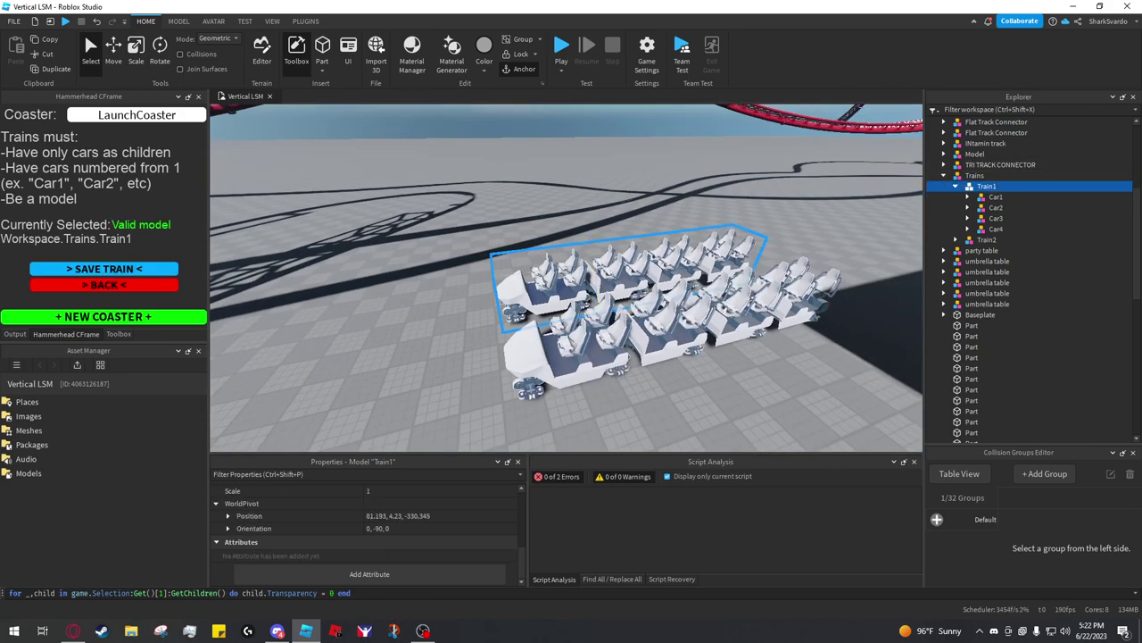
{"action": "right_click_drag", "start_coordinate": [589, 286], "coordinate": [625, 272]}
{"action": "key", "text": "s"}
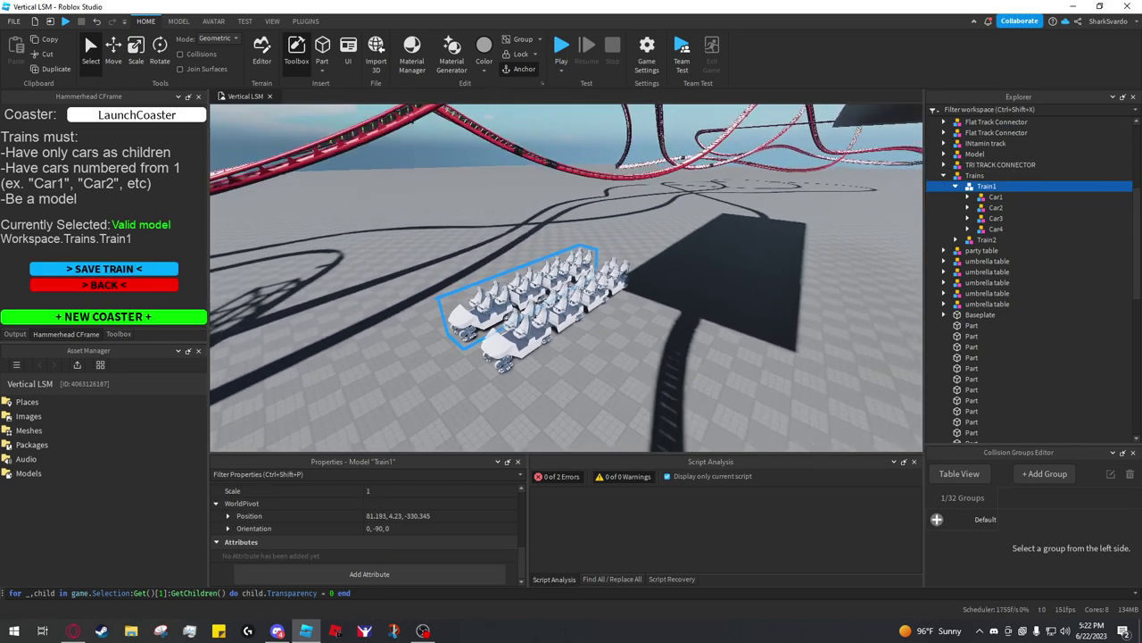
{"action": "left_click", "coordinate": [104, 268]}
{"action": "right_click_drag", "start_coordinate": [536, 267], "coordinate": [678, 277]}
{"action": "key", "text": "e"}
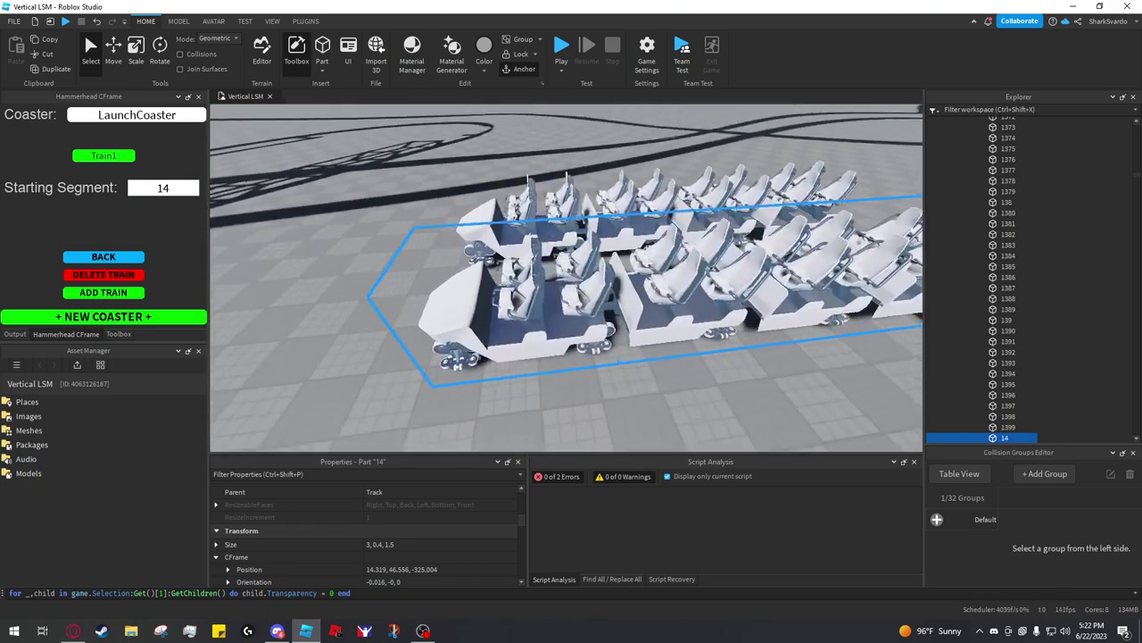
Step: Check LaunchCoaster's Trains model, and add Train2 from Workspace's Trains model as another LaunchCoaster train
{"action": "left_click", "coordinate": [570, 303]}
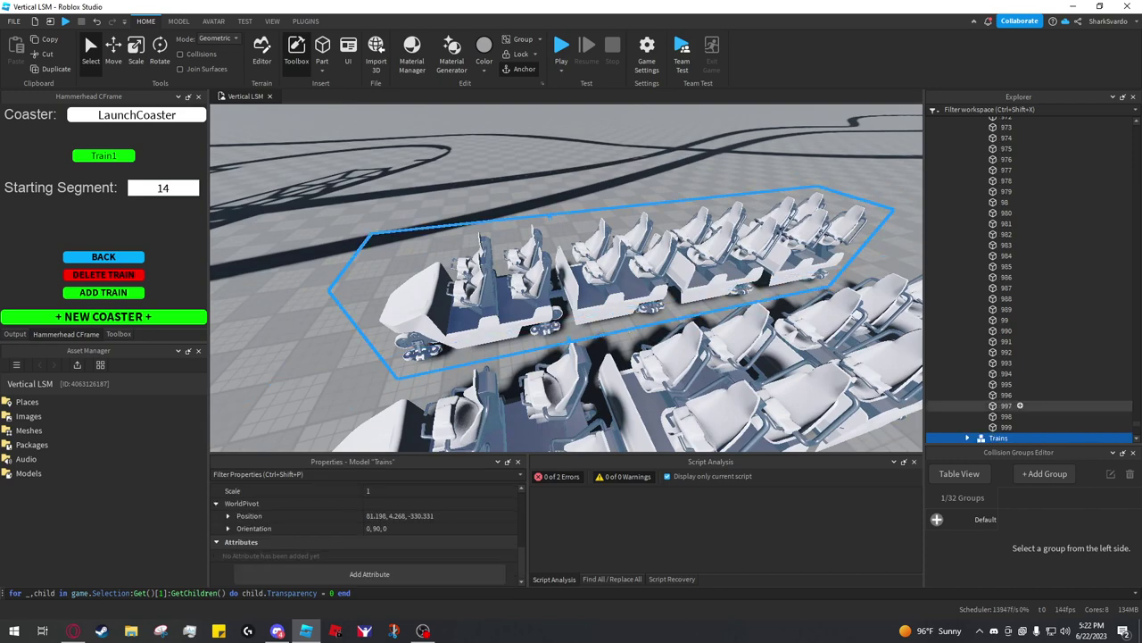
{"action": "scroll", "coordinate": [1016, 392], "scroll_direction": "down", "scroll_amount": 4}
{"action": "left_click", "coordinate": [967, 317]}
{"action": "scroll", "coordinate": [1016, 328], "scroll_direction": "down", "scroll_amount": 4}
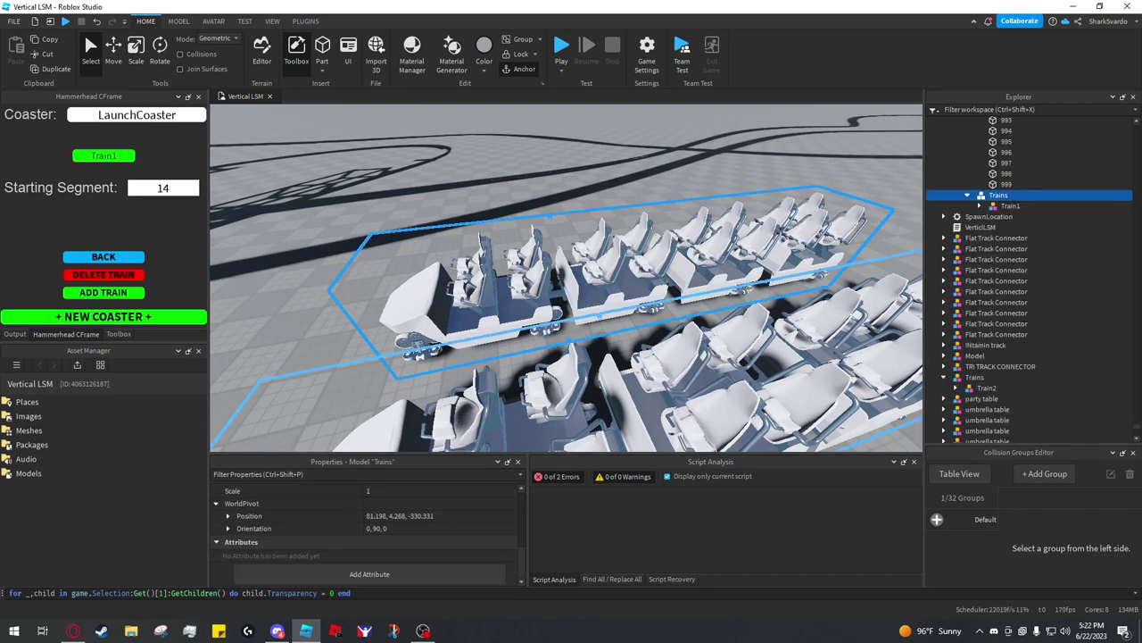
{"action": "left_click", "coordinate": [830, 366]}
{"action": "left_click", "coordinate": [986, 387]}
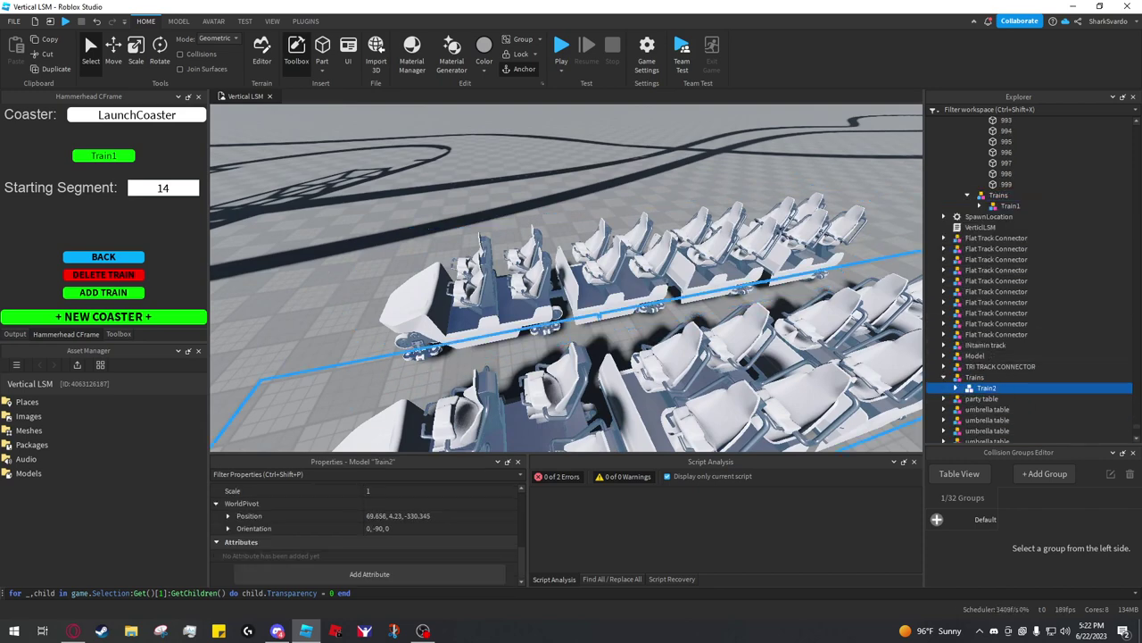
{"action": "right_click_drag", "start_coordinate": [571, 294], "coordinate": [652, 299]}
{"action": "left_click", "coordinate": [103, 293]}
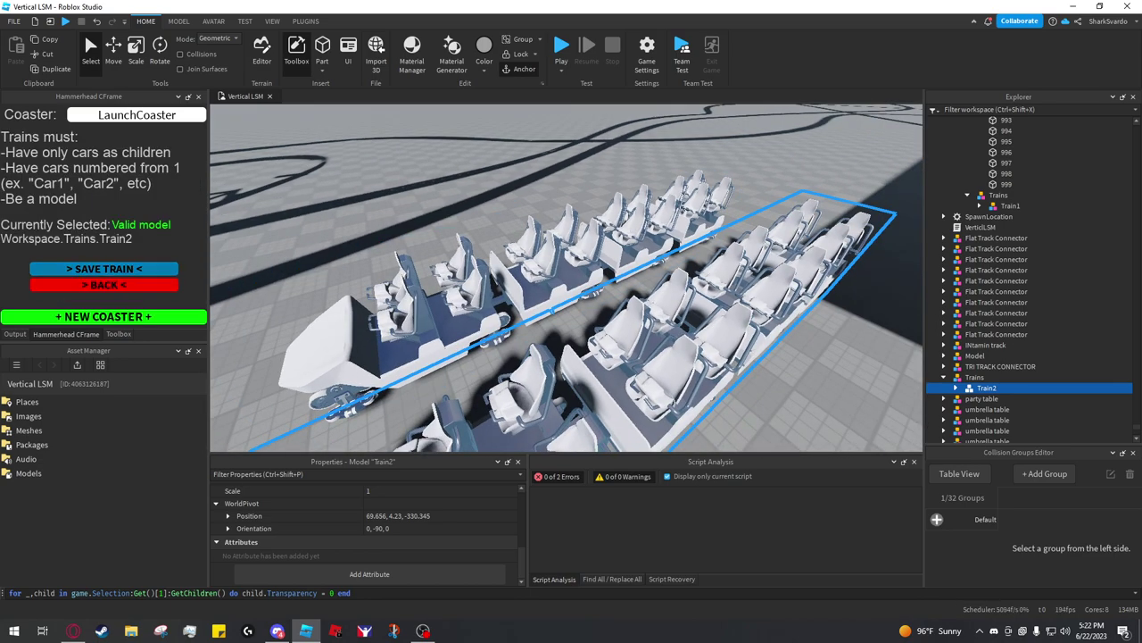
{"action": "left_click", "coordinate": [104, 269]}
Step: Set Train2's starting segment to track part 2588, ahead of the curve leading to the platform
{"action": "key", "text": "w"}
{"action": "right_click_drag", "start_coordinate": [553, 294], "coordinate": [701, 335]}
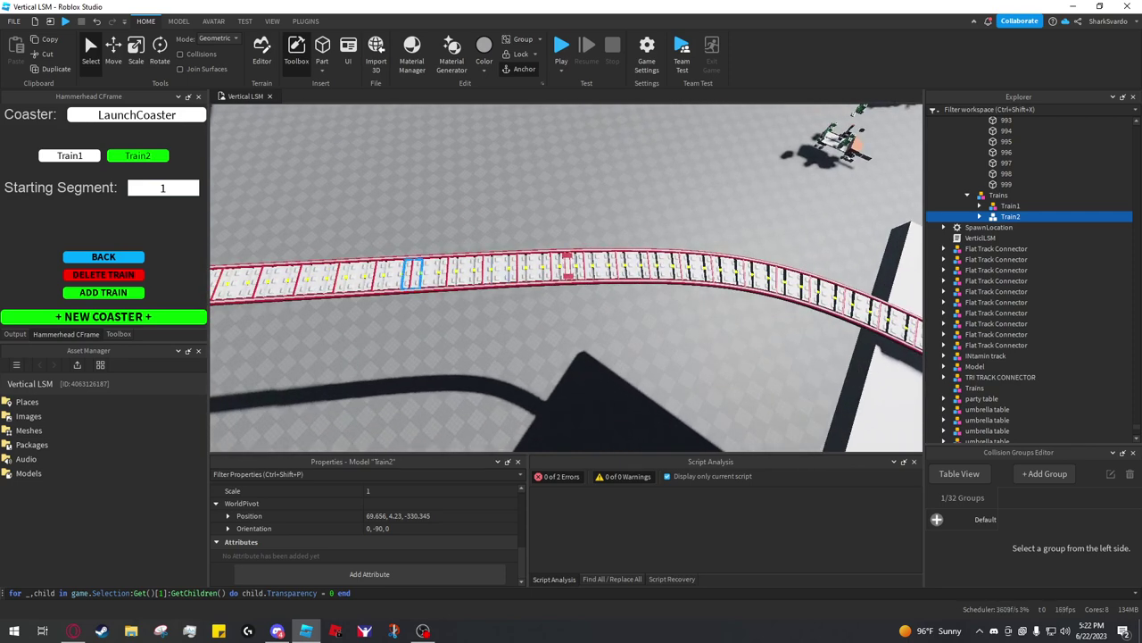
{"action": "left_click", "coordinate": [395, 274]}
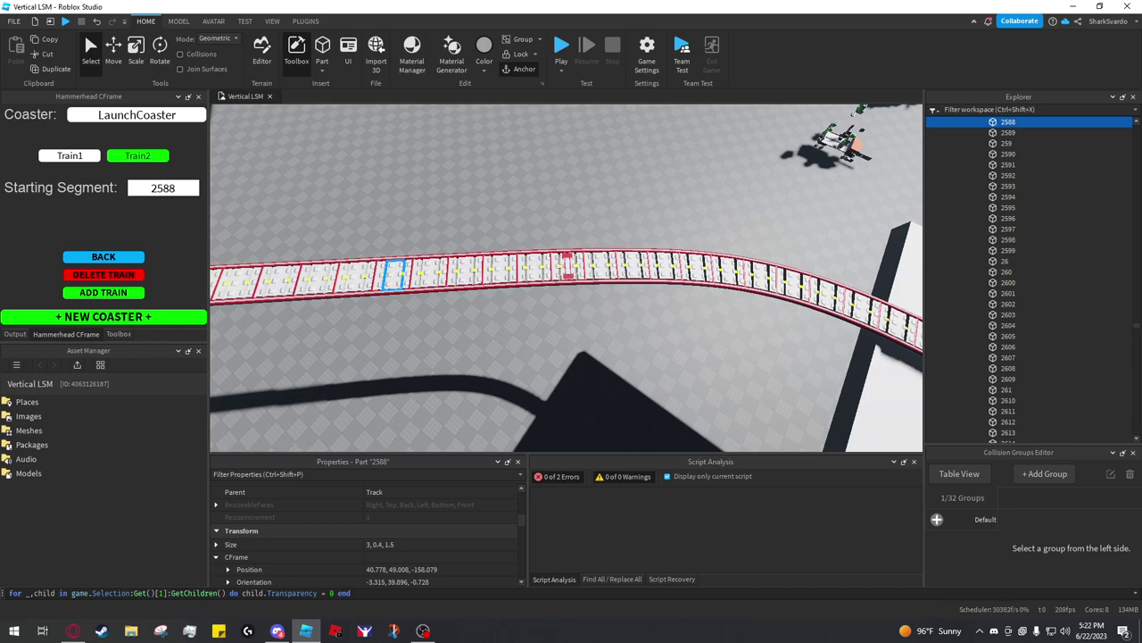
Step: Examine the coaster layout around Train2's starting segment and return to the start of the Workspace hierarchy
{"action": "scroll", "coordinate": [567, 277], "scroll_direction": "down", "scroll_amount": 5}
{"action": "scroll", "coordinate": [567, 277], "scroll_direction": "up", "scroll_amount": 4}
{"action": "mouse_move", "coordinate": [566, 278]}
{"action": "right_mouse_down"}
{"action": "mouse_move", "coordinate": [571, 241]}
{"action": "mouse_move", "coordinate": [558, 227]}
{"action": "mouse_move", "coordinate": [571, 224]}
{"action": "mouse_move", "coordinate": [571, 263]}
{"action": "right_mouse_up"}
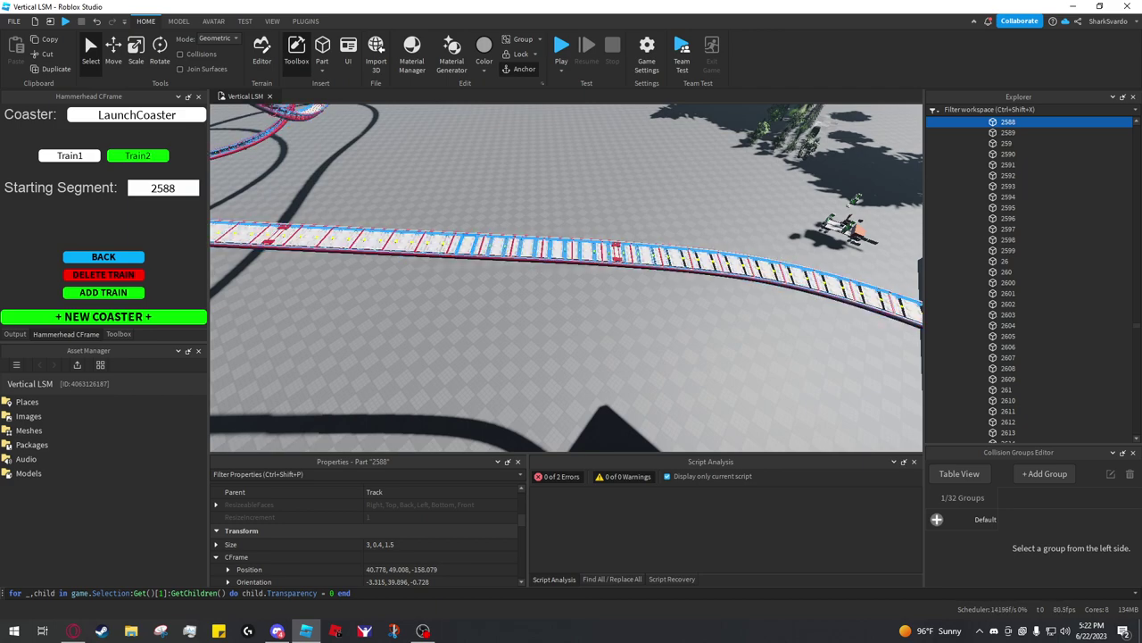
{"action": "scroll", "coordinate": [567, 278], "scroll_direction": "down", "scroll_amount": 2}
{"action": "key", "text": "d"}
{"action": "right_click_drag", "start_coordinate": [567, 268], "coordinate": [478, 259]}
{"action": "key", "text": "s"}
{"action": "key", "text": "d"}
{"action": "right_click_drag", "start_coordinate": [567, 276], "coordinate": [522, 272]}
{"action": "left_click_drag", "start_coordinate": [1136, 325], "coordinate": [1137, 123]}
{"action": "left_click_drag", "start_coordinate": [1131, 133], "coordinate": [1130, 124]}
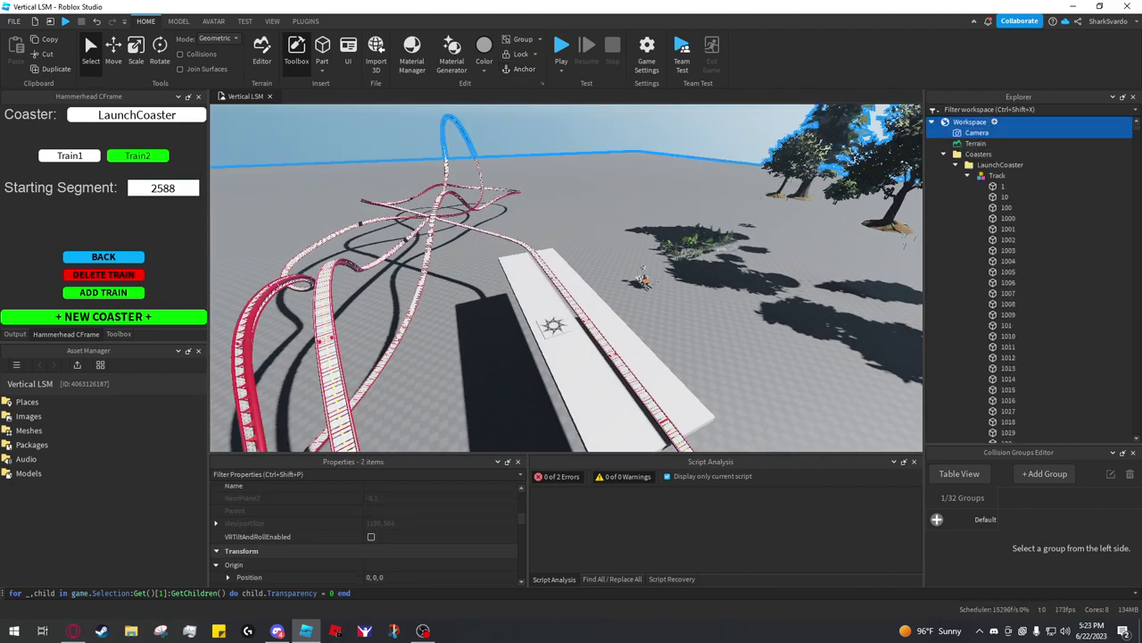
Step: Clear the selection, collapse LaunchCoaster's Track model in the hierarchy, and bring the two trains beside the platform into view
{"action": "left_click", "coordinate": [874, 169]}
{"action": "left_click", "coordinate": [875, 258]}
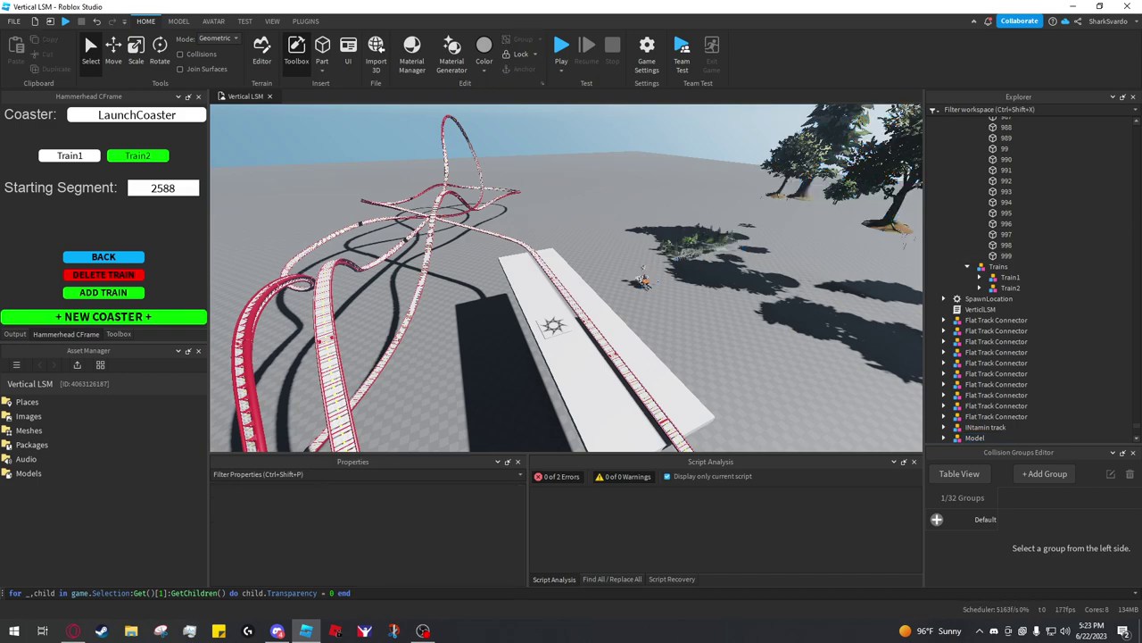
{"action": "left_click_drag", "start_coordinate": [1136, 426], "coordinate": [1136, 123]}
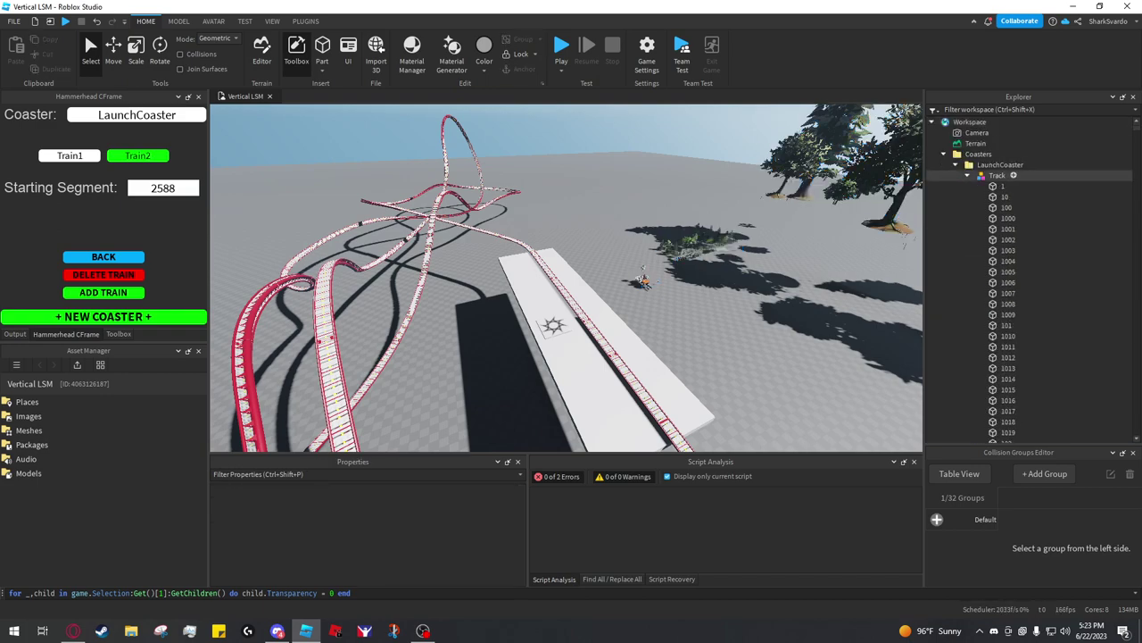
{"action": "left_click", "coordinate": [967, 176]}
{"action": "right_click_drag", "start_coordinate": [660, 268], "coordinate": [589, 317]}
{"action": "key", "text": "w"}
{"action": "key", "text": "q"}
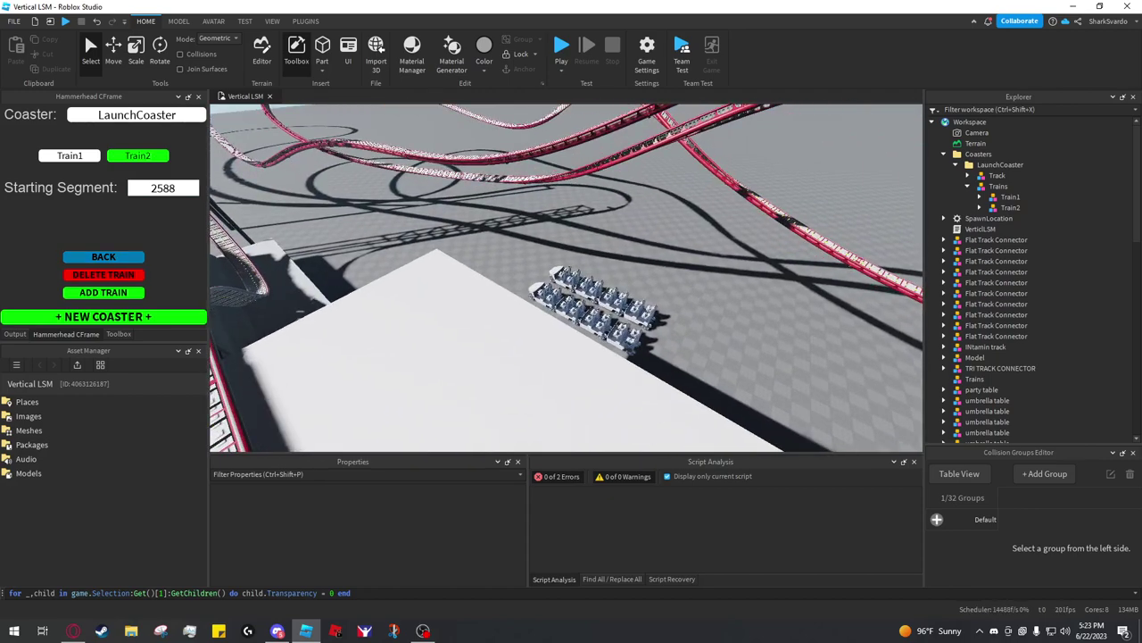
Step: Leave the train settings and open LaunchCoaster's zone list with the platform track in view
{"action": "left_click", "coordinate": [70, 155]}
{"action": "left_click", "coordinate": [103, 256]}
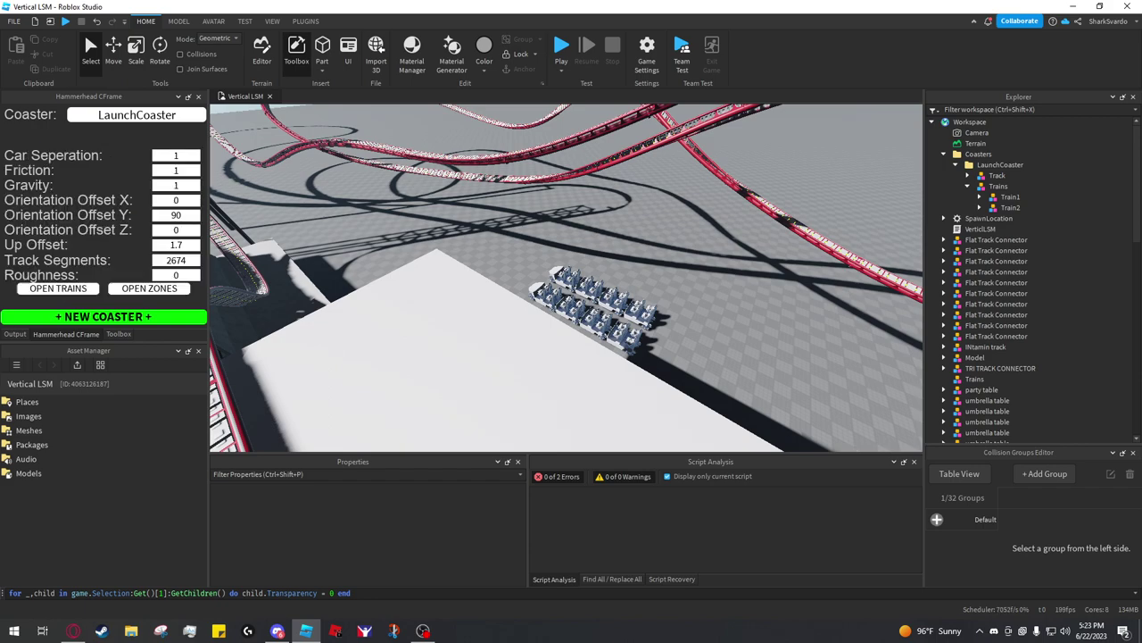
{"action": "key", "text": "s"}
{"action": "right_click_drag", "start_coordinate": [580, 286], "coordinate": [645, 275]}
{"action": "left_click", "coordinate": [149, 288]}
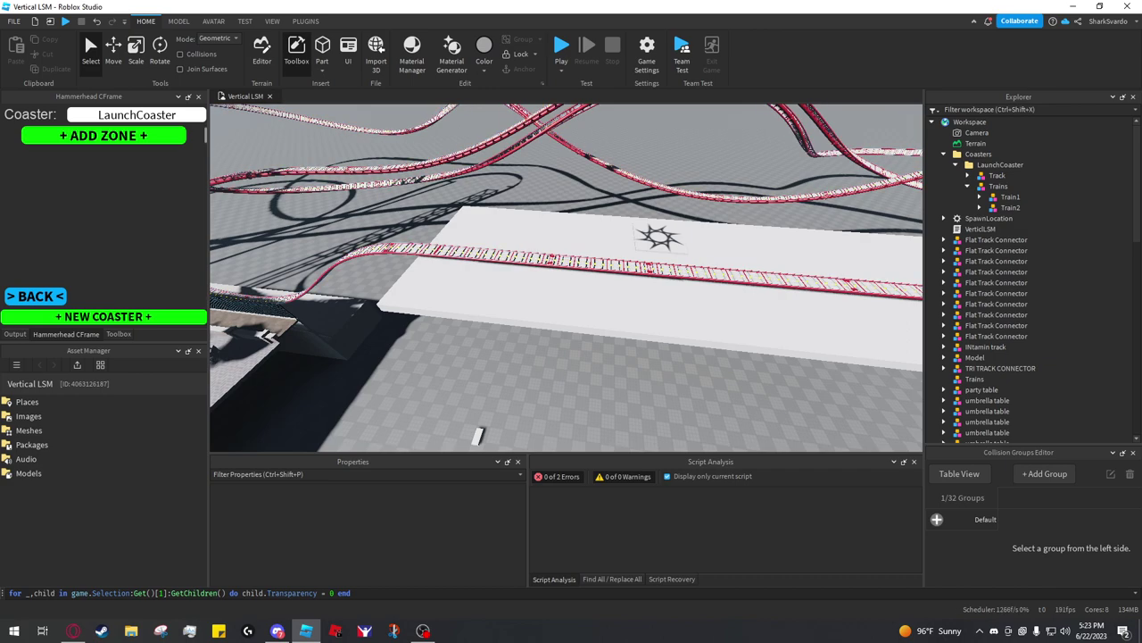
{"action": "key", "text": "a"}
{"action": "right_click_drag", "start_coordinate": [571, 285], "coordinate": [629, 248]}
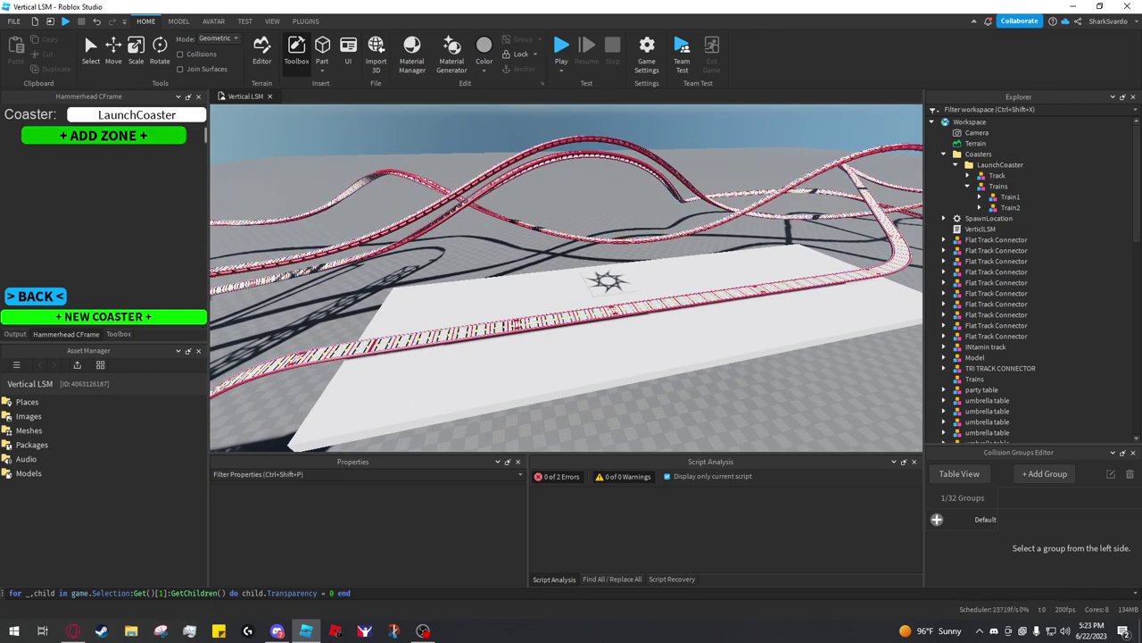
Step: Add a new zone to LaunchCoaster and name it Station
{"action": "left_click", "coordinate": [104, 135]}
{"action": "right_click_drag", "start_coordinate": [536, 268], "coordinate": [473, 287]}
{"action": "key", "text": "w"}
{"action": "left_click", "coordinate": [149, 133]}
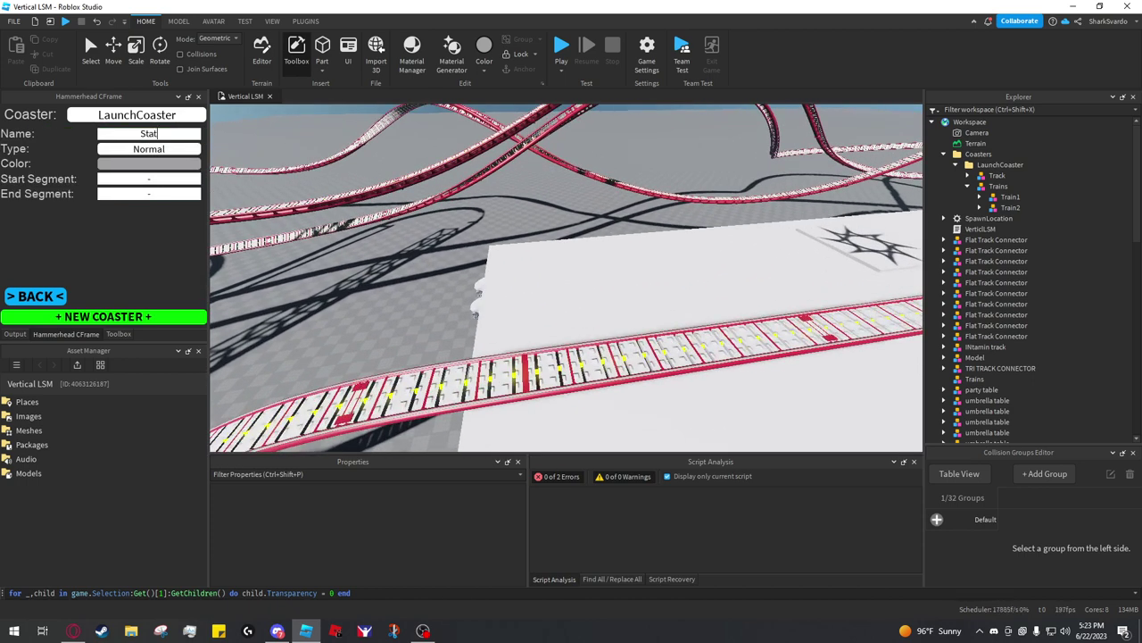
Step: Set the Station zone's type to Station and its color to Lapis blue
{"action": "left_click", "coordinate": [149, 149]}
{"action": "left_click", "coordinate": [116, 164]}
{"action": "key", "text": "d"}
{"action": "right_click_drag", "start_coordinate": [500, 267], "coordinate": [473, 317]}
{"action": "left_click", "coordinate": [149, 164]}
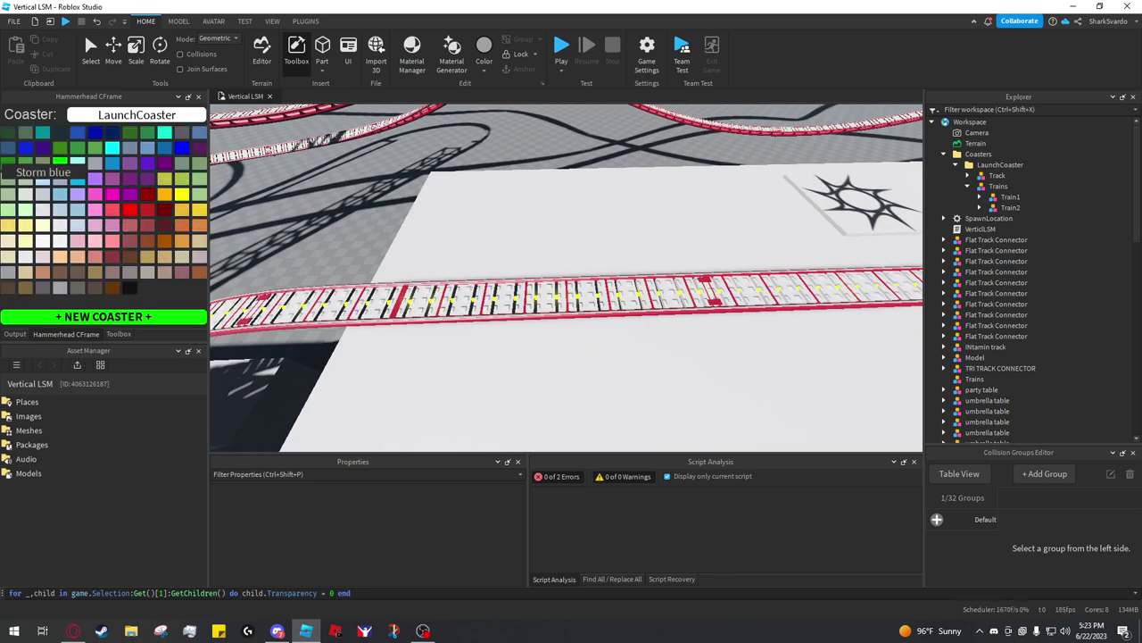
{"action": "left_click", "coordinate": [25, 148]}
Step: Examine the track along the platform to decide where the Station zone should start and end
{"action": "scroll", "coordinate": [567, 276], "scroll_direction": "down", "scroll_amount": 6}
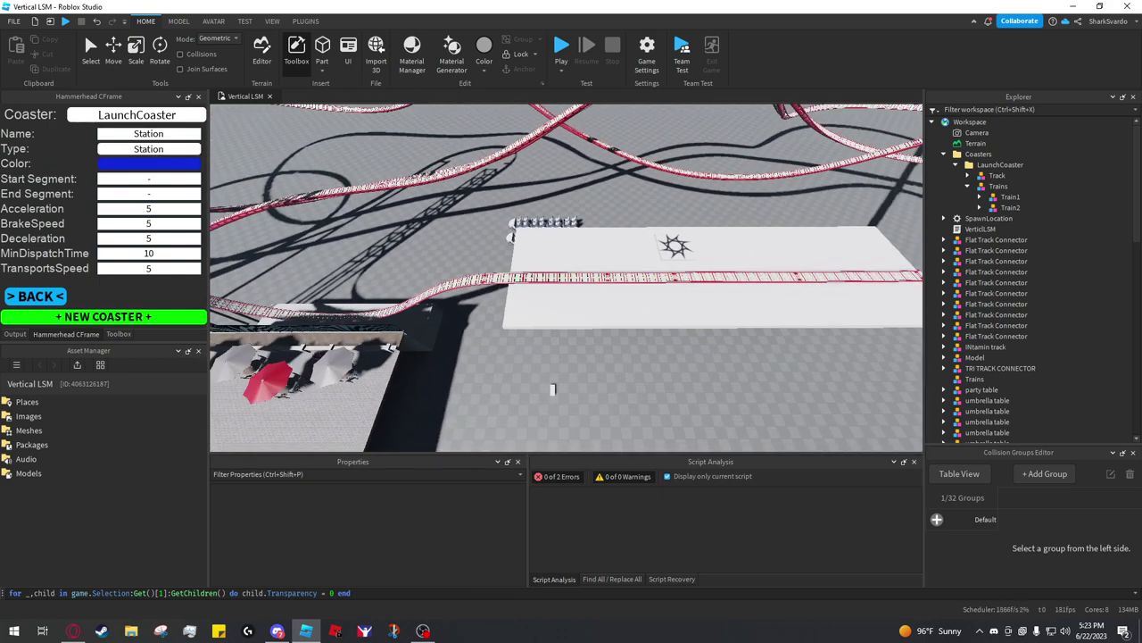
{"action": "key", "text": "w"}
{"action": "key", "text": "d"}
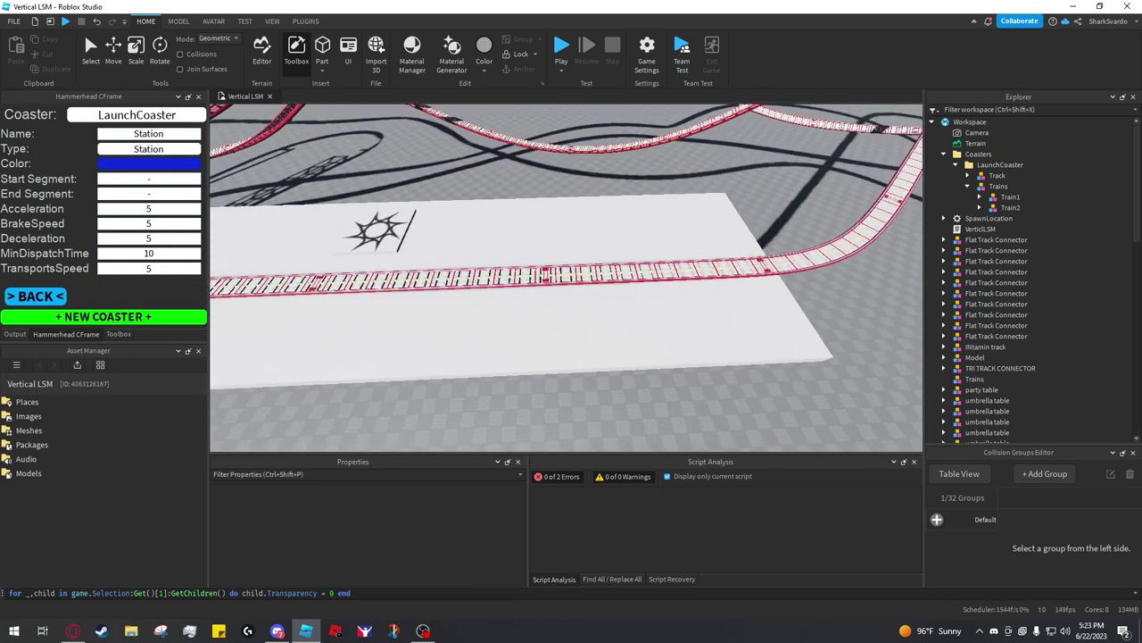
{"action": "right_click_drag", "start_coordinate": [634, 396], "coordinate": [651, 397]}
{"action": "key", "text": "a"}
{"action": "key", "text": "s"}
{"action": "key", "text": "w"}
{"action": "key", "text": "a"}
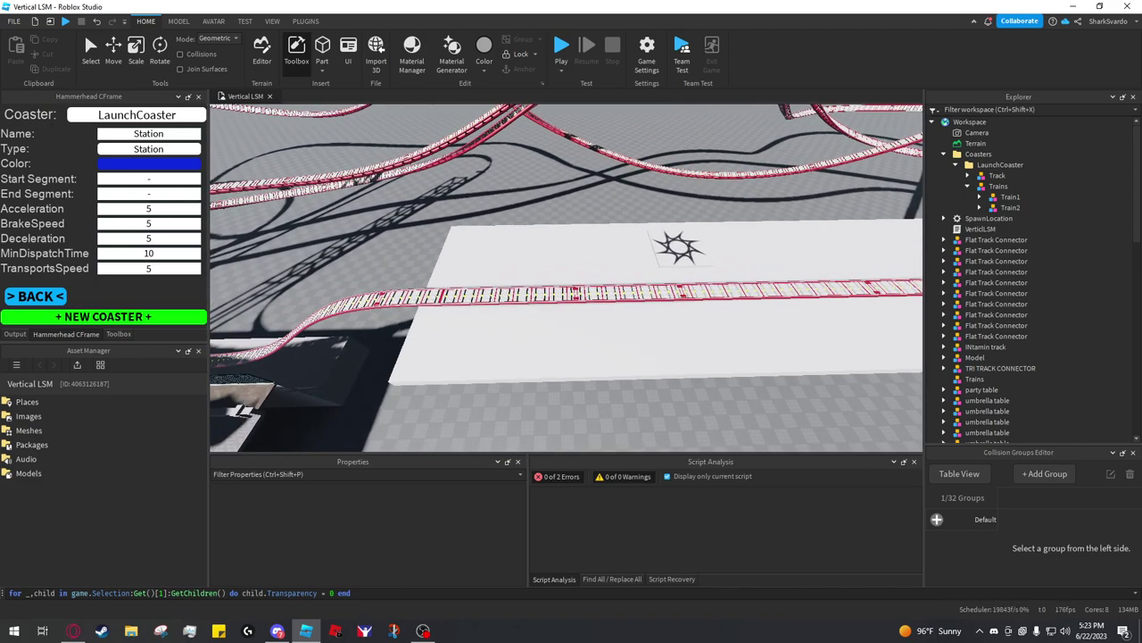
{"action": "key", "text": "w"}
{"action": "key", "text": "e"}
{"action": "key", "text": "s"}
{"action": "key", "text": "d"}
{"action": "key", "text": "a"}
{"action": "key", "text": "w"}
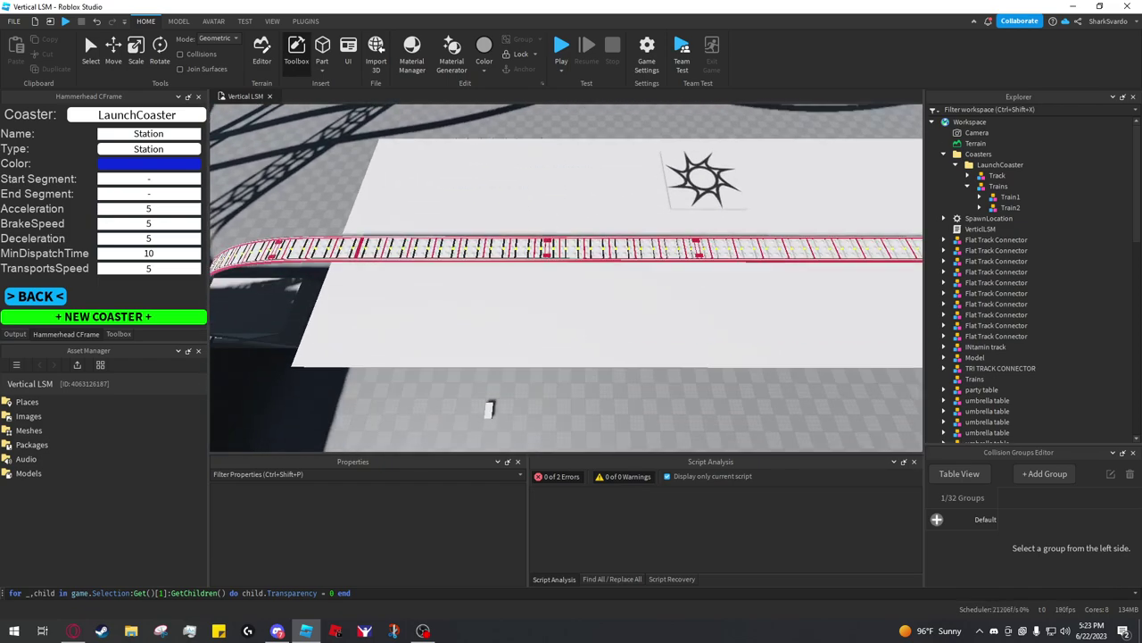
Step: Set the Station zone's start segment to track part 2662 on the platform, just past the spawn location
{"action": "key", "text": "a"}
{"action": "right_click_drag", "start_coordinate": [566, 277], "coordinate": [495, 234]}
{"action": "key", "text": "d"}
{"action": "key", "text": "w"}
{"action": "key", "text": "d"}
{"action": "key", "text": "ctrl+1"}
{"action": "left_click", "coordinate": [574, 249], "text": "alt"}
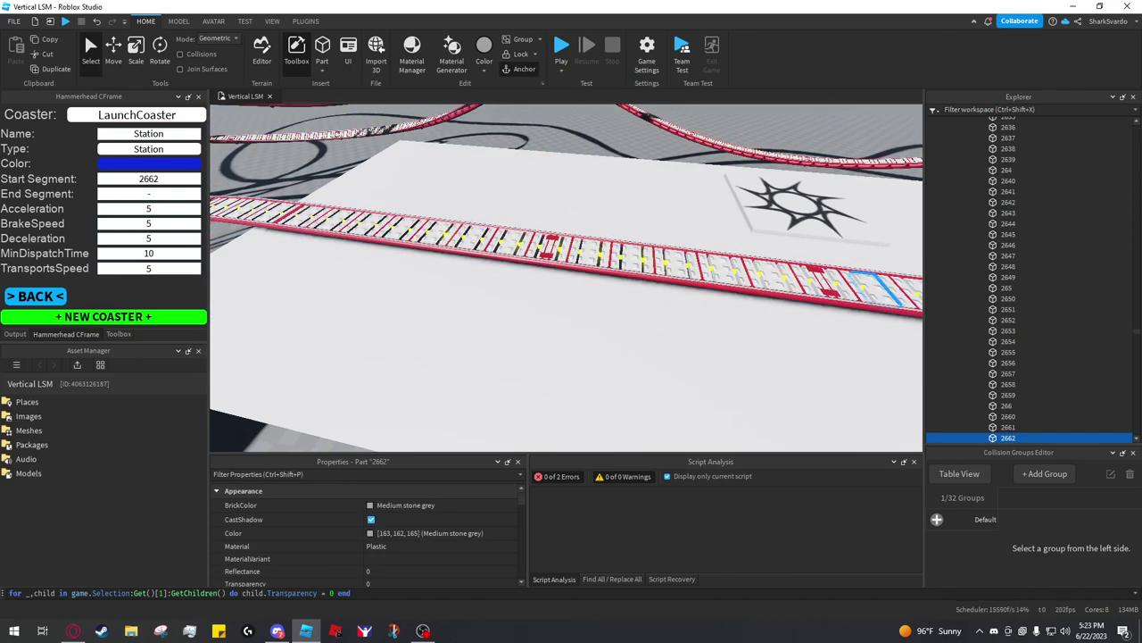
Step: Set the Station zone's end segment to 19, the track part at the platform edge beside the parked trains
{"action": "key", "text": "a"}
{"action": "mouse_move", "coordinate": [536, 268]}
{"action": "right_mouse_down"}
{"action": "mouse_move", "coordinate": [571, 237]}
{"action": "mouse_move", "coordinate": [535, 246]}
{"action": "right_mouse_up"}
{"action": "key", "text": "w"}
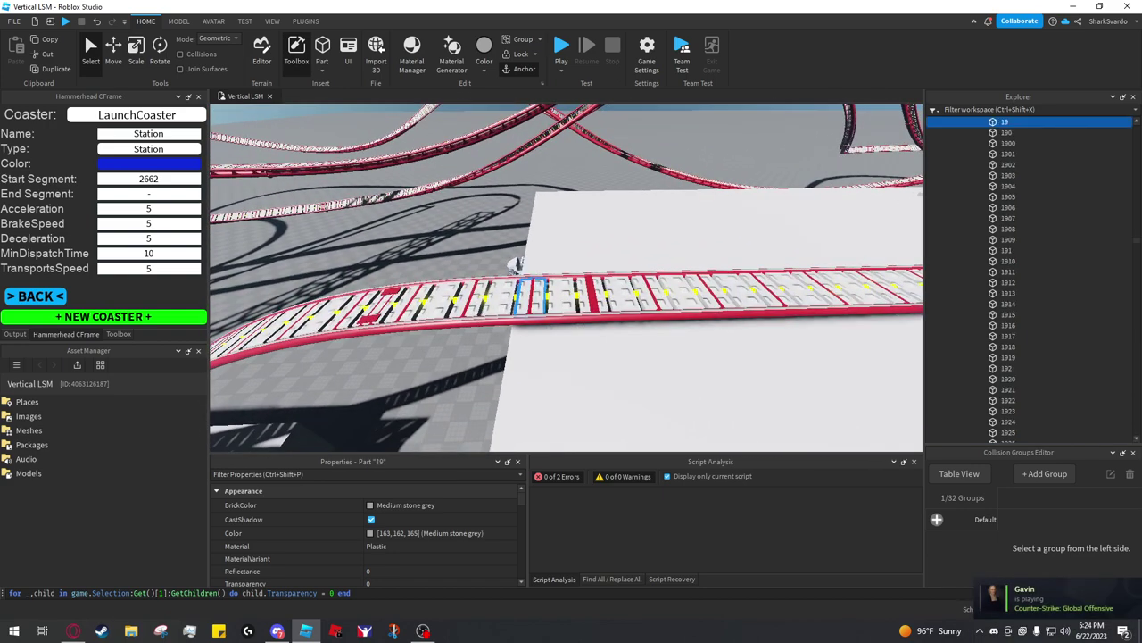
{"action": "type", "text": "19"}
{"action": "key", "text": "Return"}
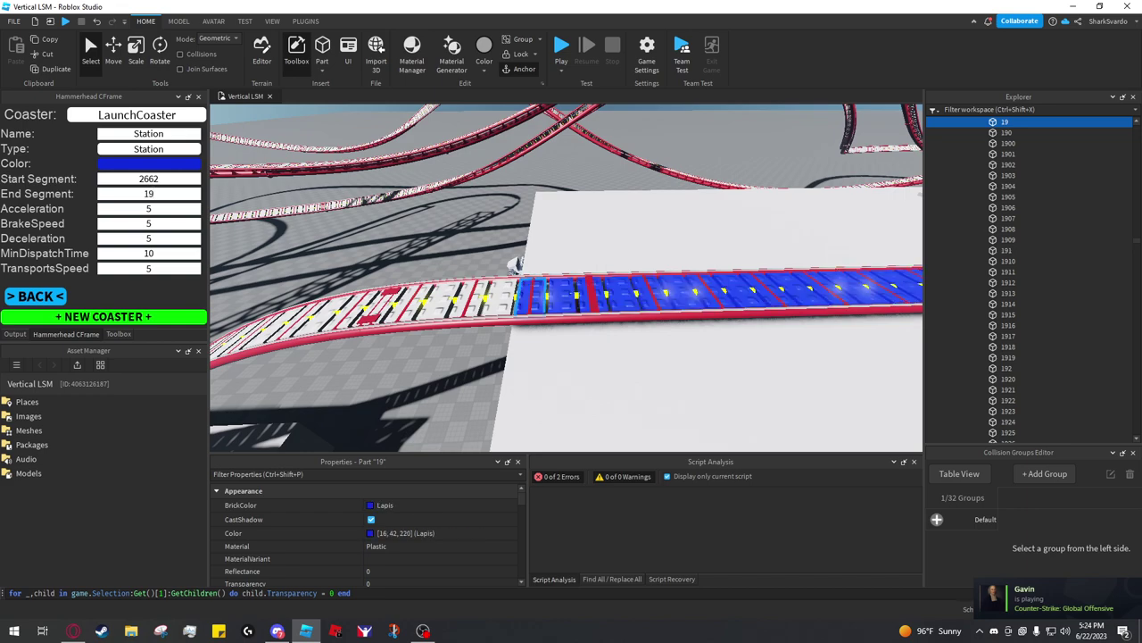
Step: Inspect the extent of the blue Station zone along the platform and return to the zone list
{"action": "key", "text": "e"}
{"action": "right_click_drag", "start_coordinate": [571, 259], "coordinate": [575, 285]}
{"action": "left_click", "coordinate": [580, 268]}
{"action": "key", "text": "s"}
{"action": "key", "text": "s"}
{"action": "key", "text": "d"}
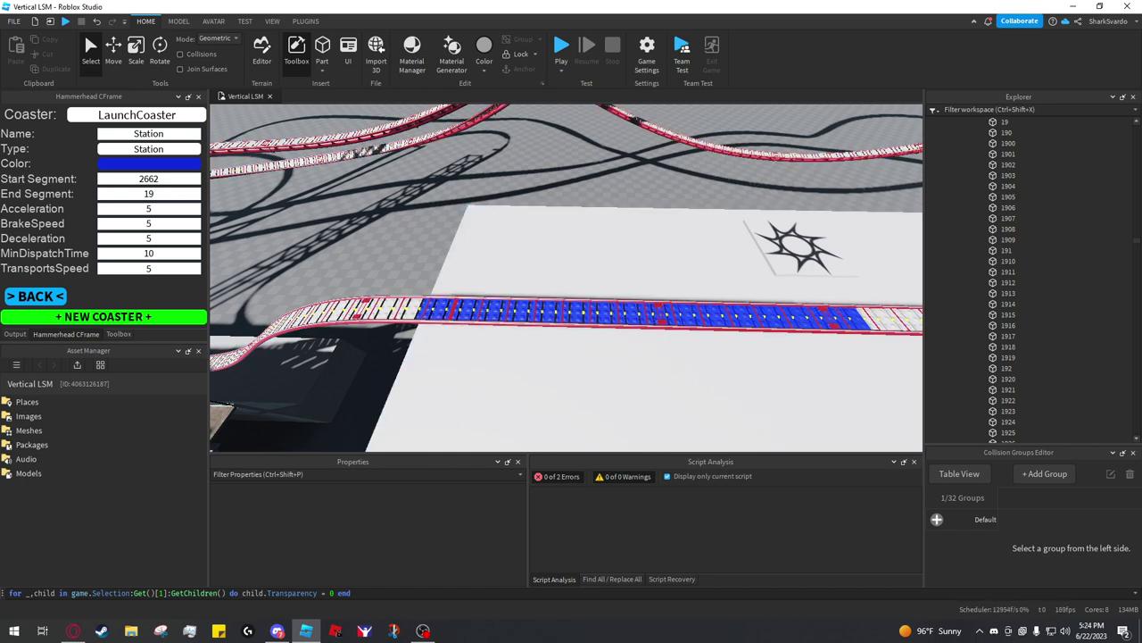
{"action": "key", "text": "ctrl+1"}
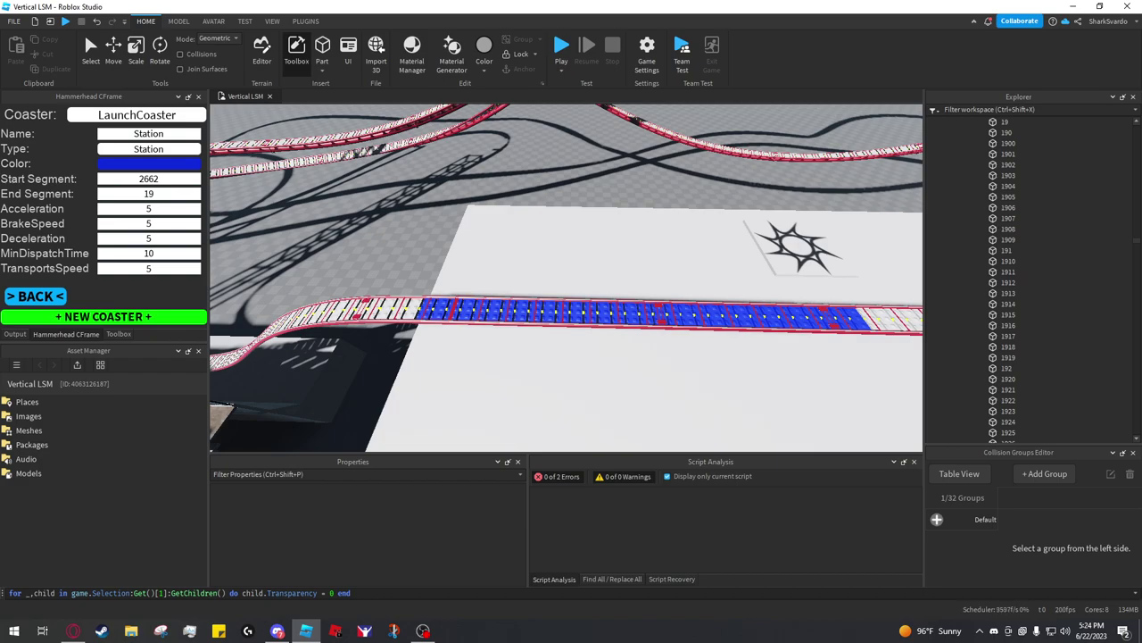
{"action": "key", "text": "w"}
{"action": "key", "text": "a"}
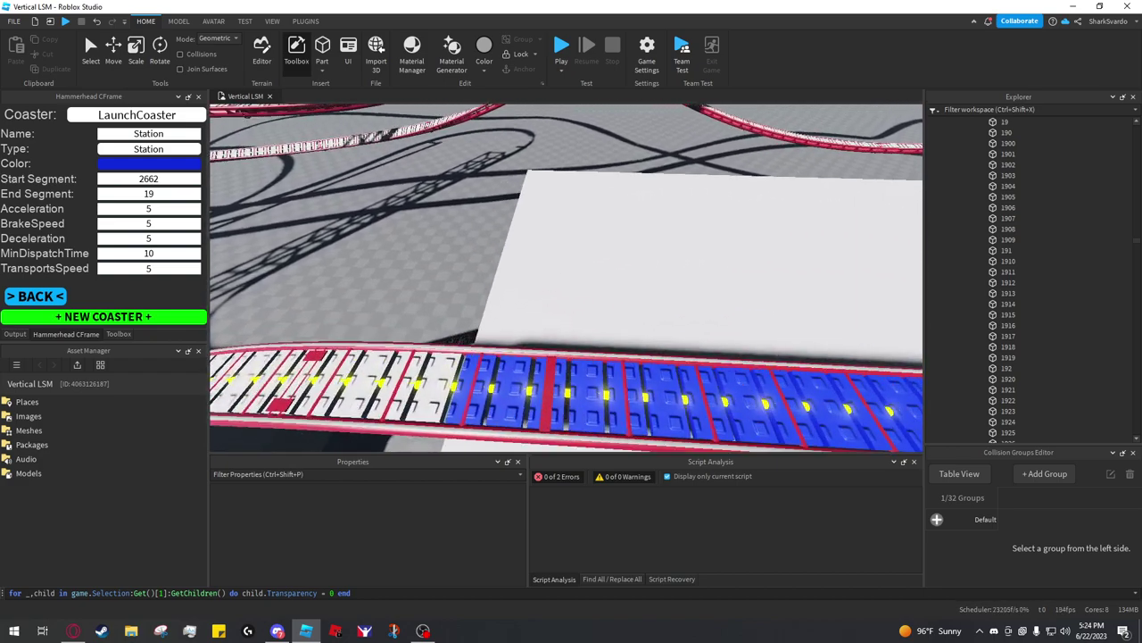
{"action": "key", "text": "s"}
{"action": "key", "text": "s"}
{"action": "key", "text": "d"}
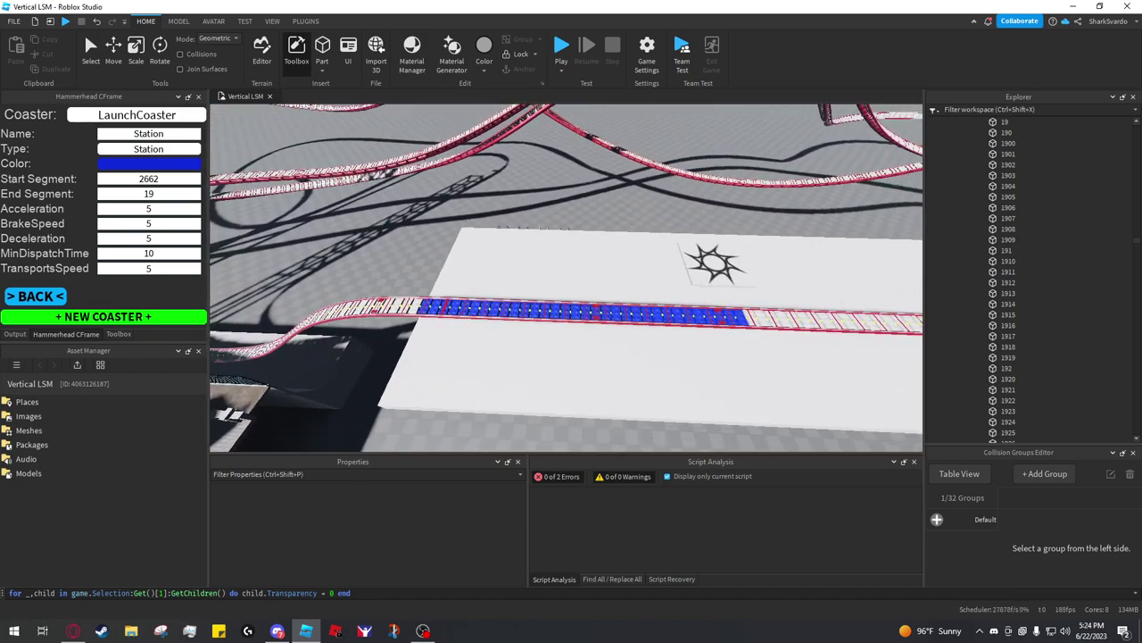
{"action": "scroll", "coordinate": [457, 349], "scroll_direction": "up", "scroll_amount": 3}
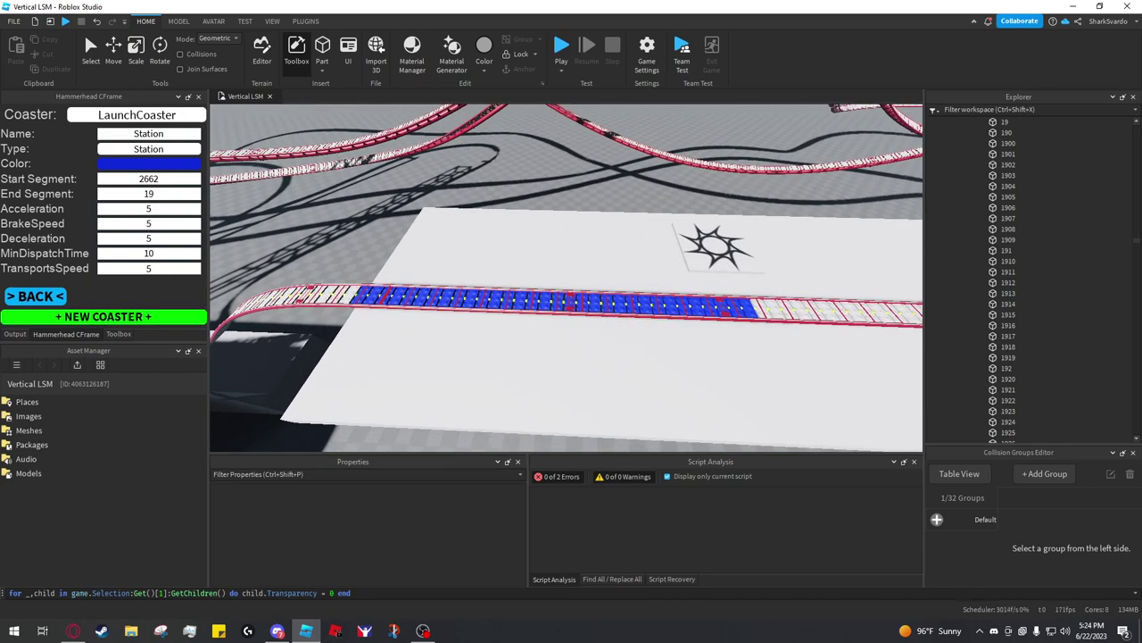
{"action": "right_click_drag", "start_coordinate": [566, 279], "coordinate": [625, 278]}
{"action": "key", "text": "a"}
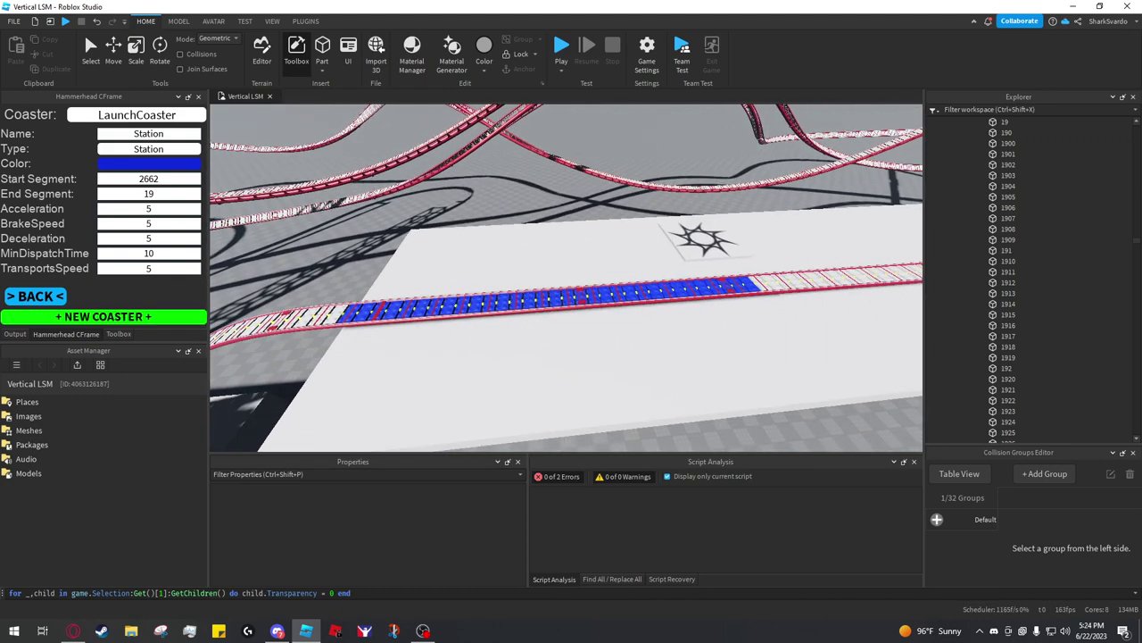
{"action": "key", "text": "w"}
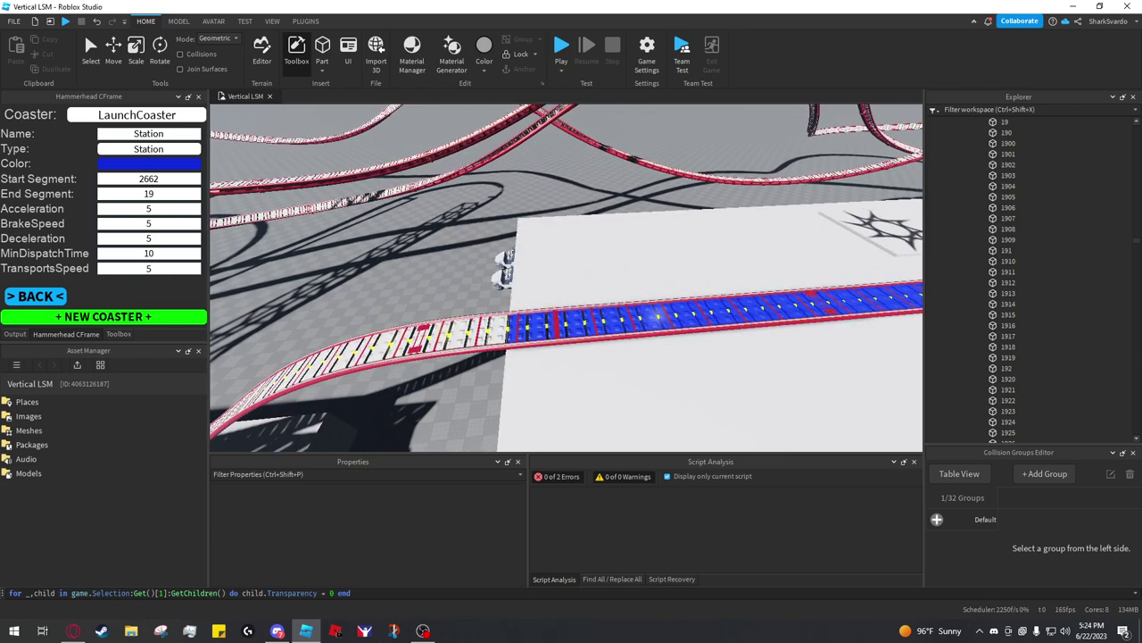
{"action": "key", "text": "w"}
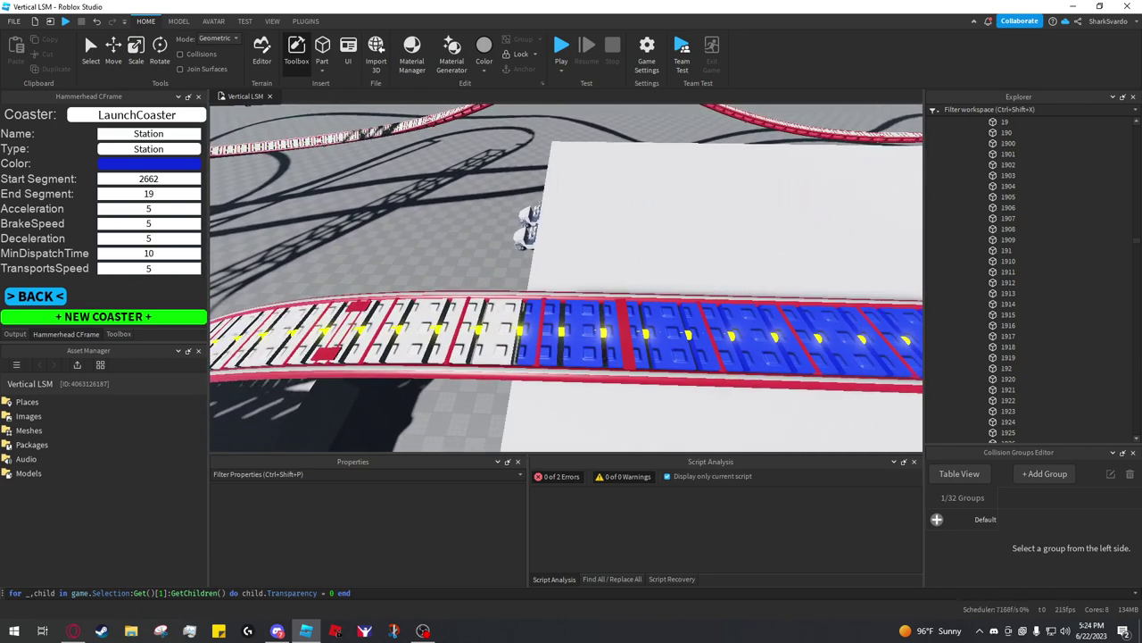
{"action": "key", "text": "s"}
{"action": "right_click_drag", "start_coordinate": [566, 278], "coordinate": [678, 259]}
{"action": "key", "text": "d"}
{"action": "key", "text": "w"}
{"action": "key", "text": "s"}
{"action": "key", "text": "d"}
{"action": "right_click_drag", "start_coordinate": [566, 279], "coordinate": [473, 261]}
{"action": "key", "text": "w"}
{"action": "key", "text": "s"}
{"action": "left_click", "coordinate": [36, 296]}
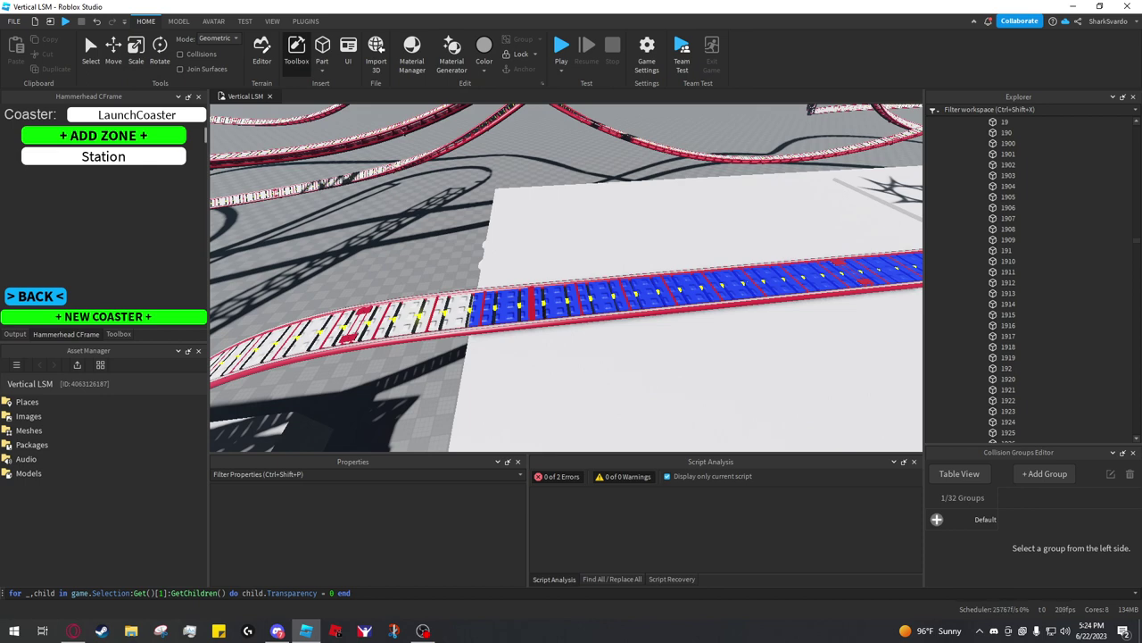
Step: Examine the track beyond the Station zone's end and the overall coaster layout toward the lift
{"action": "key", "text": "s"}
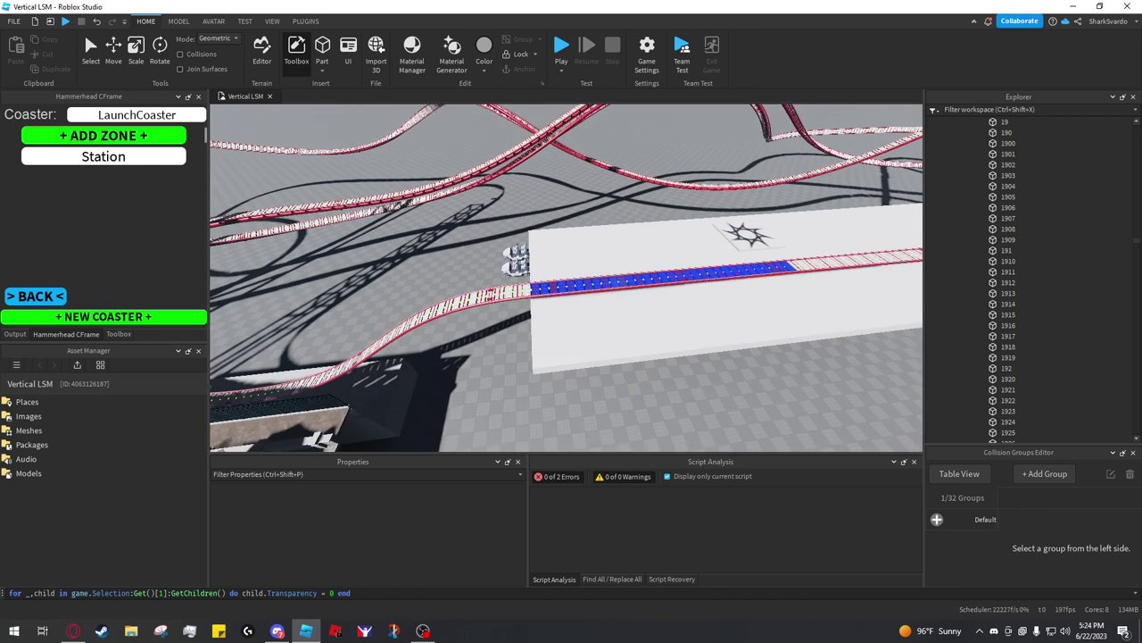
{"action": "key", "text": "a"}
{"action": "key", "text": "w"}
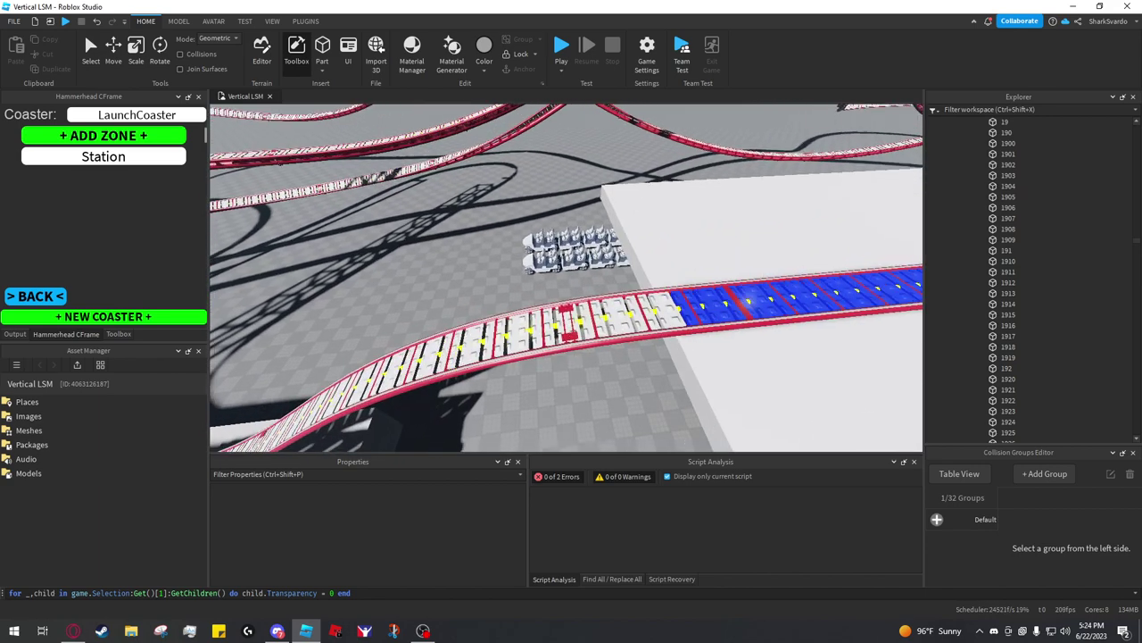
{"action": "key", "text": "d"}
{"action": "key", "text": "d"}
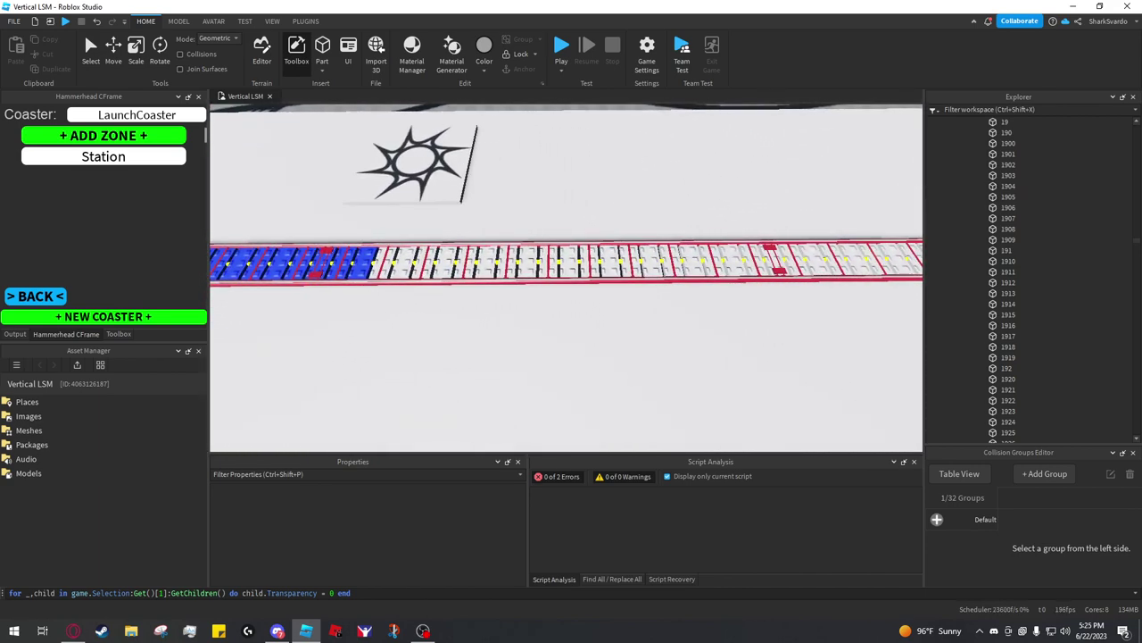
{"action": "key", "text": "s"}
{"action": "key", "text": "a"}
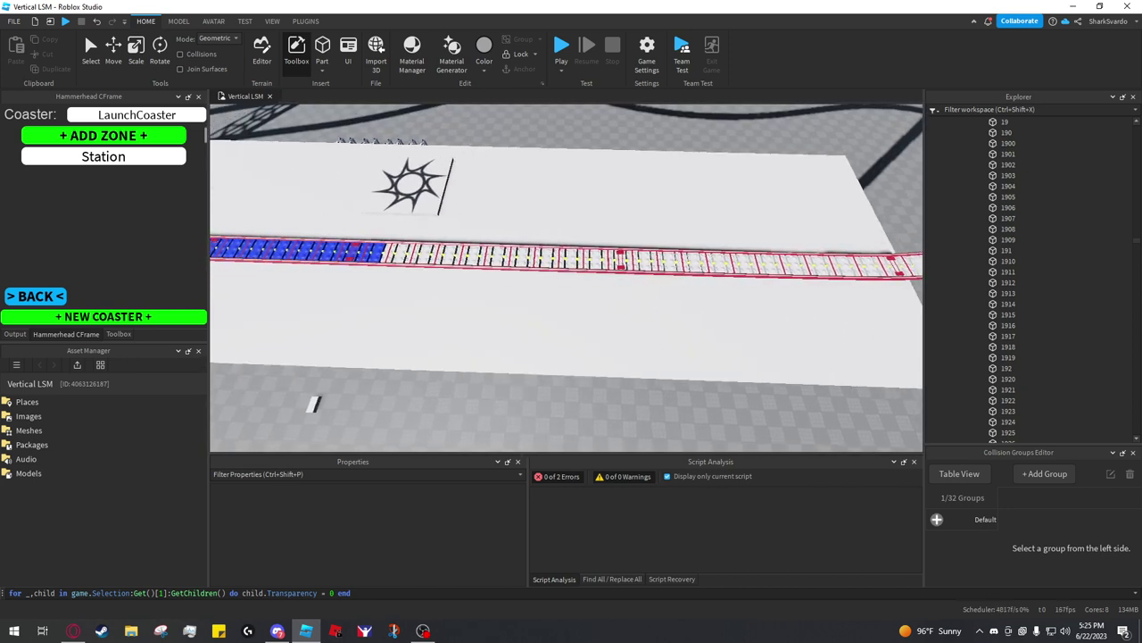
{"action": "key", "text": "a"}
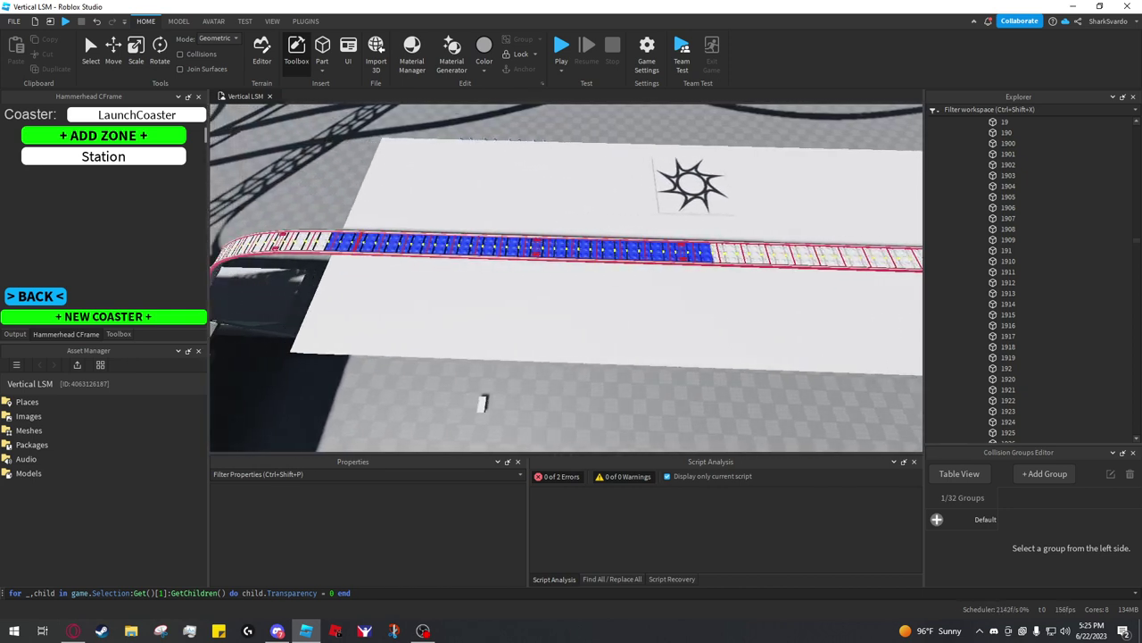
{"action": "key", "text": "a"}
{"action": "key", "text": "w"}
{"action": "key", "text": "w"}
{"action": "key", "text": "e"}
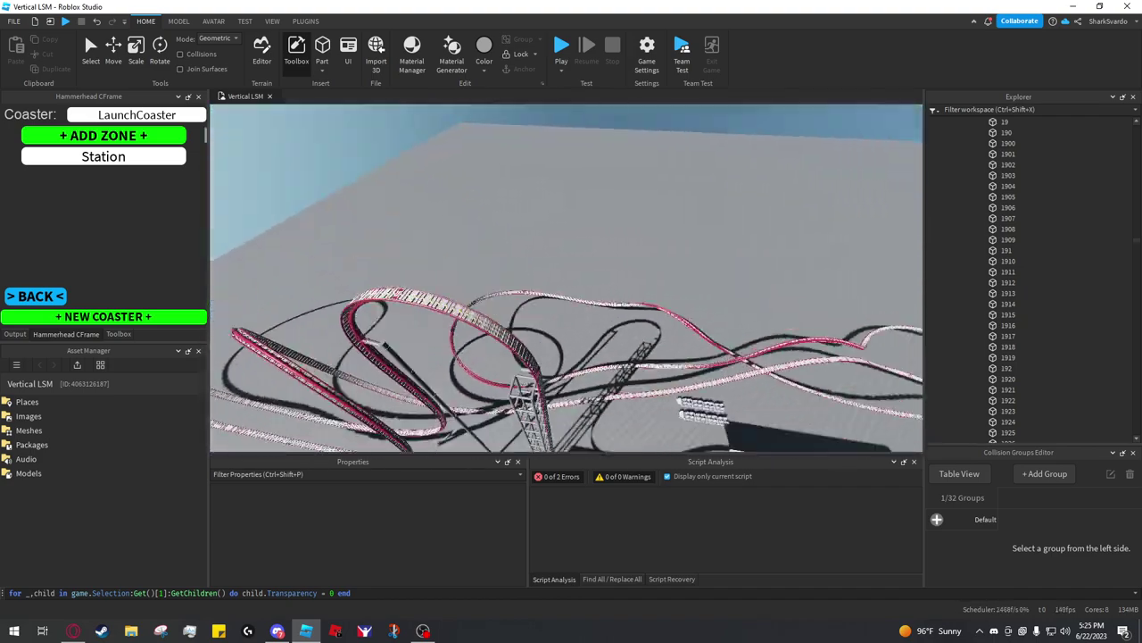
{"action": "key", "text": "w"}
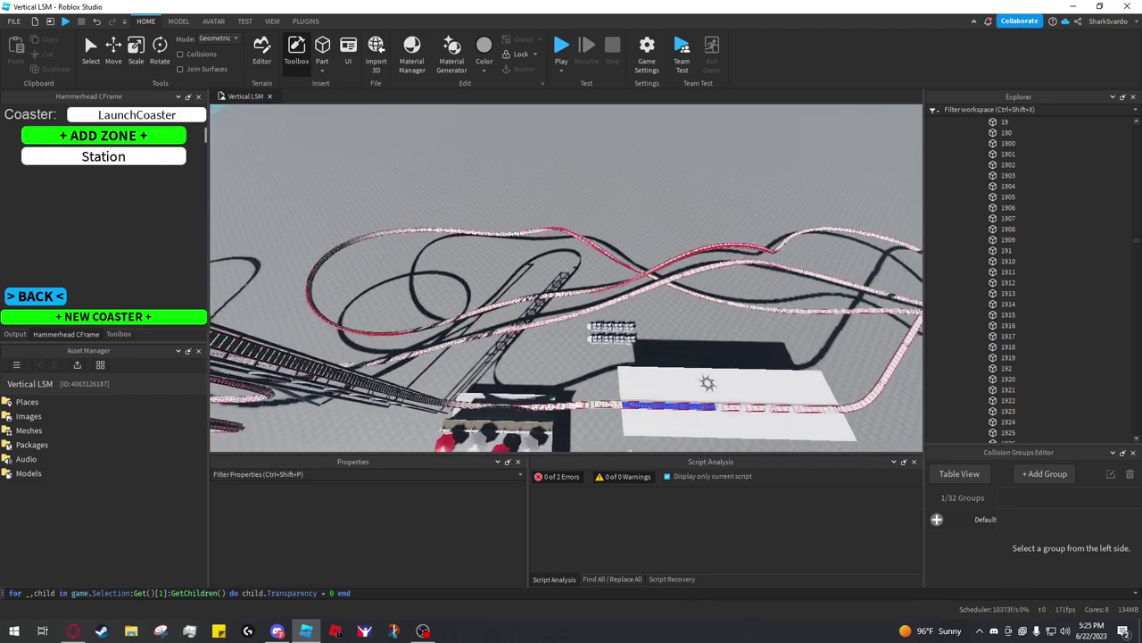
{"action": "key", "text": "w"}
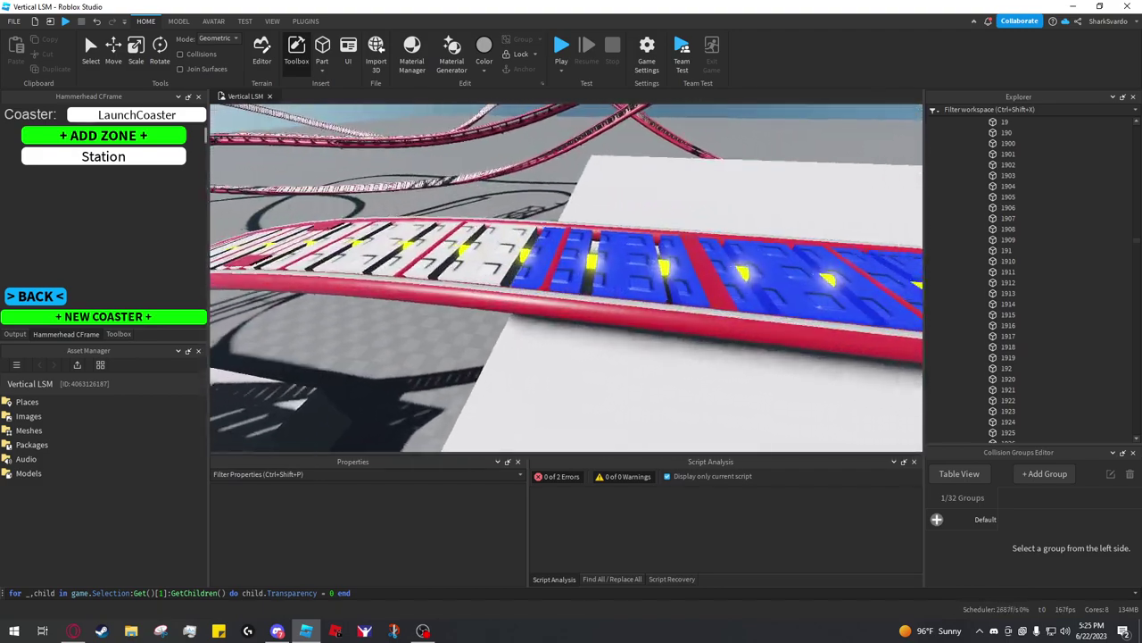
{"action": "key", "text": "s"}
{"action": "key", "text": "e"}
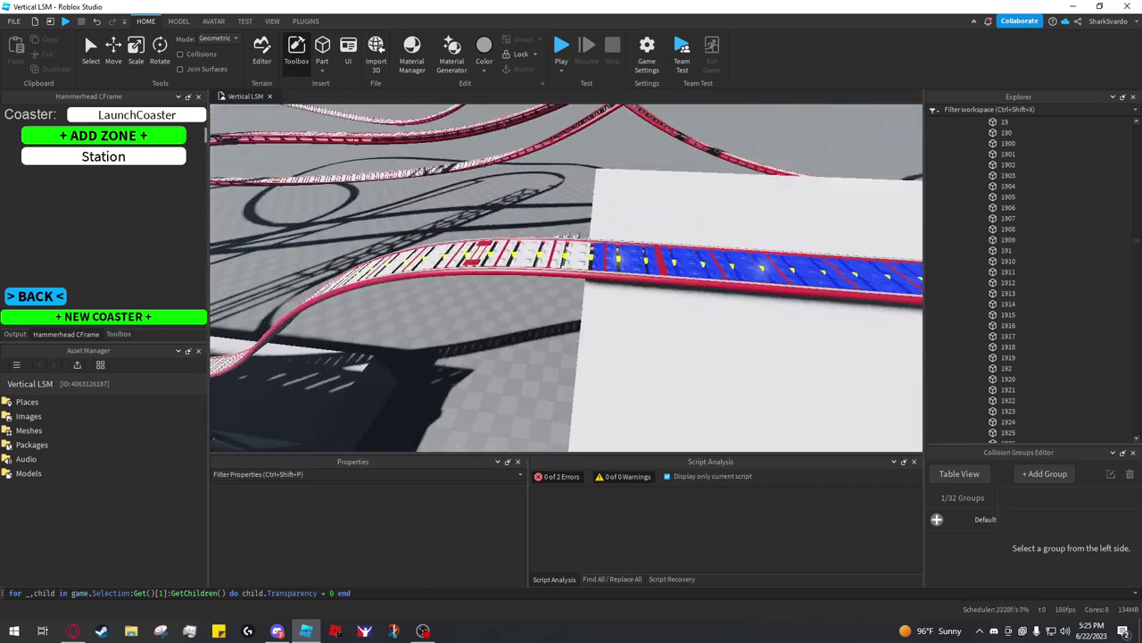
{"action": "key", "text": "w"}
{"action": "right_click_drag", "start_coordinate": [580, 419], "coordinate": [581, 419]}
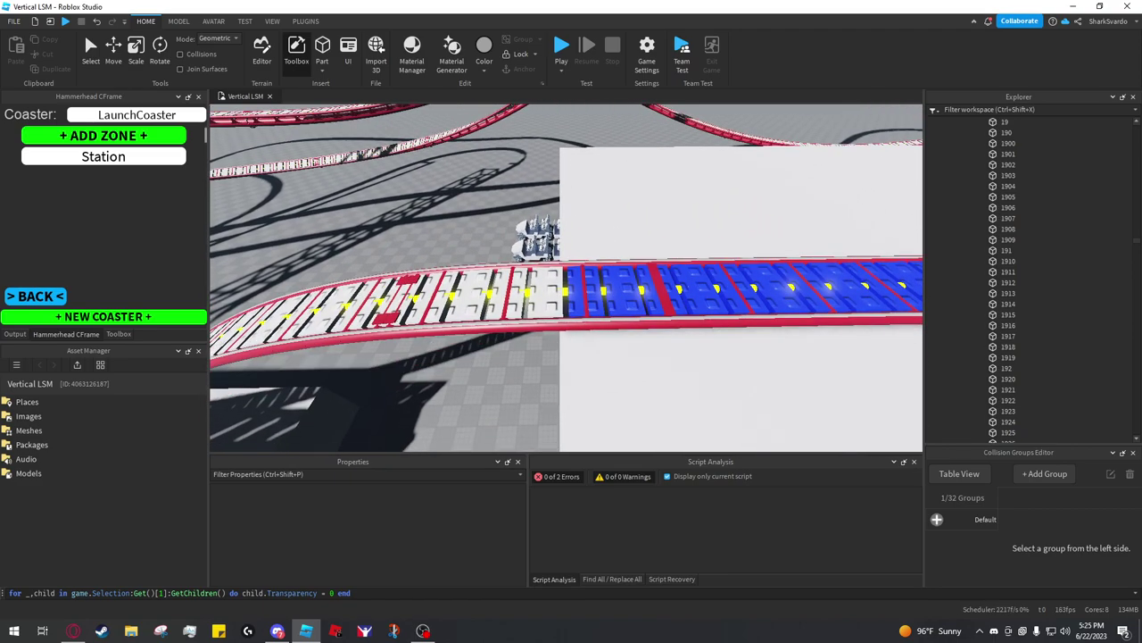
{"action": "key", "text": "w"}
Step: Add another zone to LaunchCoaster and name it StationToLift
{"action": "left_click", "coordinate": [104, 135]}
{"action": "key", "text": "s"}
{"action": "key", "text": "s"}
{"action": "right_click_drag", "start_coordinate": [571, 285], "coordinate": [585, 308]}
{"action": "key", "text": "w"}
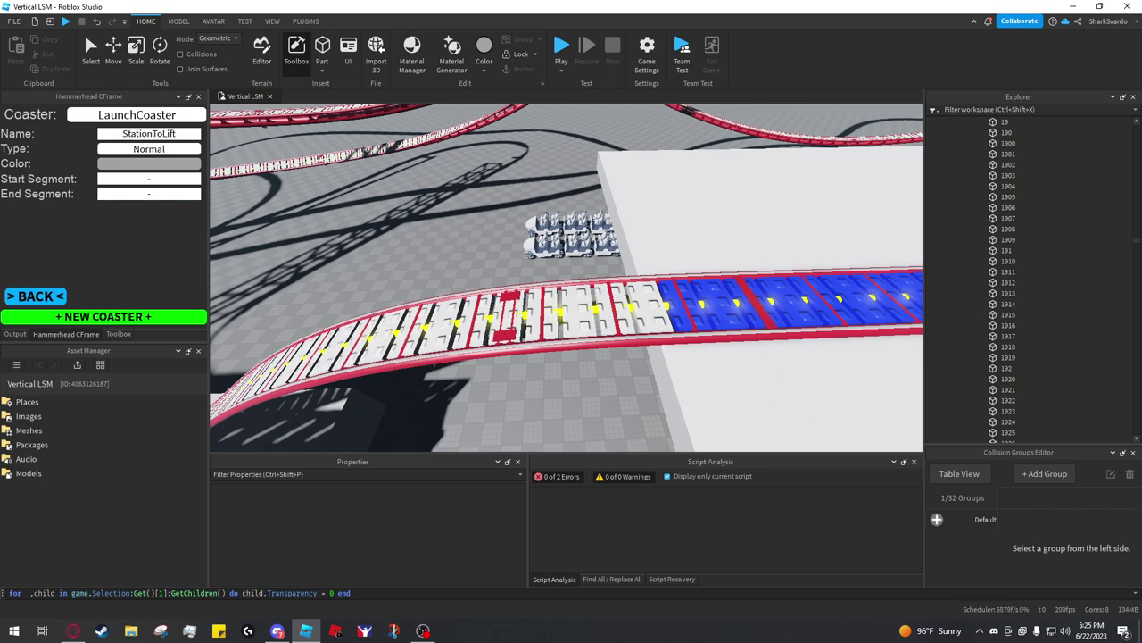
Step: Color the StationToLift zone Bright red and set its start segment to 20, the first track part past the blue Station zone
{"action": "left_click", "coordinate": [149, 163]}
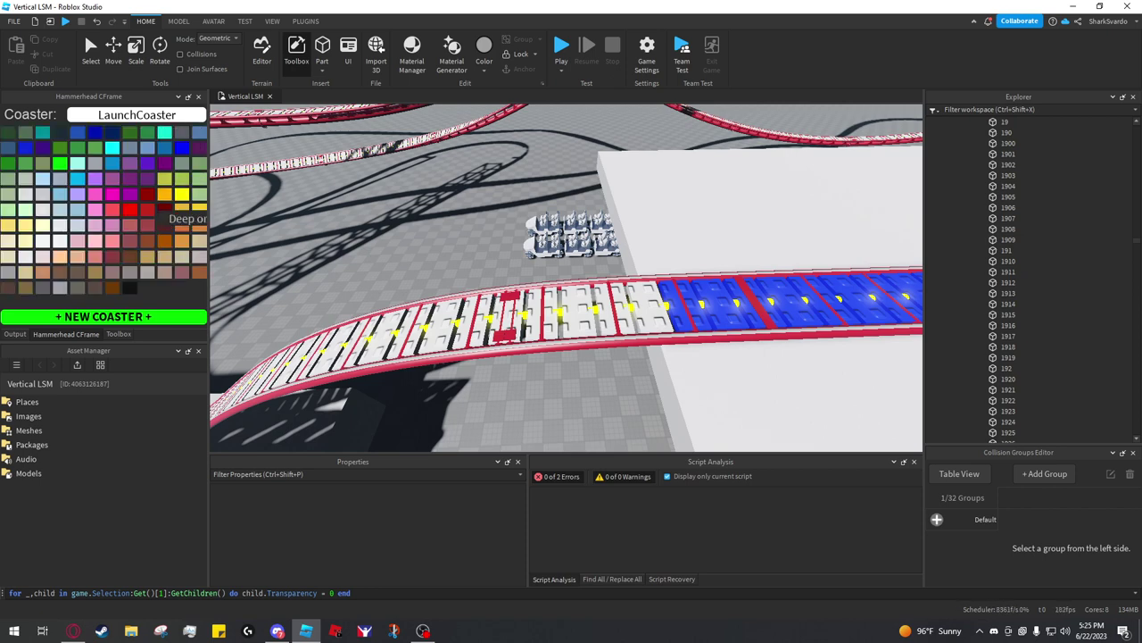
{"action": "left_click", "coordinate": [147, 211]}
{"action": "right_click_drag", "start_coordinate": [616, 259], "coordinate": [616, 290]}
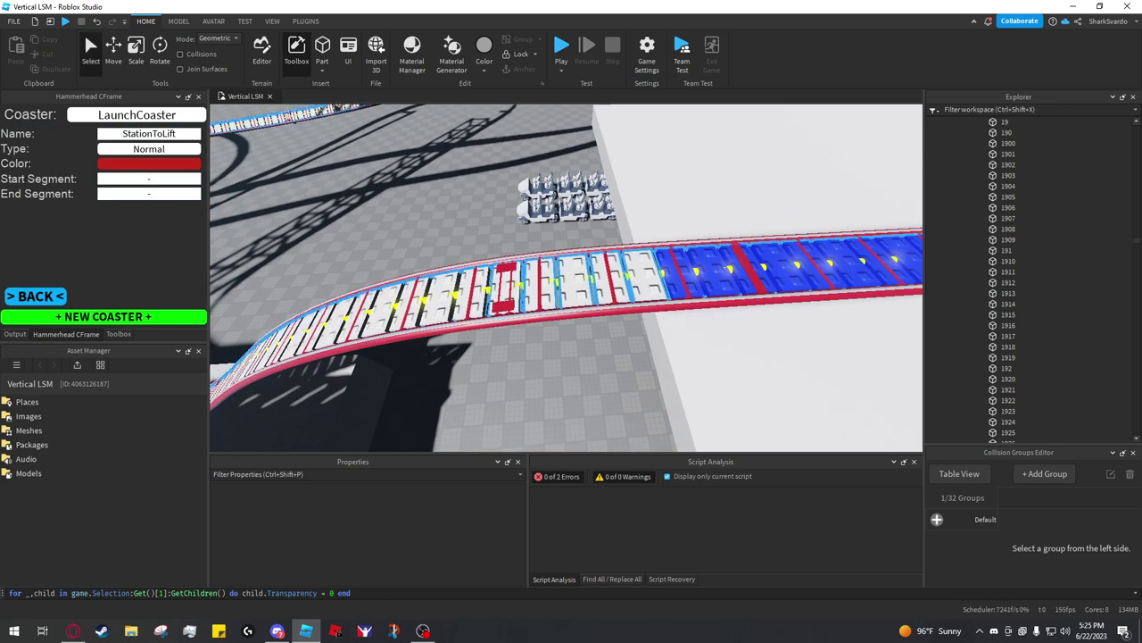
{"action": "left_click", "coordinate": [648, 275]}
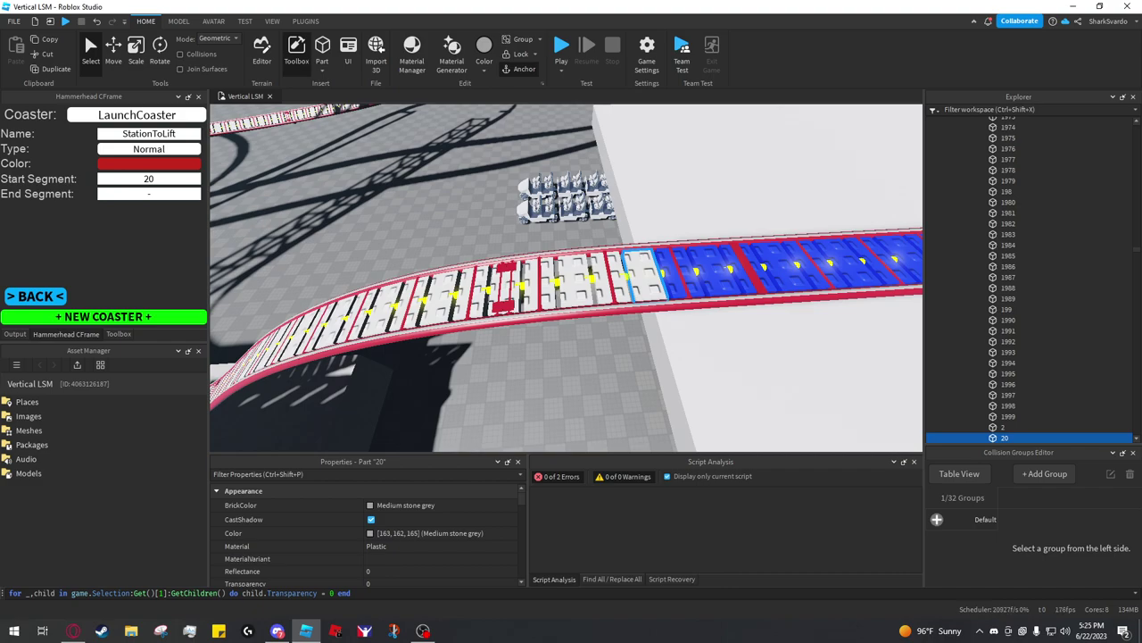
Step: Set the StationToLift zone's end segment to 78, the track part where the track starts curving up toward the lift
{"action": "key", "text": "w"}
{"action": "right_click_drag", "start_coordinate": [649, 275], "coordinate": [616, 308]}
{"action": "key", "text": "w"}
{"action": "key", "text": "s"}
{"action": "left_click", "coordinate": [562, 312]}
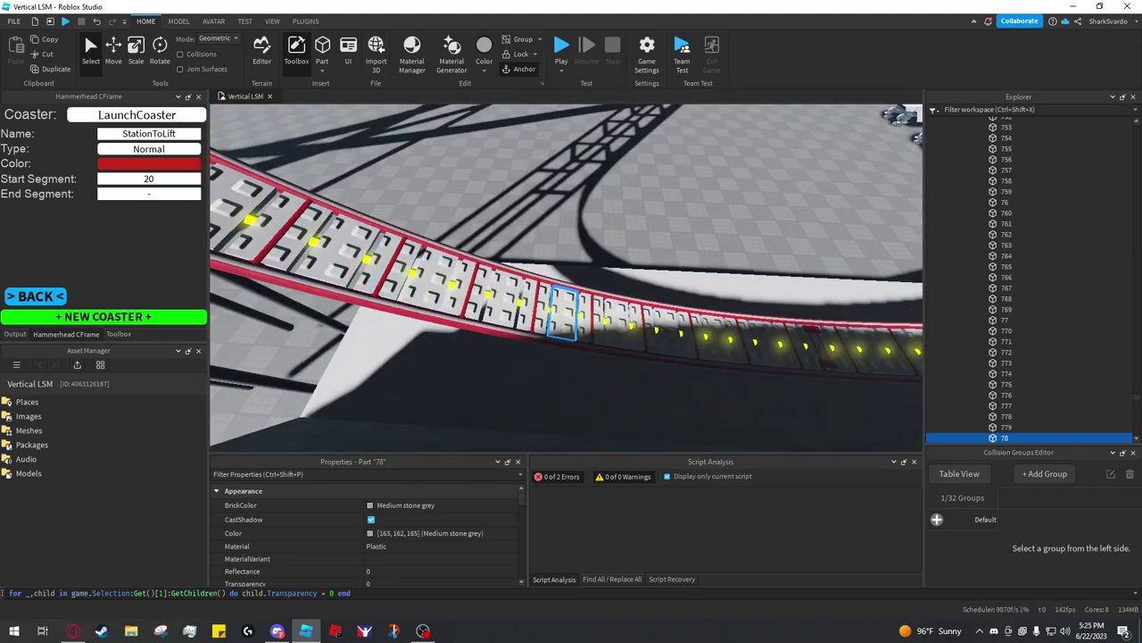
{"action": "key", "text": "Return"}
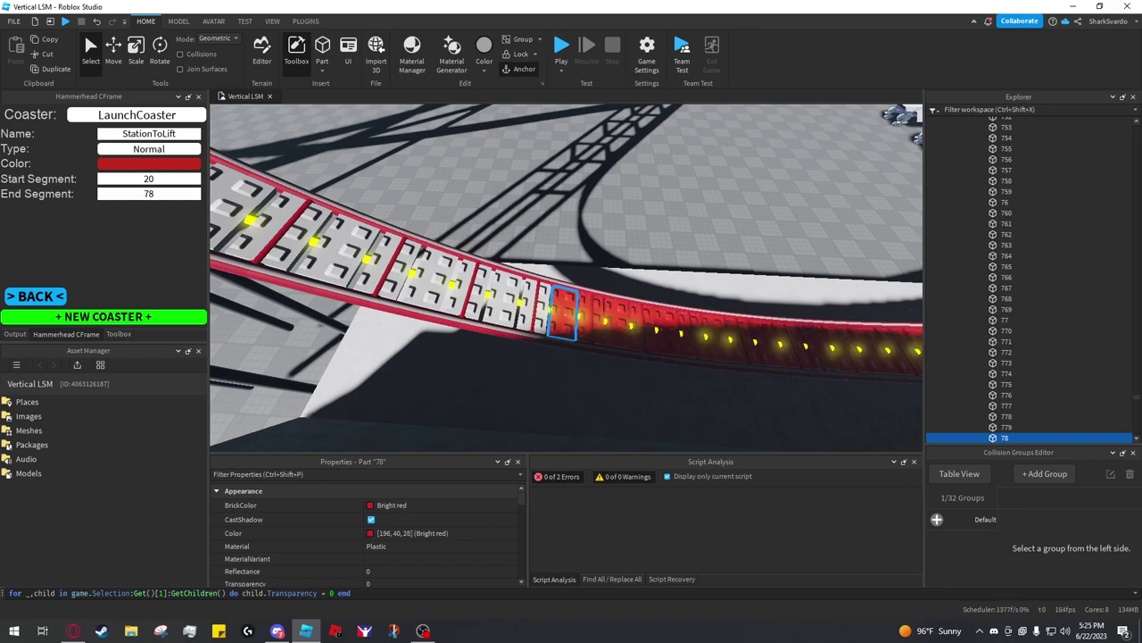
Step: Return from StationToLift to the zone list and add another zone to LaunchCoaster
{"action": "key", "text": "s"}
{"action": "right_click_drag", "start_coordinate": [571, 277], "coordinate": [777, 268]}
{"action": "left_click", "coordinate": [36, 296]}
{"action": "right_click_drag", "start_coordinate": [572, 277], "coordinate": [401, 281]}
{"action": "left_click", "coordinate": [571, 303]}
{"action": "left_click", "coordinate": [103, 135]}
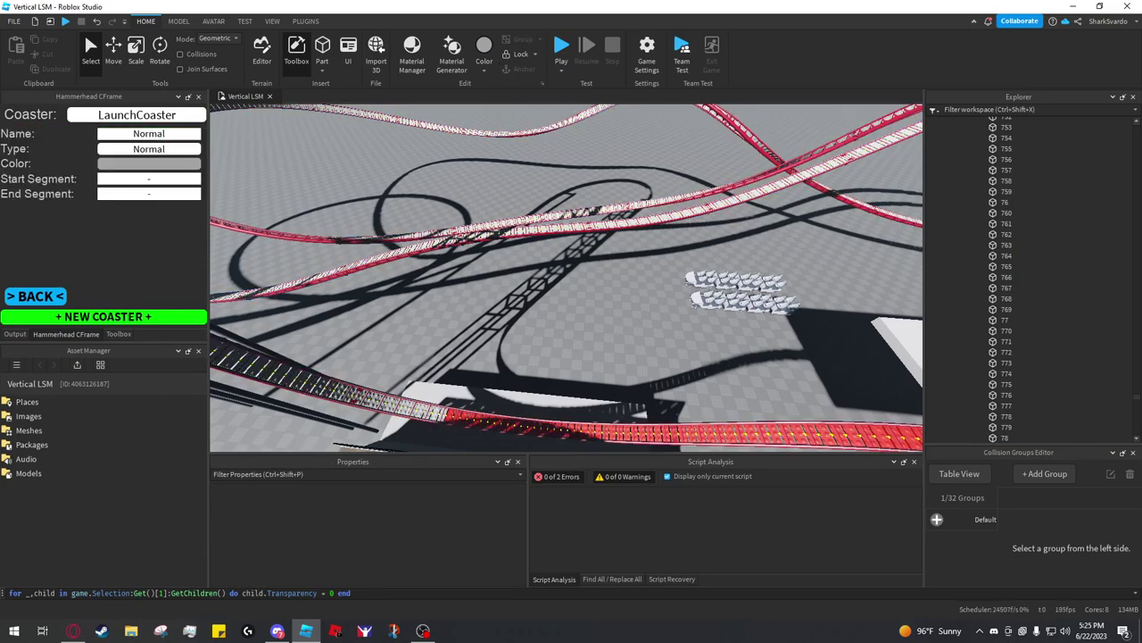
Step: Set the new zone's type to Transports and name it Lift
{"action": "right_click_drag", "start_coordinate": [357, 240], "coordinate": [386, 253]}
{"action": "key", "text": "s"}
{"action": "key", "text": "s"}
{"action": "mouse_move", "coordinate": [740, 312]}
{"action": "right_mouse_down"}
{"action": "mouse_move", "coordinate": [771, 357]}
{"action": "mouse_move", "coordinate": [813, 350]}
{"action": "mouse_move", "coordinate": [740, 357]}
{"action": "mouse_move", "coordinate": [736, 312]}
{"action": "right_mouse_up"}
{"action": "right_click_drag", "start_coordinate": [739, 416], "coordinate": [739, 416]}
{"action": "left_click", "coordinate": [149, 148]}
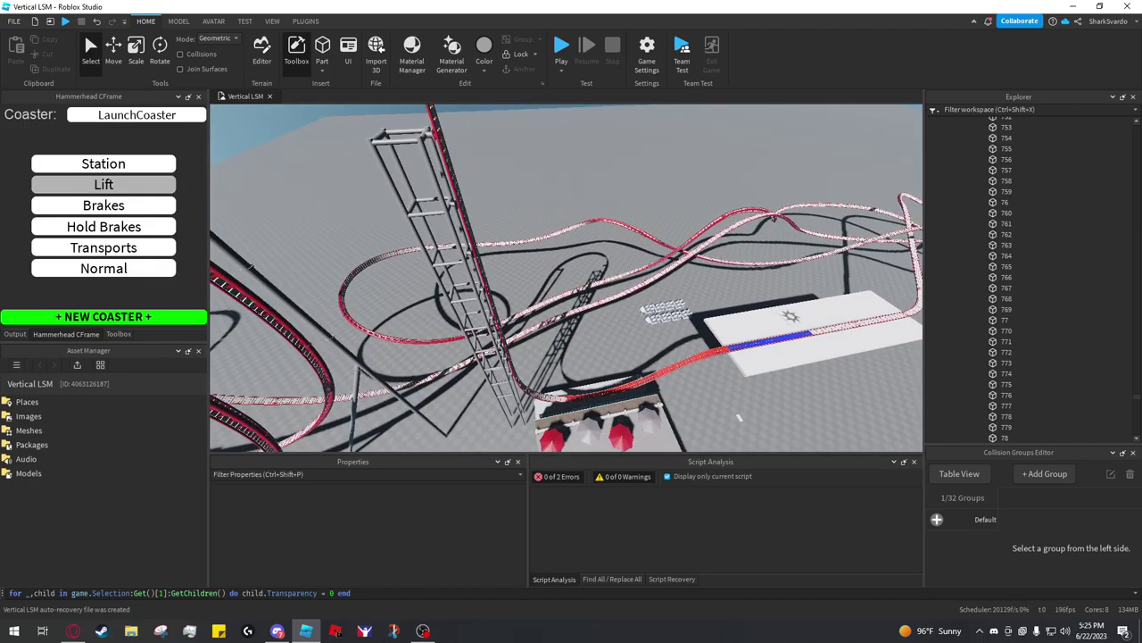
{"action": "left_click", "coordinate": [104, 247]}
{"action": "right_click_drag", "start_coordinate": [739, 416], "coordinate": [739, 416]}
{"action": "type", "text": "Lift"}
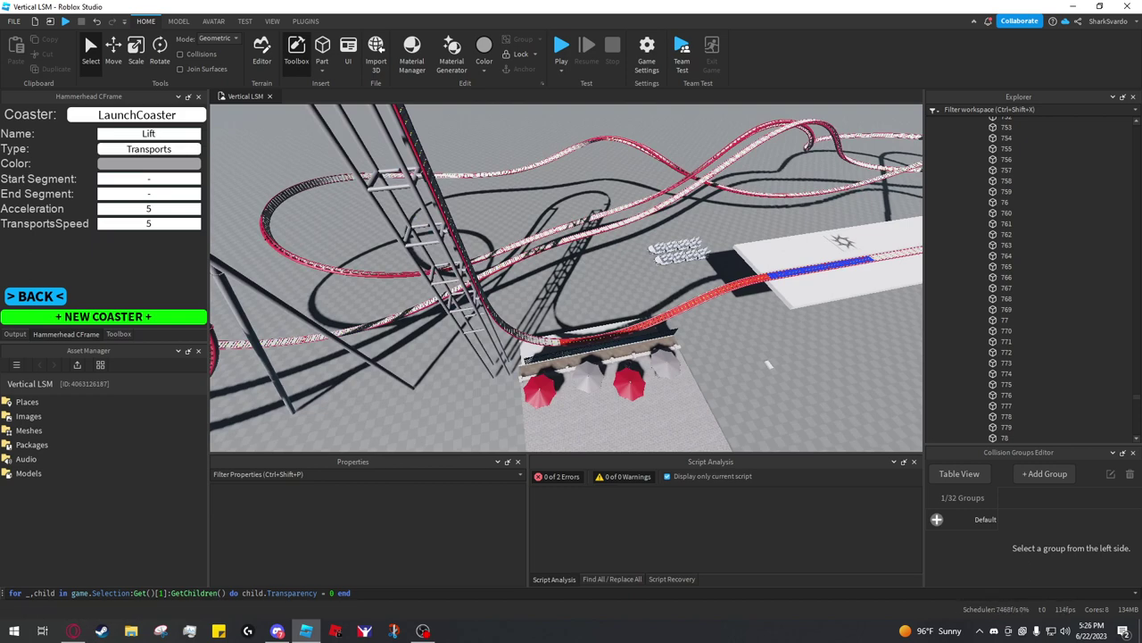
Step: Color the Lift zone Eggplant purple and set its start segment to 79, the track part directly after the red zone
{"action": "left_click", "coordinate": [148, 163]}
{"action": "left_click", "coordinate": [165, 164]}
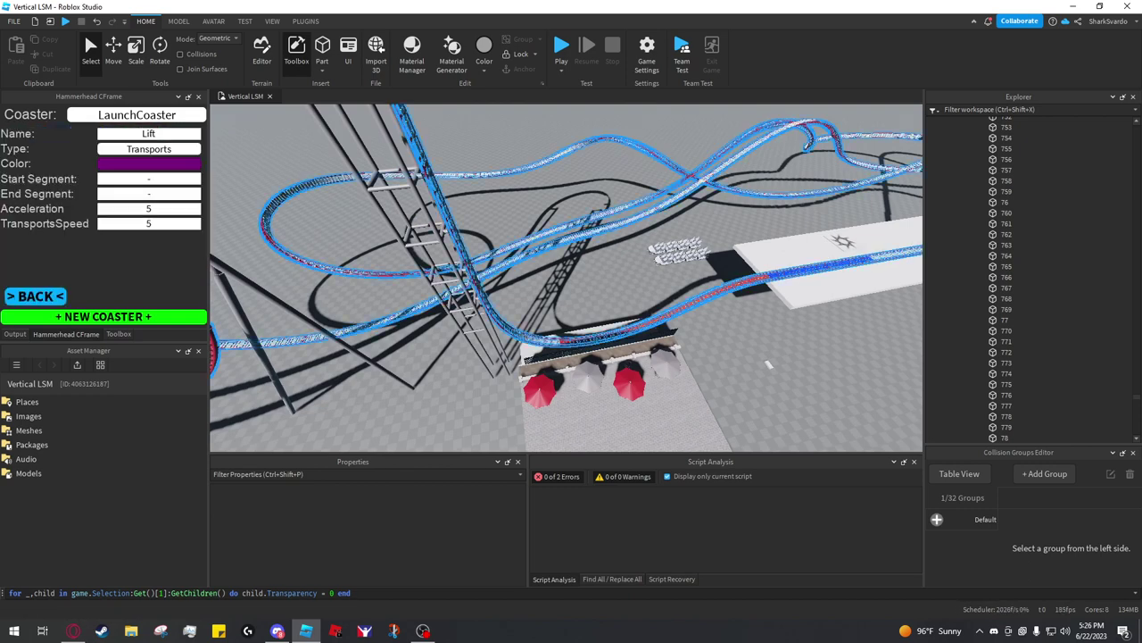
{"action": "scroll", "coordinate": [562, 343], "scroll_direction": "up", "scroll_amount": 8}
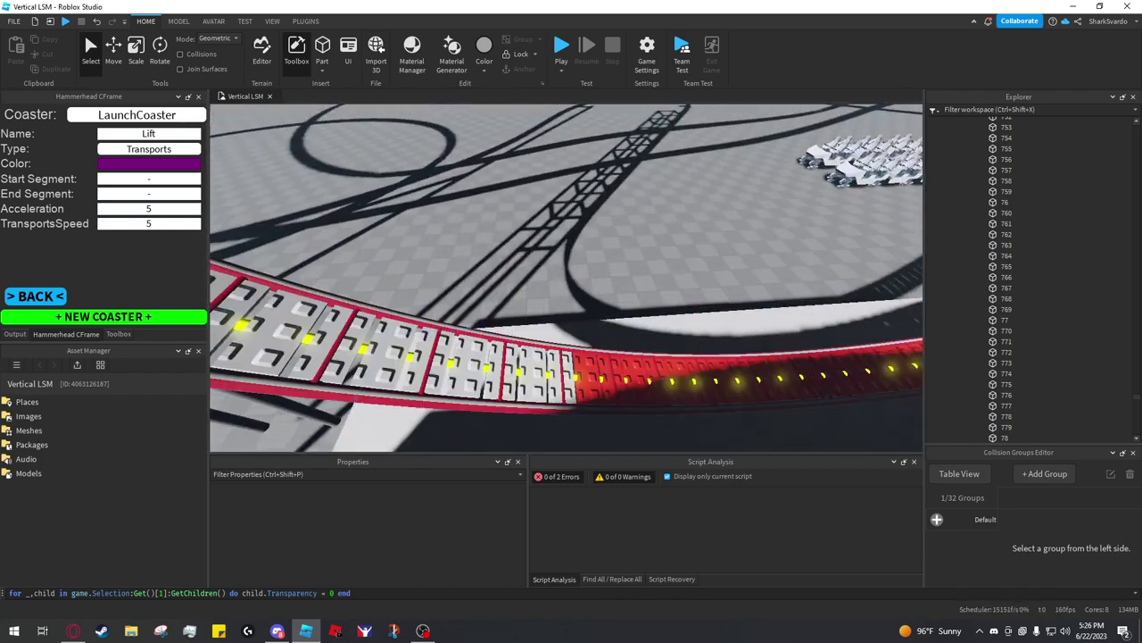
{"action": "left_click", "coordinate": [561, 376]}
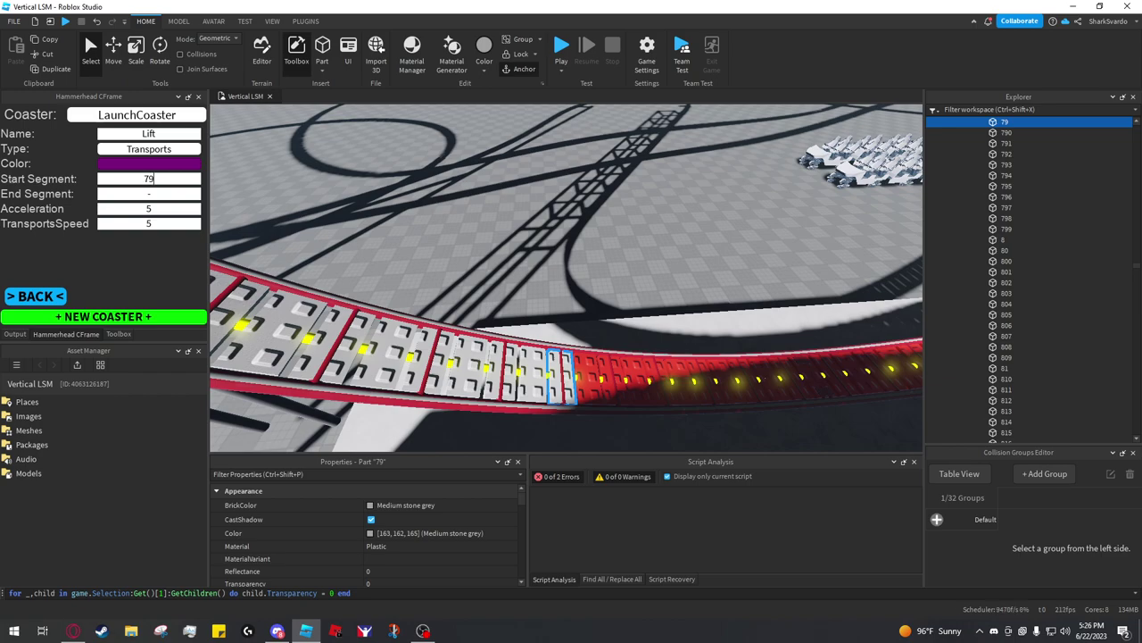
Step: Set the Lift zone's end segment to 196, the track part near the crest of the vertical lift
{"action": "scroll", "coordinate": [562, 375], "scroll_direction": "down", "scroll_amount": 8}
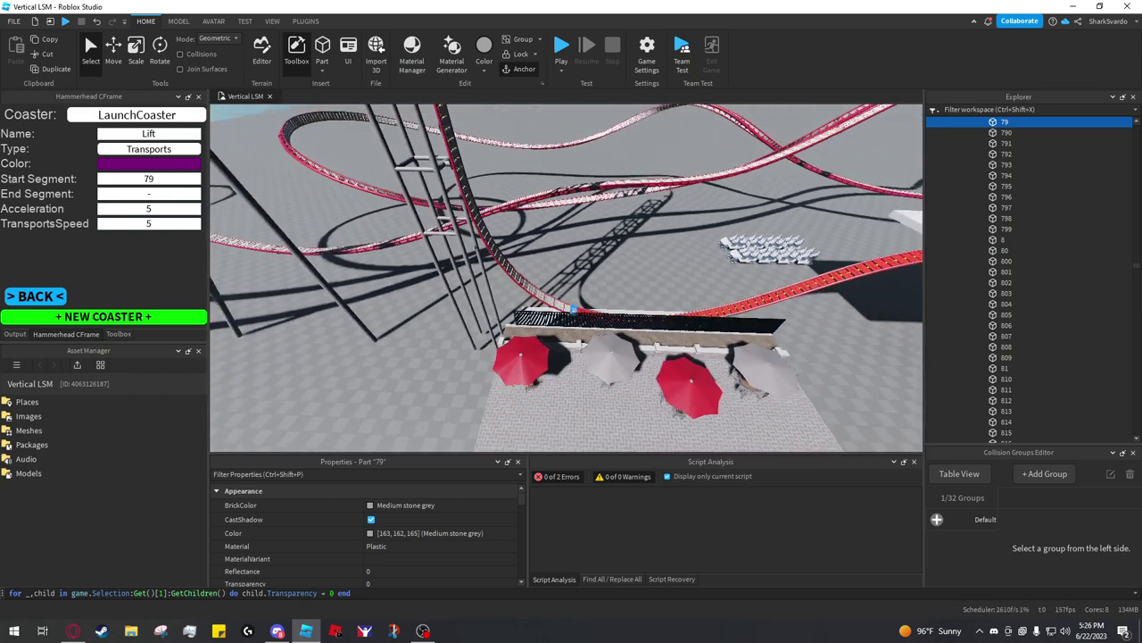
{"action": "right_click_drag", "start_coordinate": [563, 375], "coordinate": [625, 366]}
{"action": "key", "text": "e"}
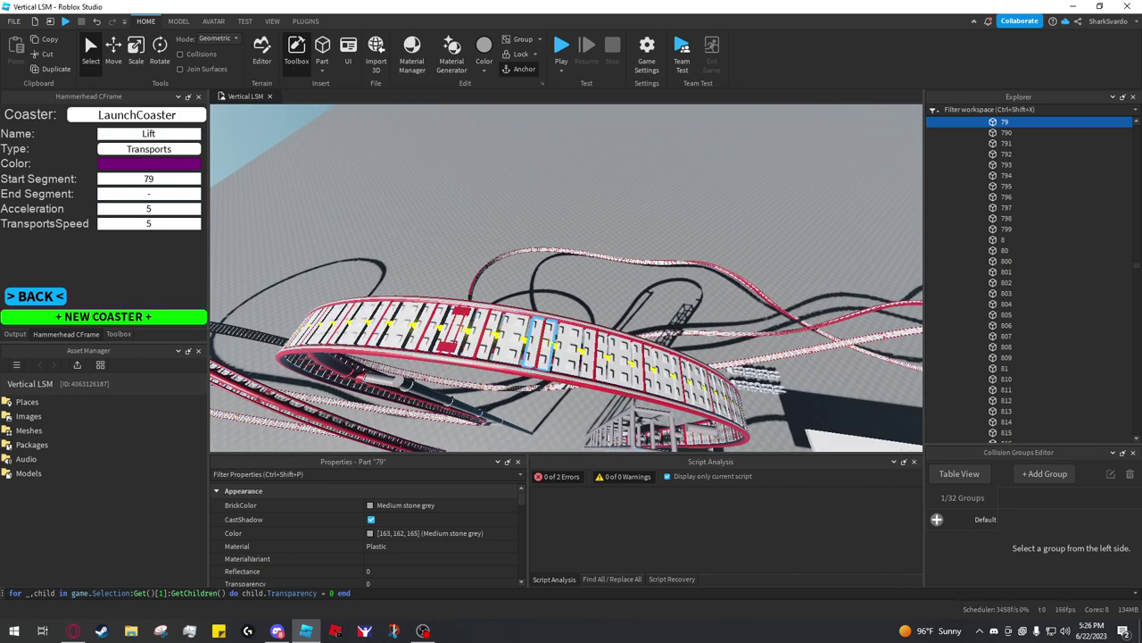
{"action": "right_click_drag", "start_coordinate": [499, 337], "coordinate": [454, 300]}
{"action": "left_click", "coordinate": [567, 288], "text": "alt"}
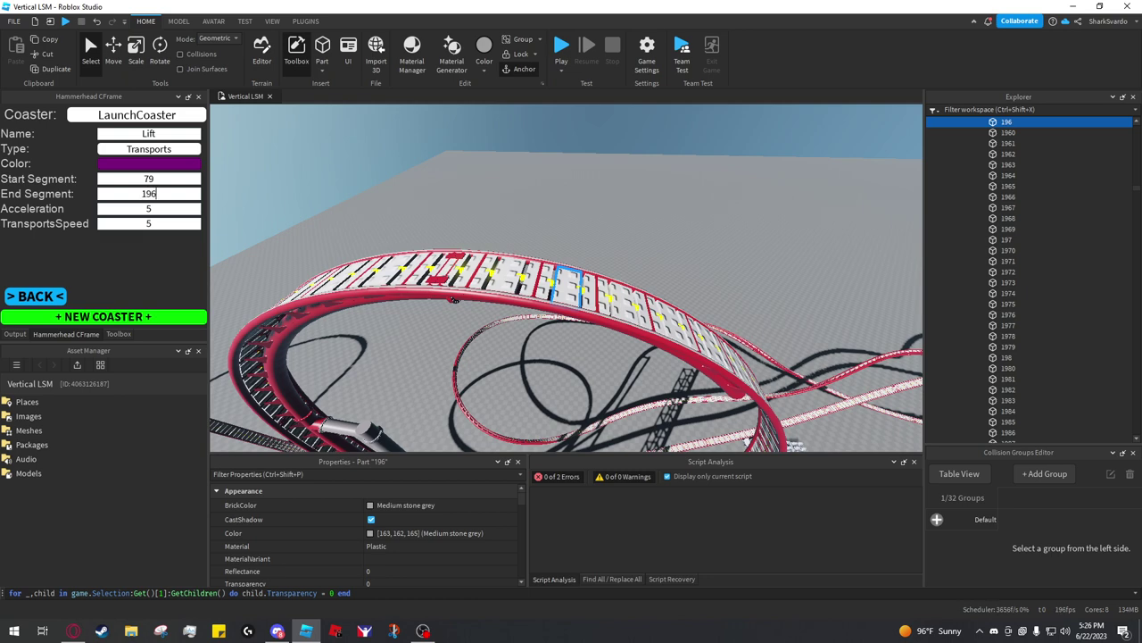
{"action": "key", "text": "Return"}
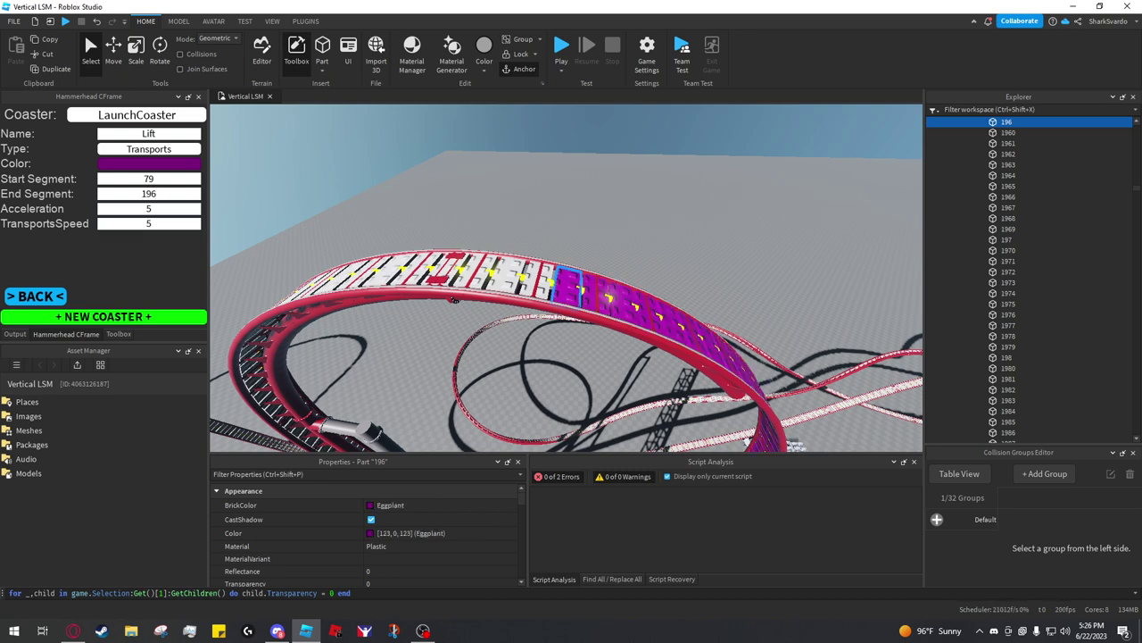
Step: Set the Lift zone's TransportsSpeed to 15 and its Acceleration to 80
{"action": "right_click_drag", "start_coordinate": [454, 301], "coordinate": [473, 253]}
{"action": "key", "text": "q"}
{"action": "key", "text": "w"}
{"action": "key", "text": "w"}
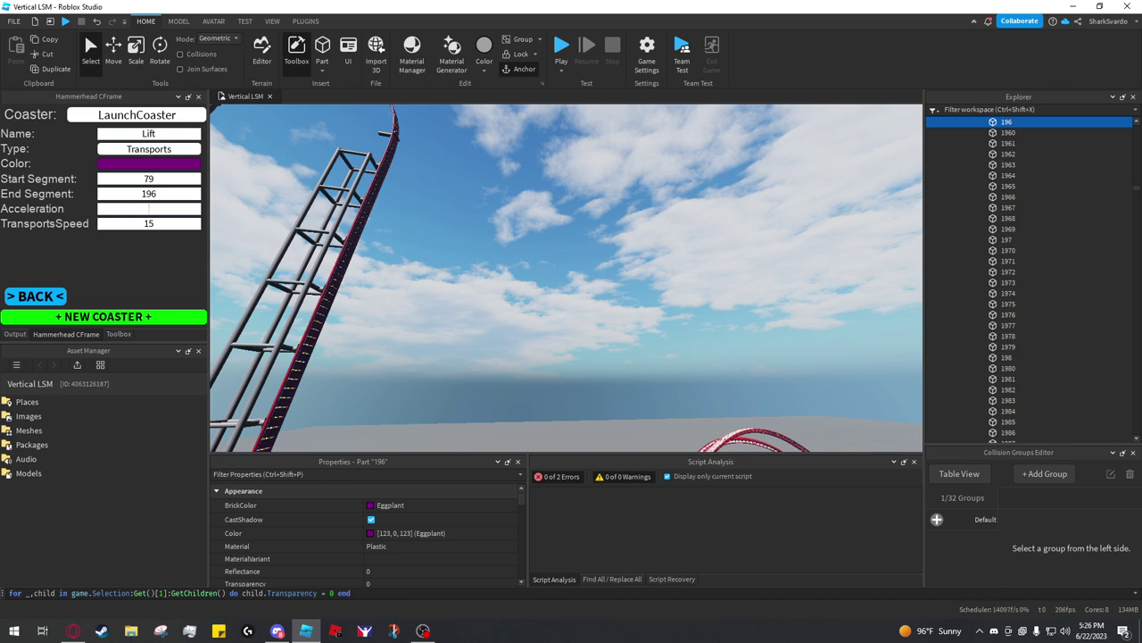
{"action": "key", "text": "s"}
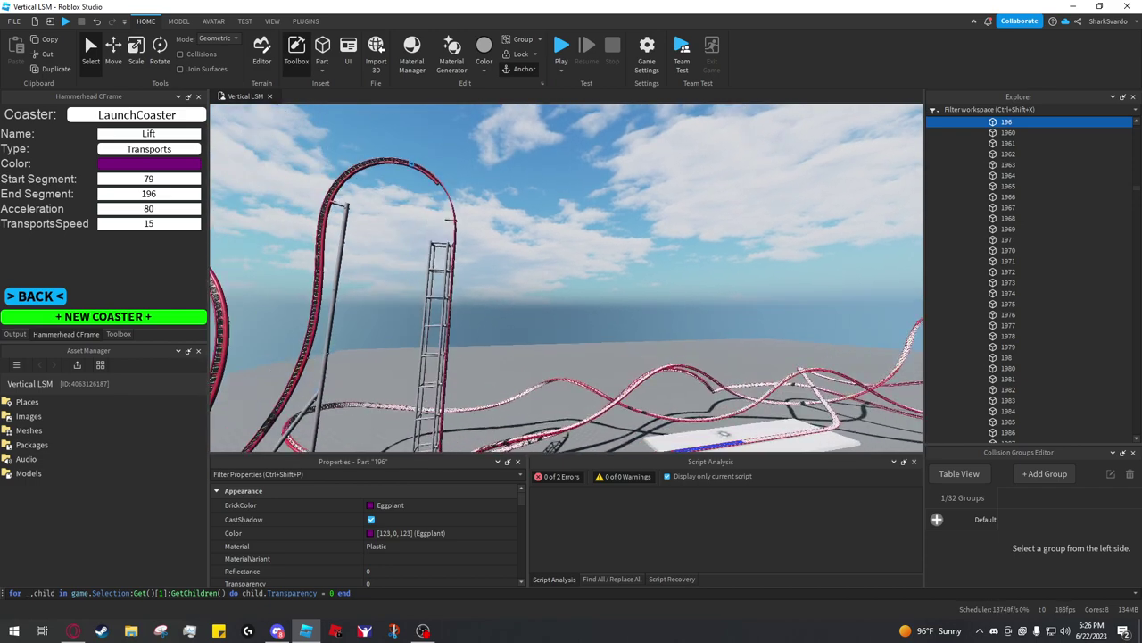
Step: Leave the Lift zone's settings, add another zone to LaunchCoaster and name it Main
{"action": "key", "text": "q"}
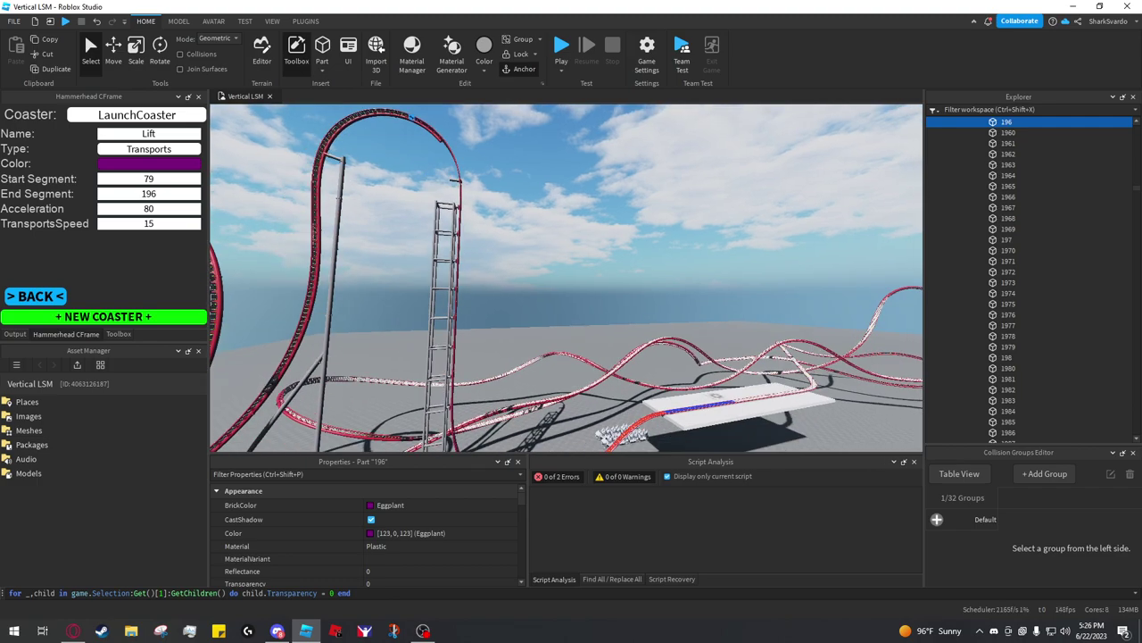
{"action": "key", "text": "e"}
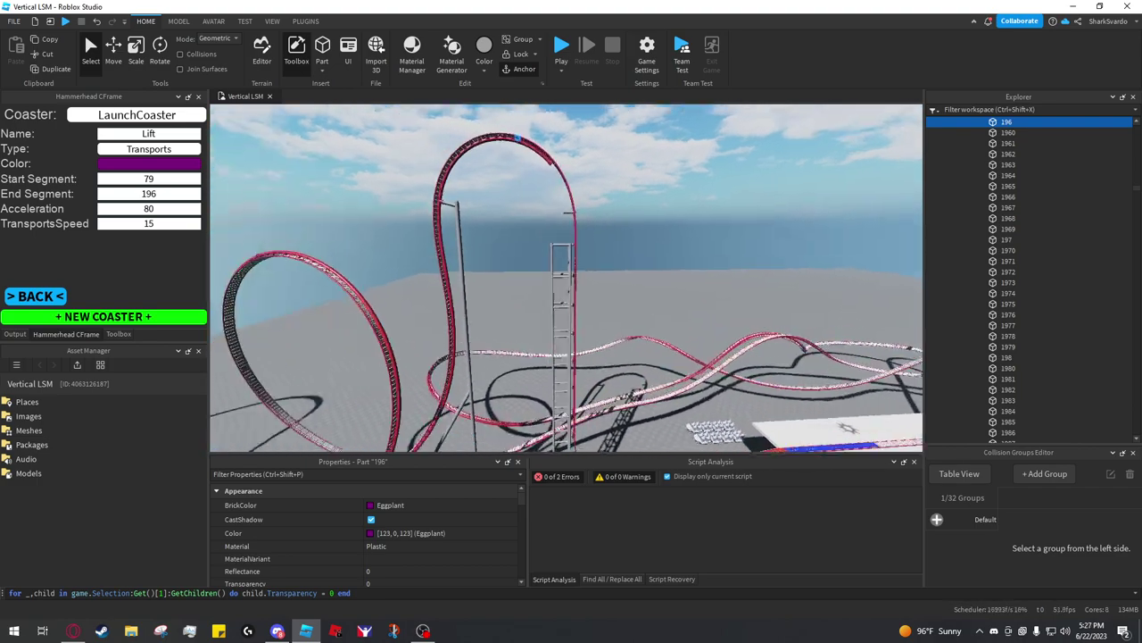
{"action": "key", "text": "w"}
{"action": "key", "text": "e"}
{"action": "key", "text": "w"}
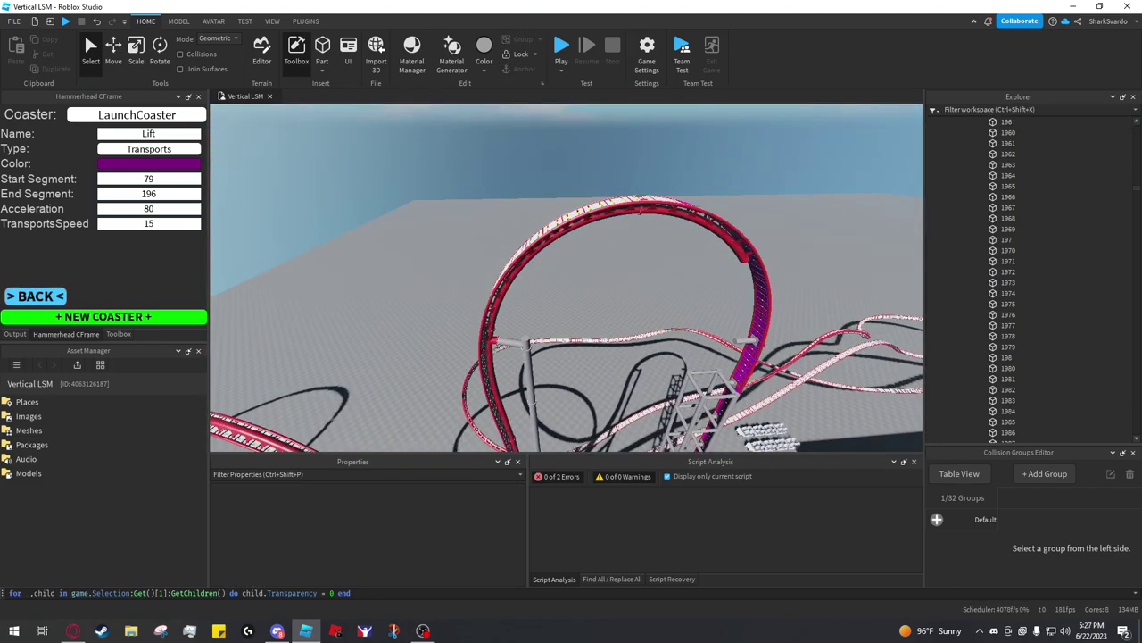
{"action": "left_click", "coordinate": [35, 296]}
{"action": "key", "text": "w"}
{"action": "key", "text": "e"}
{"action": "right_click_drag", "start_coordinate": [571, 279], "coordinate": [517, 375]}
{"action": "key", "text": "s"}
{"action": "key", "text": "d"}
{"action": "key", "text": "e"}
{"action": "left_click", "coordinate": [103, 136]}
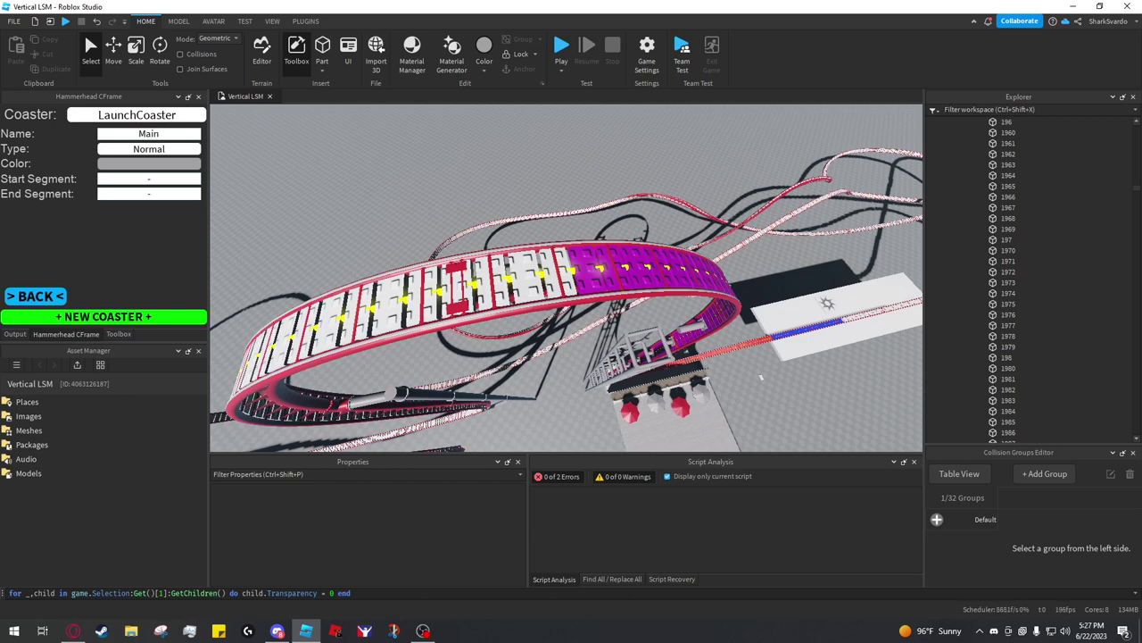
Step: Color the Main zone Toothpaste cyan and set its start segment to 197, the track part right after the purple Lift zone
{"action": "left_click", "coordinate": [164, 163]}
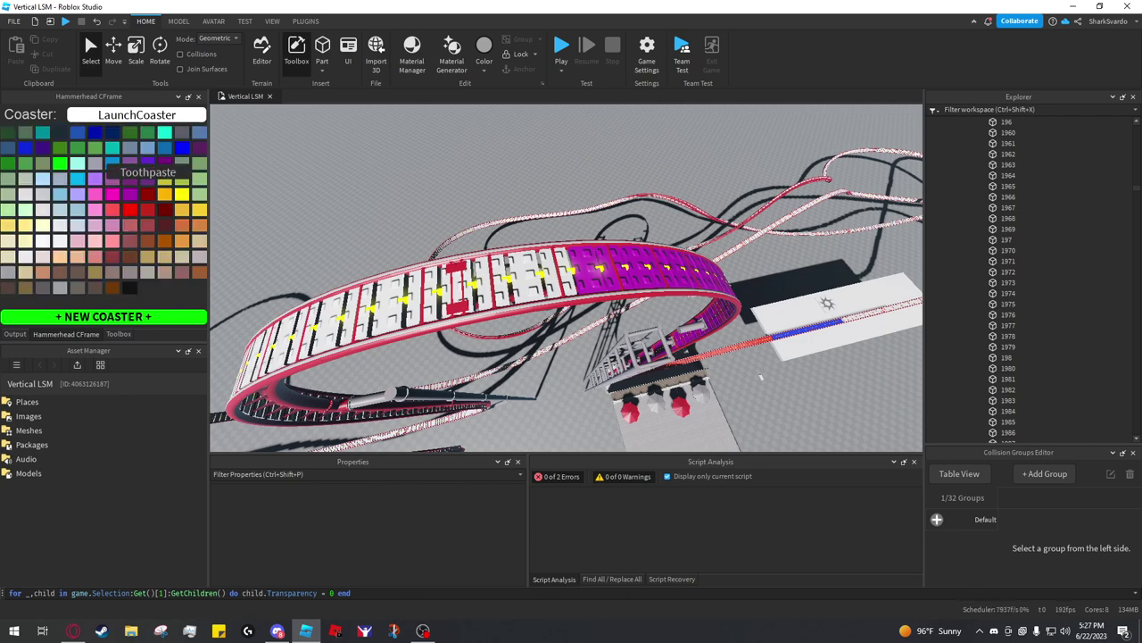
{"action": "left_click", "coordinate": [113, 148]}
{"action": "key", "text": "d"}
{"action": "right_click_drag", "start_coordinate": [580, 268], "coordinate": [561, 266]}
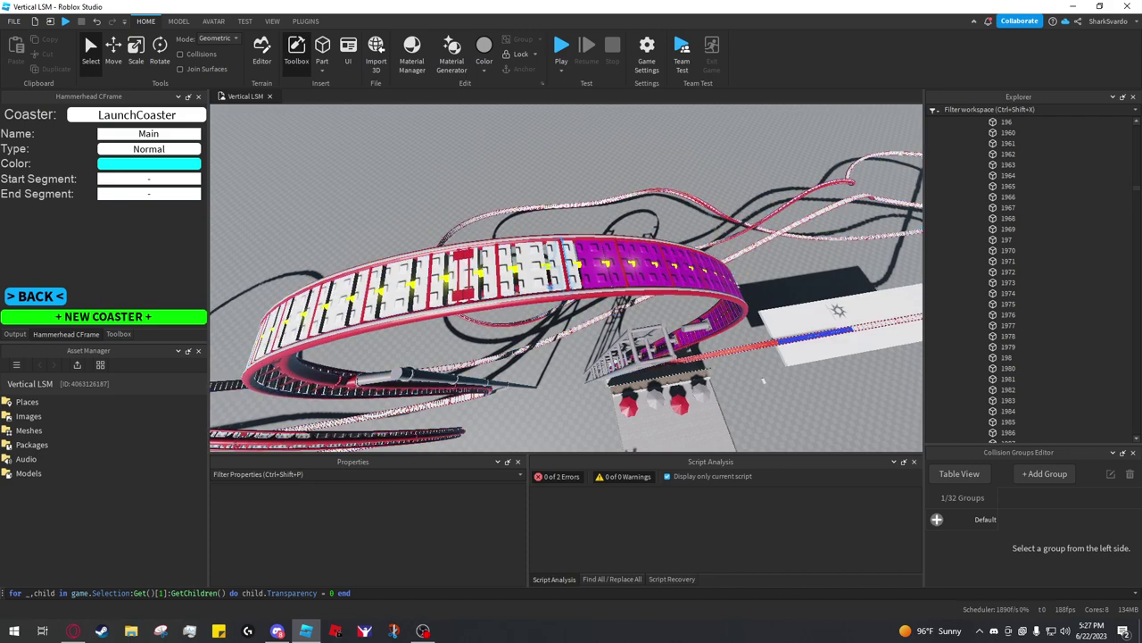
{"action": "left_click", "coordinate": [563, 266]}
{"action": "left_click", "coordinate": [149, 178]}
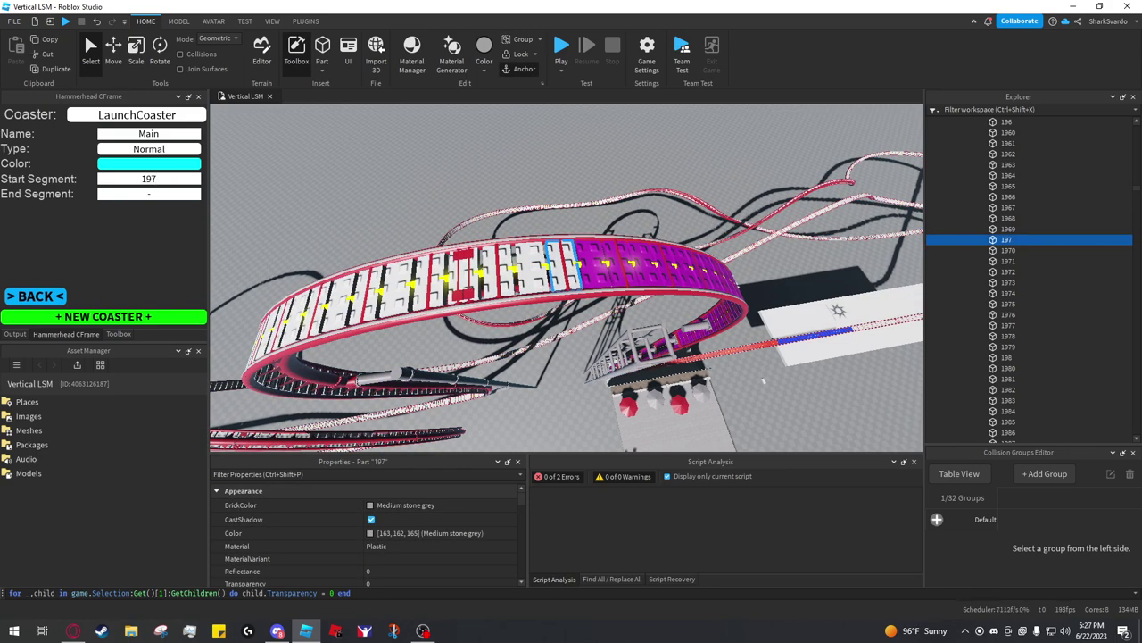
Step: Set the Main zone's end segment to 2524, the track part just before the final straight back to the station
{"action": "key", "text": "w"}
{"action": "right_click_drag", "start_coordinate": [764, 382], "coordinate": [837, 332]}
{"action": "key", "text": "w"}
{"action": "key", "text": "e"}
{"action": "left_click", "coordinate": [589, 276]}
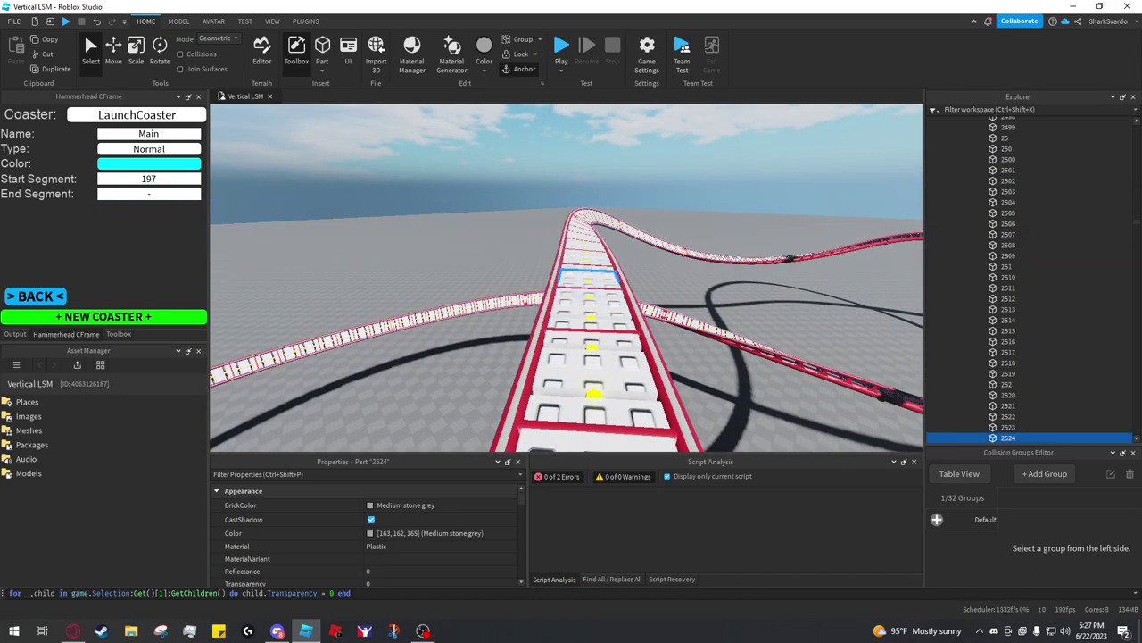
{"action": "key", "text": "s"}
{"action": "right_click_drag", "start_coordinate": [589, 276], "coordinate": [401, 295]}
{"action": "key", "text": "d"}
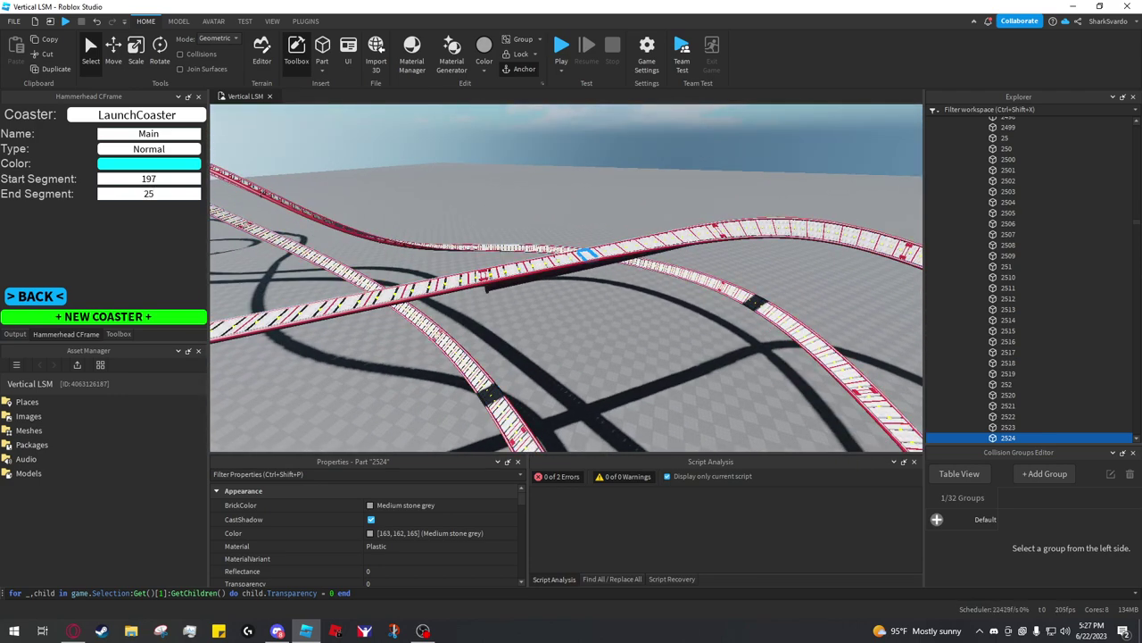
{"action": "key", "text": "Return"}
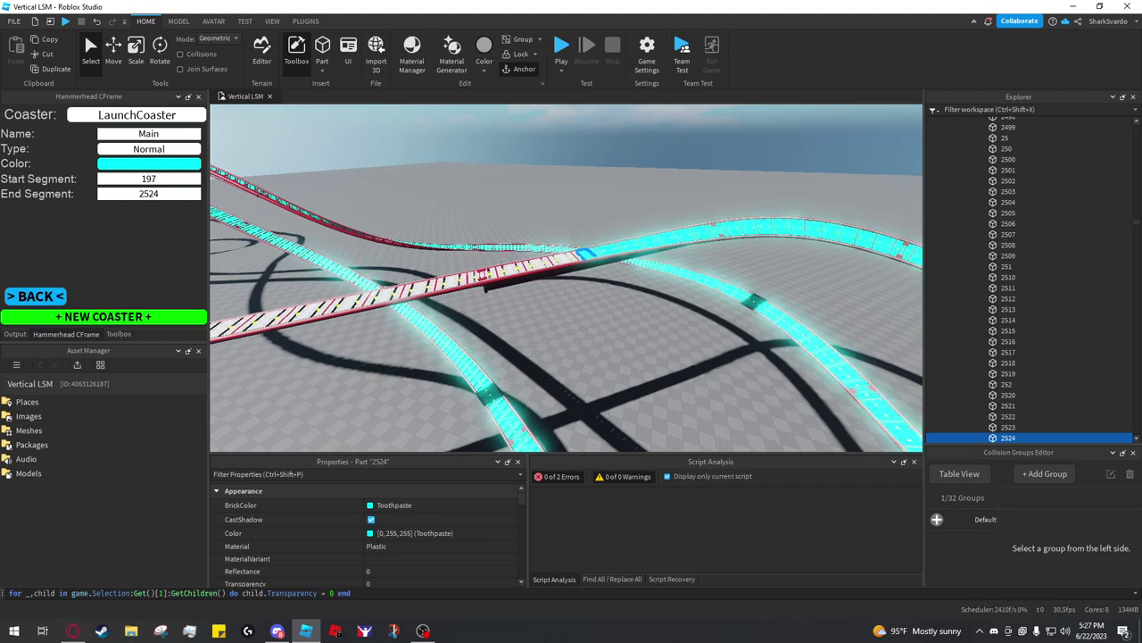
Step: Leave the Main zone's settings and add another zone for the brake run before the station
{"action": "key", "text": "e"}
{"action": "right_click_drag", "start_coordinate": [571, 285], "coordinate": [500, 285]}
{"action": "left_click", "coordinate": [571, 285]}
{"action": "key", "text": "w"}
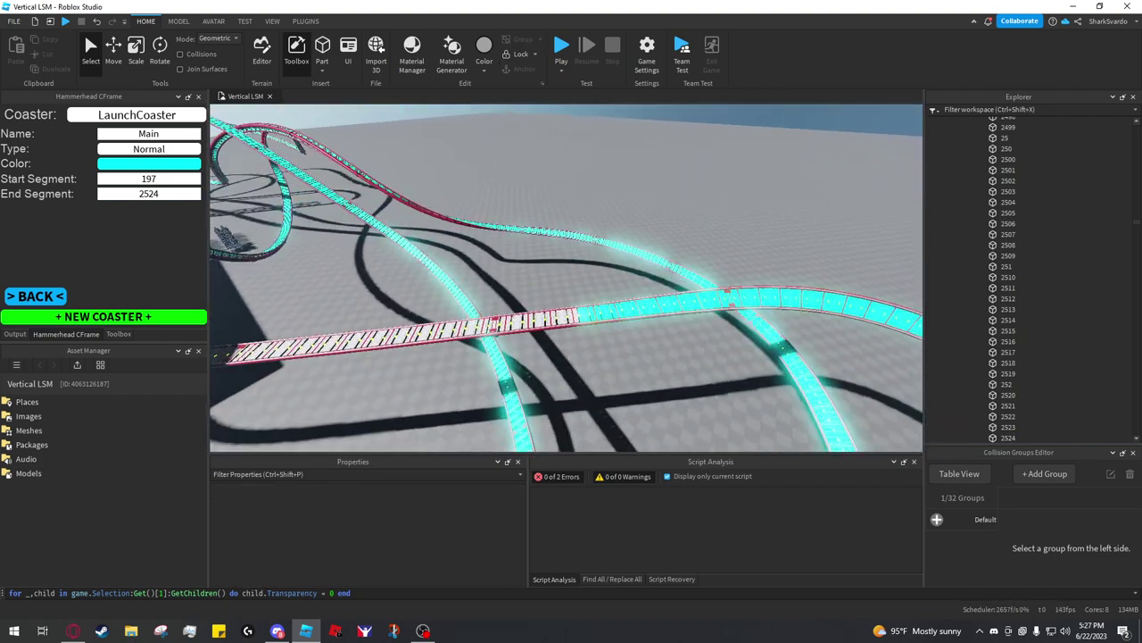
{"action": "left_click", "coordinate": [35, 296]}
{"action": "key", "text": "w"}
{"action": "right_click_drag", "start_coordinate": [566, 276], "coordinate": [567, 321]}
{"action": "left_click", "coordinate": [104, 136]}
Step: Name the new zone Brakes1 and set its type to Brakes
{"action": "key", "text": "s"}
{"action": "right_click_drag", "start_coordinate": [499, 277], "coordinate": [419, 278]}
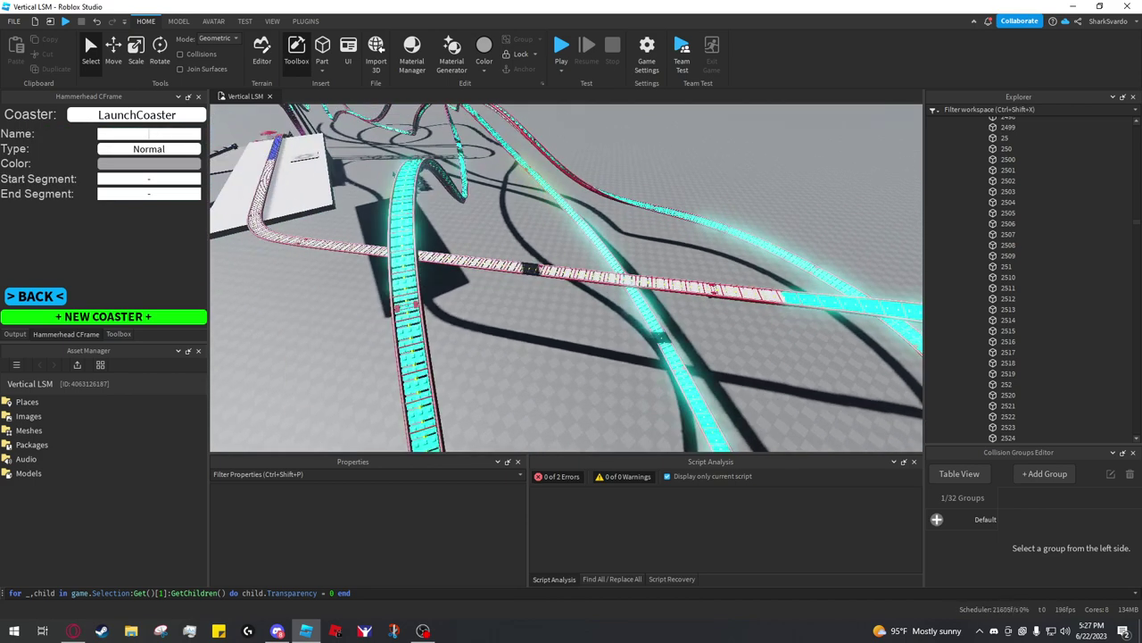
{"action": "key", "text": "a"}
{"action": "right_click_drag", "start_coordinate": [566, 276], "coordinate": [616, 248]}
{"action": "key", "text": "w"}
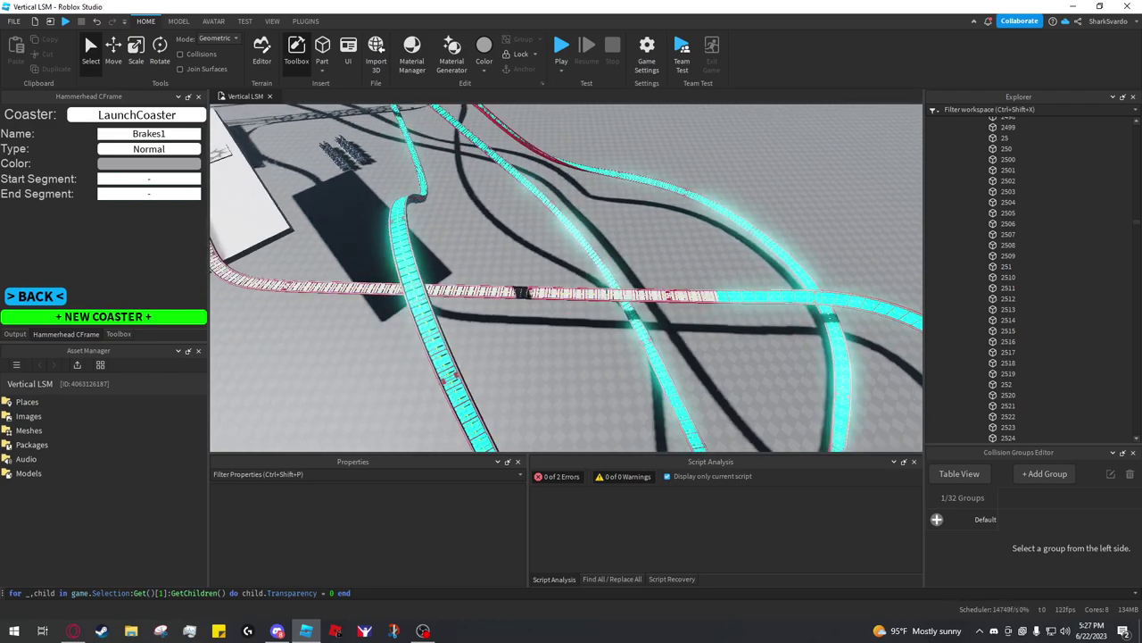
{"action": "left_click", "coordinate": [148, 149]}
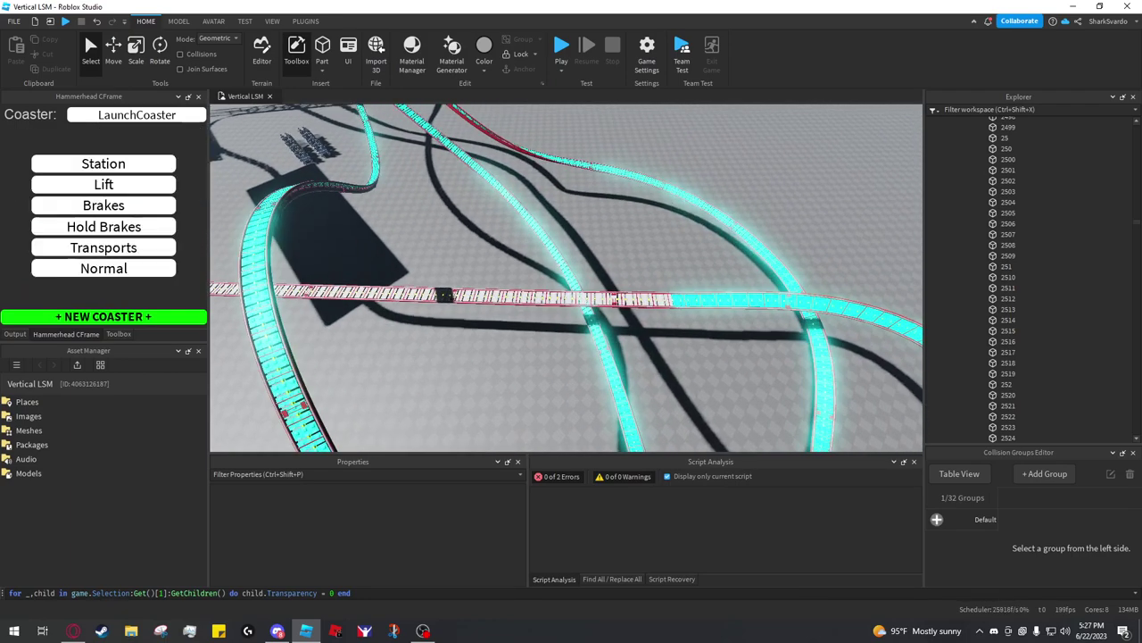
{"action": "left_click", "coordinate": [104, 206]}
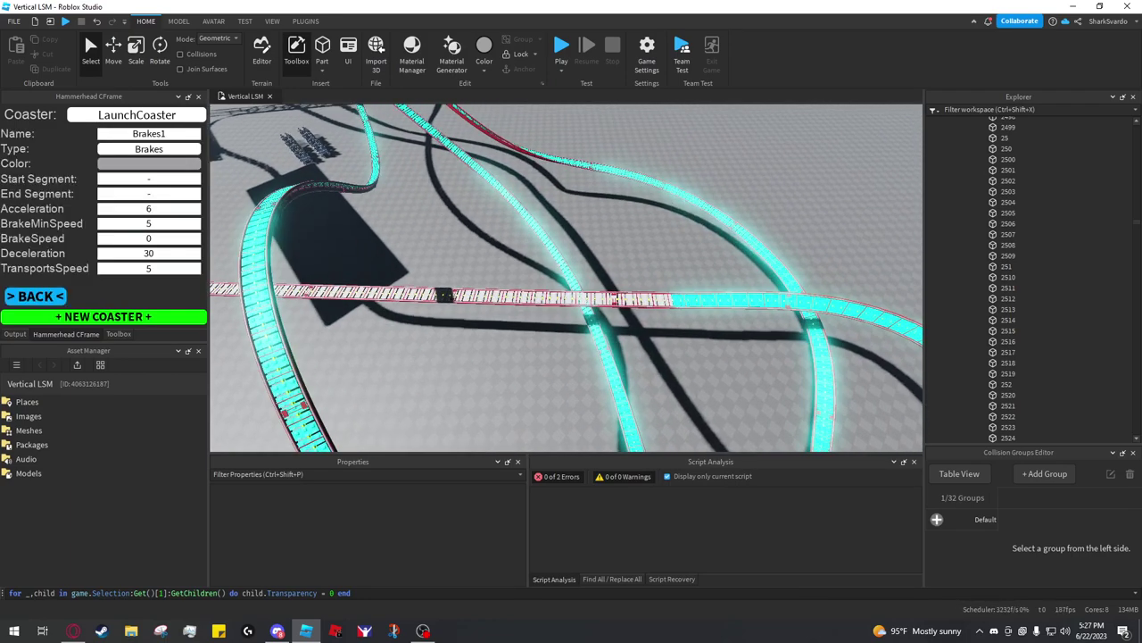
Step: Color the Brakes1 zone Lime green
{"action": "key", "text": "a"}
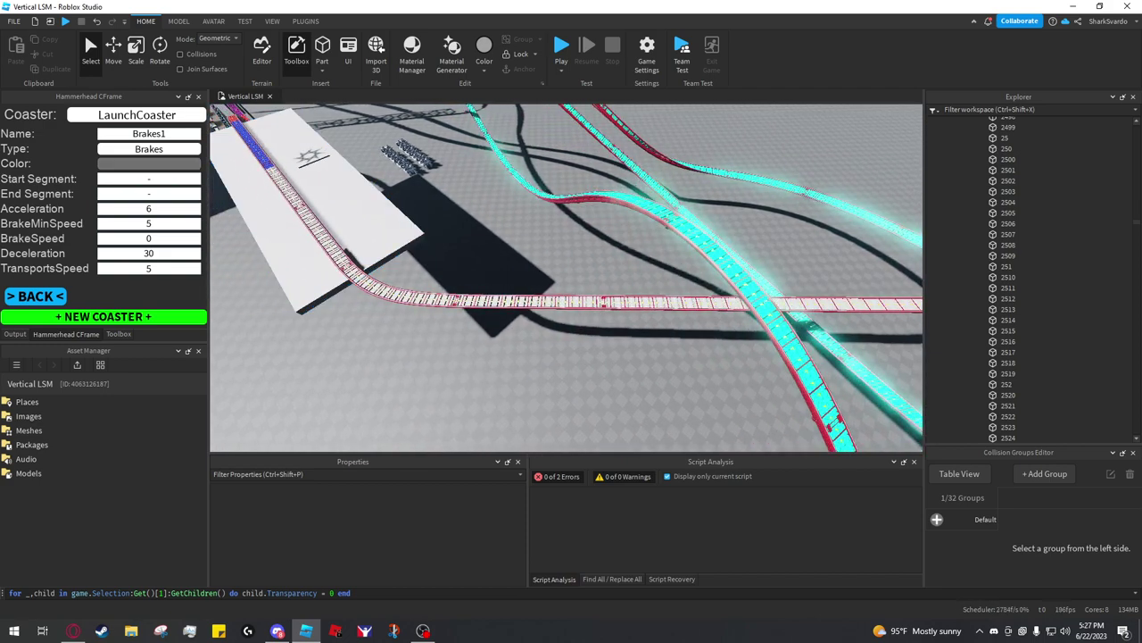
{"action": "key", "text": "d"}
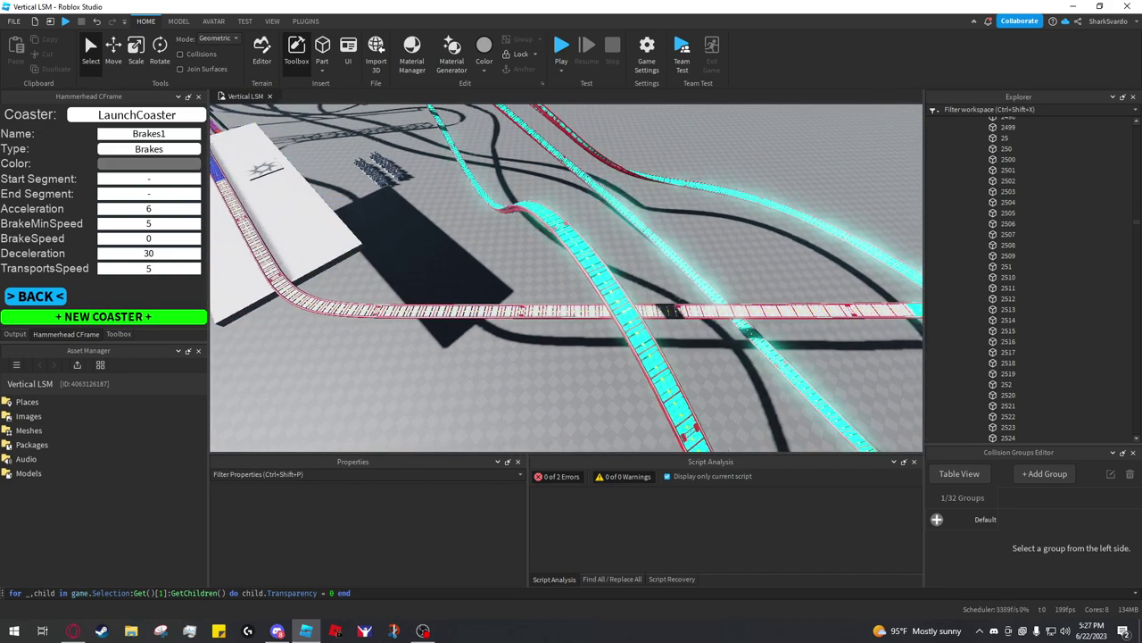
{"action": "left_click", "coordinate": [149, 164]}
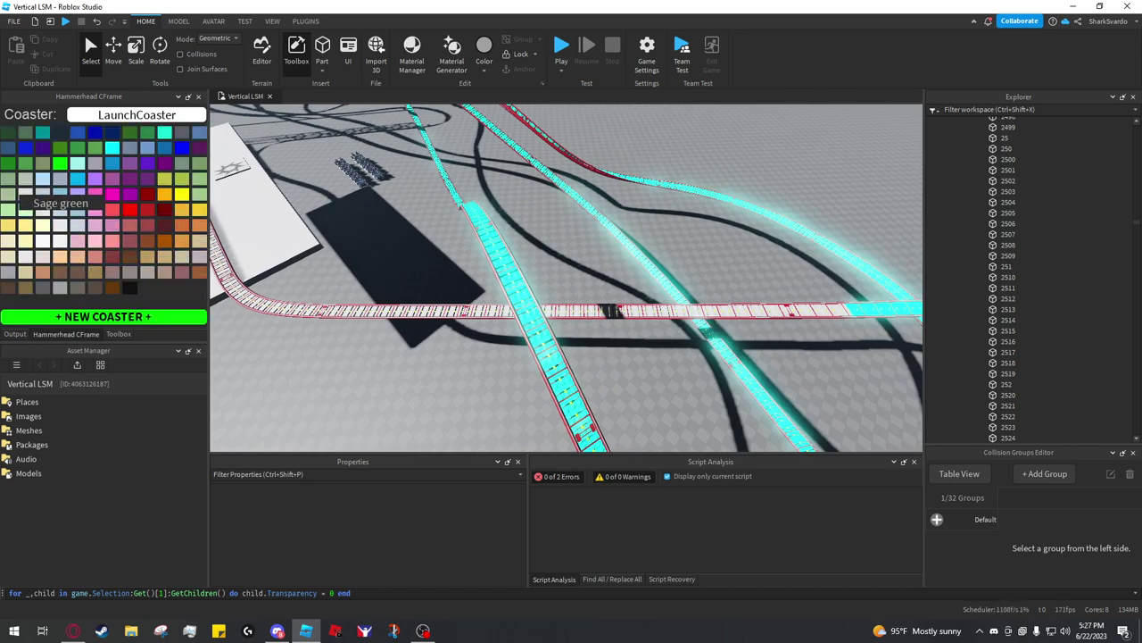
{"action": "left_click", "coordinate": [59, 165]}
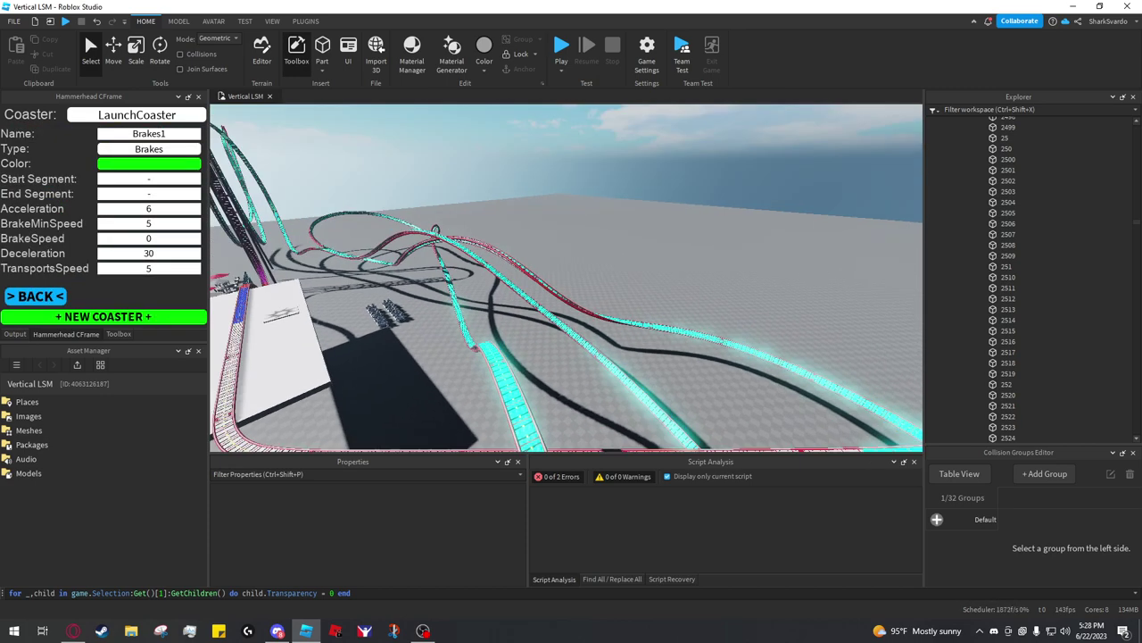
Step: Set the Brakes1 zone's start segment to 2525, the track part right after the cyan Main zone
{"action": "key", "text": "w"}
{"action": "right_click_drag", "start_coordinate": [566, 278], "coordinate": [573, 347]}
{"action": "key", "text": "w"}
{"action": "left_click", "coordinate": [601, 261], "text": "alt"}
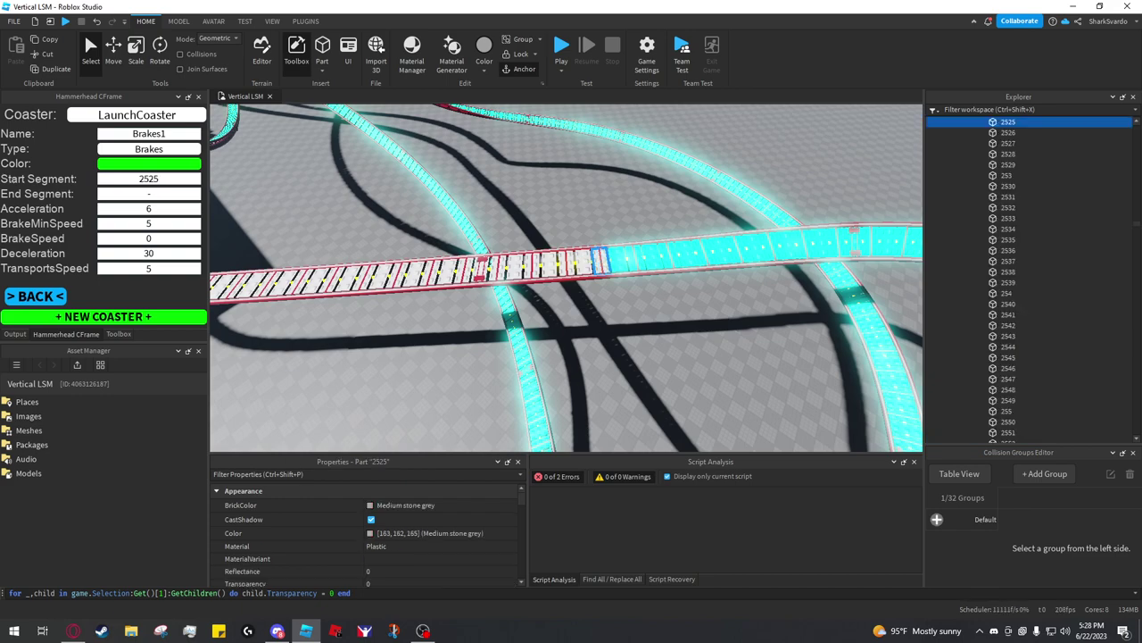
Step: Set the Brakes1 zone's end segment to 2596, the track part at the end of the straight before the station curve
{"action": "key", "text": "w"}
{"action": "right_click_drag", "start_coordinate": [571, 277], "coordinate": [366, 318]}
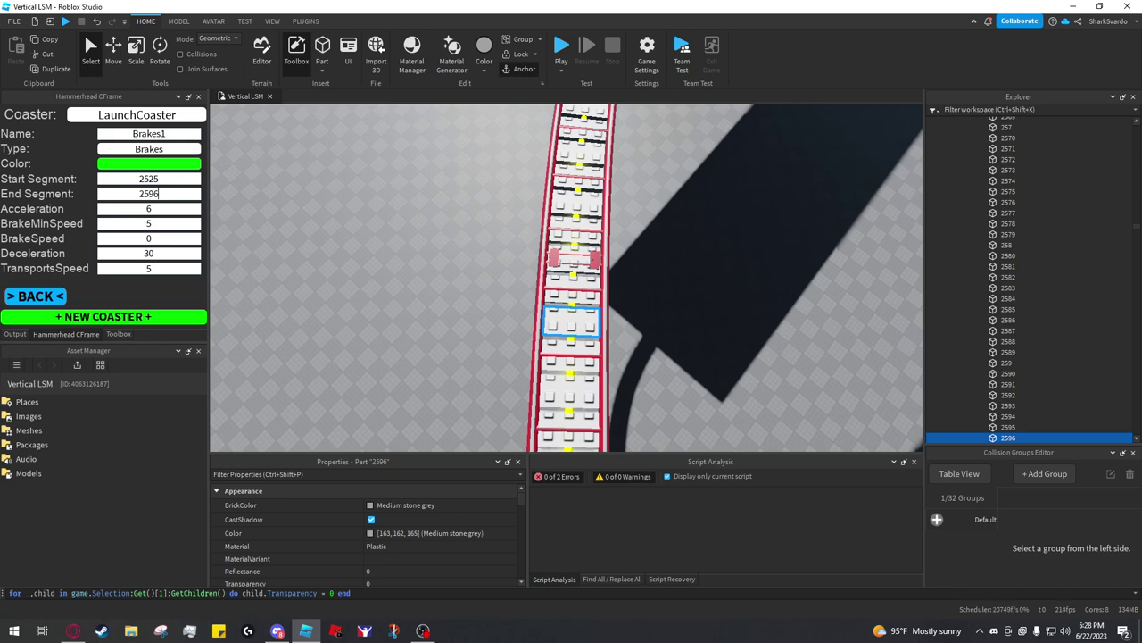
{"action": "left_click", "coordinate": [149, 209]}
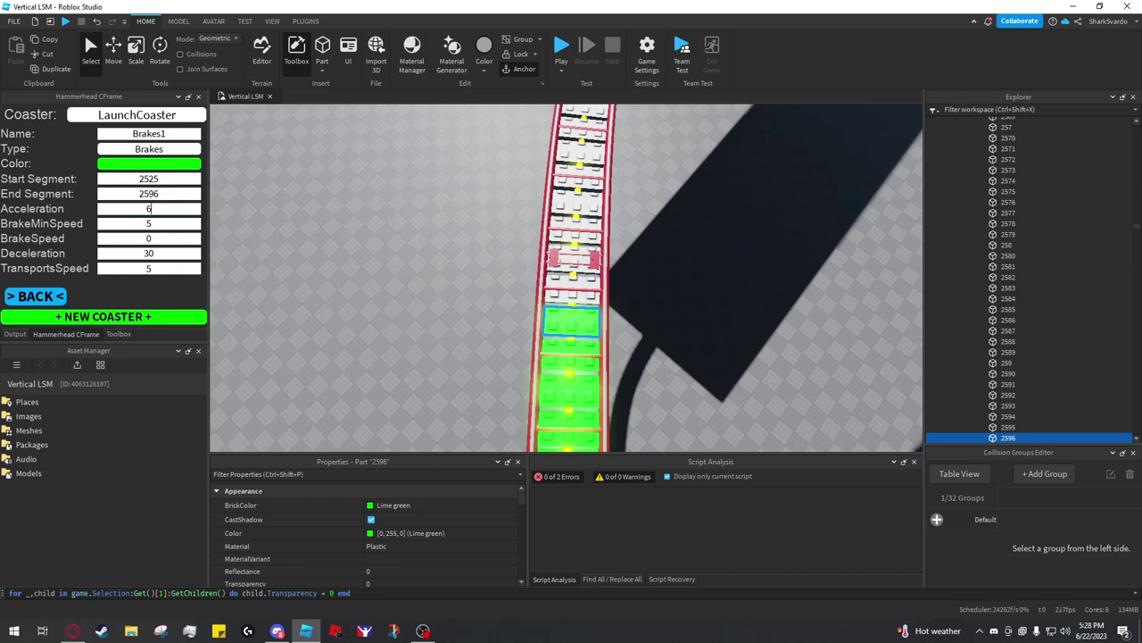
Step: Set the Brakes1 zone's BrakeMinSpeed to 8, Deceleration to 35 and TransportsSpeed to 8
{"action": "scroll", "coordinate": [567, 278], "scroll_direction": "down", "scroll_amount": 3}
{"action": "right_click_drag", "start_coordinate": [568, 278], "coordinate": [728, 195]}
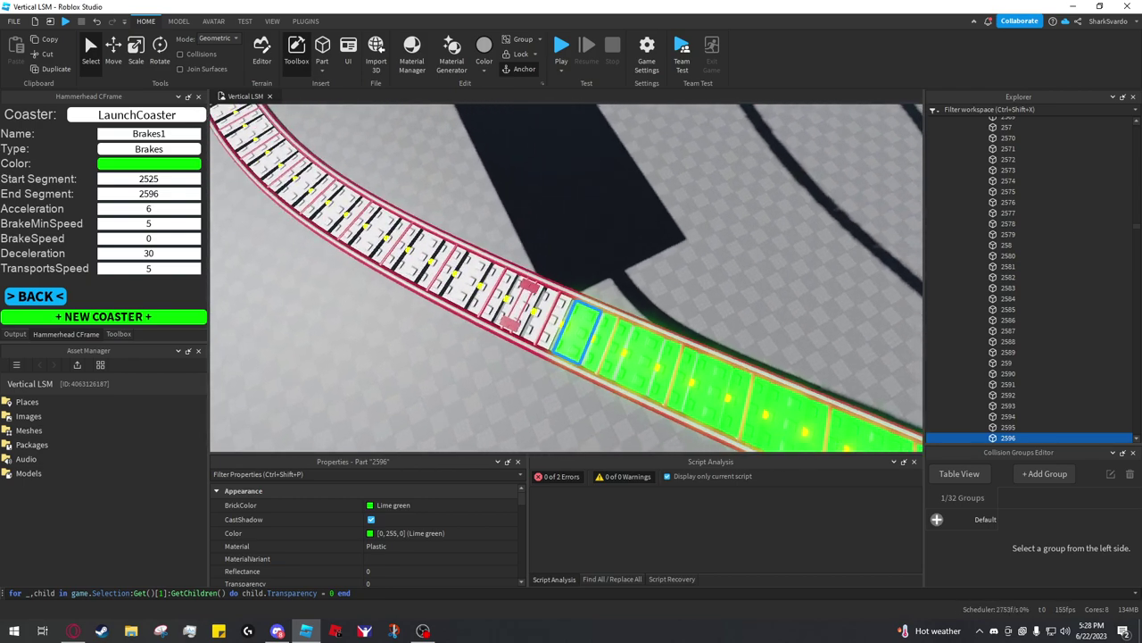
{"action": "right_click_drag", "start_coordinate": [669, 254], "coordinate": [647, 255]}
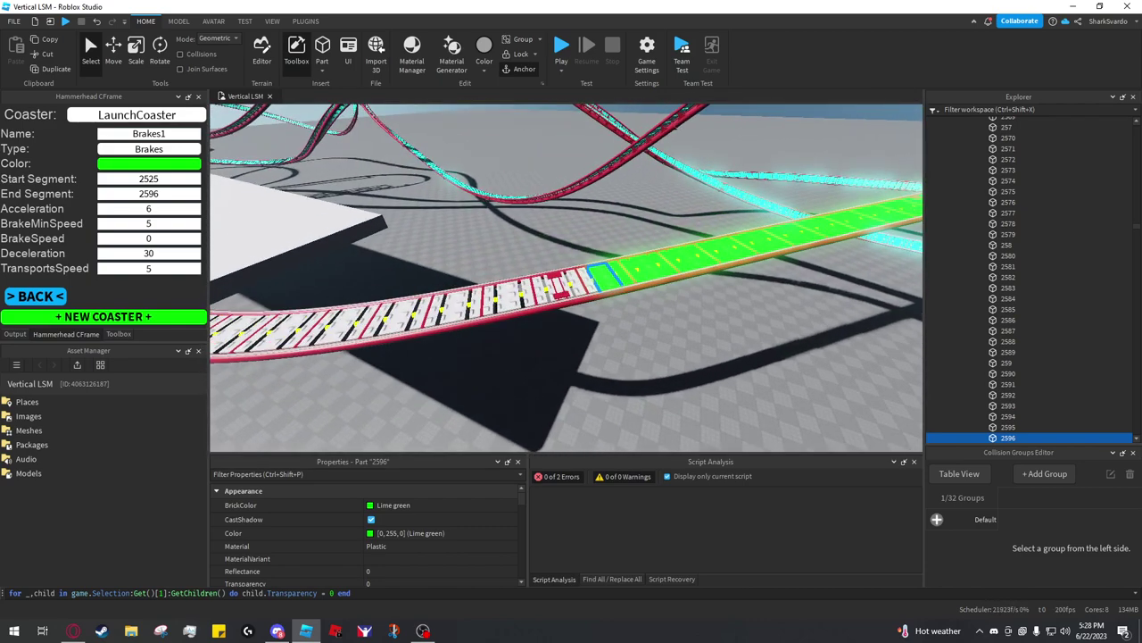
{"action": "right_click_drag", "start_coordinate": [308, 223], "coordinate": [343, 230]}
{"action": "key", "text": "s"}
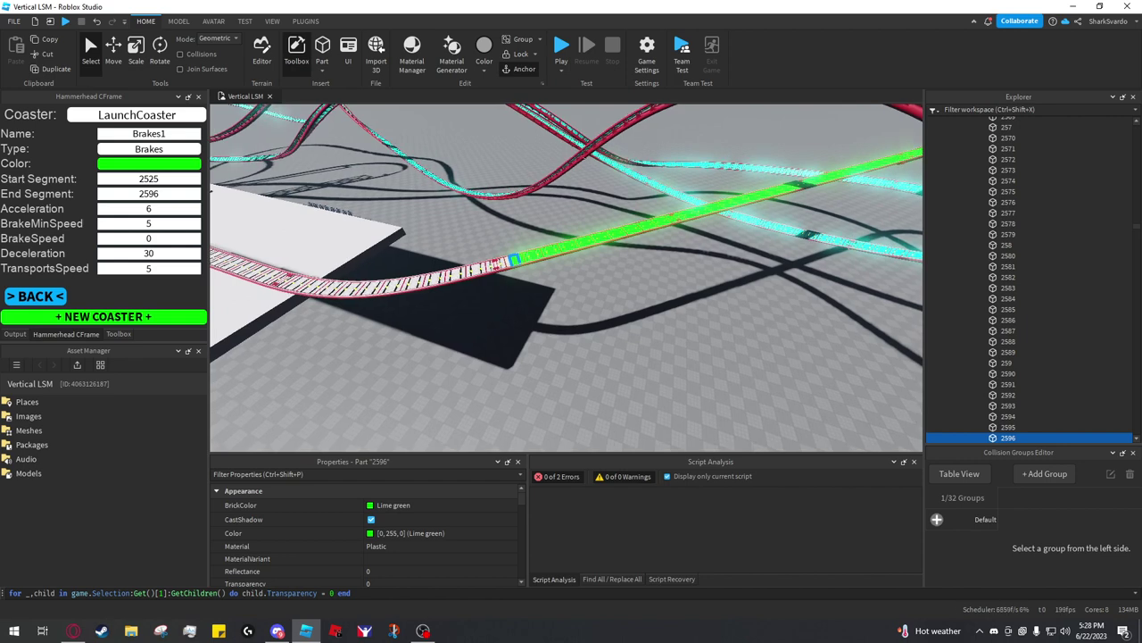
{"action": "key", "text": "w"}
{"action": "right_click_drag", "start_coordinate": [535, 294], "coordinate": [527, 250]}
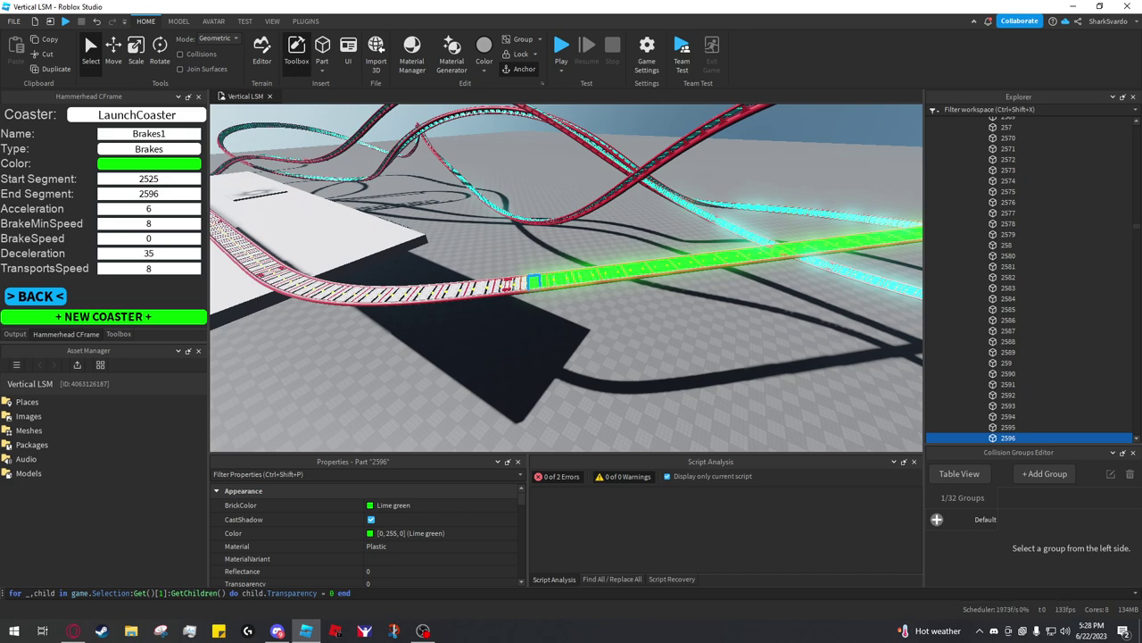
Step: Set the Brakes1 zone's BrakeSpeed to 8 and clear the track part selection
{"action": "right_click_drag", "start_coordinate": [535, 268], "coordinate": [562, 303]}
{"action": "key", "text": "f"}
{"action": "scroll", "coordinate": [566, 277], "scroll_direction": "down", "scroll_amount": 5}
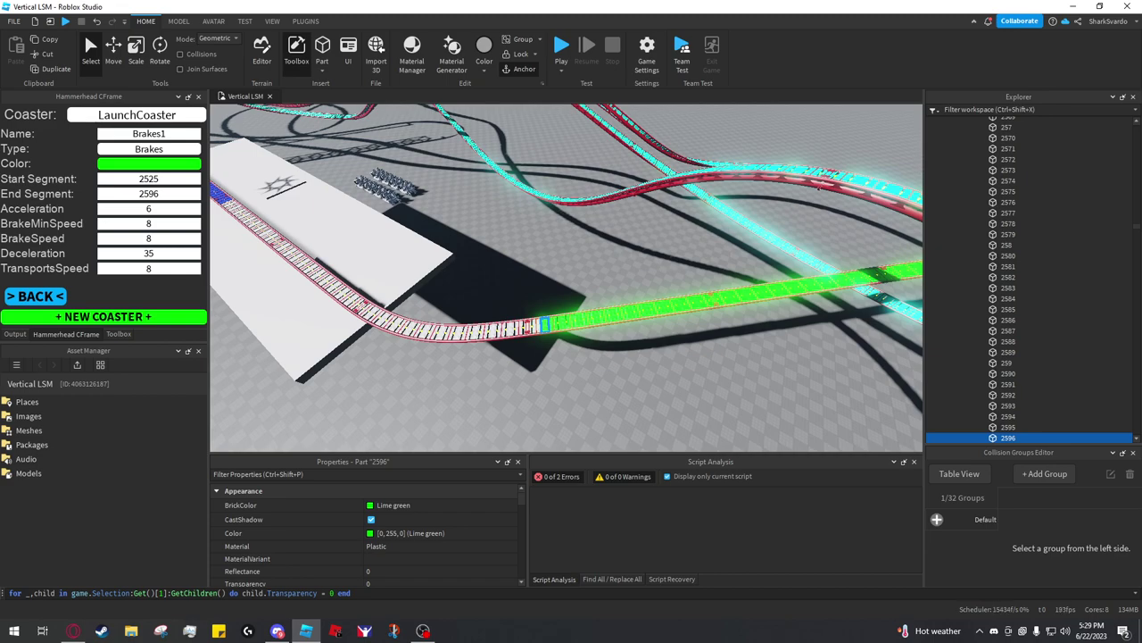
{"action": "key", "text": "w"}
{"action": "right_click_drag", "start_coordinate": [566, 277], "coordinate": [542, 282]}
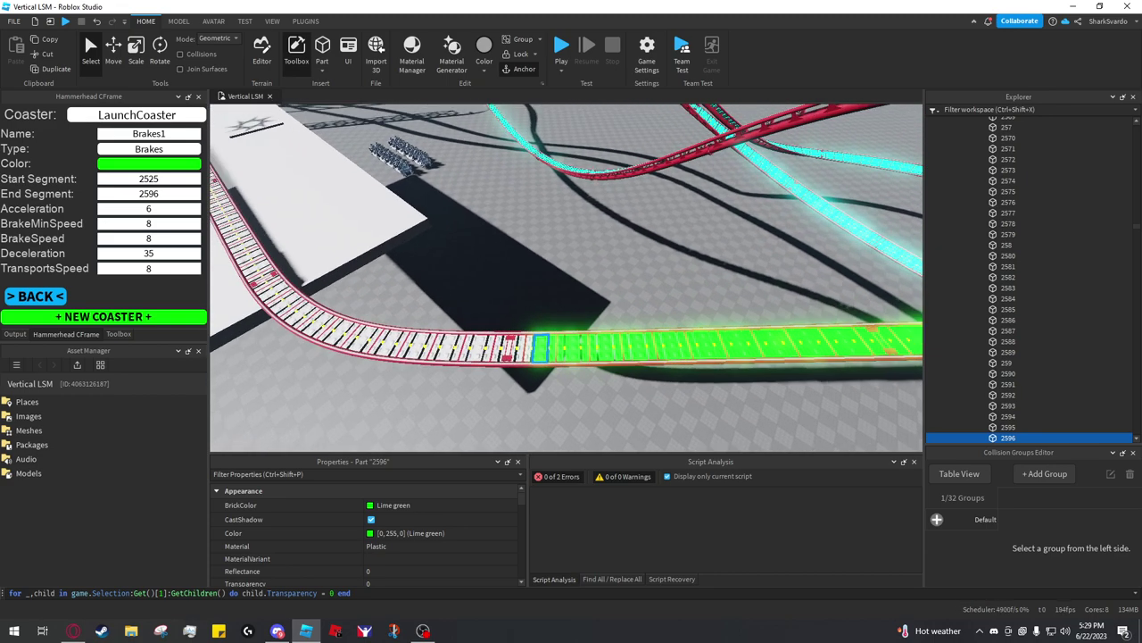
{"action": "key", "text": "w"}
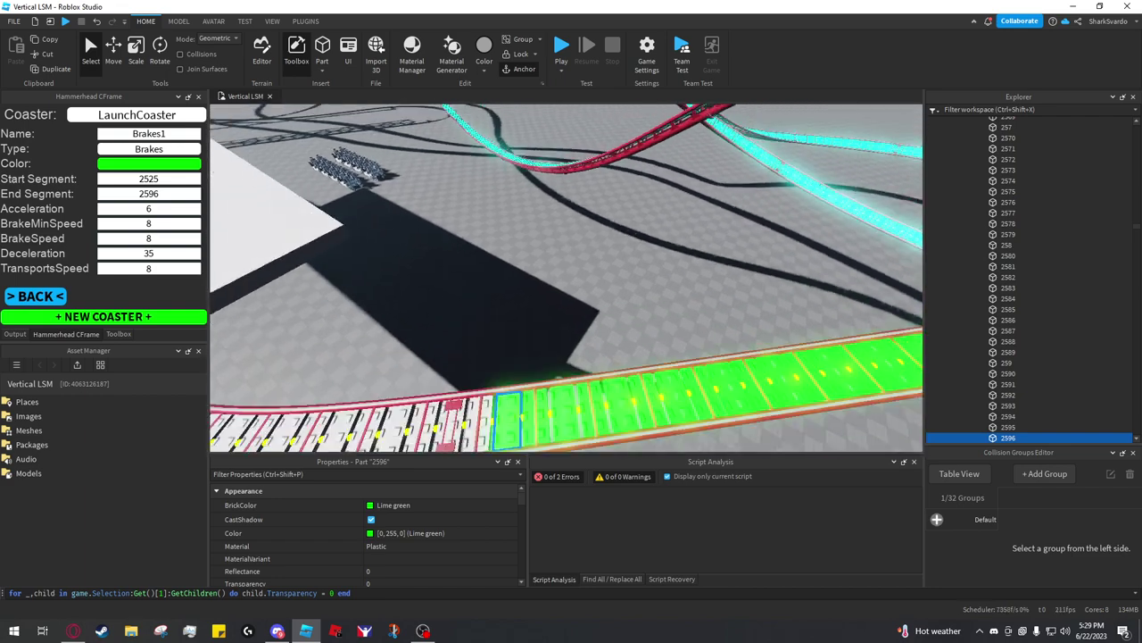
{"action": "key", "text": "s"}
{"action": "key", "text": "Escape"}
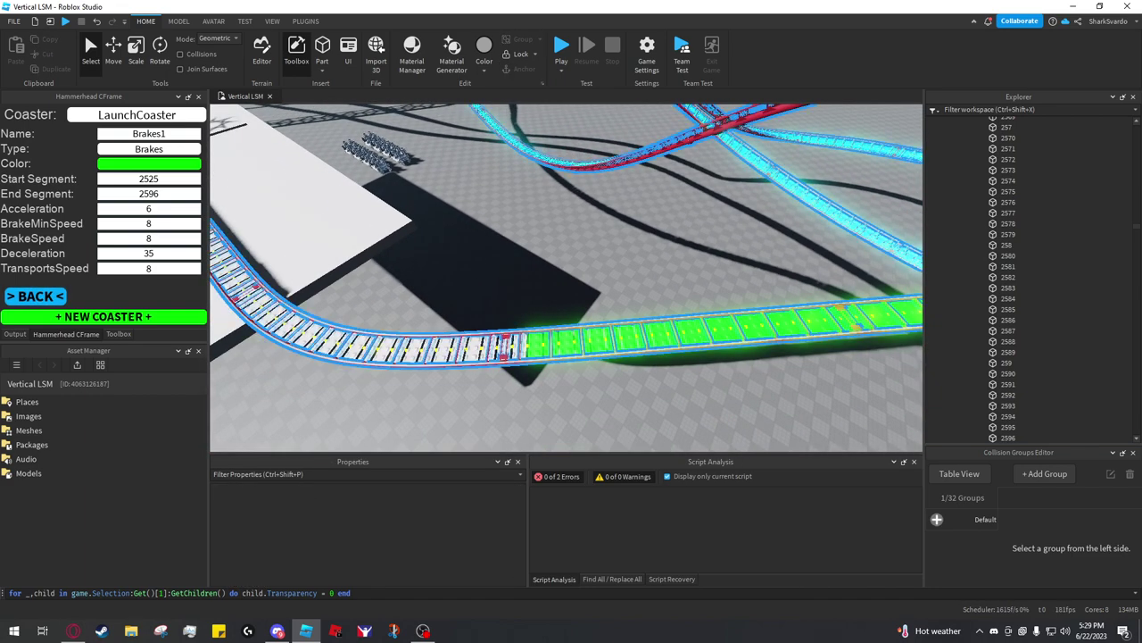
Step: Leave the Brakes1 settings and add a zone named BetweenBrakes for the curve leading onto the station platform
{"action": "left_click", "coordinate": [34, 296]}
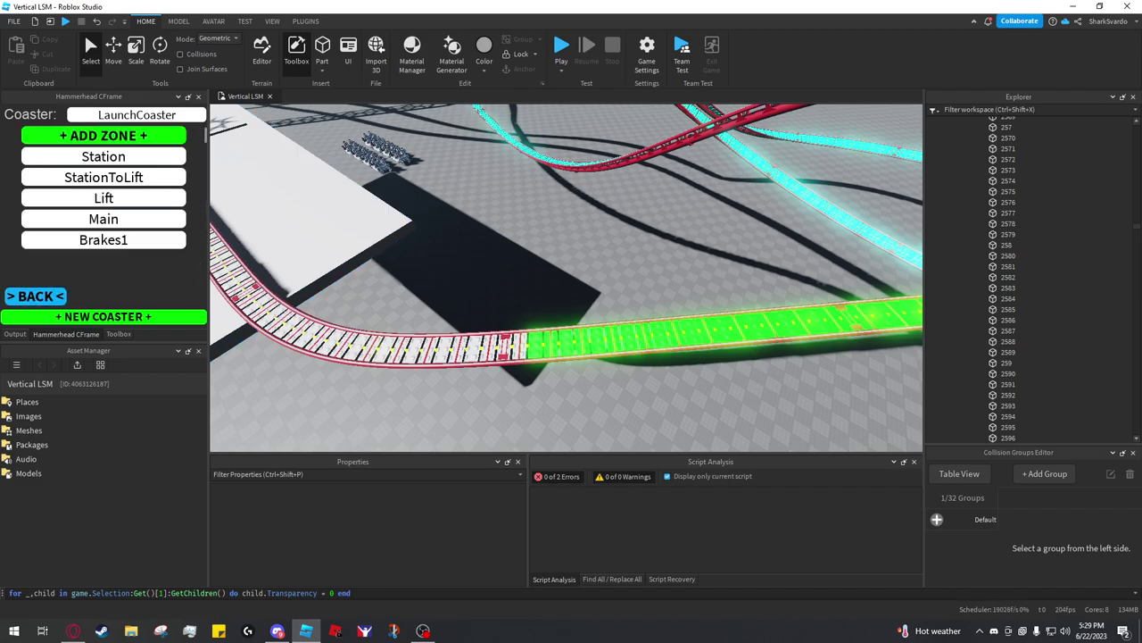
{"action": "key", "text": "w"}
{"action": "key", "text": "a"}
{"action": "key", "text": "a"}
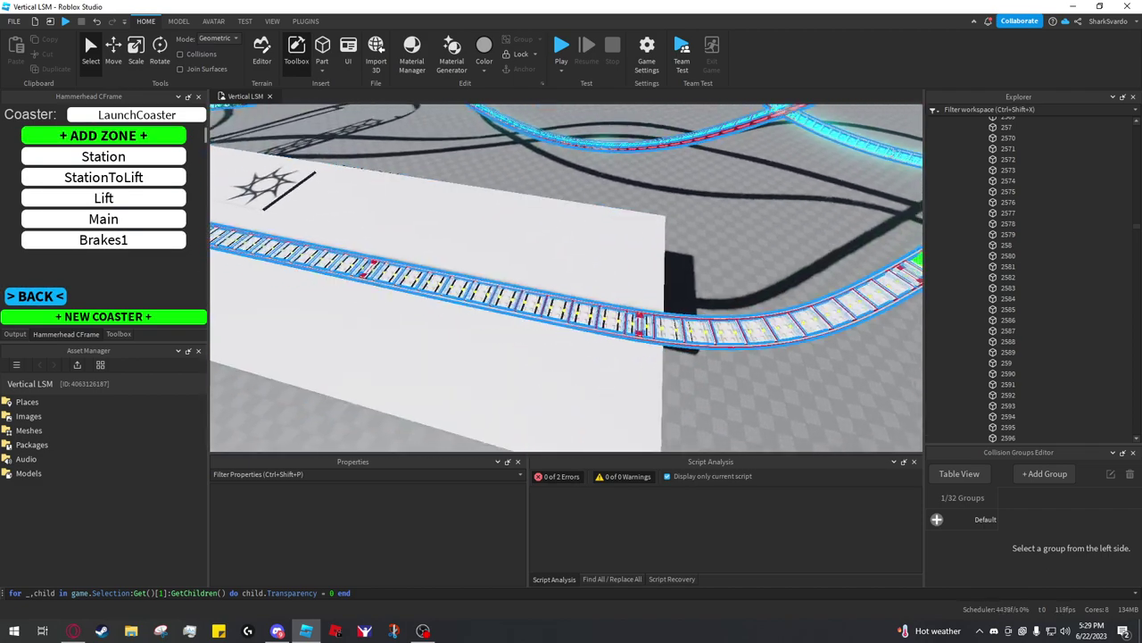
{"action": "key", "text": "w"}
{"action": "key", "text": "d"}
{"action": "key", "text": "w"}
{"action": "key", "text": "e"}
{"action": "key", "text": "q"}
{"action": "key", "text": "w"}
{"action": "key", "text": "w"}
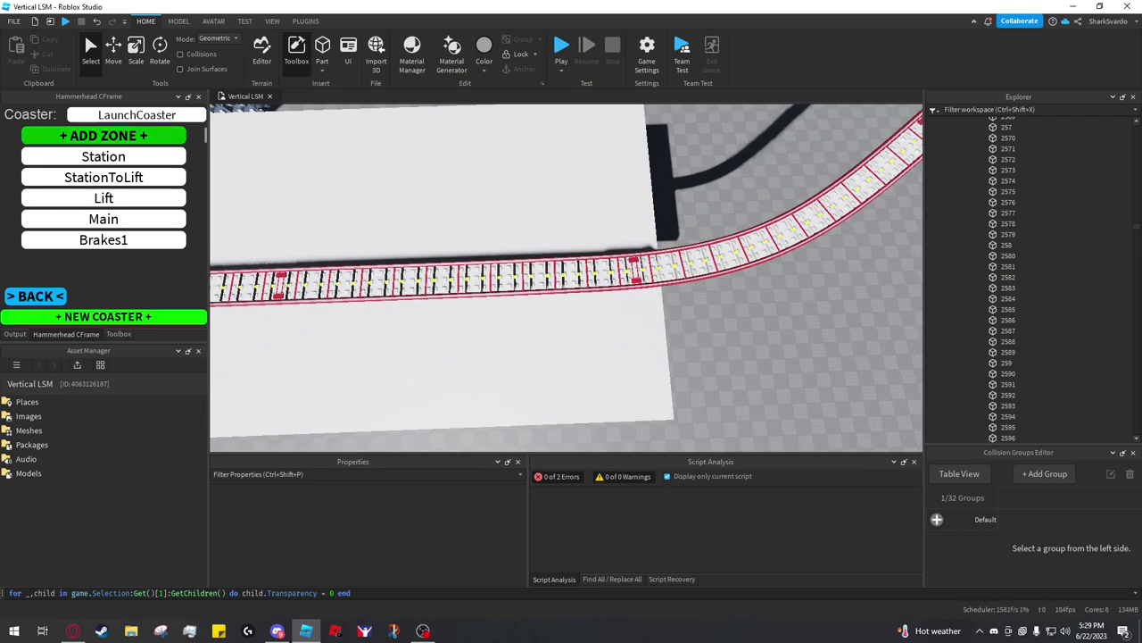
{"action": "left_click", "coordinate": [104, 134]}
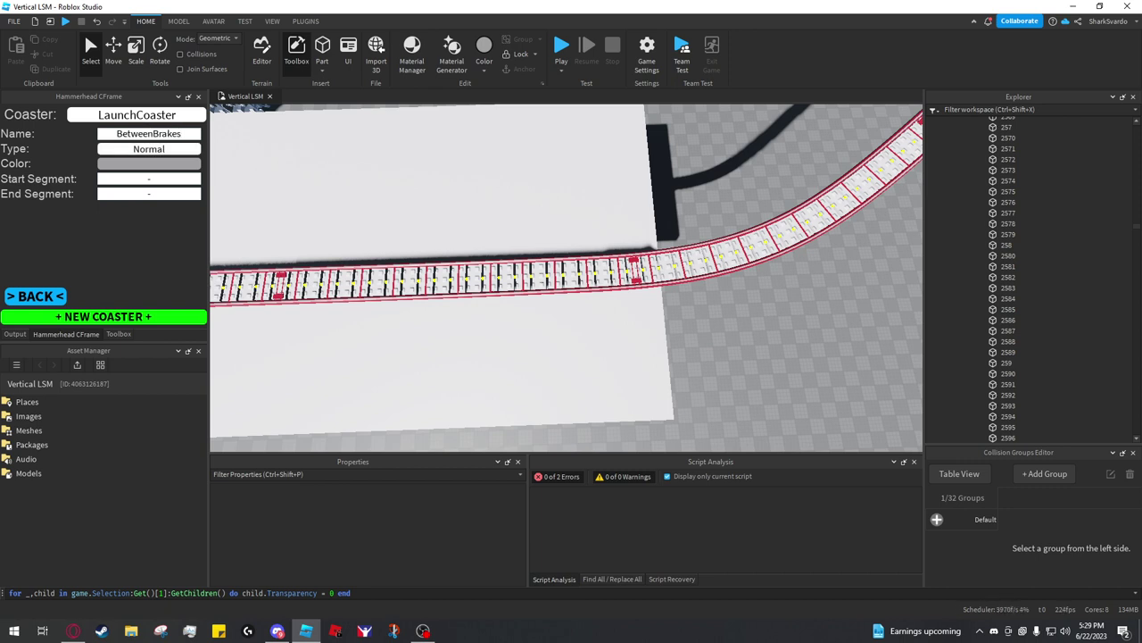
Step: Color the BetweenBrakes zone Really black and set its start segment to 2597, the track part right after the green Brakes1 zone
{"action": "left_click", "coordinate": [149, 164]}
{"action": "left_click", "coordinate": [132, 289]}
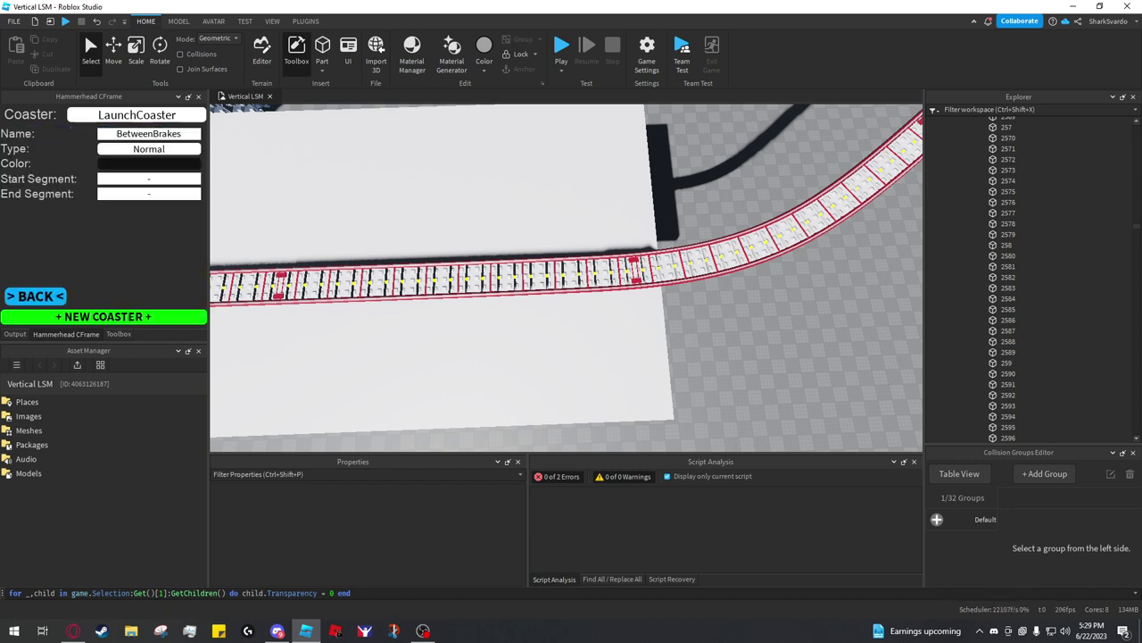
{"action": "right_click_drag", "start_coordinate": [419, 348], "coordinate": [357, 348]}
{"action": "key", "text": "d"}
{"action": "key", "text": "d"}
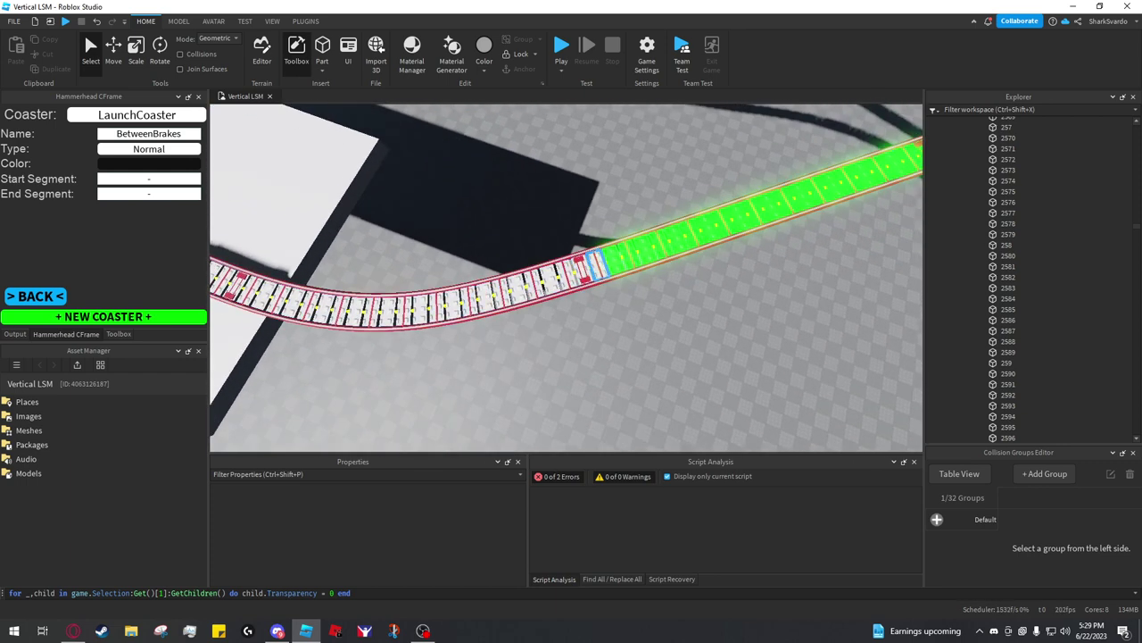
{"action": "left_click", "coordinate": [597, 265]}
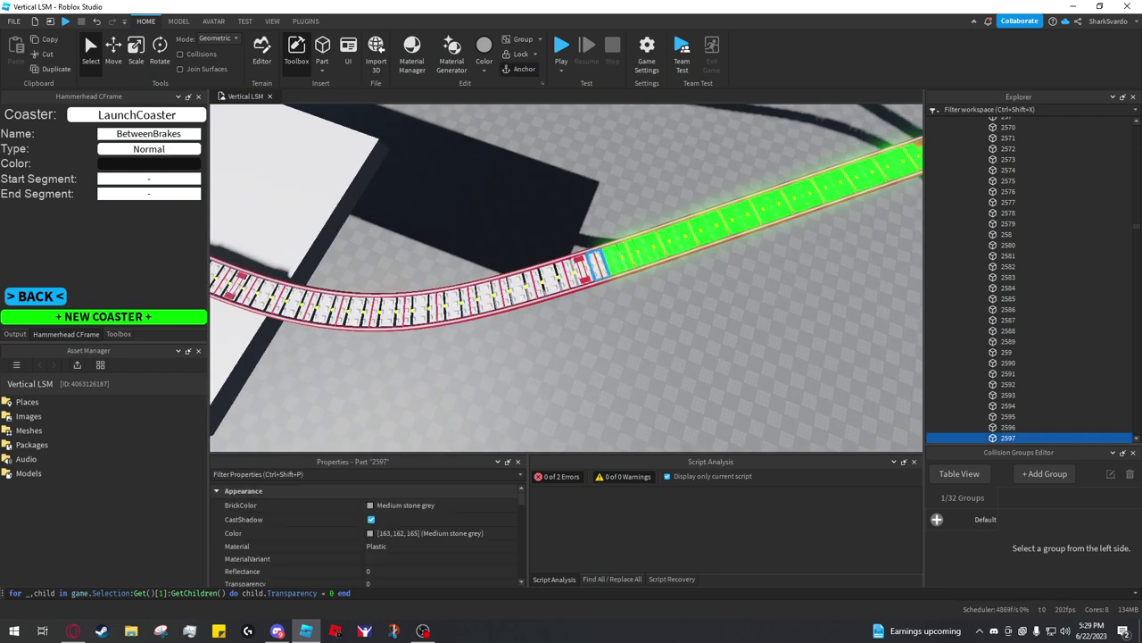
Step: Set the BetweenBrakes zone's end segment to 2622, the track part just past the curve on the station platform
{"action": "right_click_drag", "start_coordinate": [536, 268], "coordinate": [607, 268]}
{"action": "key", "text": "a"}
{"action": "scroll", "coordinate": [553, 267], "scroll_direction": "up", "scroll_amount": 2}
{"action": "key", "text": "a"}
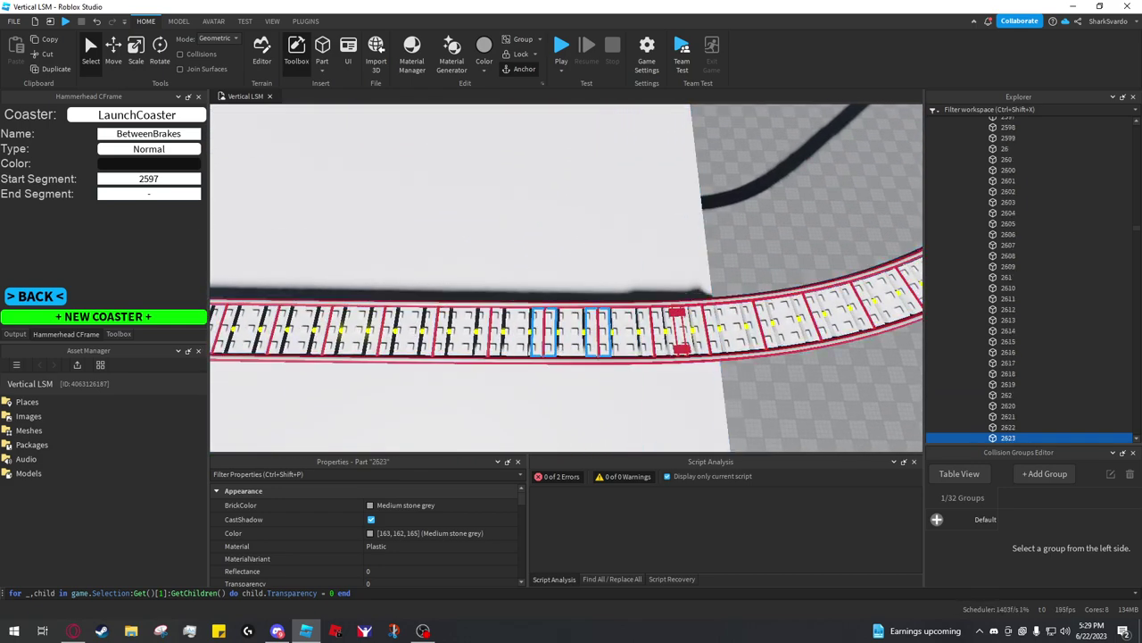
{"action": "left_click", "coordinate": [624, 332]}
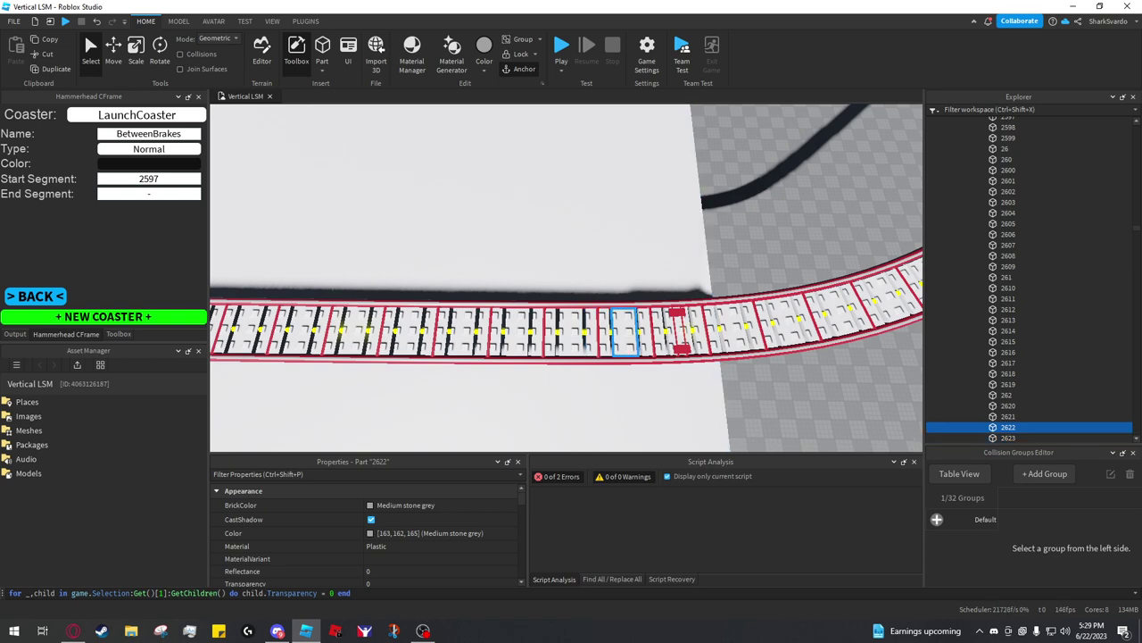
{"action": "key", "text": "Return"}
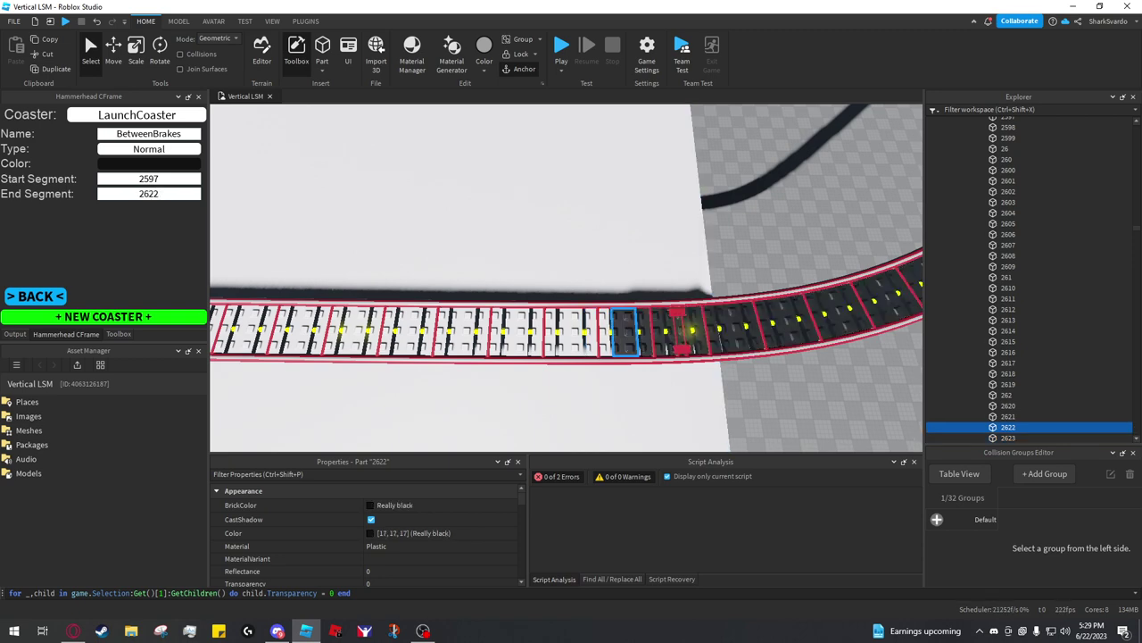
Step: Leave the BetweenBrakes settings and add another zone named Brakes2
{"action": "left_click", "coordinate": [35, 297]}
{"action": "scroll", "coordinate": [375, 210], "scroll_direction": "down", "scroll_amount": 5}
{"action": "right_click_drag", "start_coordinate": [374, 210], "coordinate": [343, 192]}
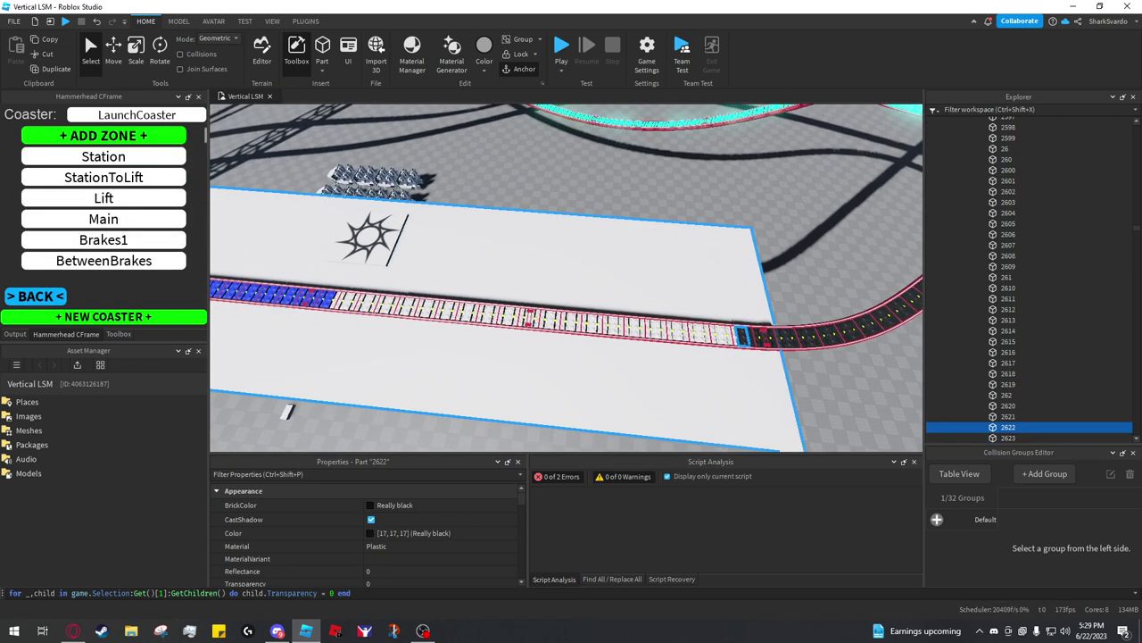
{"action": "left_click", "coordinate": [116, 136]}
{"action": "left_click", "coordinate": [149, 134]}
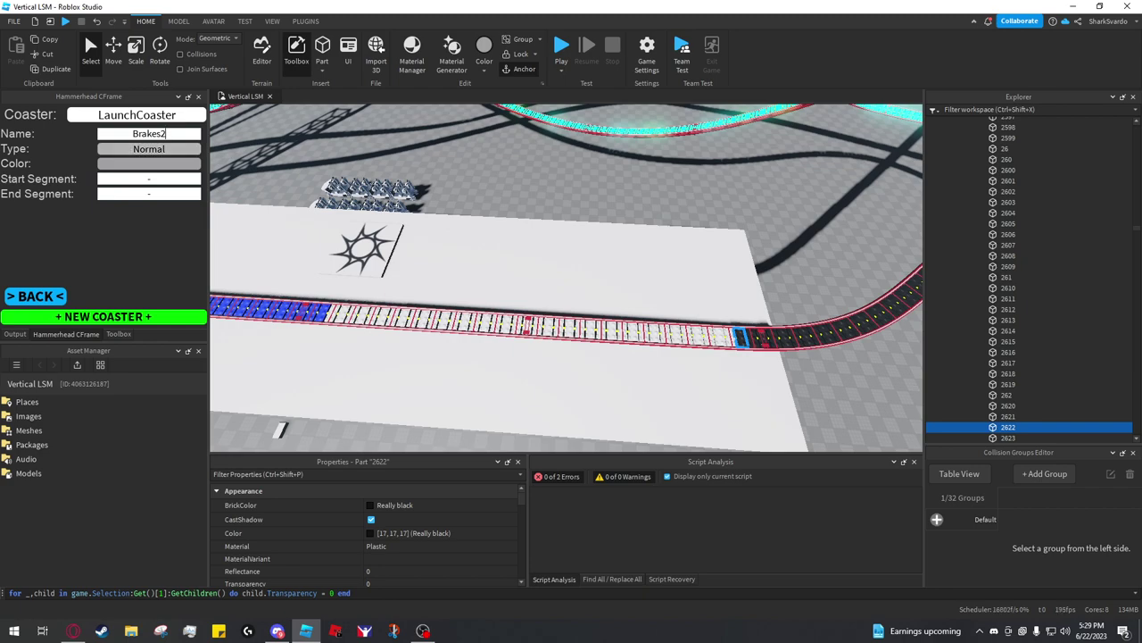
Step: Look over the station platform and the uncolored track between the black BetweenBrakes zone and the blue Station zone
{"action": "right_click_drag", "start_coordinate": [565, 278], "coordinate": [419, 228]}
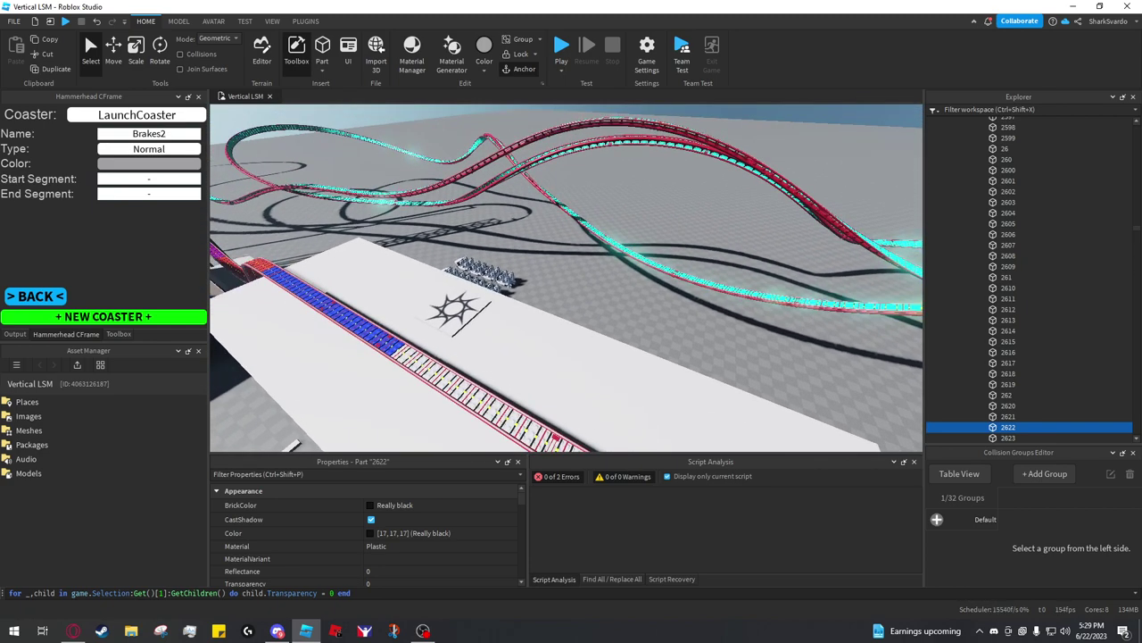
{"action": "key", "text": "a"}
{"action": "right_click_drag", "start_coordinate": [566, 278], "coordinate": [691, 323]}
{"action": "key", "text": "s"}
{"action": "key", "text": "d"}
{"action": "right_click_drag", "start_coordinate": [566, 278], "coordinate": [632, 303]}
{"action": "key", "text": "a"}
{"action": "key", "text": "d"}
{"action": "key", "text": "w"}
{"action": "key", "text": "w"}
Step: Set the Brakes2 zone's type to Brakes, with Acceleration 5 and BrakeMinSpeed, BrakeSpeed and TransportsSpeed all 8
{"action": "left_click", "coordinate": [149, 149]}
{"action": "left_click", "coordinate": [103, 204]}
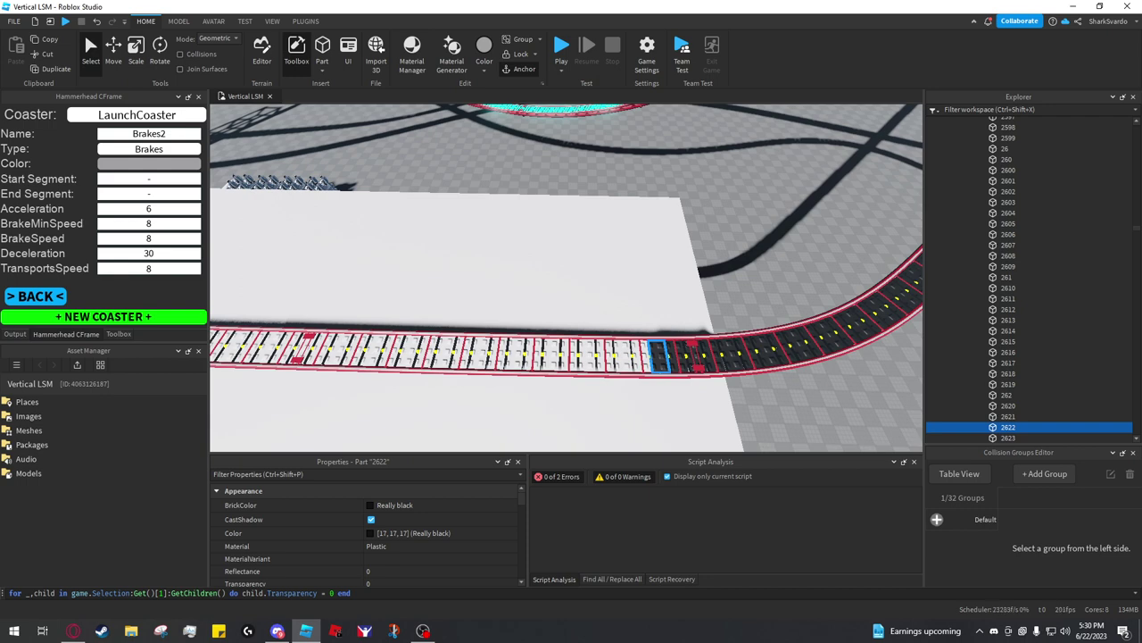
{"action": "right_click_drag", "start_coordinate": [630, 308], "coordinate": [635, 330]}
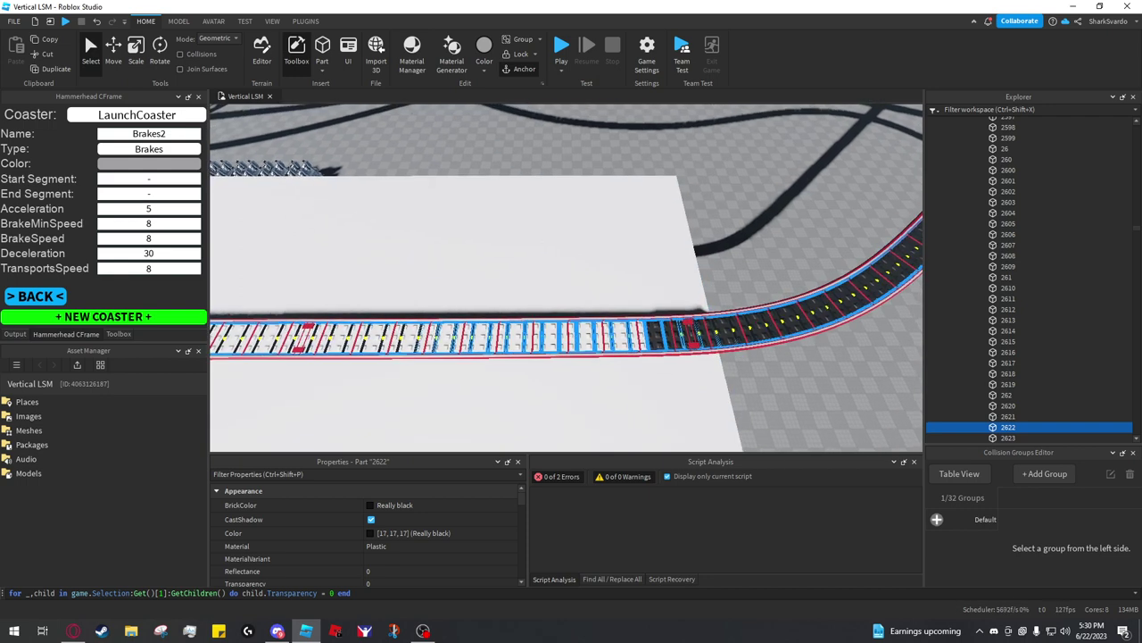
Step: Set the Brakes2 zone's start segment to 2623, the track part right after the black BetweenBrakes zone
{"action": "left_click", "coordinate": [636, 336]}
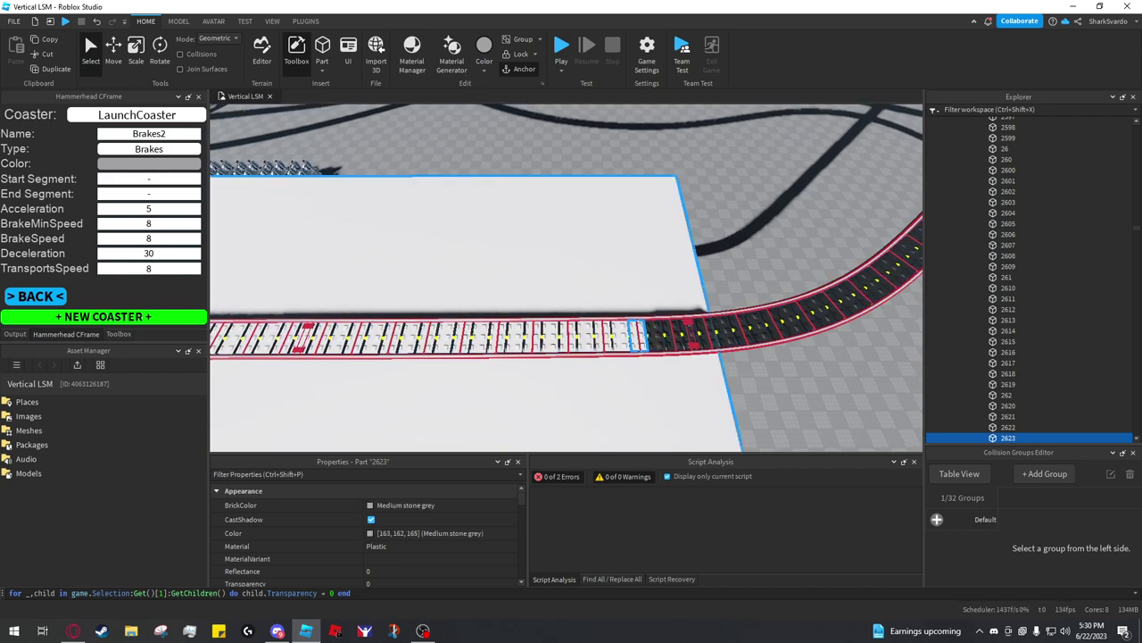
{"action": "left_click", "coordinate": [149, 178]}
{"action": "type", "text": "2623a"}
Step: Set the Brakes2 zone's end segment to 2661, the track part just before the blue Station zone
{"action": "mouse_move", "coordinate": [572, 268]}
{"action": "right_mouse_down"}
{"action": "mouse_move", "coordinate": [527, 263]}
{"action": "mouse_move", "coordinate": [571, 268]}
{"action": "right_mouse_up"}
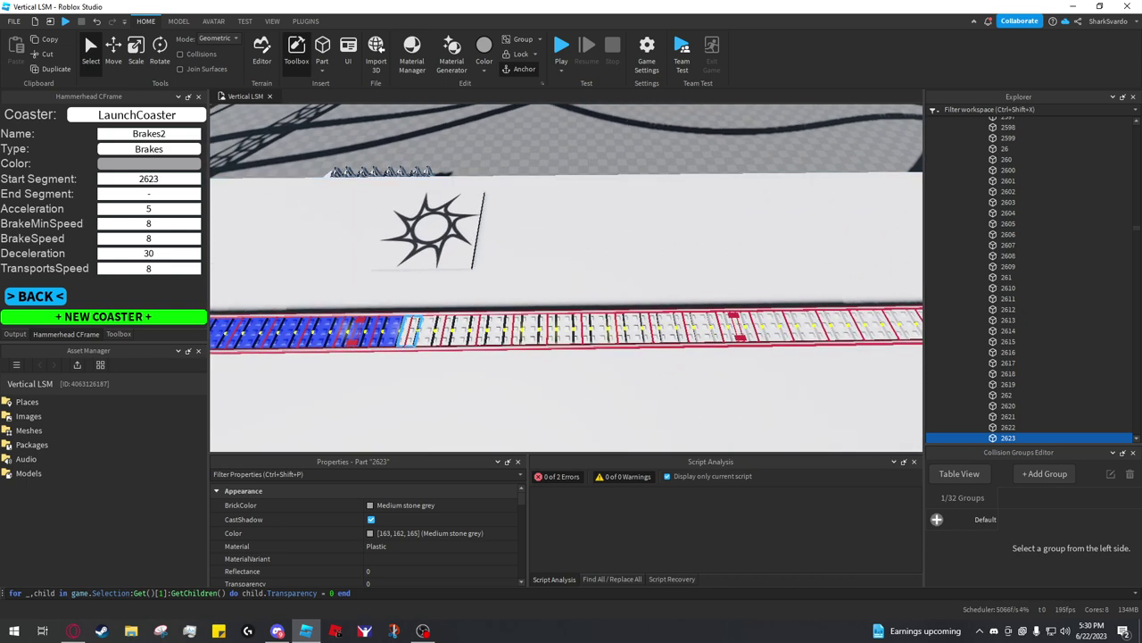
{"action": "left_click", "coordinate": [149, 194]}
{"action": "type", "text": "2761"}
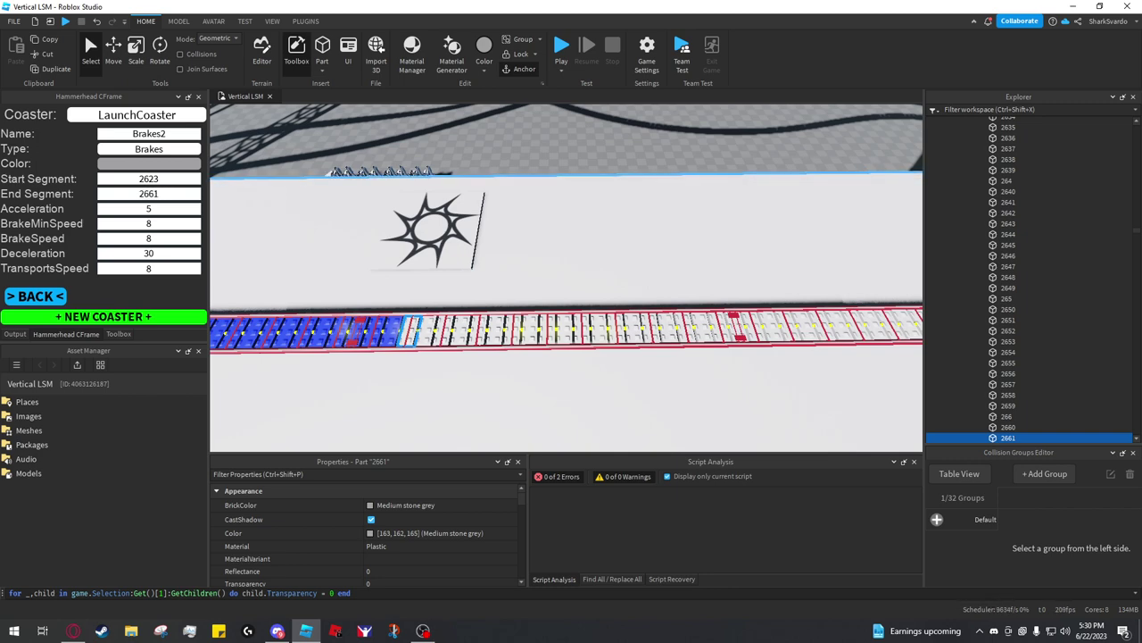
{"action": "right_click_drag", "start_coordinate": [566, 267], "coordinate": [536, 308]}
{"action": "key", "text": "s"}
{"action": "scroll", "coordinate": [532, 337], "scroll_direction": "up", "scroll_amount": 10}
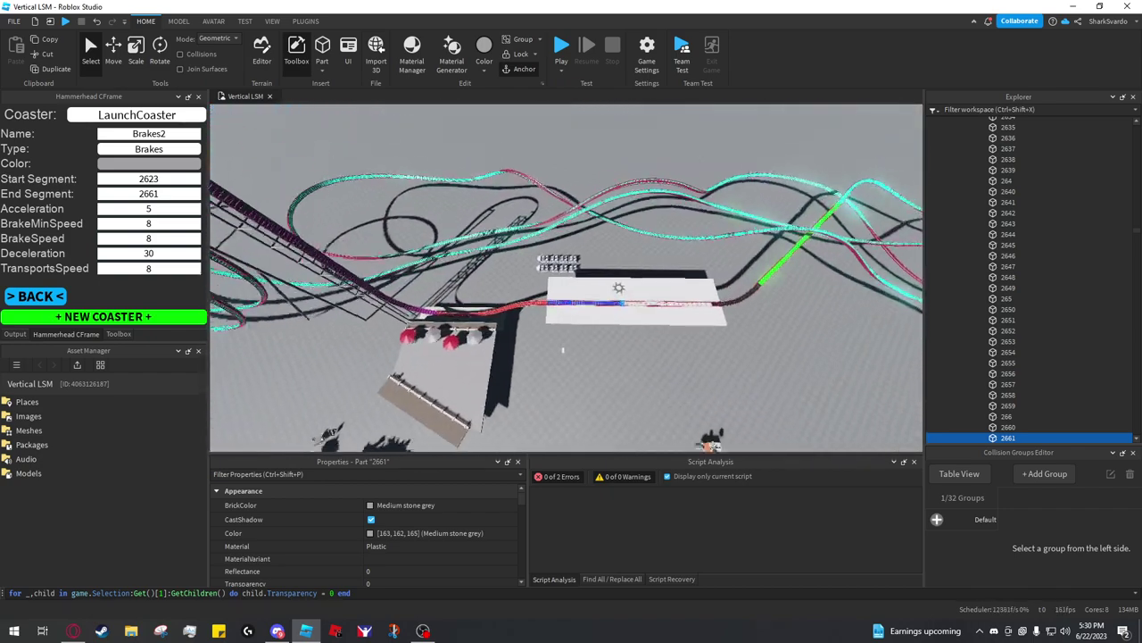
{"action": "scroll", "coordinate": [569, 308], "scroll_direction": "up", "scroll_amount": 6}
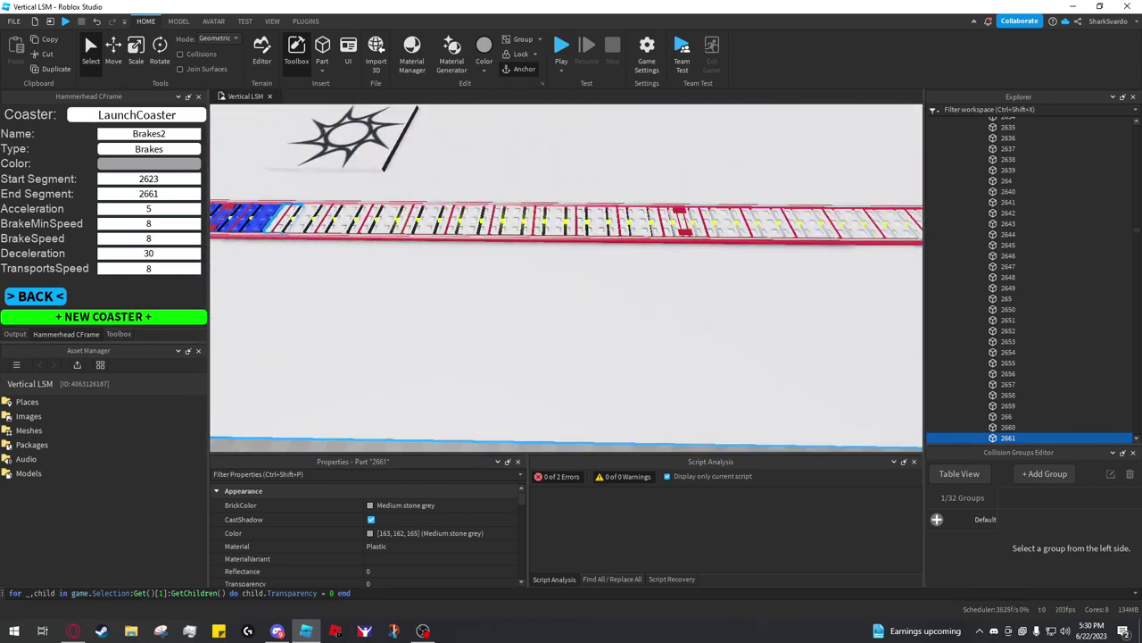
Step: Leave the Brakes2 zone and the zone list to return to LaunchCoaster's general settings
{"action": "scroll", "coordinate": [604, 286], "scroll_direction": "down", "scroll_amount": 3}
{"action": "right_click_drag", "start_coordinate": [570, 308], "coordinate": [555, 287]}
{"action": "key", "text": "s"}
{"action": "left_click", "coordinate": [36, 296]}
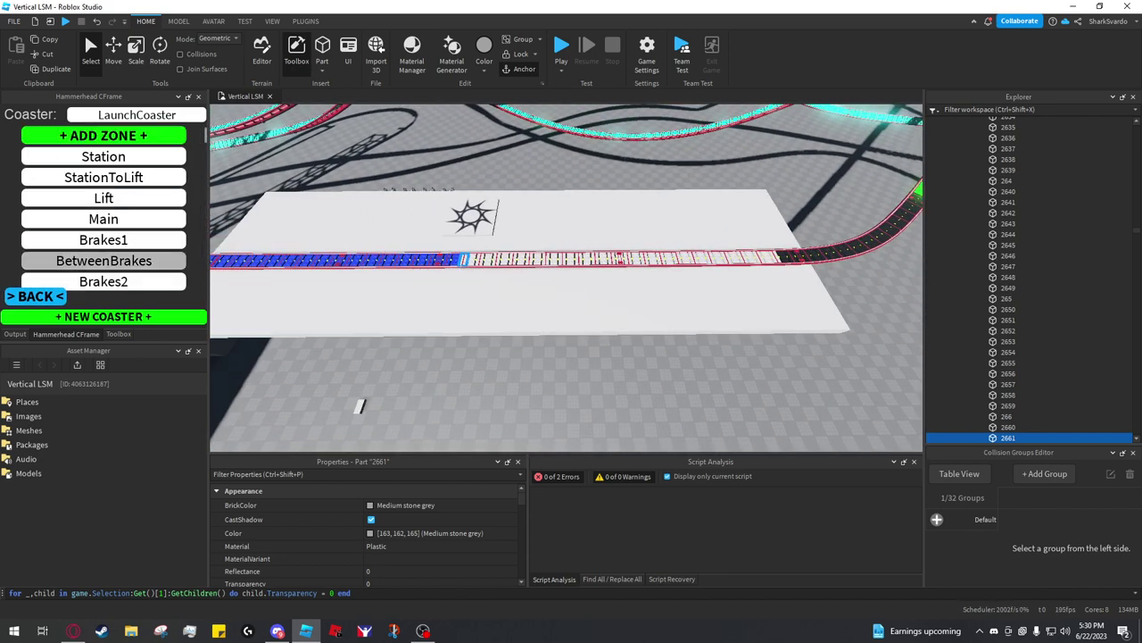
{"action": "scroll", "coordinate": [103, 240], "scroll_direction": "down", "scroll_amount": 3}
{"action": "scroll", "coordinate": [103, 240], "scroll_direction": "up", "scroll_amount": 3}
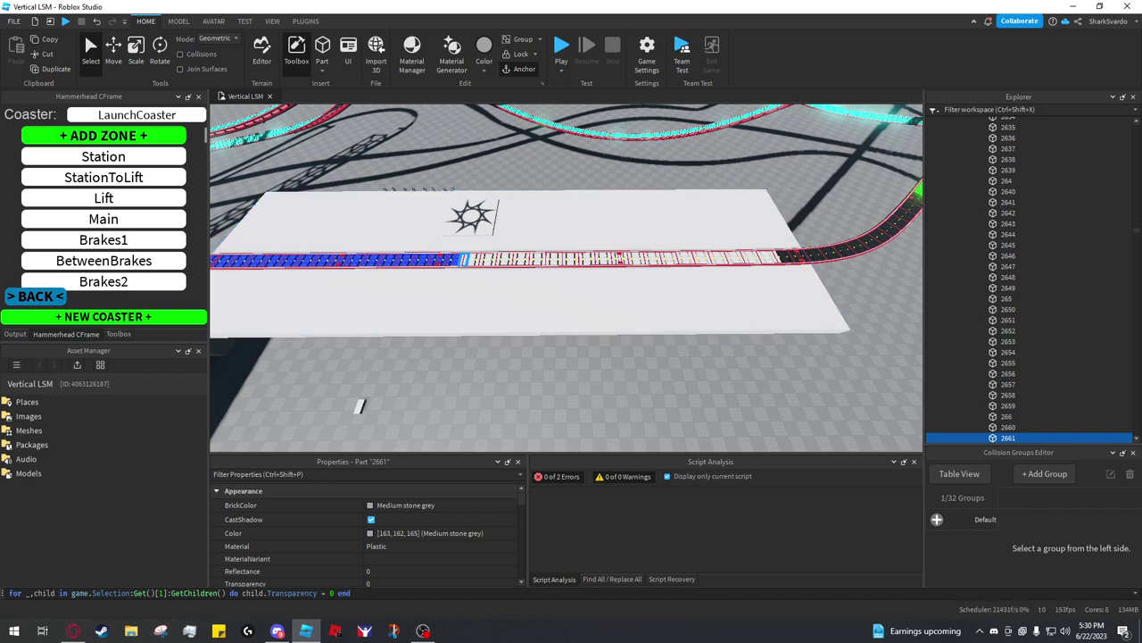
{"action": "left_click", "coordinate": [36, 296]}
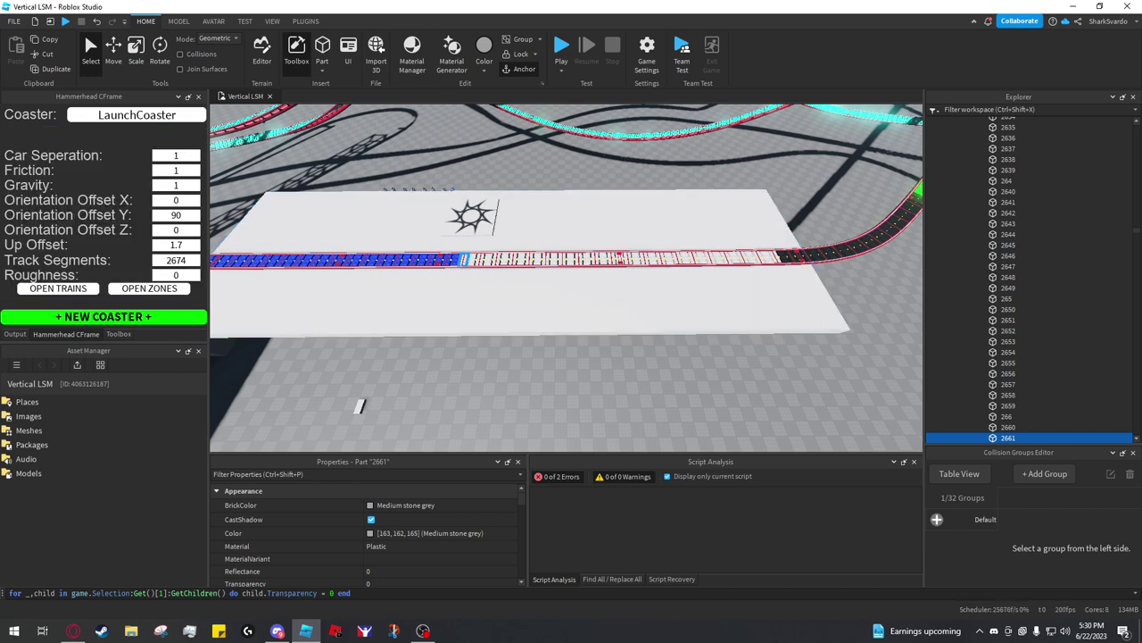
Step: Clear the selection, expand LaunchCoaster under CoasterInfo, and select the HasTransports value of its Brakes1 zone
{"action": "right_click_drag", "start_coordinate": [536, 303], "coordinate": [473, 311]}
{"action": "key", "text": "s"}
{"action": "left_click", "coordinate": [473, 321]}
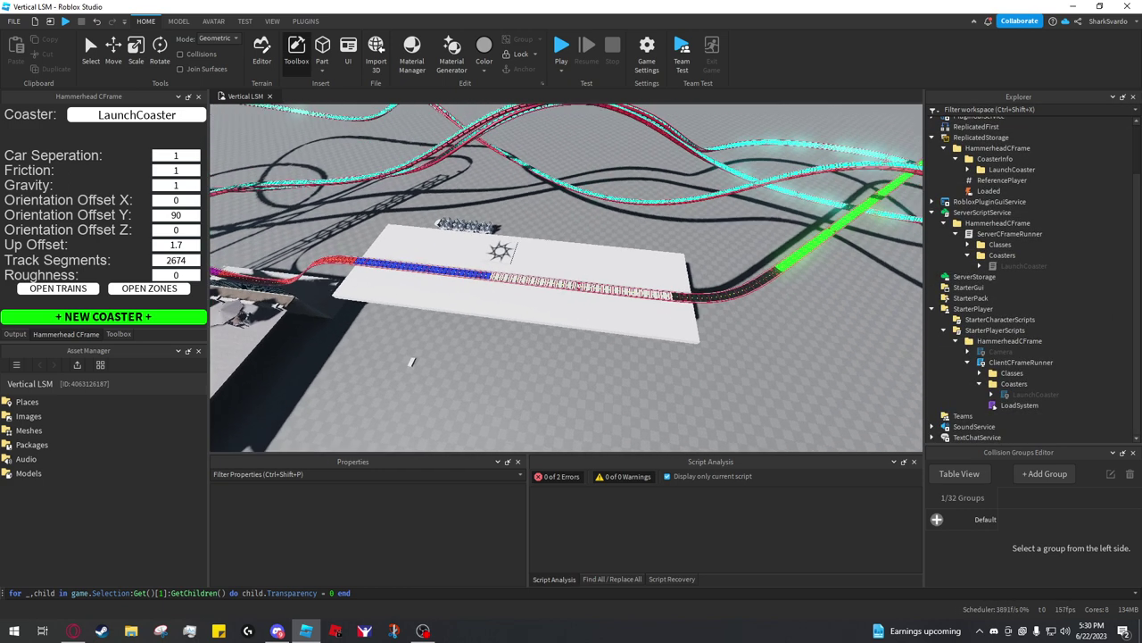
{"action": "right_click_drag", "start_coordinate": [565, 278], "coordinate": [517, 279]}
{"action": "left_click", "coordinate": [968, 170]}
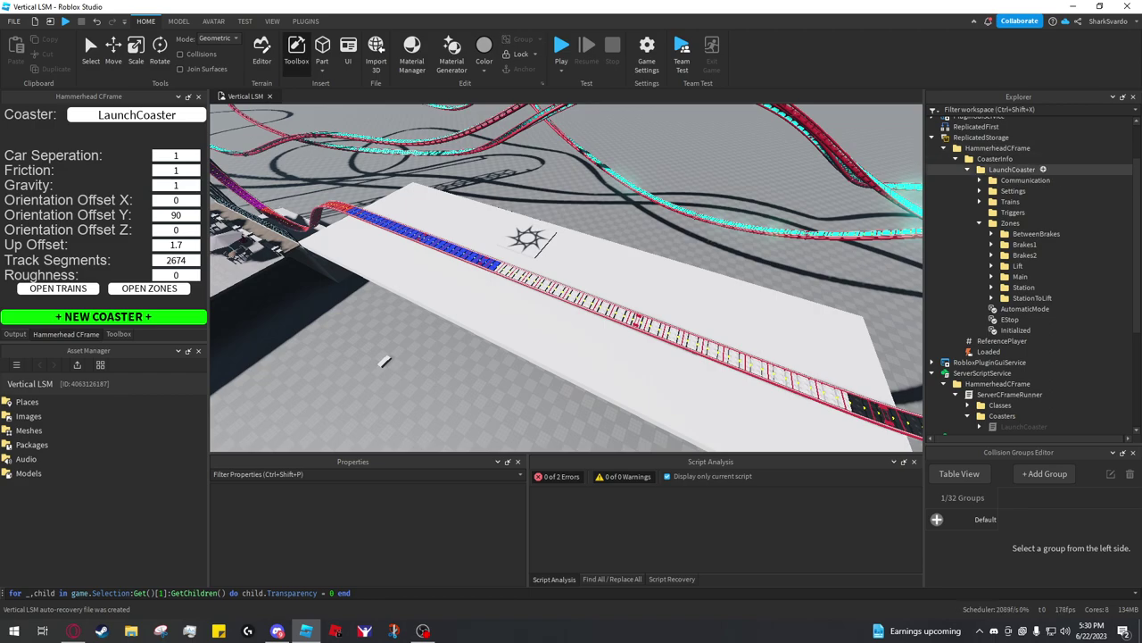
{"action": "right_click_drag", "start_coordinate": [571, 278], "coordinate": [665, 295]}
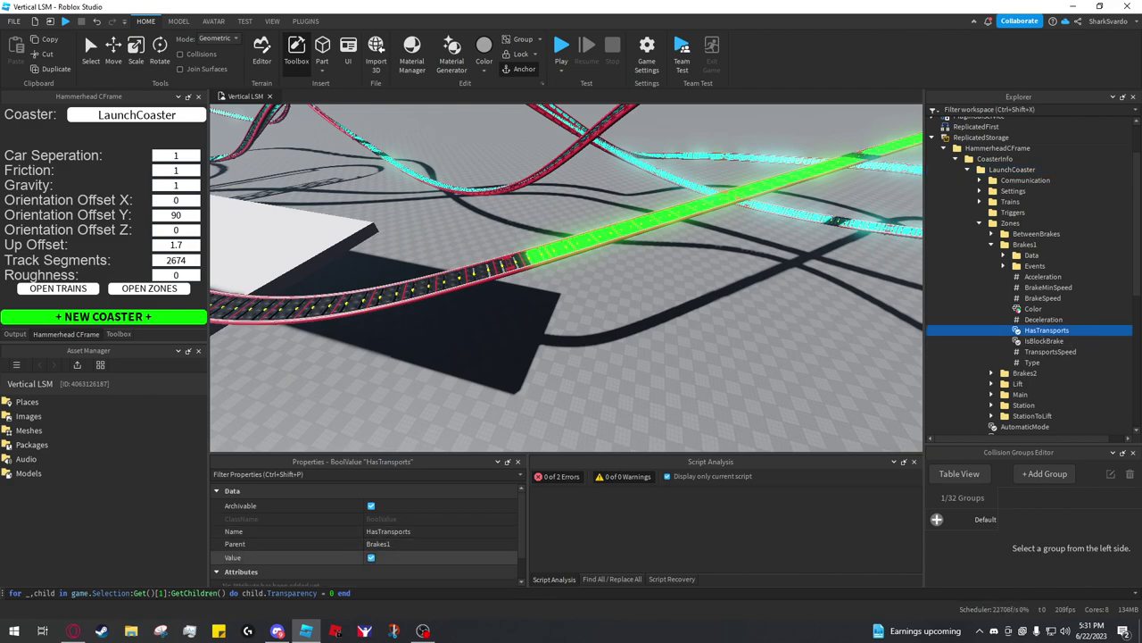
Step: Start a play test beside the blue Station track with the Output log open
{"action": "key", "text": "s"}
{"action": "mouse_move", "coordinate": [572, 278]}
{"action": "right_mouse_down"}
{"action": "mouse_move", "coordinate": [574, 299]}
{"action": "mouse_move", "coordinate": [560, 299]}
{"action": "mouse_move", "coordinate": [582, 244]}
{"action": "mouse_move", "coordinate": [569, 295]}
{"action": "right_mouse_up"}
{"action": "key", "text": "w"}
{"action": "key", "text": "s"}
{"action": "scroll", "coordinate": [1061, 325], "scroll_direction": "down", "scroll_amount": 3}
{"action": "key", "text": "w"}
{"action": "right_click_drag", "start_coordinate": [571, 277], "coordinate": [625, 232]}
{"action": "key", "text": "F5"}
{"action": "key", "text": "w"}
{"action": "left_click", "coordinate": [15, 334]}
{"action": "key", "text": "w"}
{"action": "key", "text": "w"}
{"action": "key", "text": "F5"}
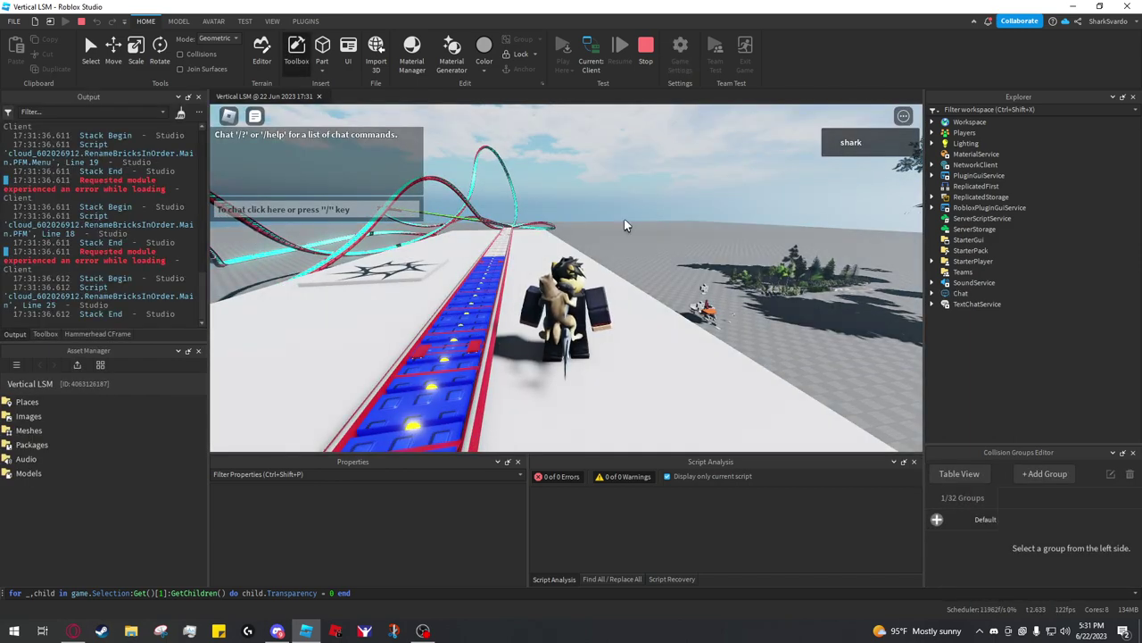
Step: Examine from above how the two trains move through the Station and Brakes2 zones during the play test
{"action": "right_click_drag", "start_coordinate": [598, 273], "coordinate": [596, 280]}
{"action": "scroll", "coordinate": [595, 277], "scroll_direction": "down", "scroll_amount": 8}
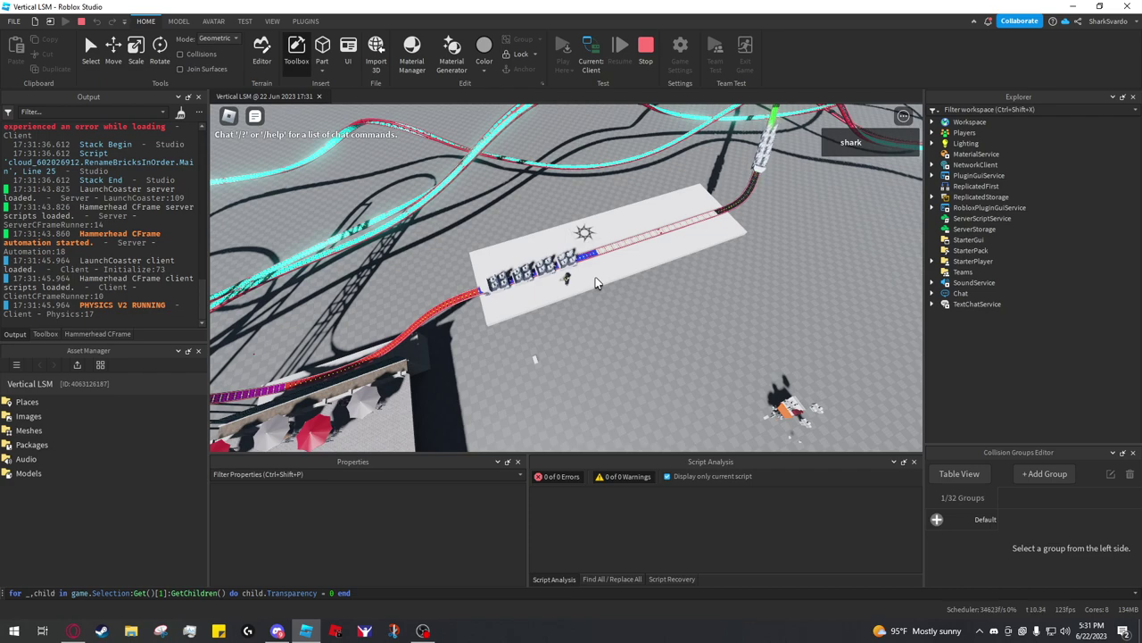
{"action": "right_click_drag", "start_coordinate": [596, 279], "coordinate": [595, 282]}
{"action": "scroll", "coordinate": [595, 282], "scroll_direction": "up", "scroll_amount": 3}
{"action": "right_click_drag", "start_coordinate": [725, 309], "coordinate": [724, 310]}
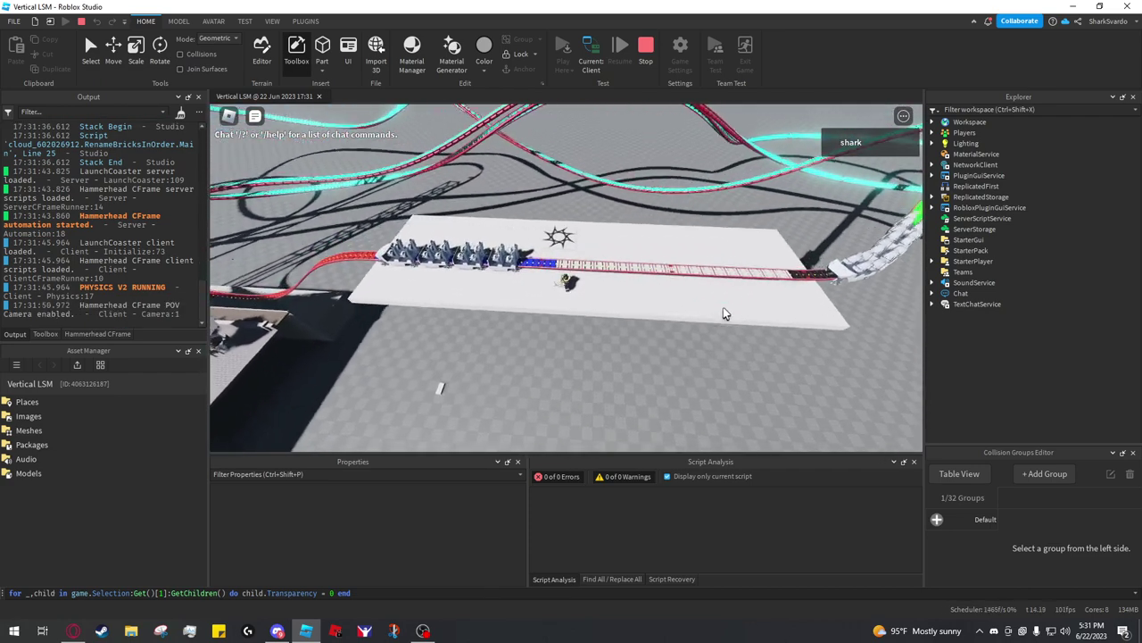
{"action": "scroll", "coordinate": [572, 263], "scroll_direction": "up", "scroll_amount": 2}
{"action": "scroll", "coordinate": [664, 311], "scroll_direction": "down", "scroll_amount": 3}
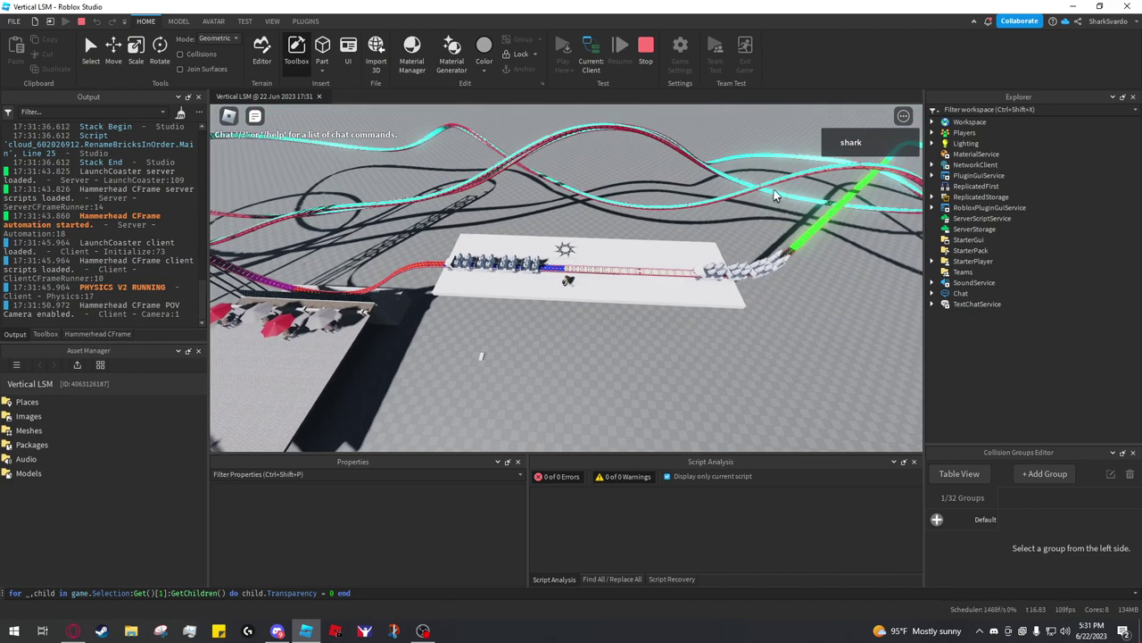
{"action": "scroll", "coordinate": [634, 328], "scroll_direction": "up", "scroll_amount": 5}
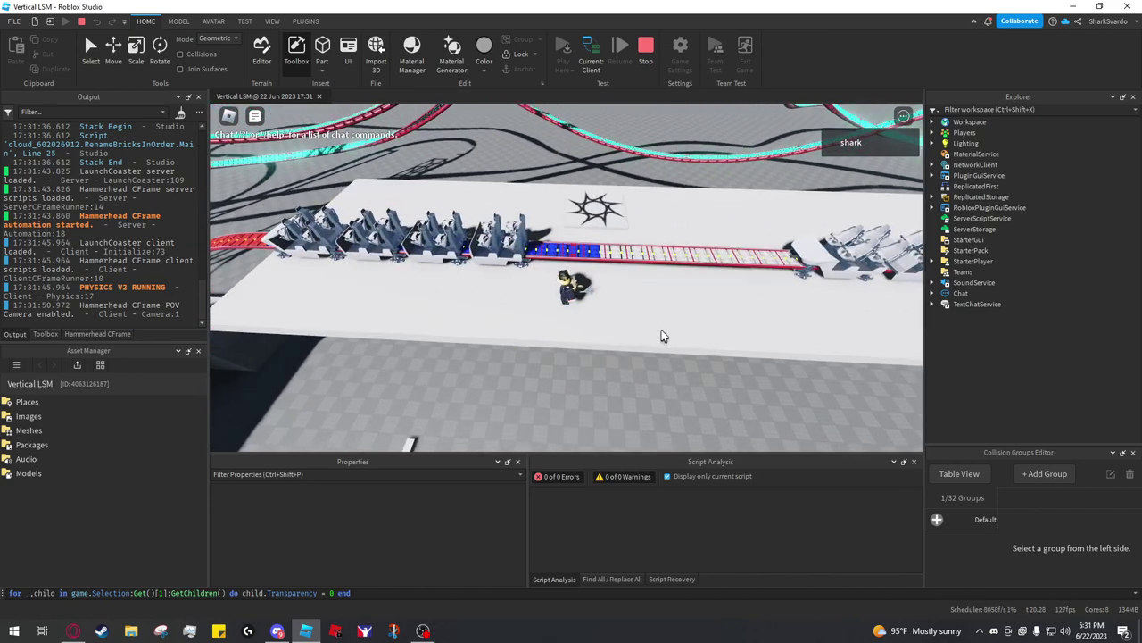
{"action": "key", "text": "a"}
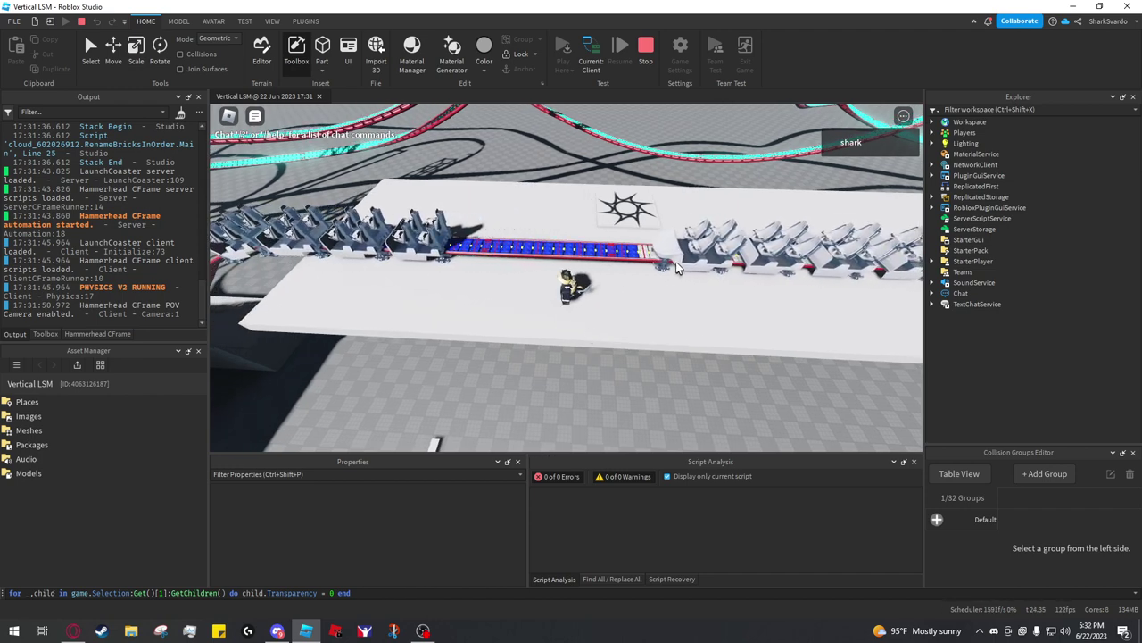
{"action": "scroll", "coordinate": [443, 295], "scroll_direction": "down", "scroll_amount": 5}
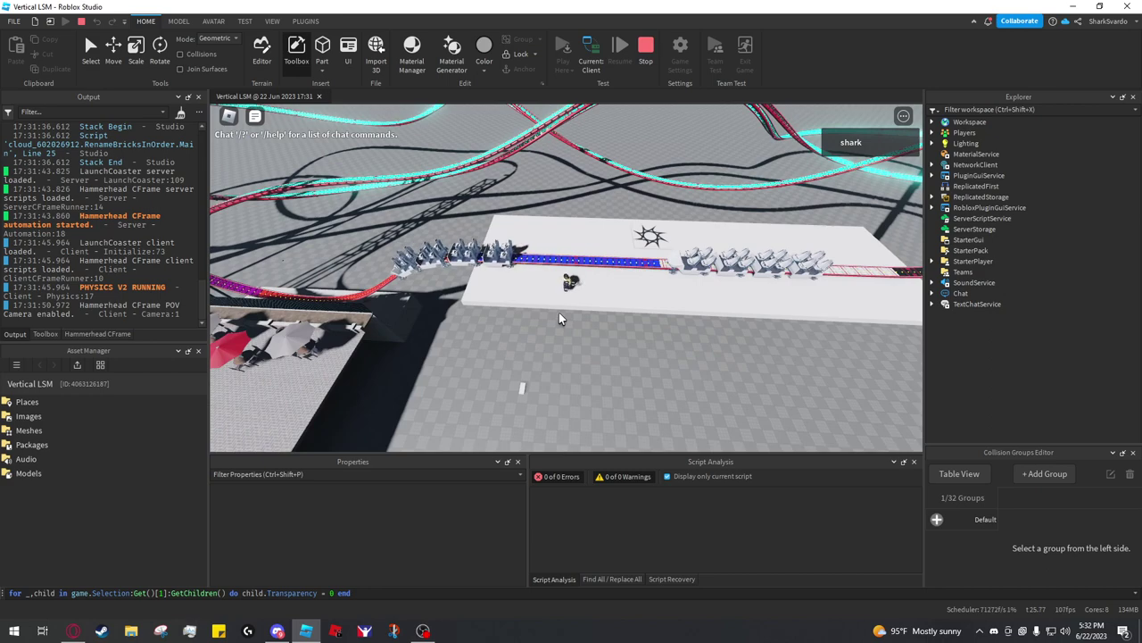
Step: Follow the ride around the circuit with the on-ride camera until the train returns to the brakes
{"action": "right_click_drag", "start_coordinate": [560, 318], "coordinate": [545, 308]}
{"action": "scroll", "coordinate": [544, 308], "scroll_direction": "down", "scroll_amount": 3}
{"action": "scroll", "coordinate": [544, 309], "scroll_direction": "up", "scroll_amount": 4}
{"action": "scroll", "coordinate": [544, 308], "scroll_direction": "up", "scroll_amount": 4}
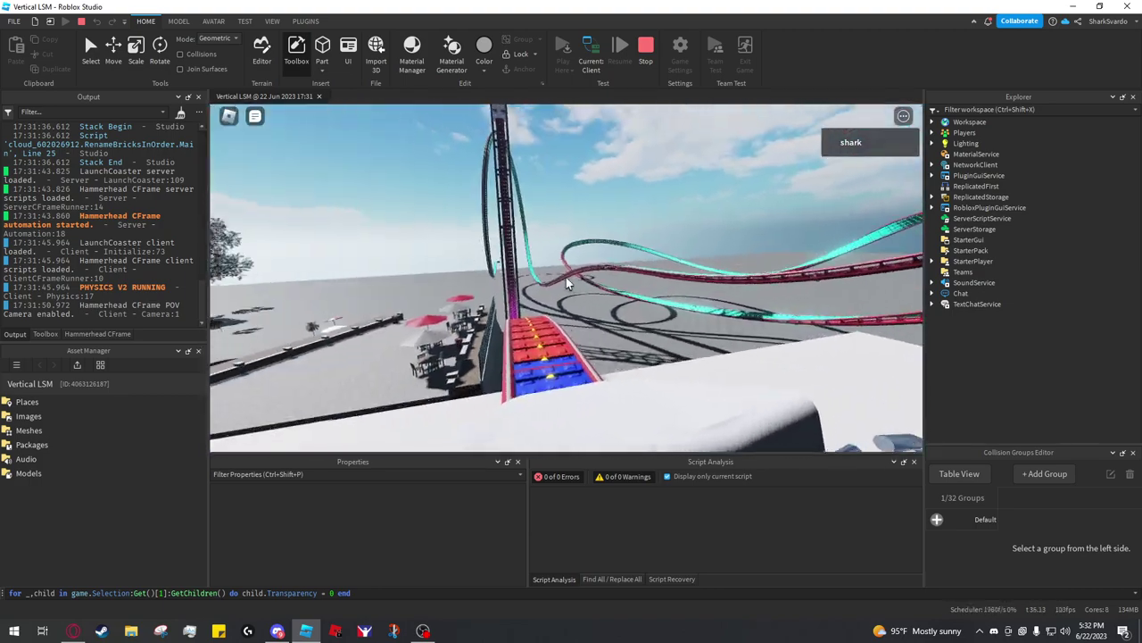
{"action": "scroll", "coordinate": [566, 276], "scroll_direction": "down", "scroll_amount": 4}
{"action": "scroll", "coordinate": [566, 277], "scroll_direction": "up", "scroll_amount": 4}
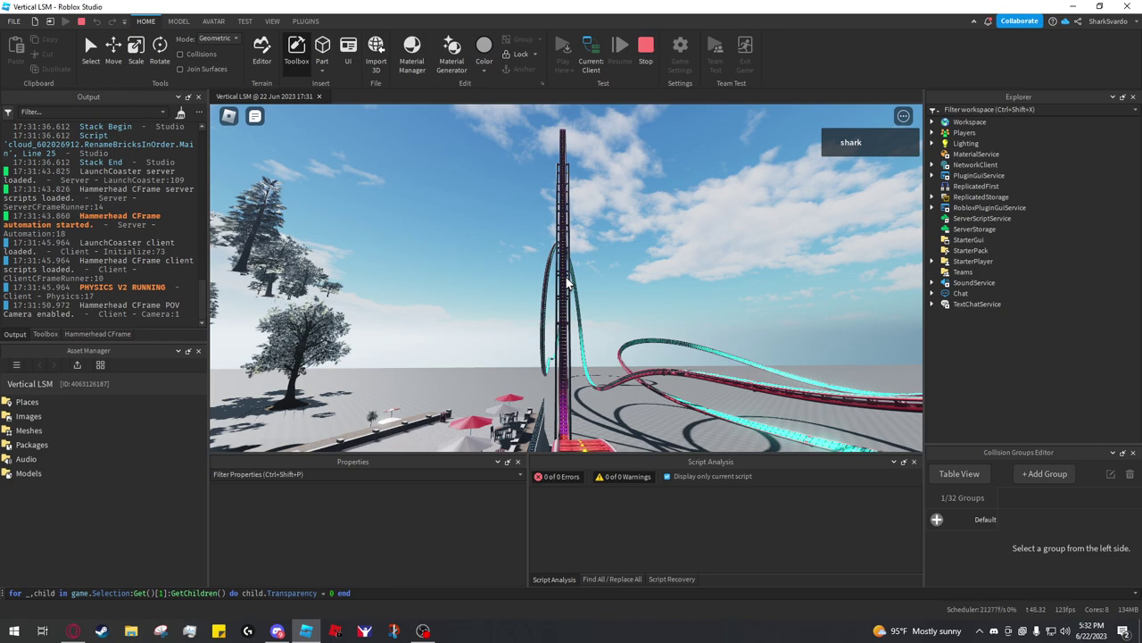
{"action": "scroll", "coordinate": [566, 280], "scroll_direction": "down", "scroll_amount": 10}
{"action": "right_click_drag", "start_coordinate": [567, 280], "coordinate": [605, 317]}
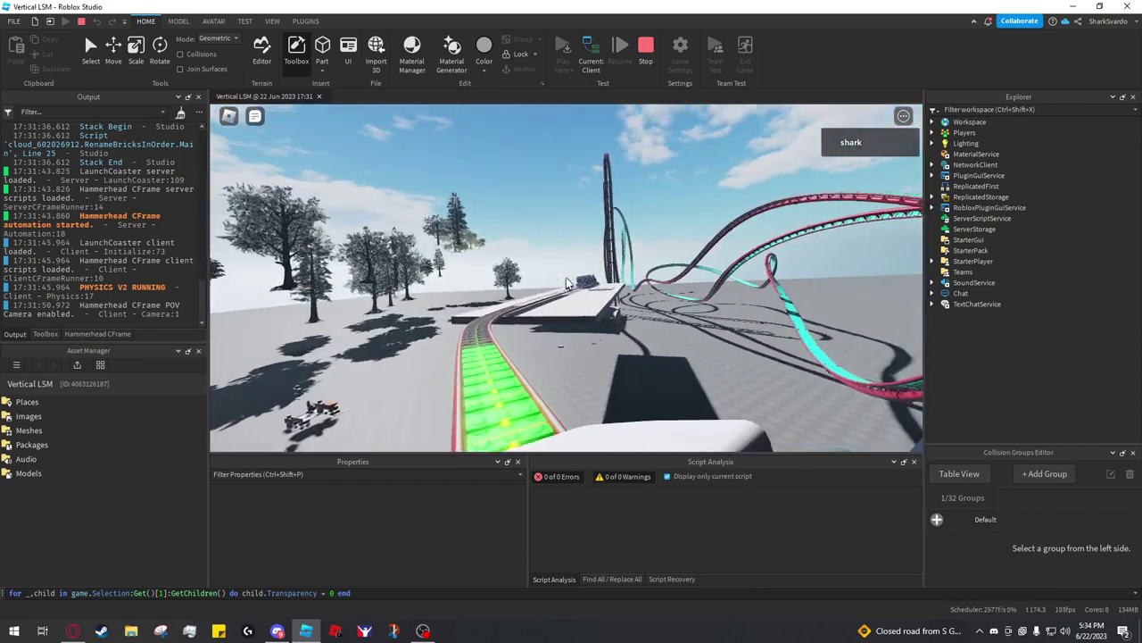
{"action": "scroll", "coordinate": [566, 277], "scroll_direction": "down", "scroll_amount": 6}
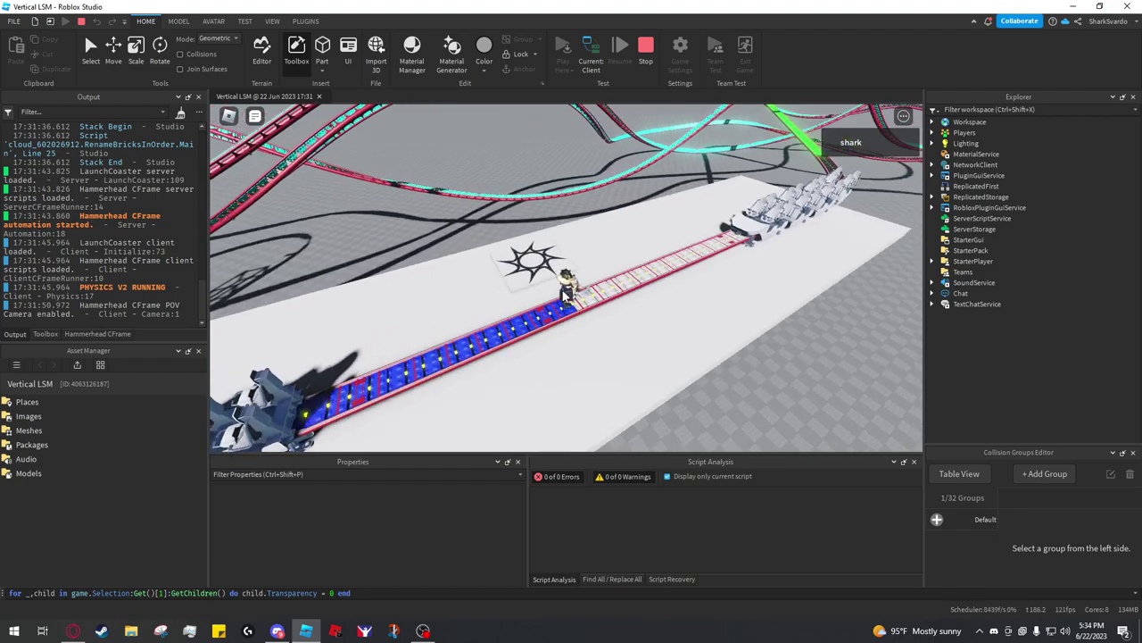
Step: Walk the avatar around the station platform and examine how the trains enter and leave the station
{"action": "right_click_drag", "start_coordinate": [564, 297], "coordinate": [563, 297]}
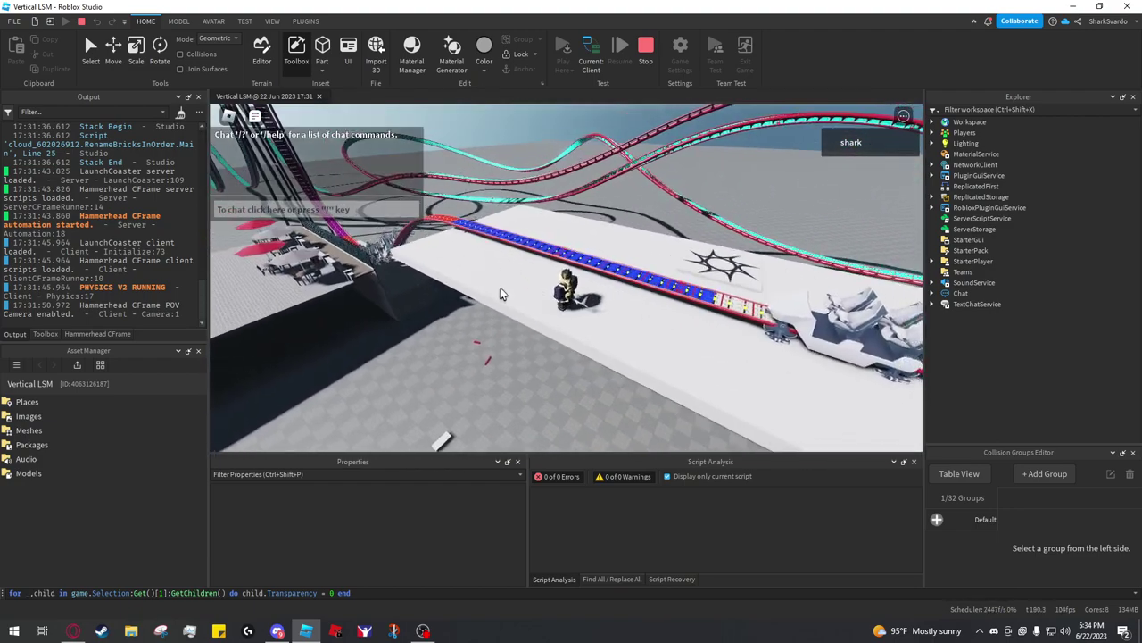
{"action": "key", "text": "w"}
{"action": "right_click_drag", "start_coordinate": [501, 289], "coordinate": [501, 288]}
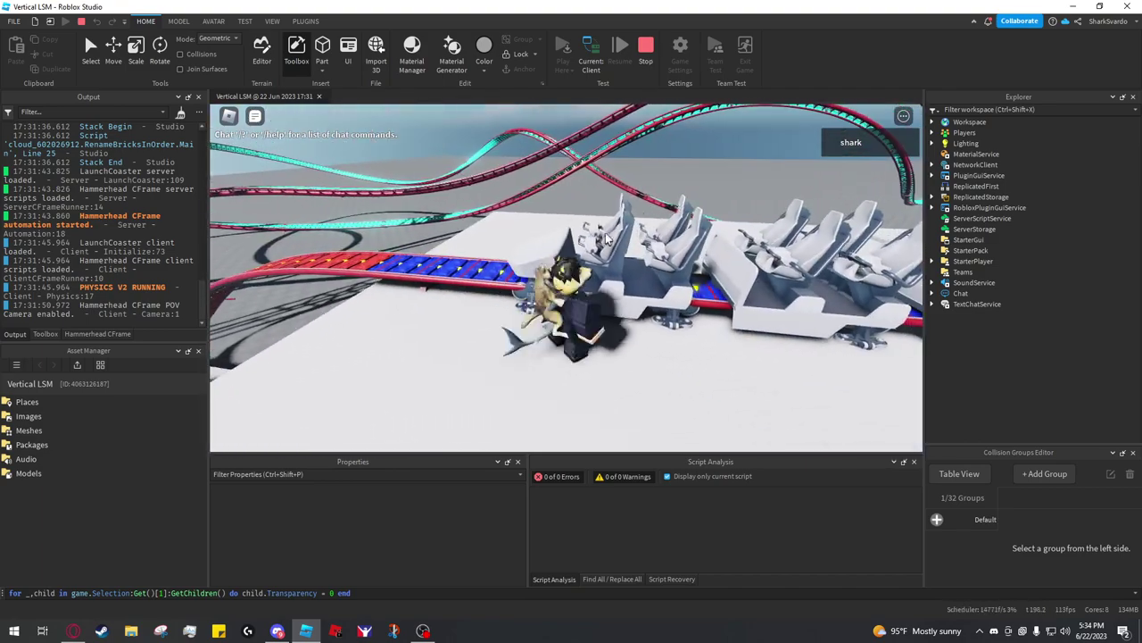
{"action": "right_click_drag", "start_coordinate": [646, 282], "coordinate": [635, 320]}
{"action": "scroll", "coordinate": [646, 282], "scroll_direction": "down", "scroll_amount": 5}
{"action": "scroll", "coordinate": [646, 282], "scroll_direction": "up", "scroll_amount": 3}
{"action": "scroll", "coordinate": [646, 282], "scroll_direction": "up", "scroll_amount": 4}
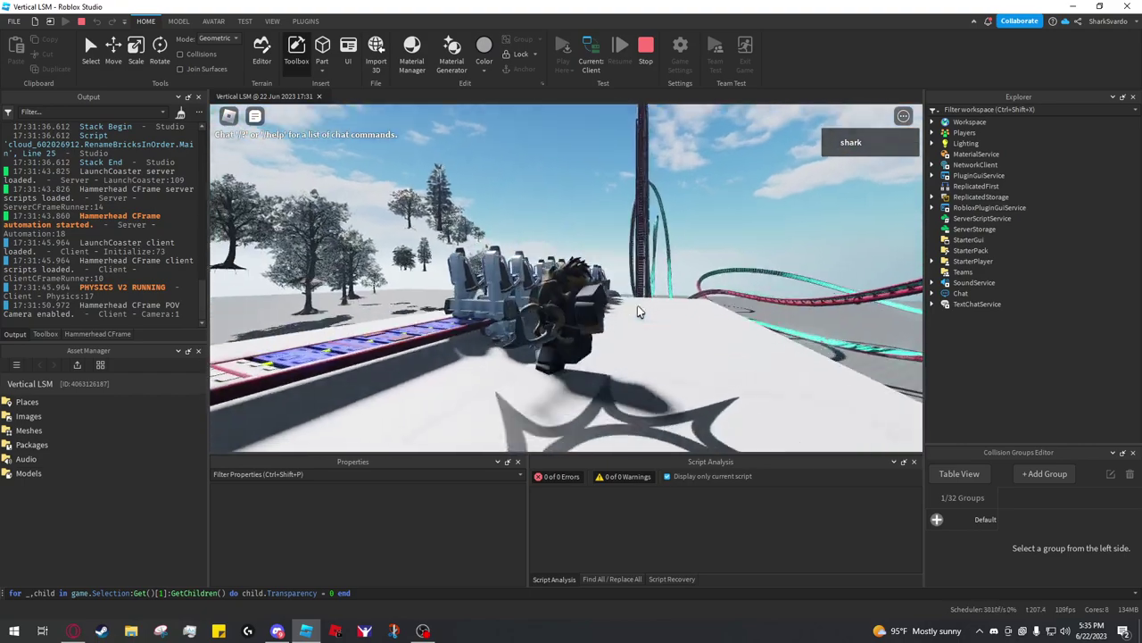
{"action": "key", "text": "w"}
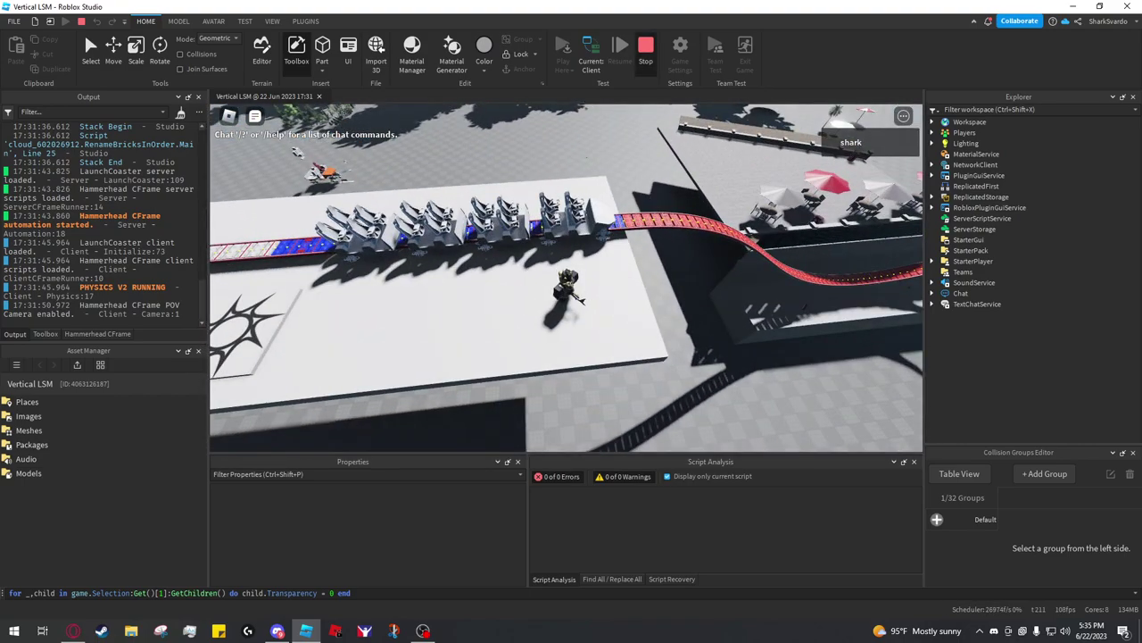
Step: Stop the play test and set LaunchCoaster's car separation to 0.5 and Up Offset to 2.5
{"action": "key", "text": "shift+F5"}
{"action": "scroll", "coordinate": [1026, 219], "scroll_direction": "up", "scroll_amount": 3}
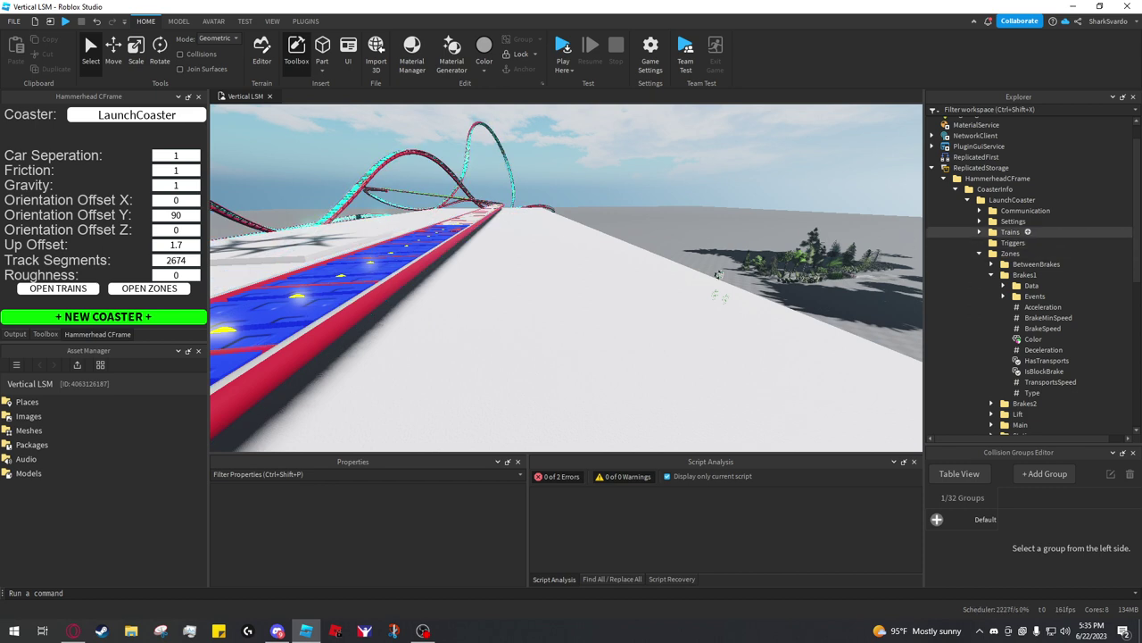
{"action": "left_click", "coordinate": [980, 220]}
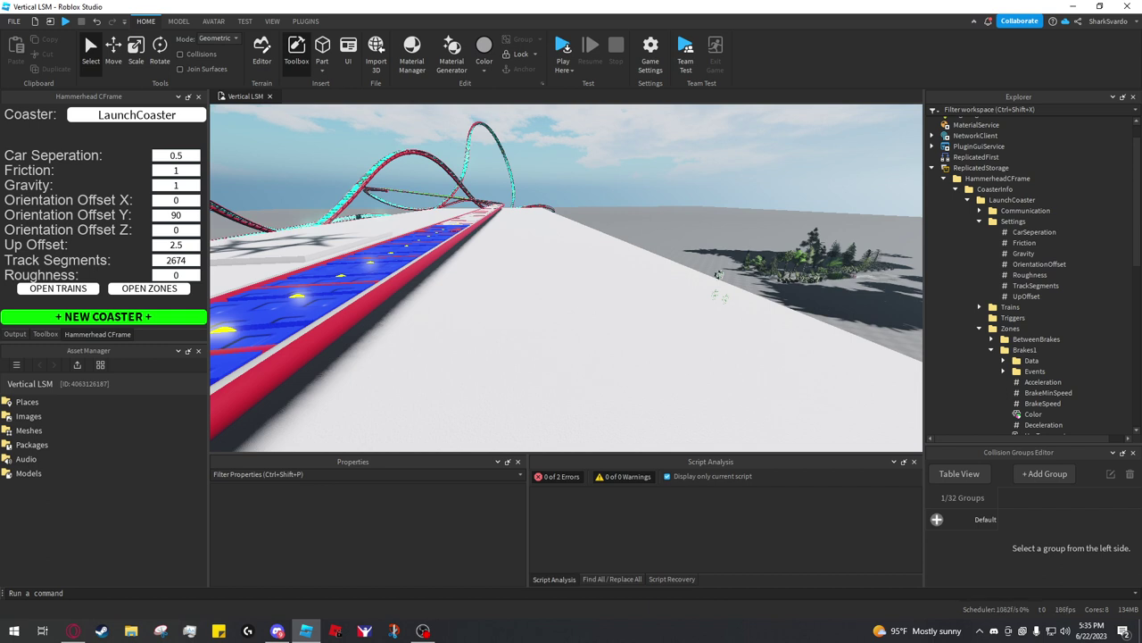
Step: Set the Brakes1 zone's BrakeMinSpeed and BrakeSpeed both to 15
{"action": "left_click", "coordinate": [149, 288]}
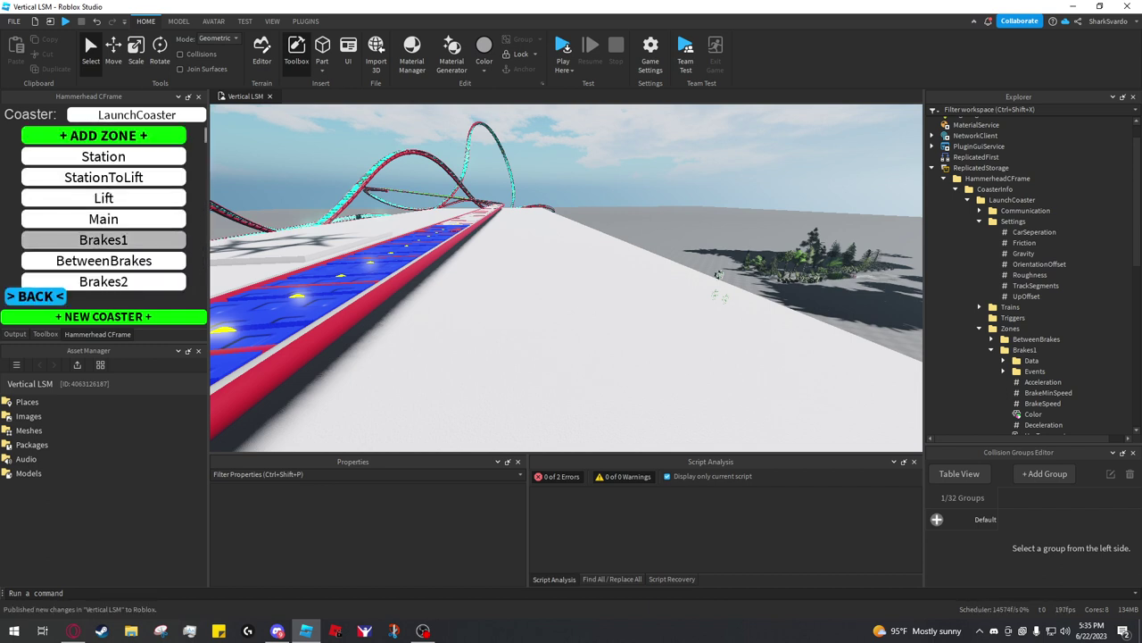
{"action": "left_click", "coordinate": [103, 239]}
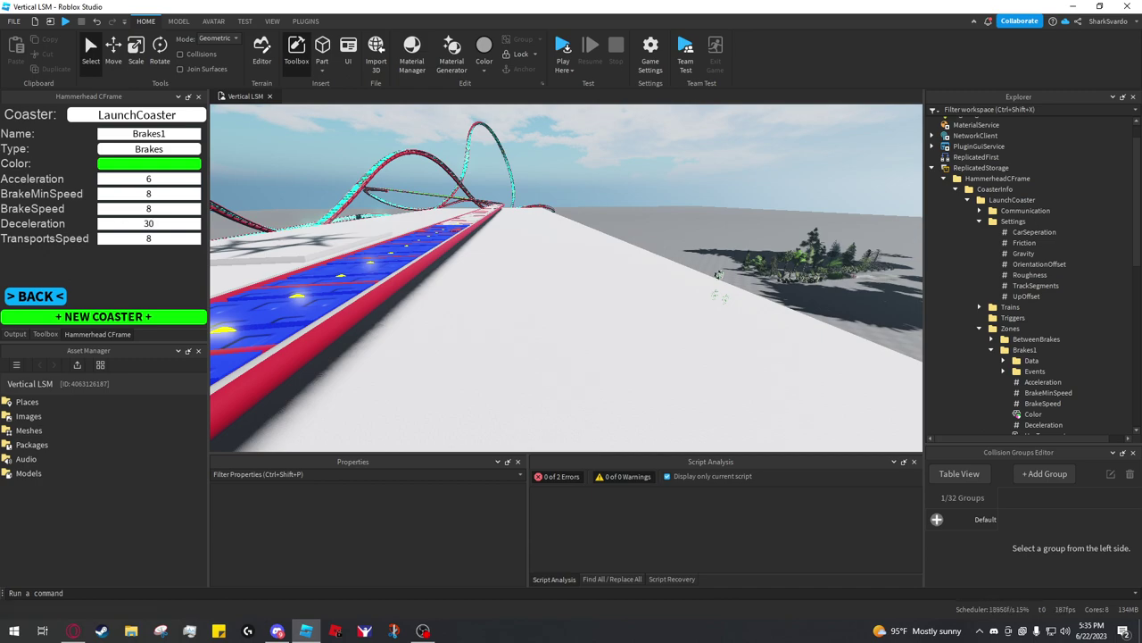
{"action": "key", "text": "w"}
{"action": "right_click_drag", "start_coordinate": [566, 277], "coordinate": [660, 330]}
{"action": "key", "text": "q"}
{"action": "left_click", "coordinate": [149, 194]}
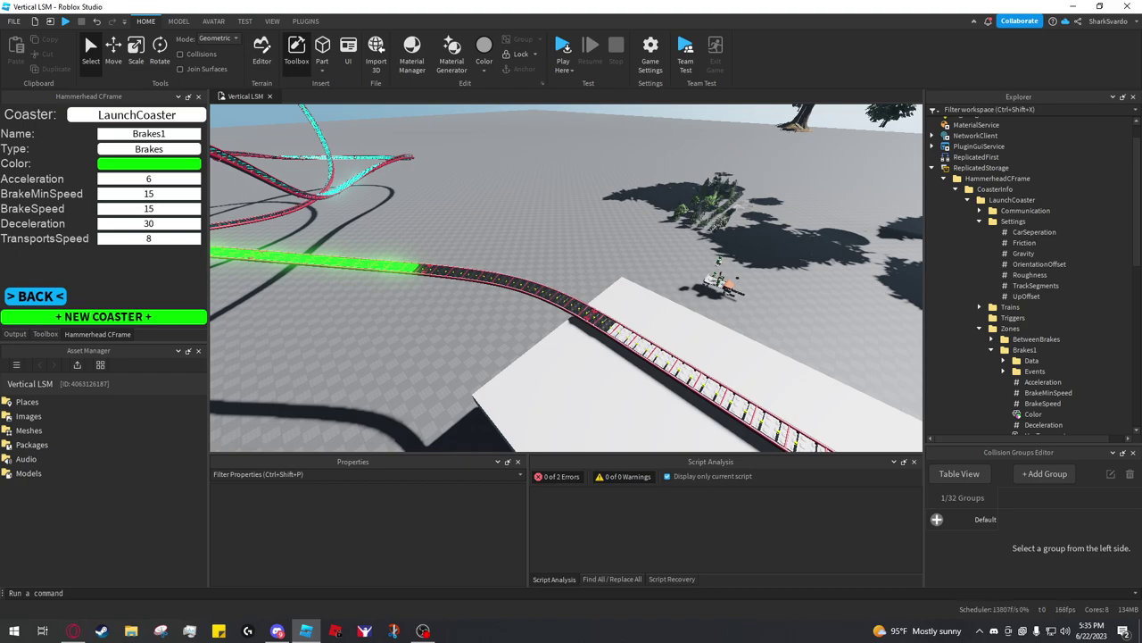
Step: Set the Lift zone's Acceleration to 120 and TransportsSpeed to 25
{"action": "key", "text": "a"}
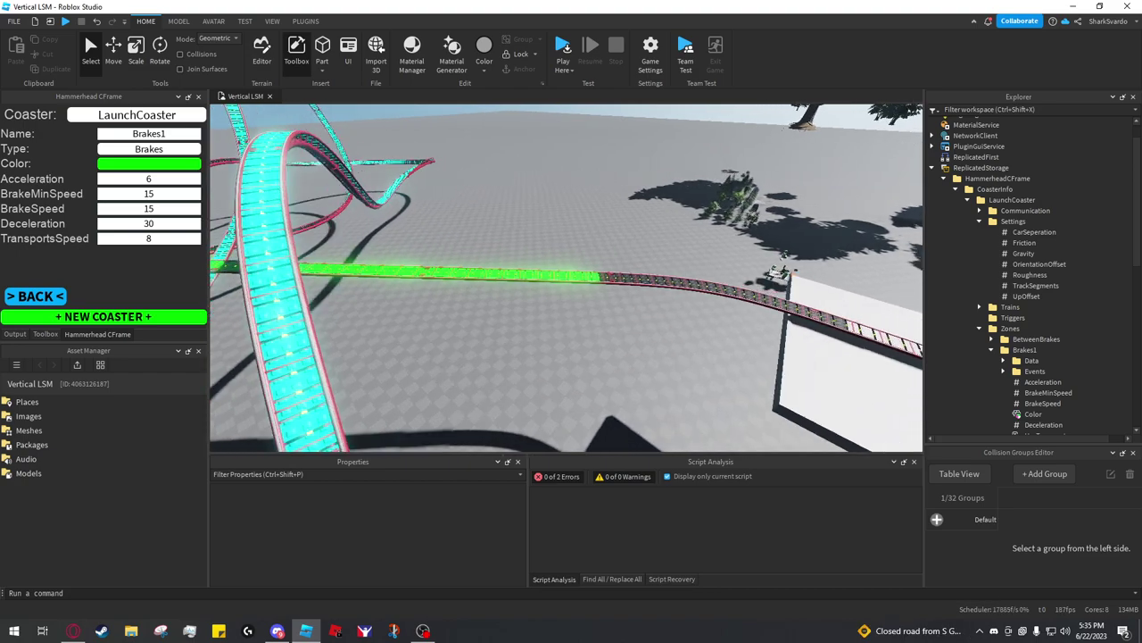
{"action": "right_click_drag", "start_coordinate": [566, 278], "coordinate": [750, 214]}
{"action": "left_click", "coordinate": [36, 296]}
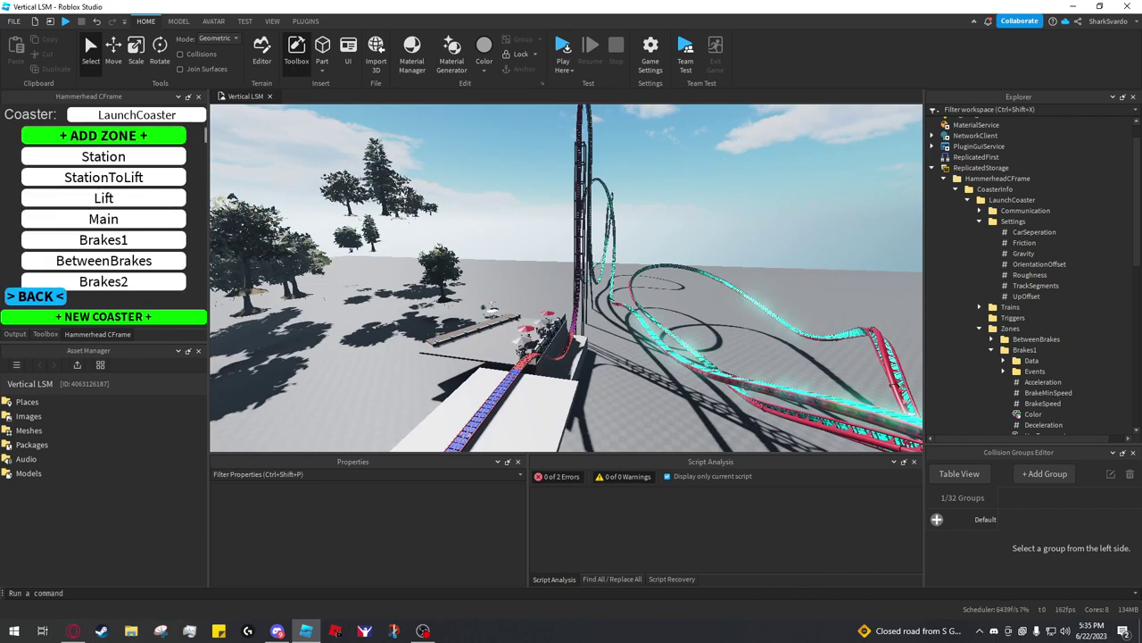
{"action": "left_click", "coordinate": [103, 197]}
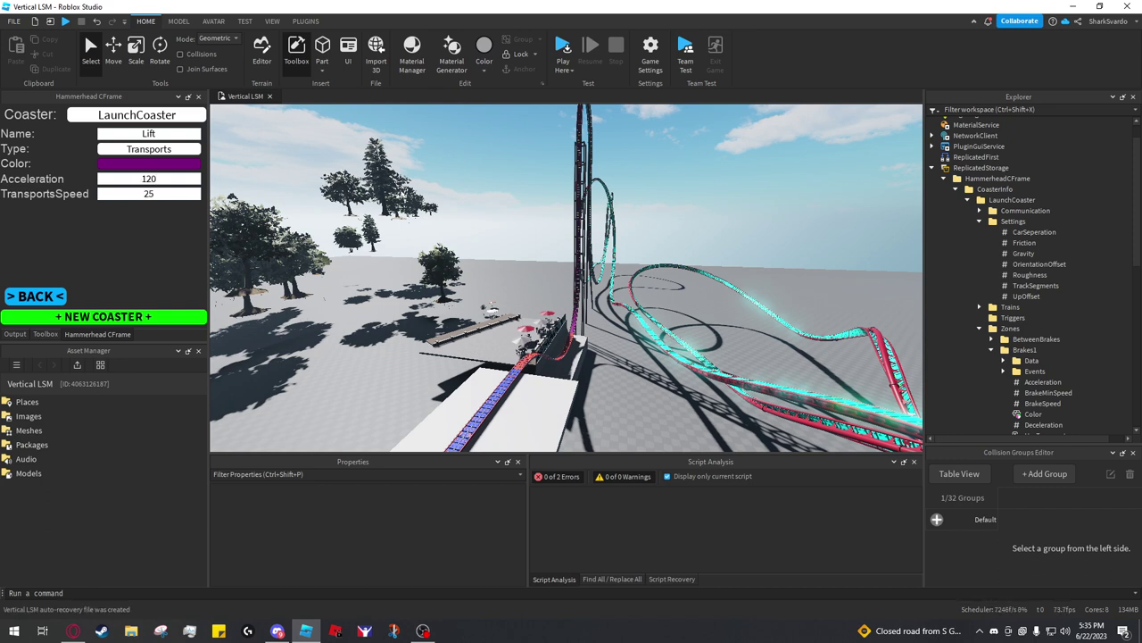
Step: Show the Output log and start a new play test from the station end nearest the red StationToLift track
{"action": "right_click_drag", "start_coordinate": [567, 277], "coordinate": [569, 348]}
{"action": "key", "text": "w"}
{"action": "right_click_drag", "start_coordinate": [567, 278], "coordinate": [461, 308]}
{"action": "left_click", "coordinate": [15, 334]}
{"action": "key", "text": "w"}
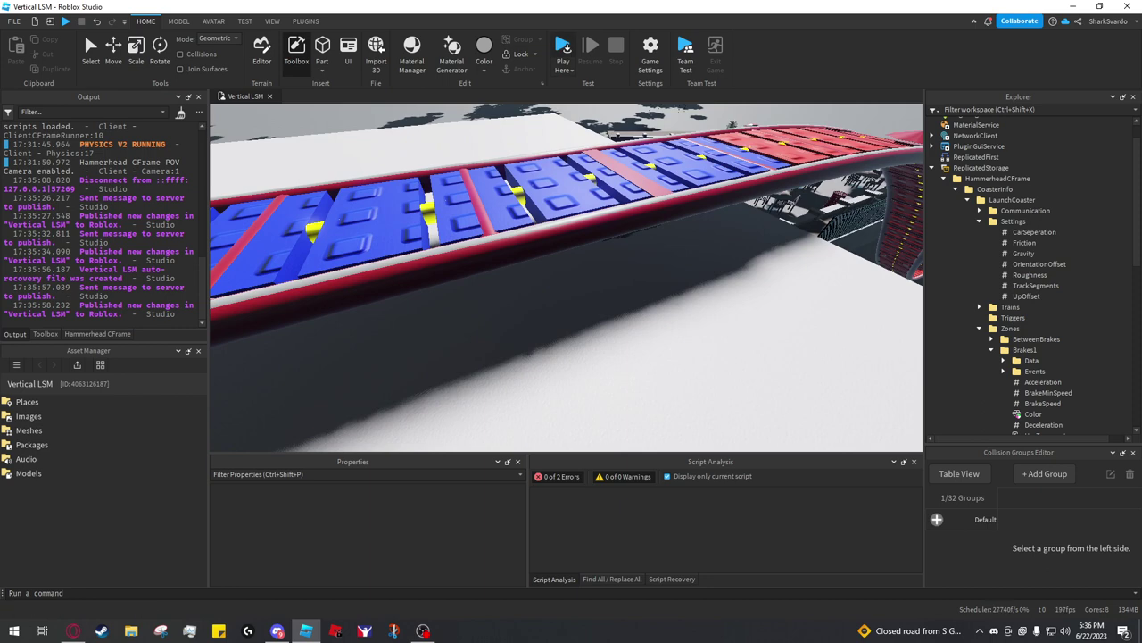
{"action": "key", "text": "F5"}
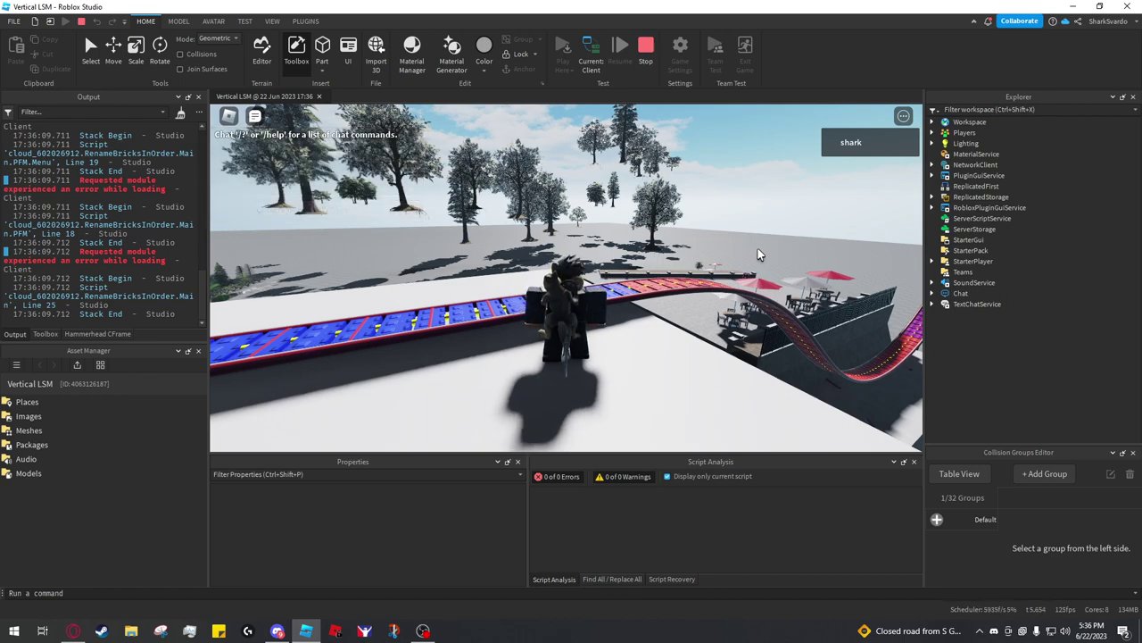
Step: Walk the avatar to the train in the station and jump onto its front car
{"action": "right_click_drag", "start_coordinate": [729, 396], "coordinate": [728, 408]}
{"action": "key", "text": "s"}
{"action": "key", "text": "d"}
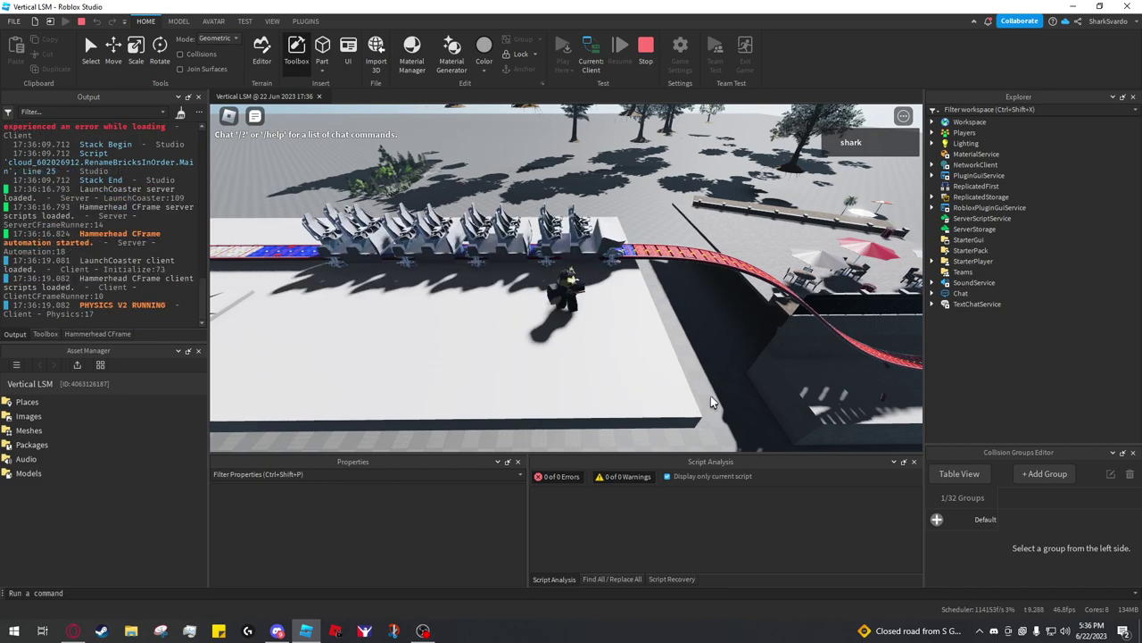
{"action": "scroll", "coordinate": [703, 388], "scroll_direction": "up", "scroll_amount": 2}
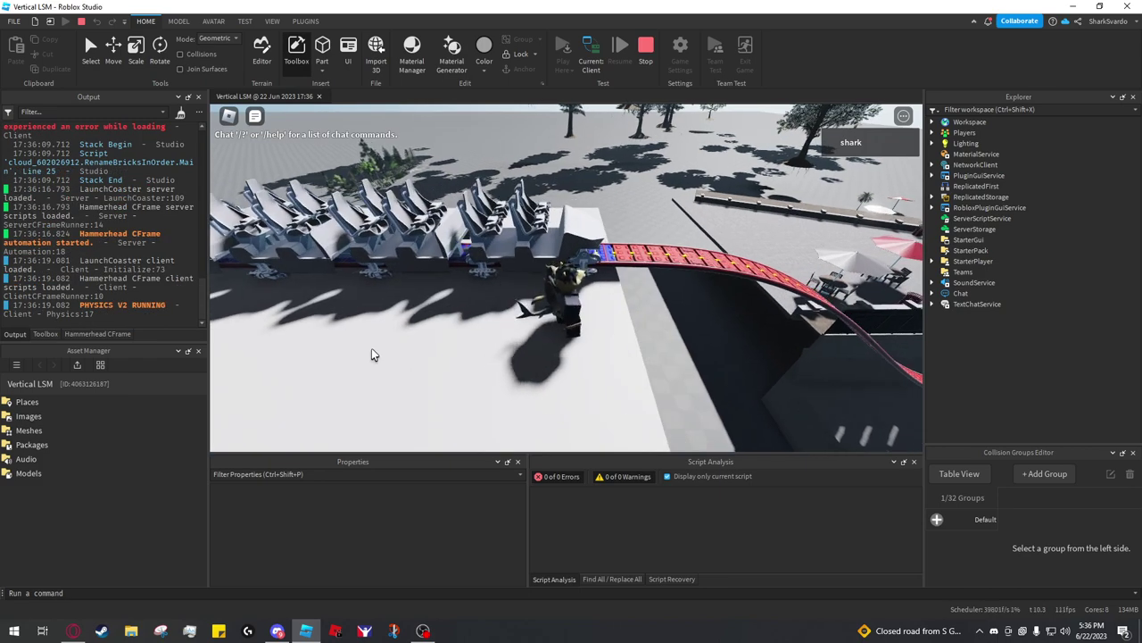
{"action": "key", "text": "w"}
{"action": "key", "text": "space"}
{"action": "key", "text": "space"}
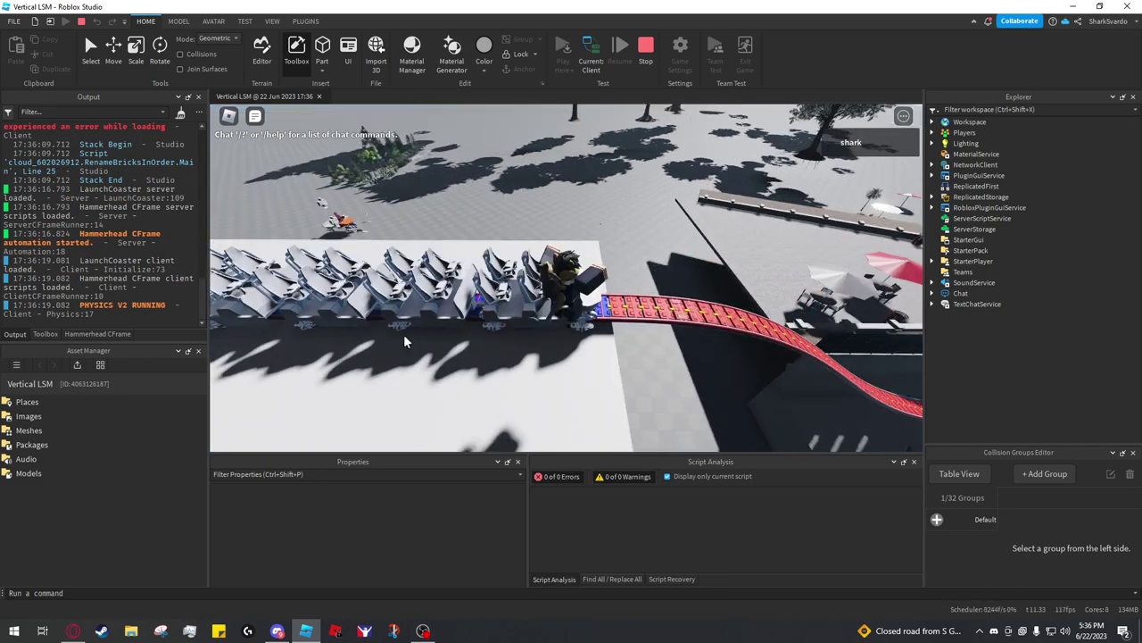
{"action": "key", "text": "w"}
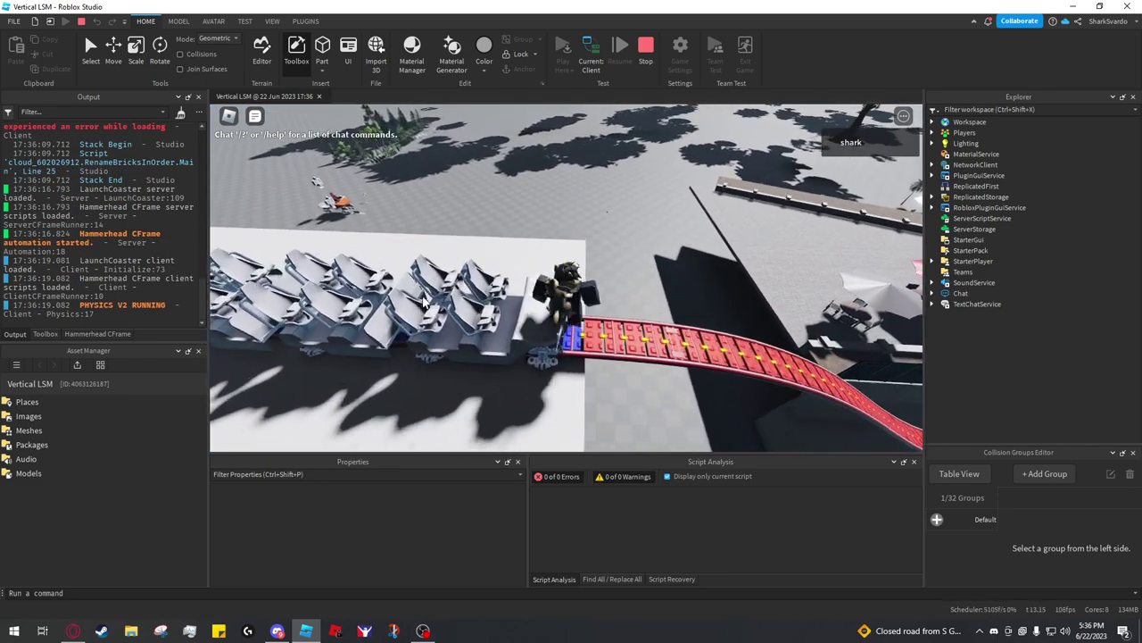
Step: Ride the train around the full circuit back to the station and stop the play test
{"action": "key", "text": "a"}
{"action": "scroll", "coordinate": [423, 303], "scroll_direction": "up", "scroll_amount": 5}
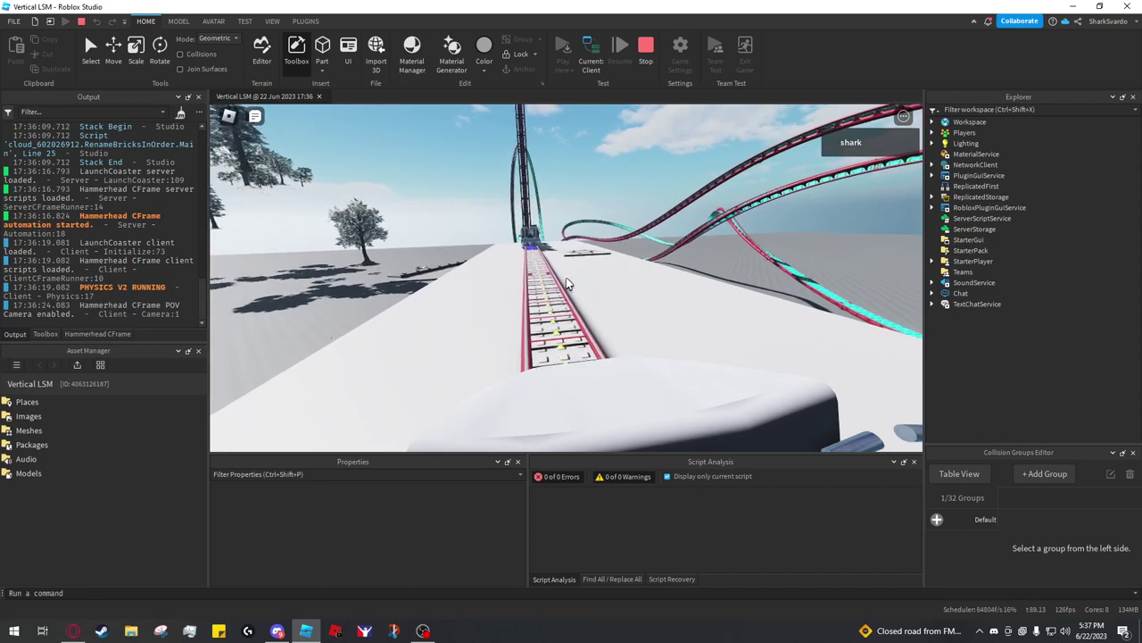
{"action": "scroll", "coordinate": [566, 283], "scroll_direction": "down", "scroll_amount": 5}
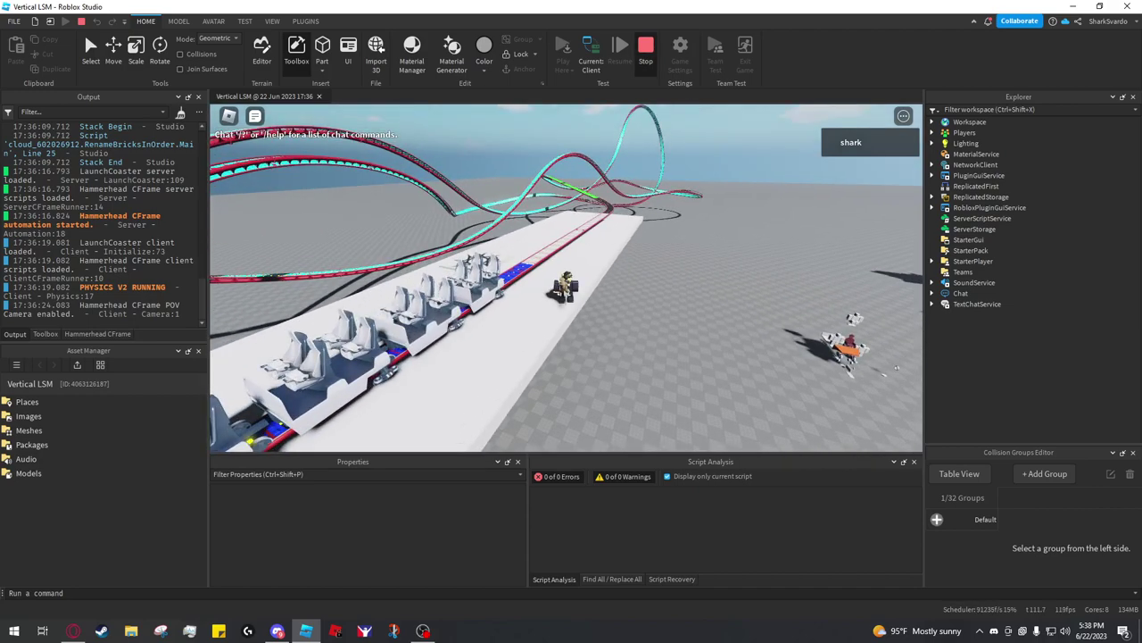
{"action": "left_click", "coordinate": [81, 22]}
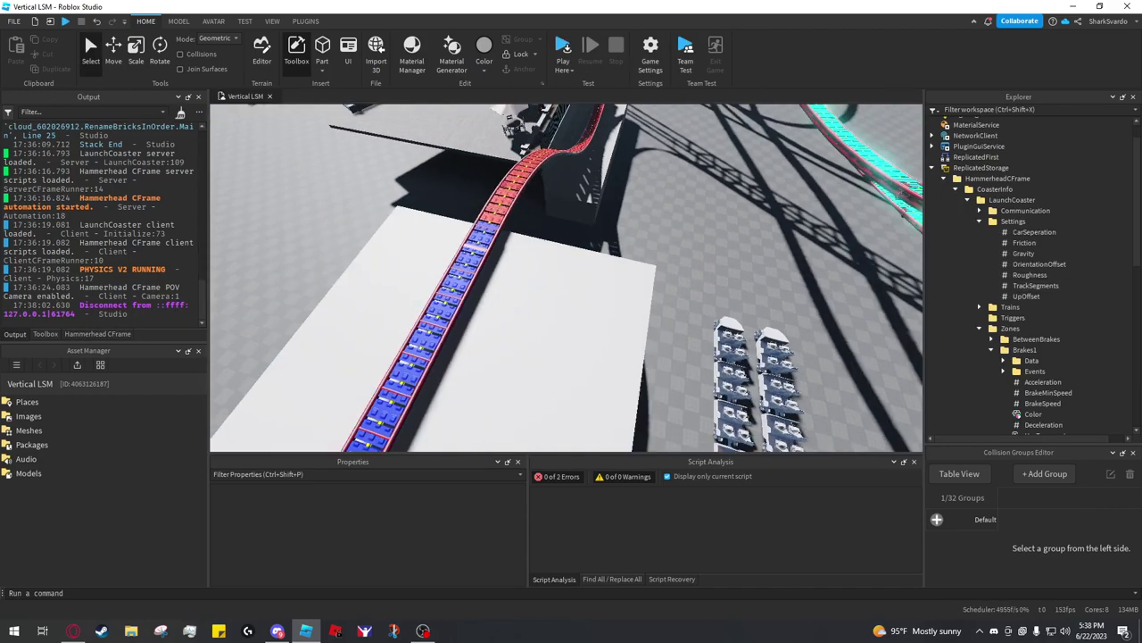
Step: Add an ObjectValue to the Triggers folder of LaunchCoaster in ReplicatedStorage
{"action": "right_click_drag", "start_coordinate": [566, 277], "coordinate": [402, 285]}
{"action": "key", "text": "w"}
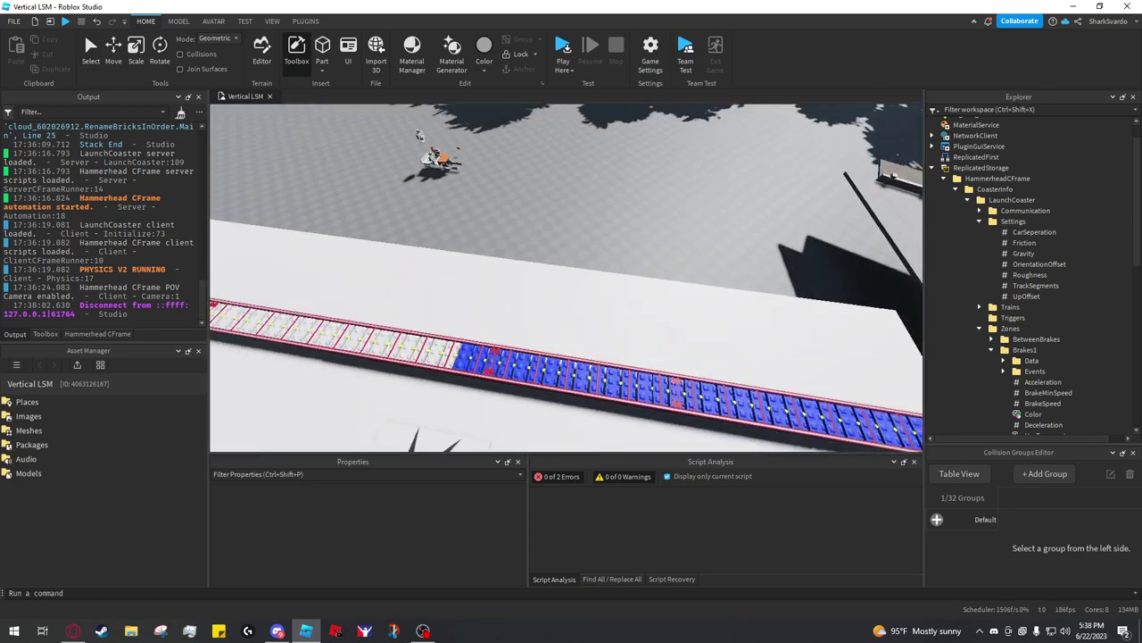
{"action": "left_click", "coordinate": [1032, 242]}
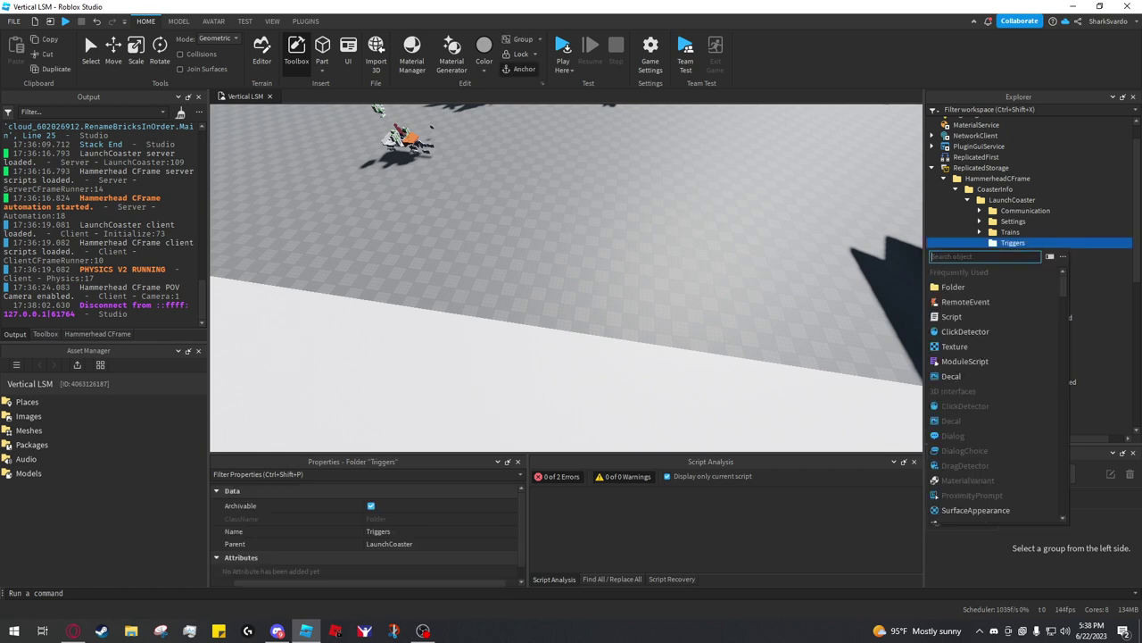
{"action": "type", "text": "objec"}
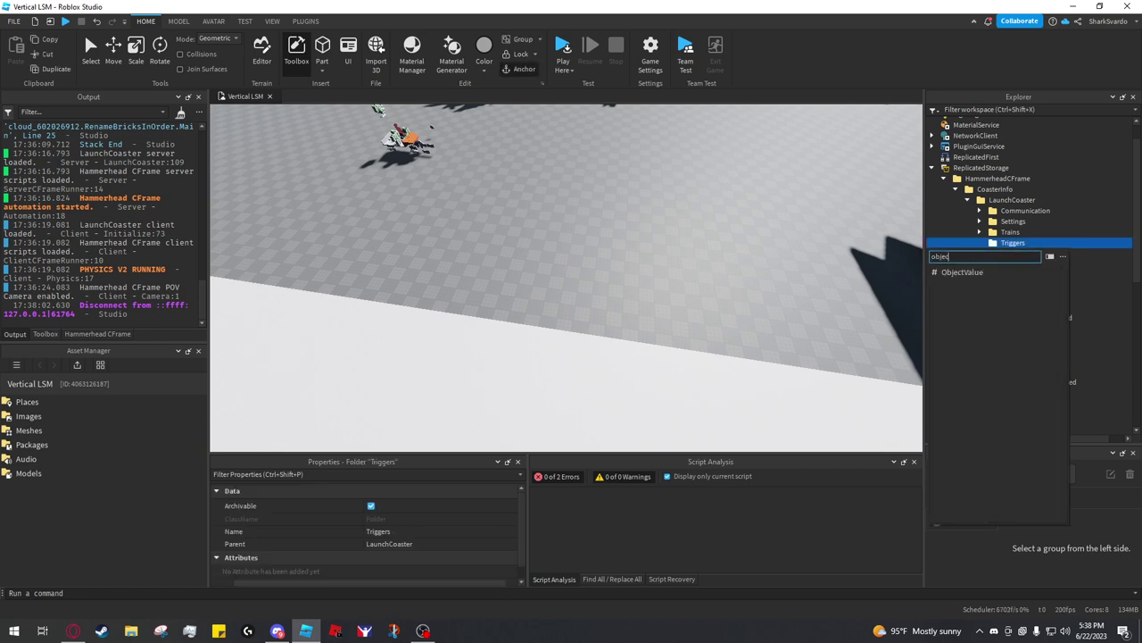
{"action": "key", "text": "Return"}
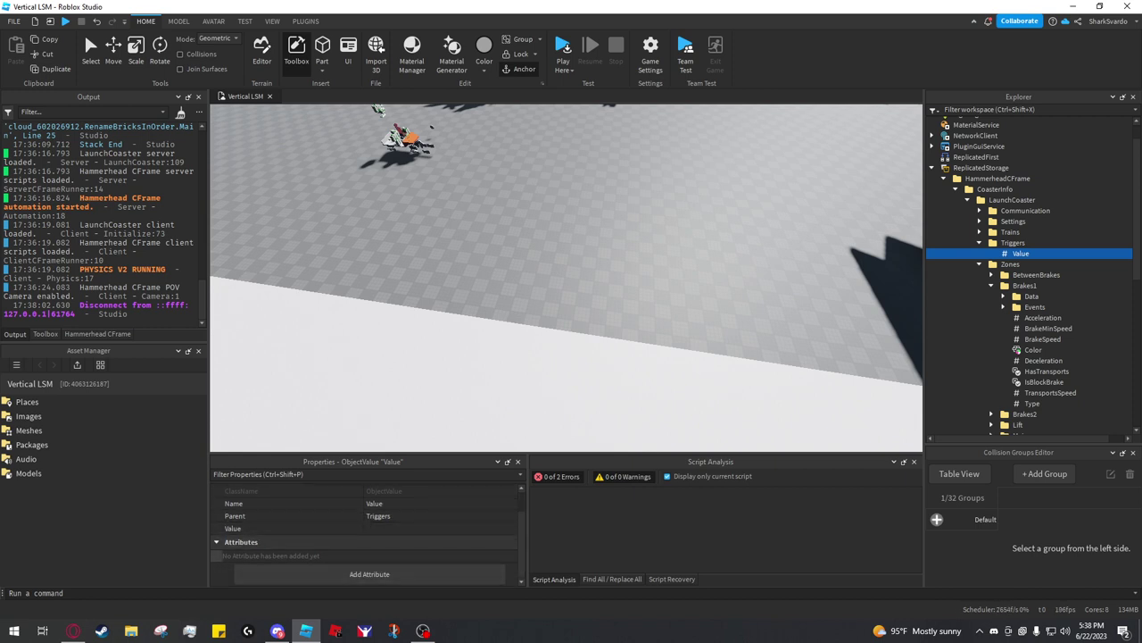
Step: Add a string attribute named Train to the new ObjectValue in Triggers
{"action": "left_click", "coordinate": [370, 573]}
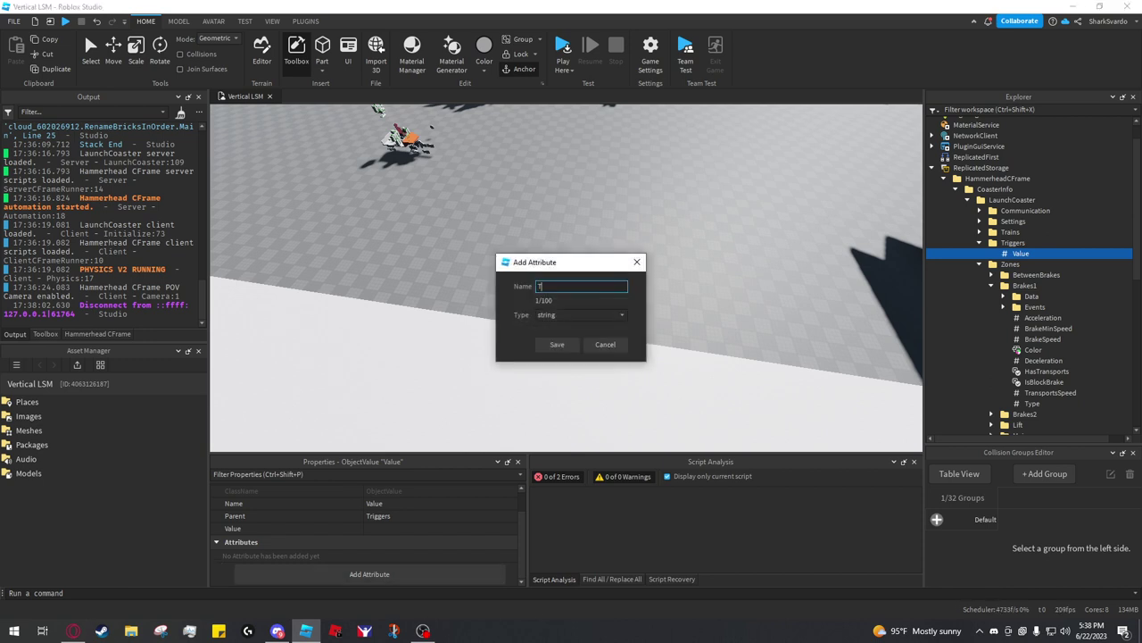
{"action": "key", "text": "Return"}
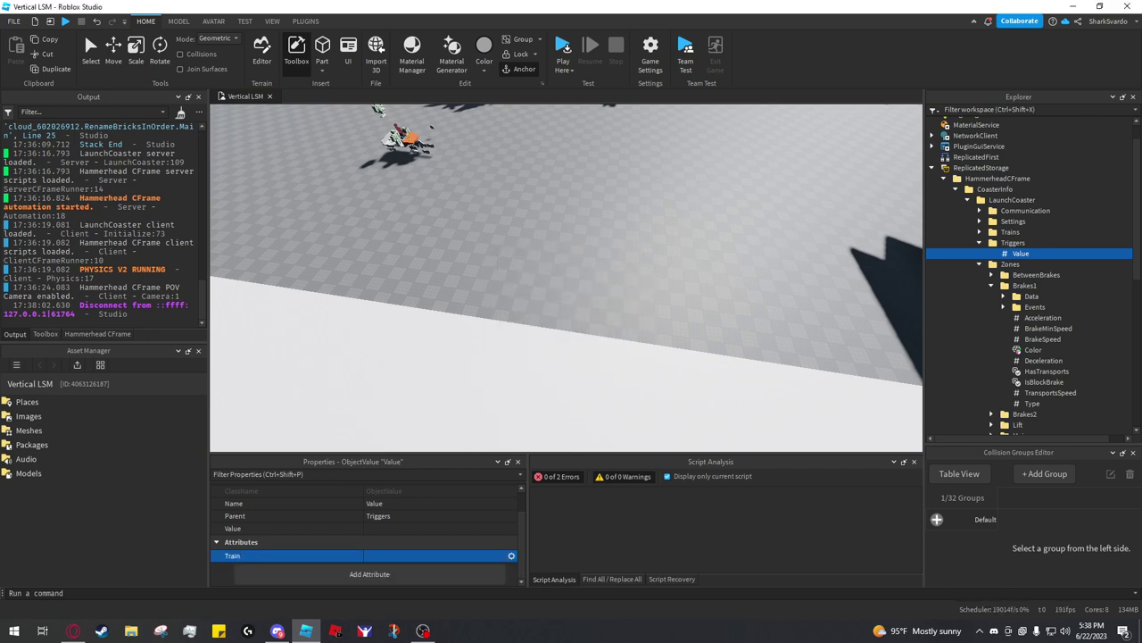
{"action": "left_click", "coordinate": [566, 278]}
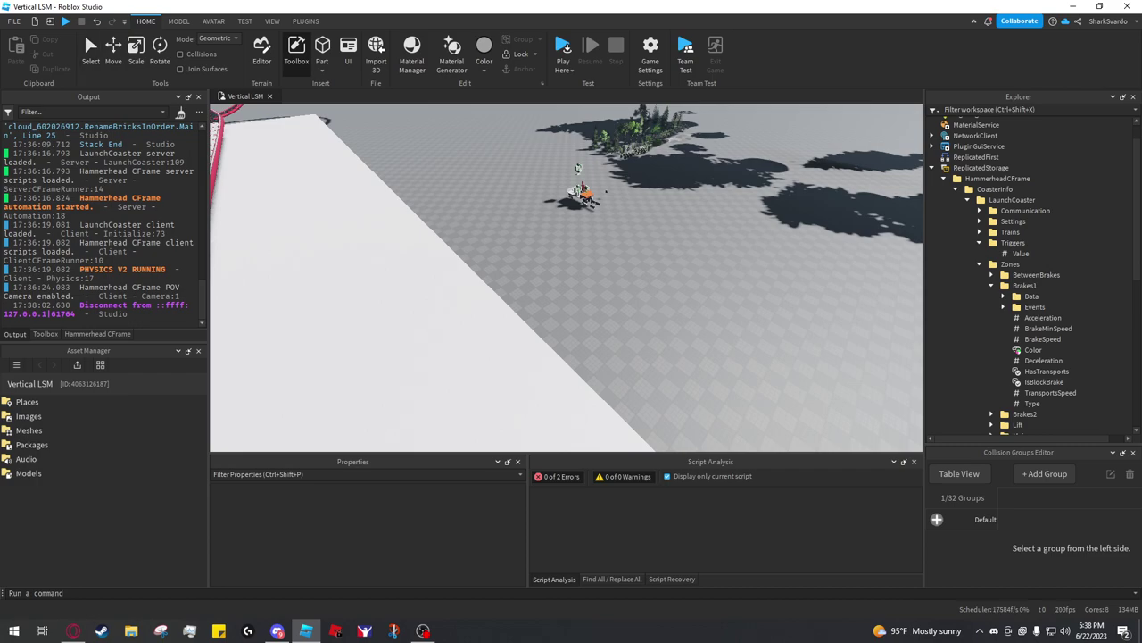
{"action": "right_click_drag", "start_coordinate": [566, 277], "coordinate": [295, 285]}
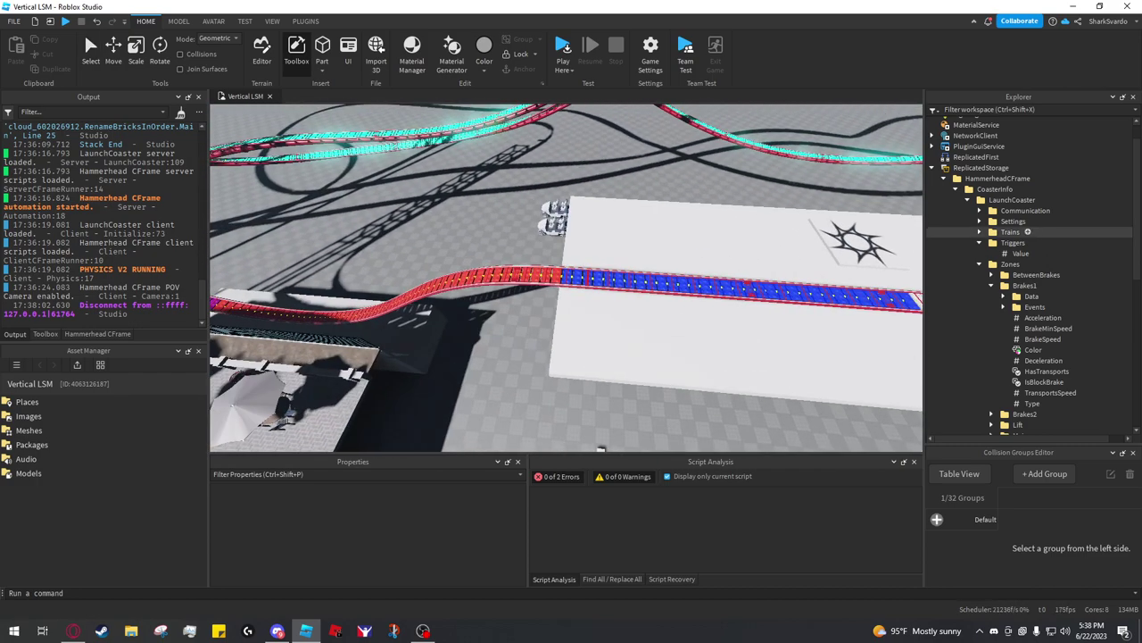
Step: Look up the number of a red track part just past the station and rename the Triggers ObjectValue as 23
{"action": "left_click", "coordinate": [1034, 253]}
{"action": "right_click_drag", "start_coordinate": [714, 277], "coordinate": [725, 277]}
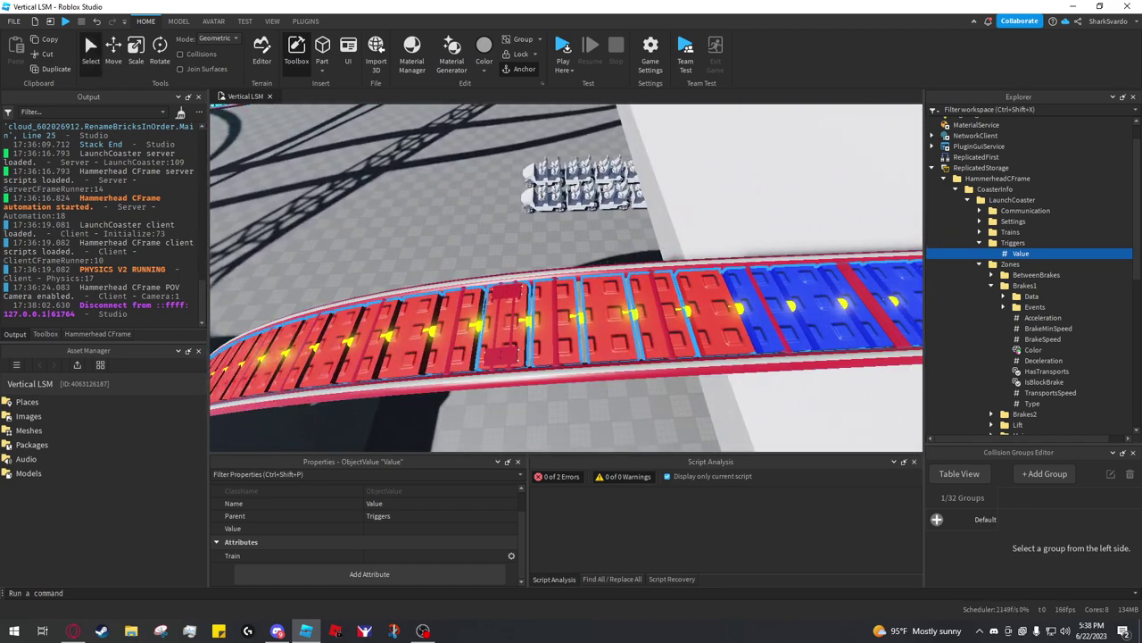
{"action": "left_click", "coordinate": [556, 321]}
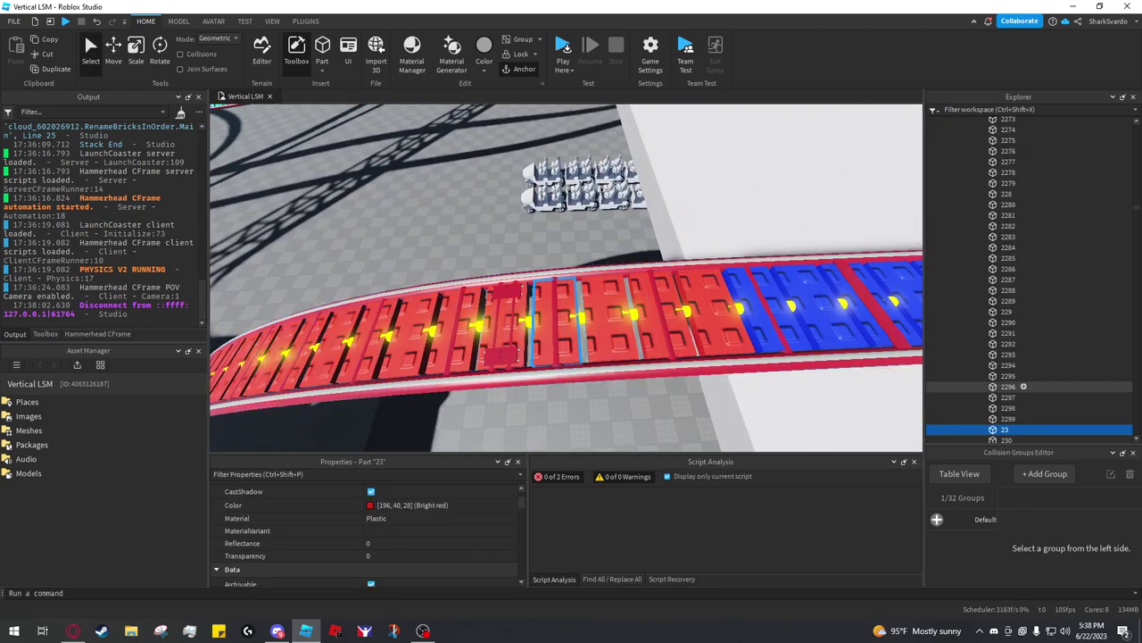
{"action": "left_click_drag", "start_coordinate": [1137, 207], "coordinate": [1137, 127]}
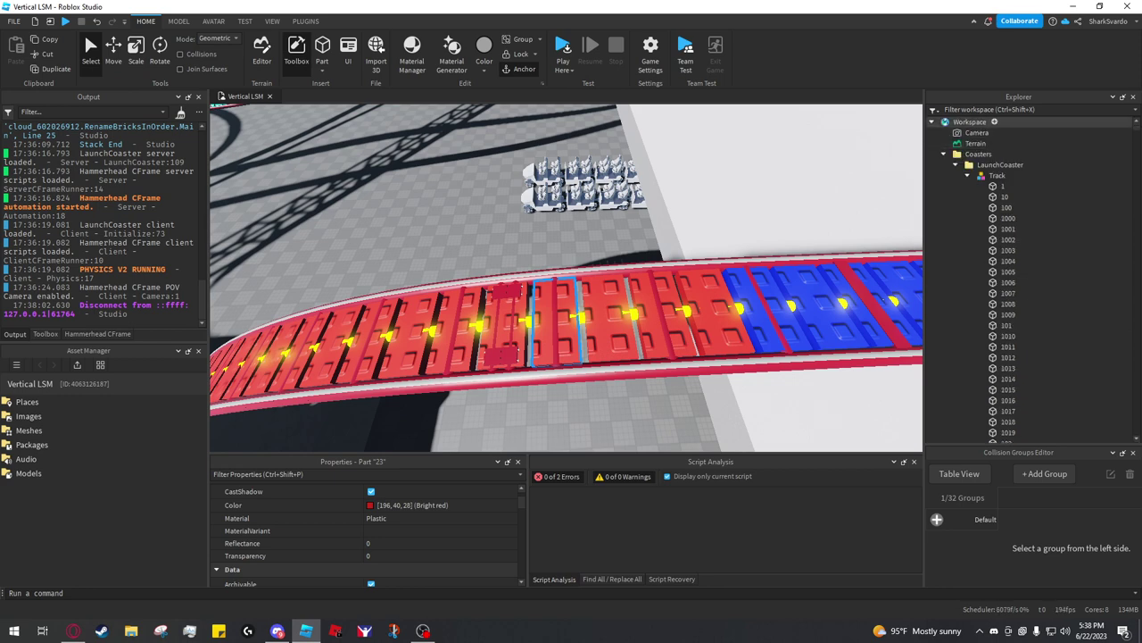
{"action": "left_click", "coordinate": [931, 122]}
{"action": "left_click", "coordinate": [1035, 282]}
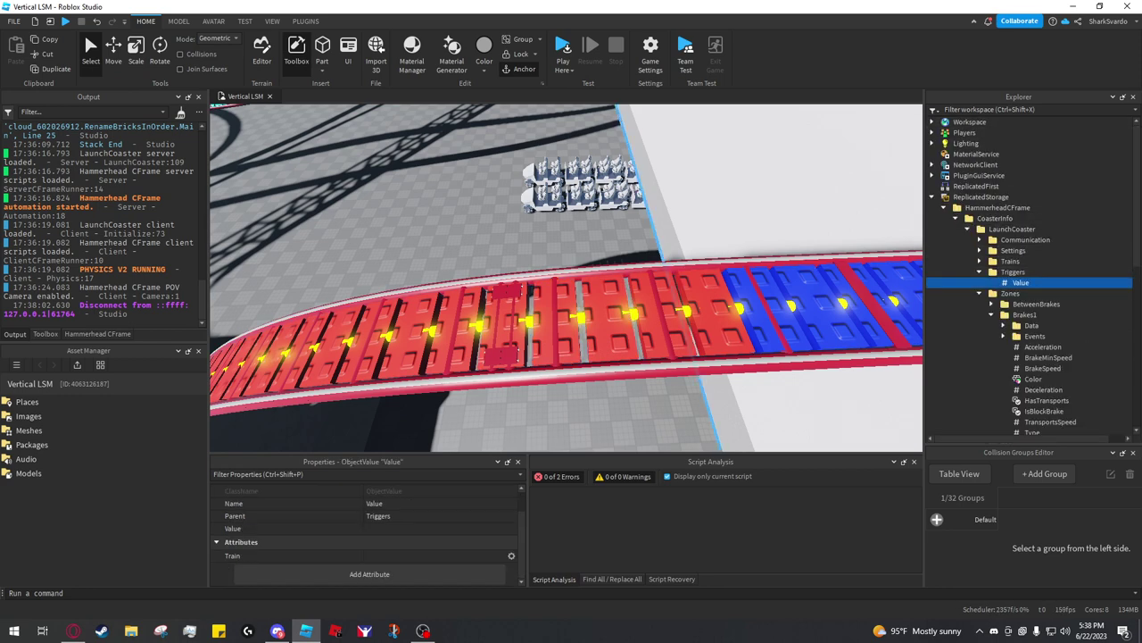
{"action": "key", "text": "F2"}
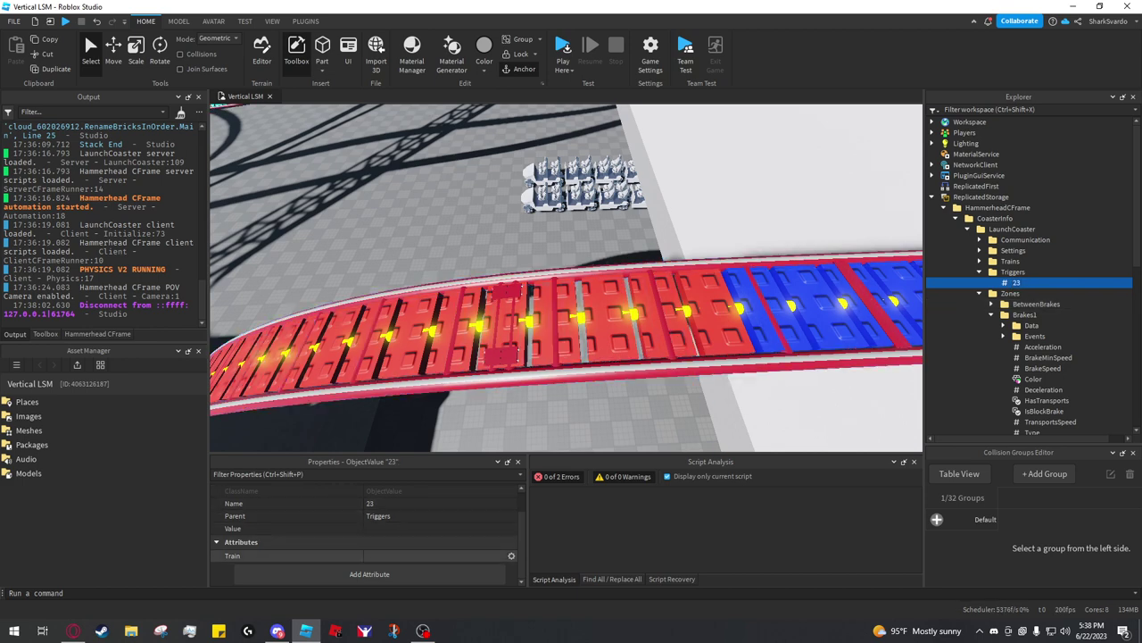
Step: Delete the Train attribute from the 23 ObjectValue
{"action": "scroll", "coordinate": [384, 556], "scroll_direction": "up", "scroll_amount": 1}
{"action": "scroll", "coordinate": [368, 535], "scroll_direction": "down", "scroll_amount": 1}
{"action": "scroll", "coordinate": [368, 535], "scroll_direction": "up", "scroll_amount": 1}
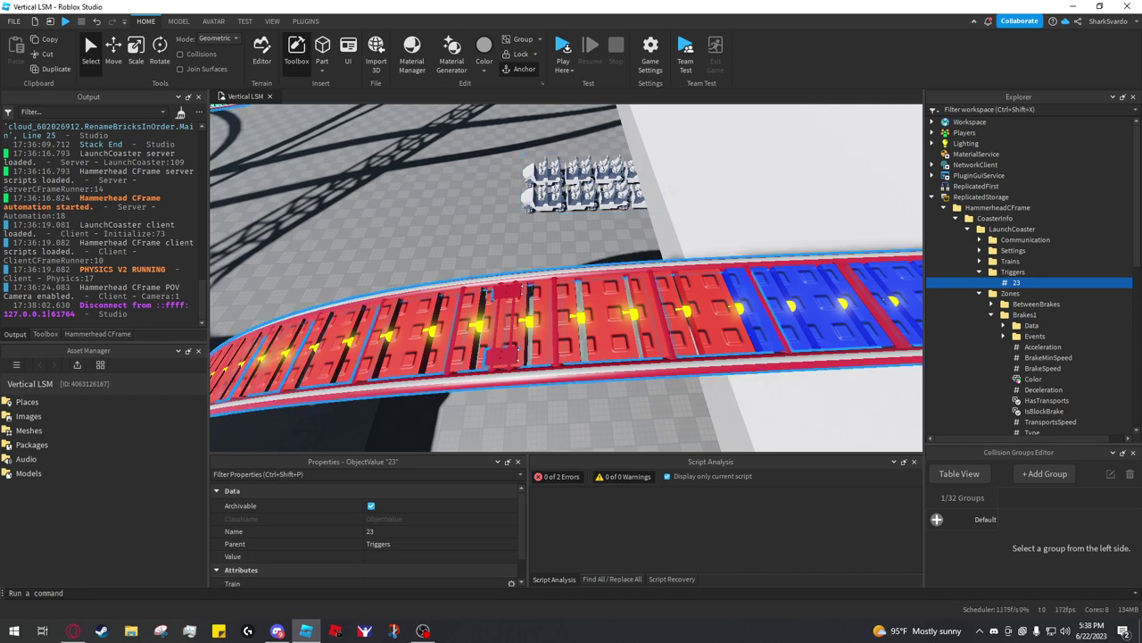
{"action": "scroll", "coordinate": [368, 544], "scroll_direction": "down", "scroll_amount": 1}
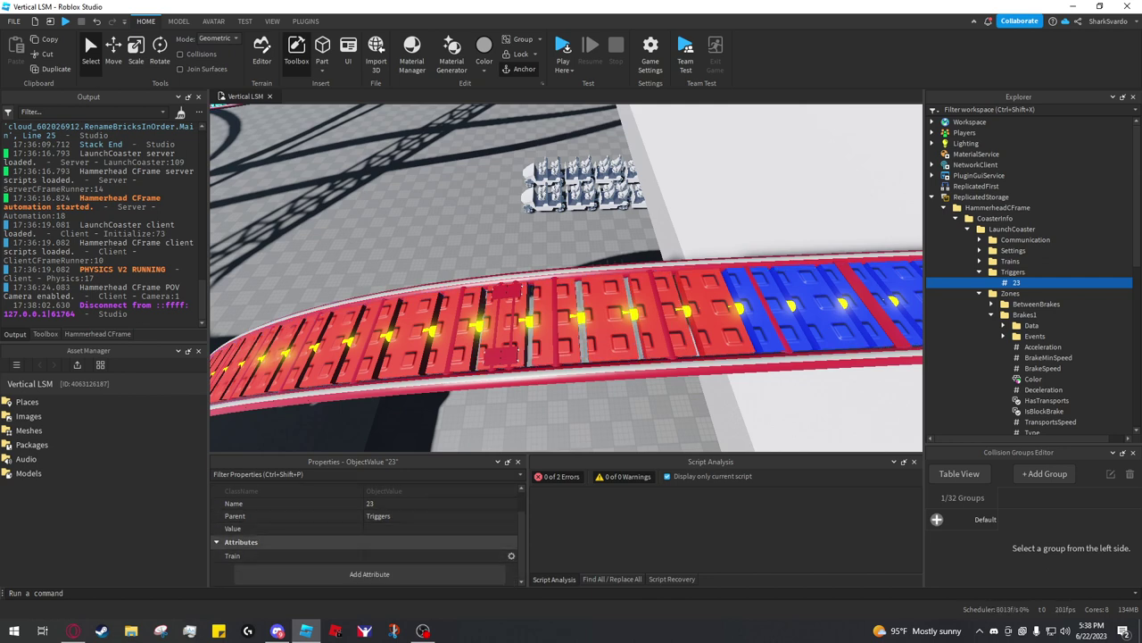
{"action": "left_click", "coordinate": [511, 555]}
{"action": "left_click", "coordinate": [490, 567]}
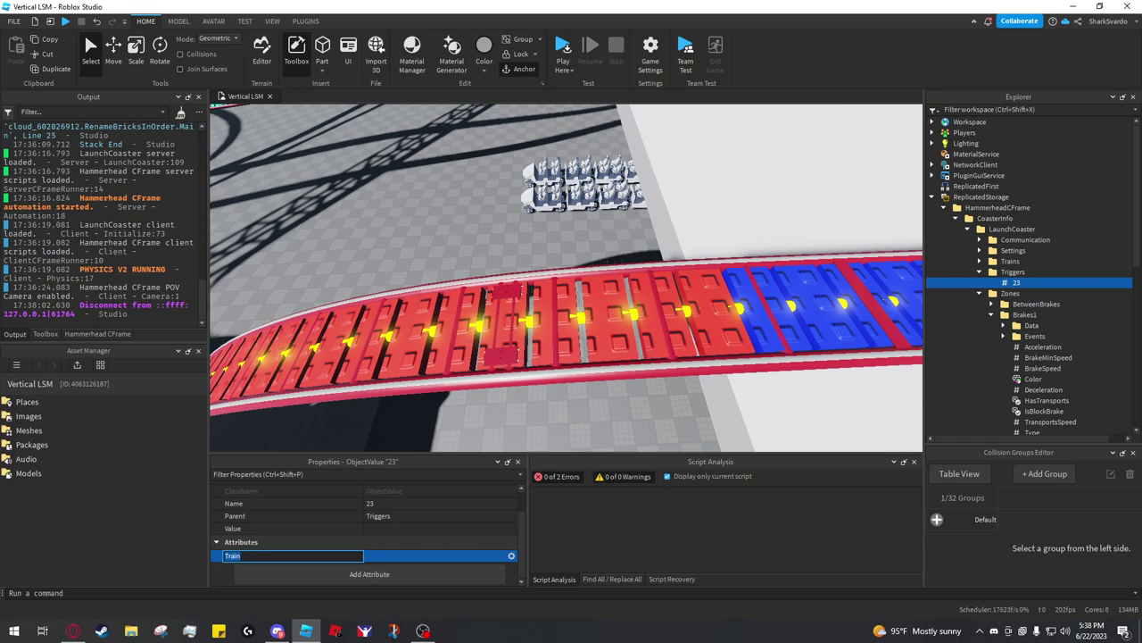
{"action": "key", "text": "Escape"}
{"action": "left_click", "coordinate": [511, 555]}
{"action": "left_click", "coordinate": [488, 581]}
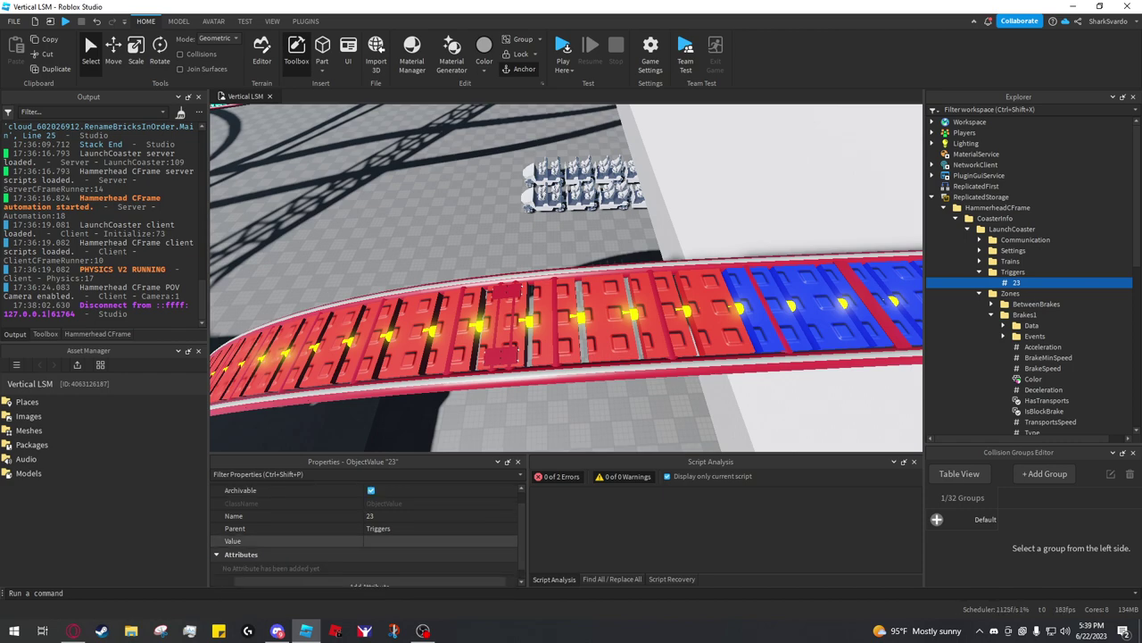
Step: Add a number attribute named Time to the 23 ObjectValue
{"action": "scroll", "coordinate": [375, 541], "scroll_direction": "up", "scroll_amount": 1}
{"action": "mouse_move", "coordinate": [553, 308]}
{"action": "right_mouse_down"}
{"action": "mouse_move", "coordinate": [607, 299]}
{"action": "mouse_move", "coordinate": [544, 312]}
{"action": "right_mouse_up"}
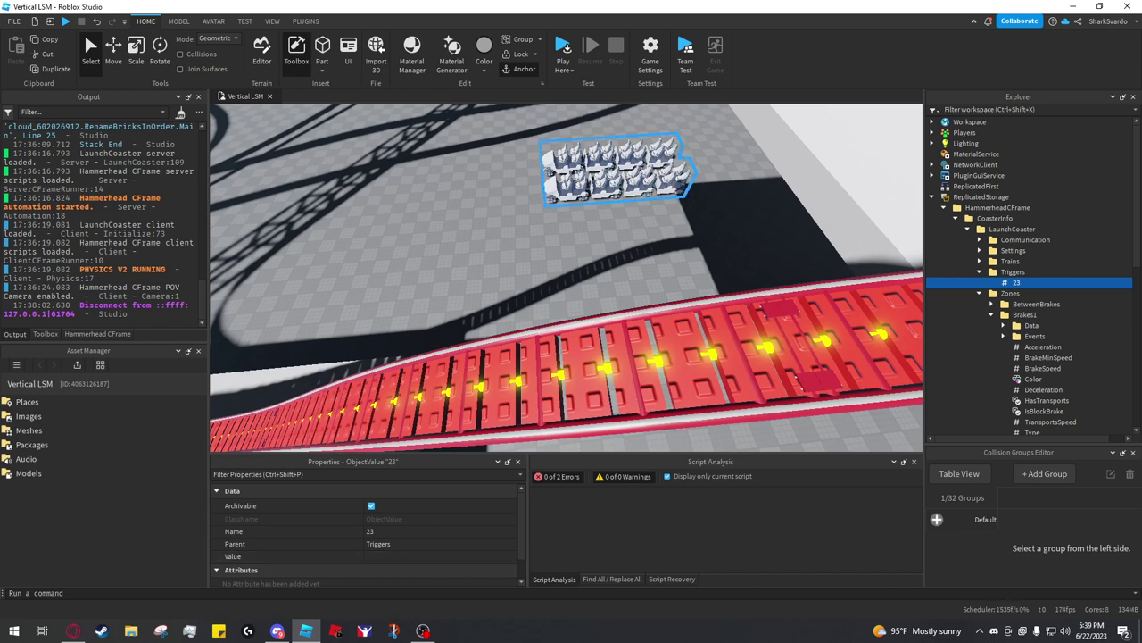
{"action": "scroll", "coordinate": [366, 527], "scroll_direction": "down", "scroll_amount": 1}
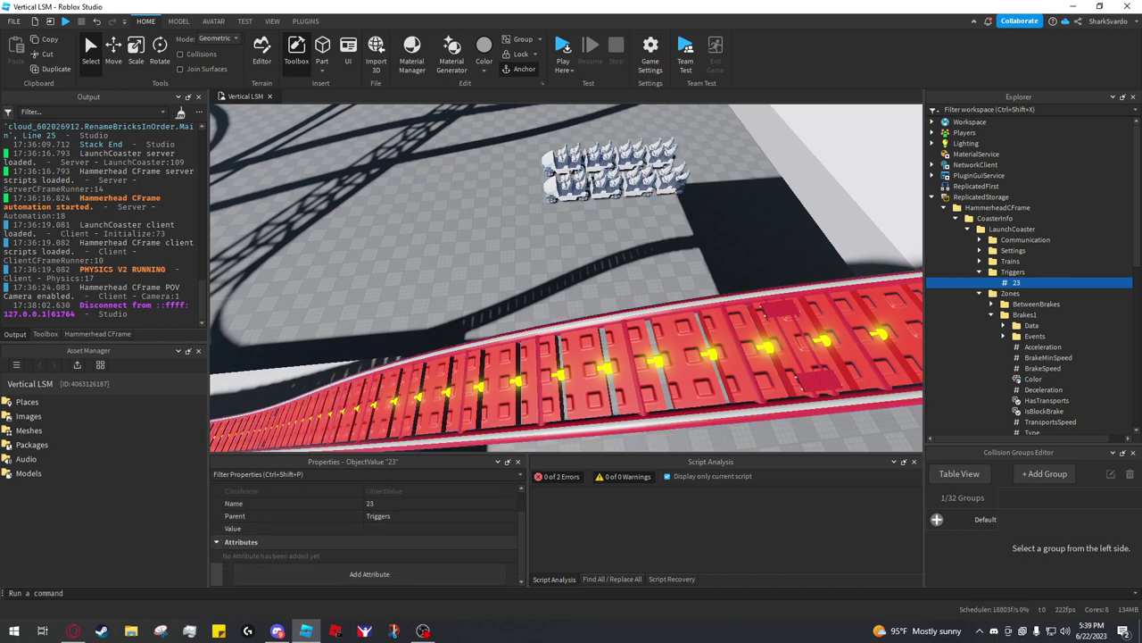
{"action": "left_click", "coordinate": [370, 574]}
{"action": "left_click", "coordinate": [581, 315]}
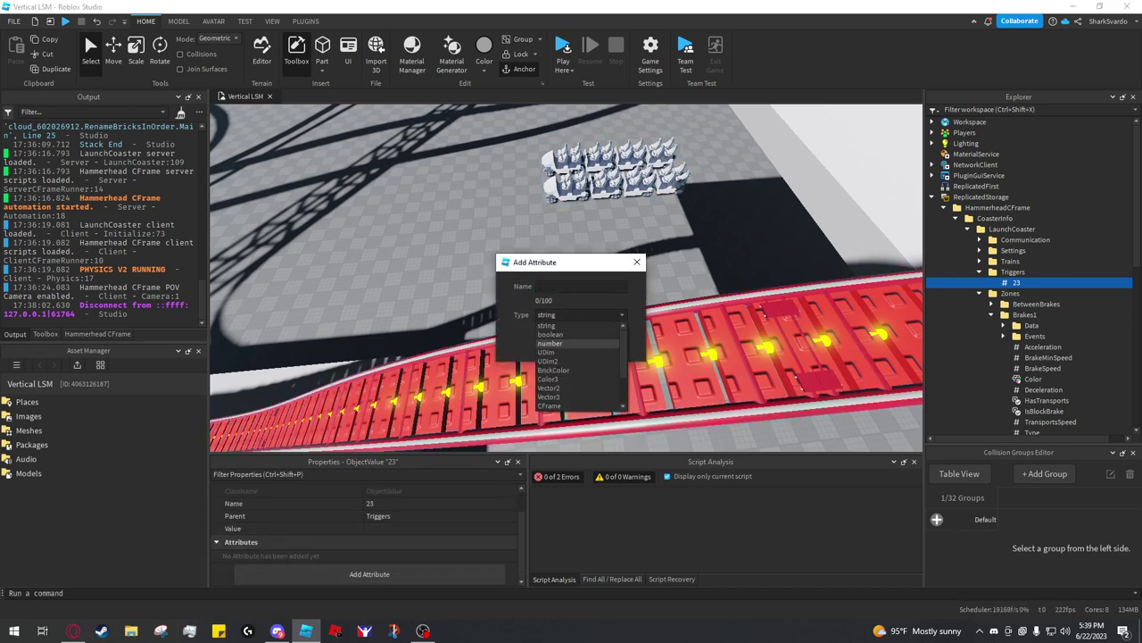
{"action": "left_click", "coordinate": [572, 343]}
{"action": "left_click", "coordinate": [538, 286]}
{"action": "type", "text": "T"}
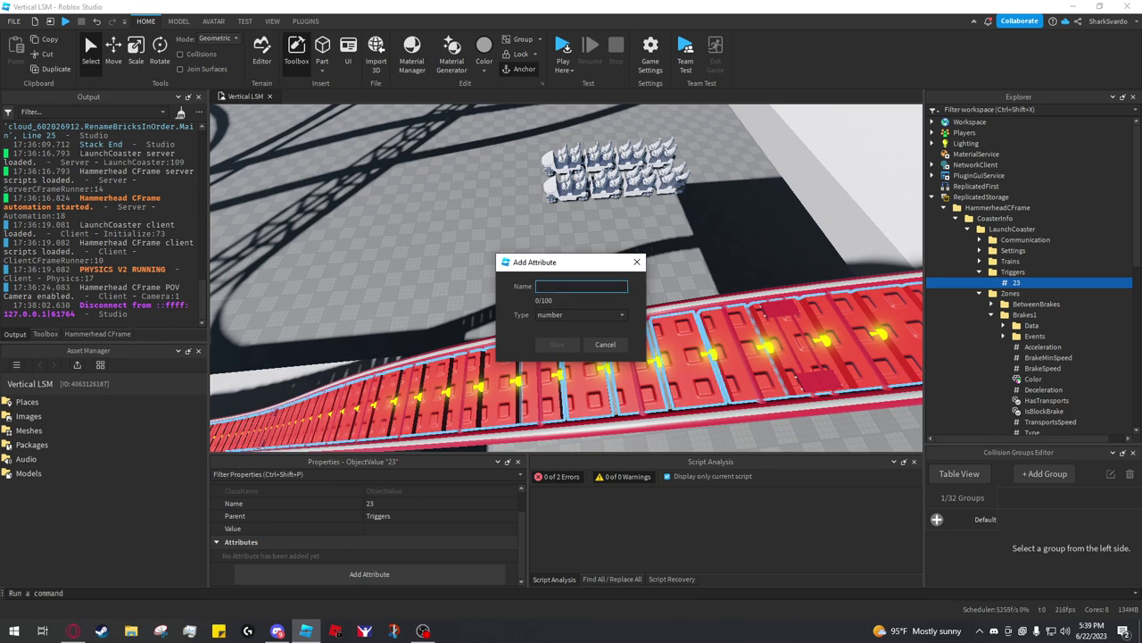
{"action": "type", "text": "ime"}
{"action": "key", "text": "Return"}
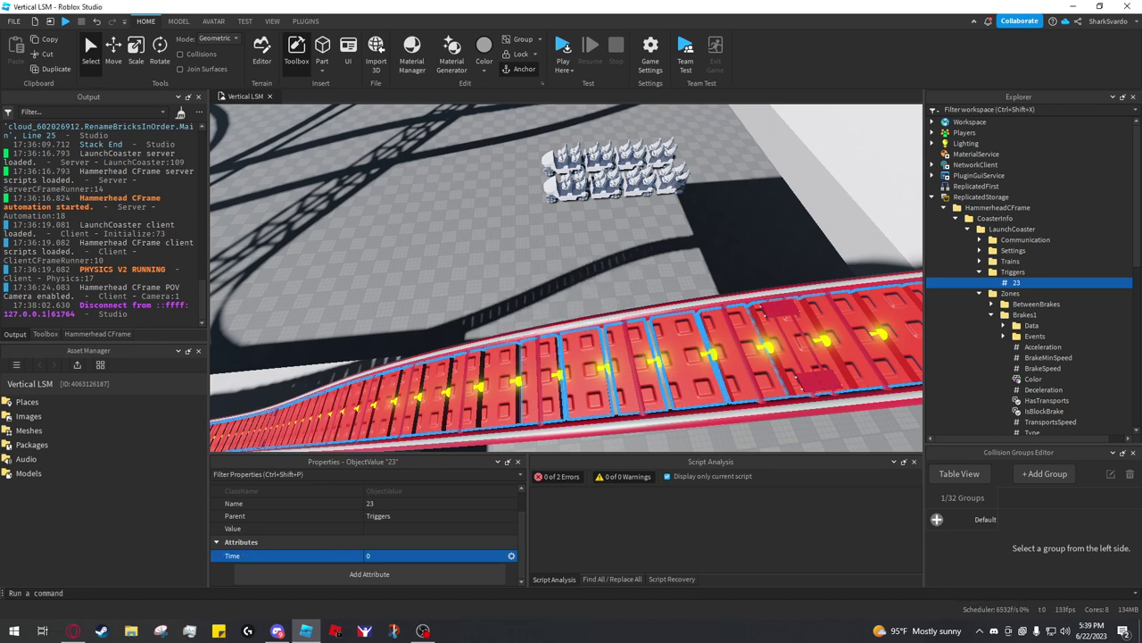
Step: Inspect the Trains model beside the track, reselect the 23 trigger and examine the surrounding track
{"action": "right_click_drag", "start_coordinate": [571, 357], "coordinate": [645, 337]}
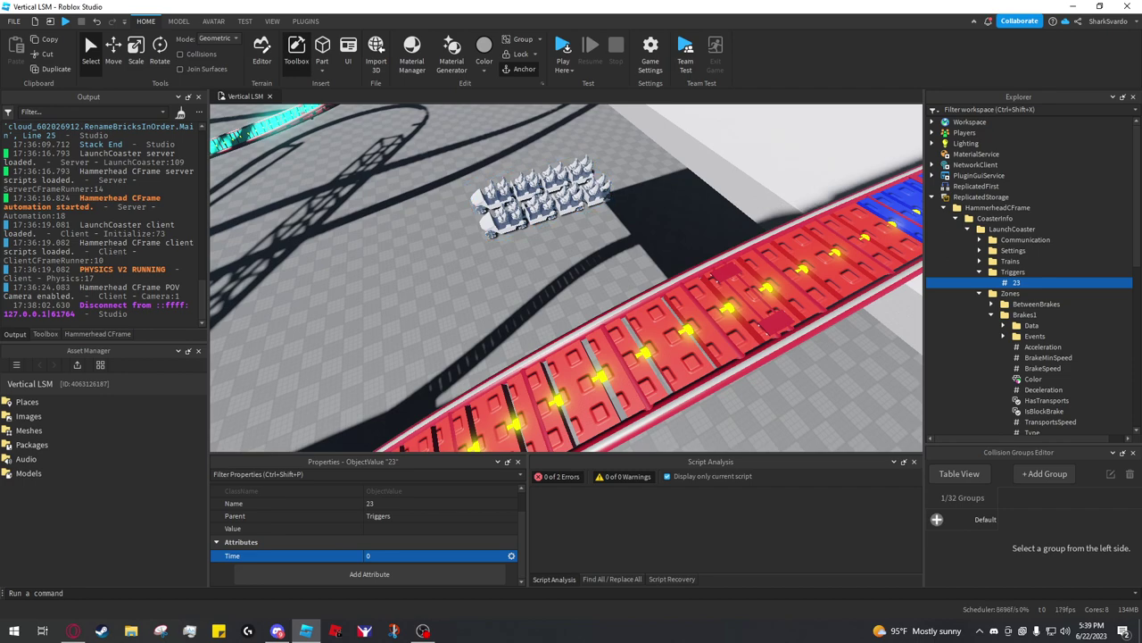
{"action": "mouse_move", "coordinate": [554, 286]}
{"action": "right_mouse_down"}
{"action": "mouse_move", "coordinate": [625, 241]}
{"action": "mouse_move", "coordinate": [544, 285]}
{"action": "right_mouse_up"}
{"action": "left_click", "coordinate": [545, 285]}
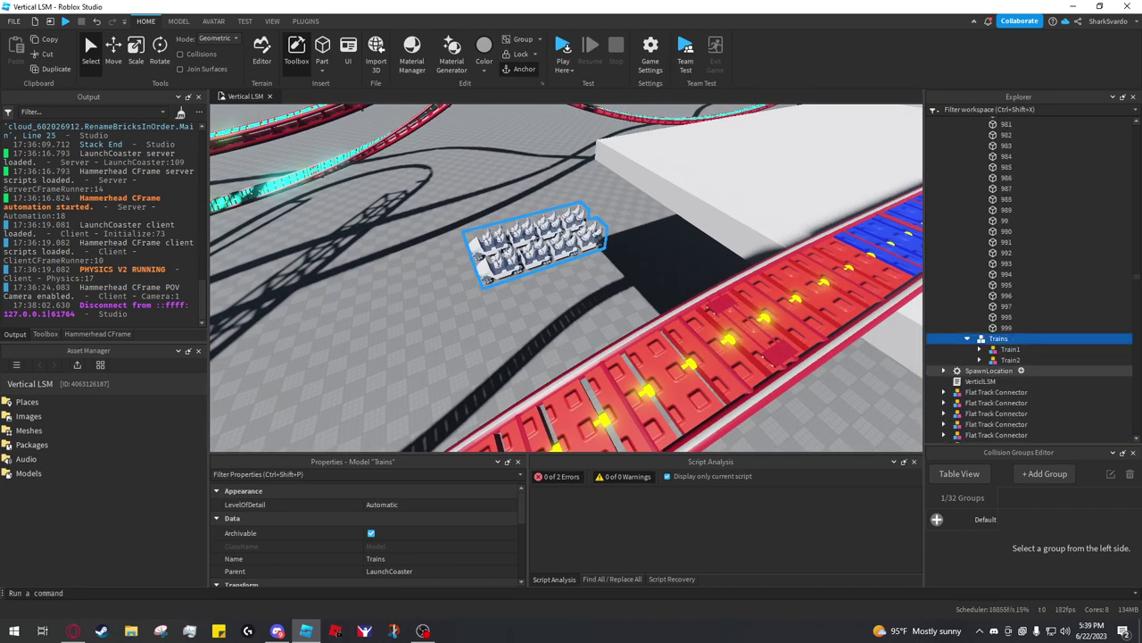
{"action": "left_click_drag", "start_coordinate": [1136, 277], "coordinate": [1136, 121]}
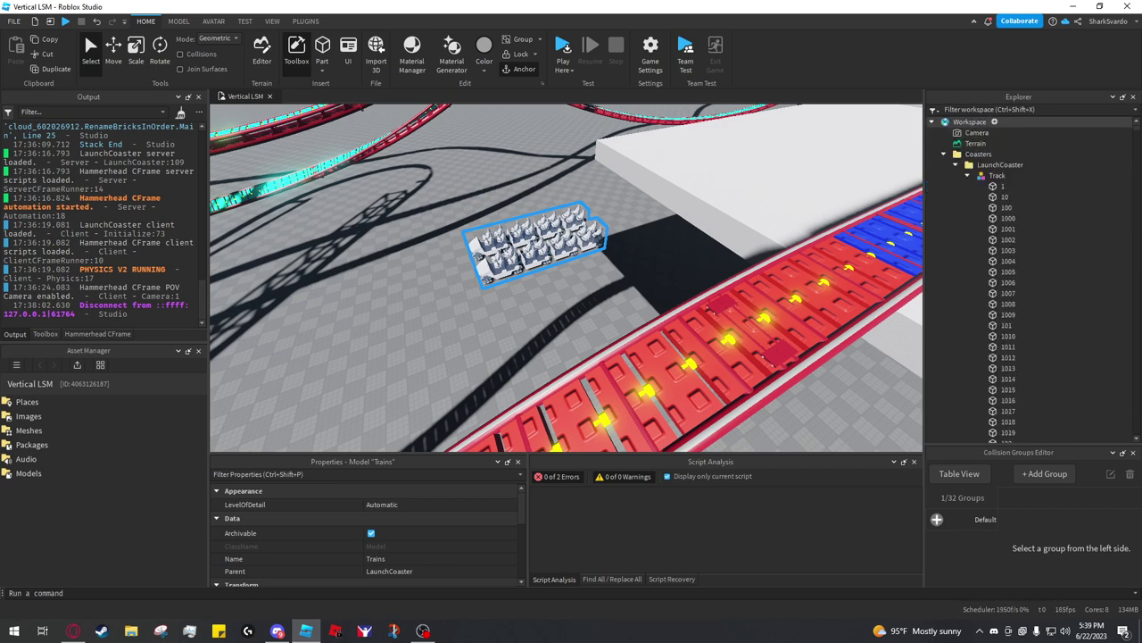
{"action": "left_click", "coordinate": [933, 123]}
{"action": "scroll", "coordinate": [1026, 285], "scroll_direction": "down", "scroll_amount": 1}
{"action": "left_click", "coordinate": [1016, 252]}
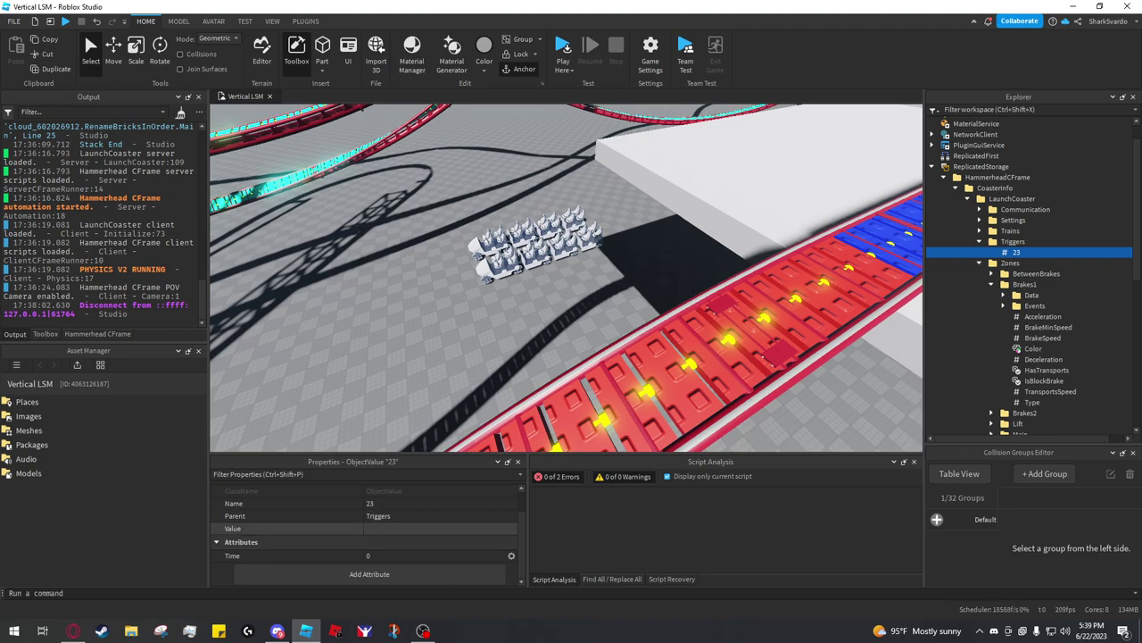
{"action": "mouse_move", "coordinate": [437, 327]}
{"action": "right_mouse_down"}
{"action": "mouse_move", "coordinate": [465, 312]}
{"action": "mouse_move", "coordinate": [420, 325]}
{"action": "mouse_move", "coordinate": [441, 337]}
{"action": "right_mouse_up"}
{"action": "key", "text": "w"}
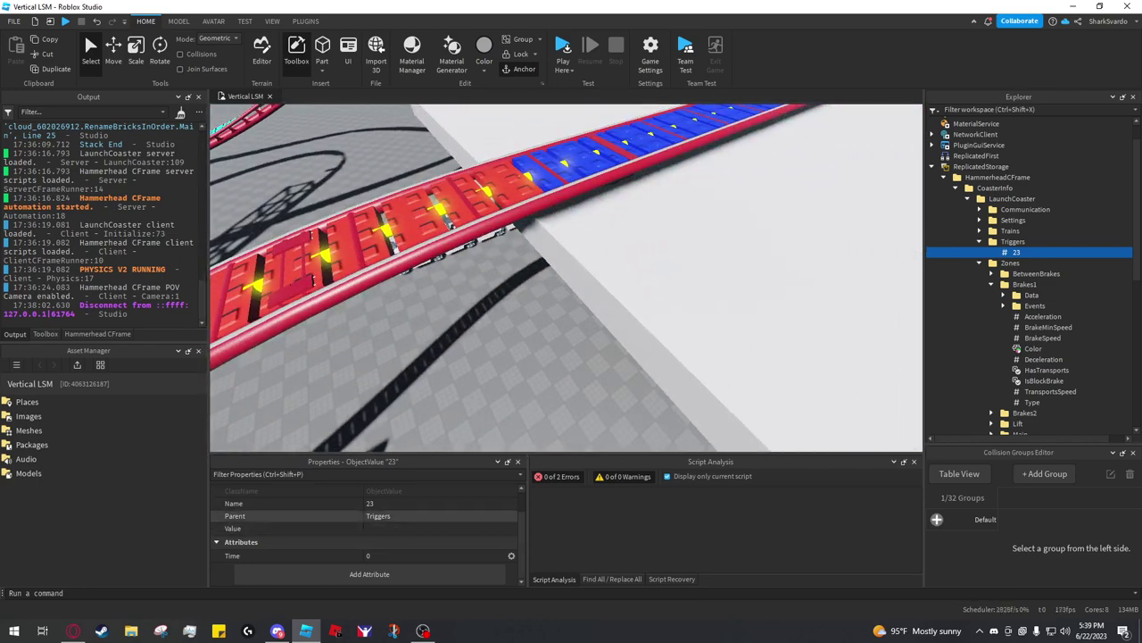
{"action": "right_click_drag", "start_coordinate": [446, 339], "coordinate": [423, 332]}
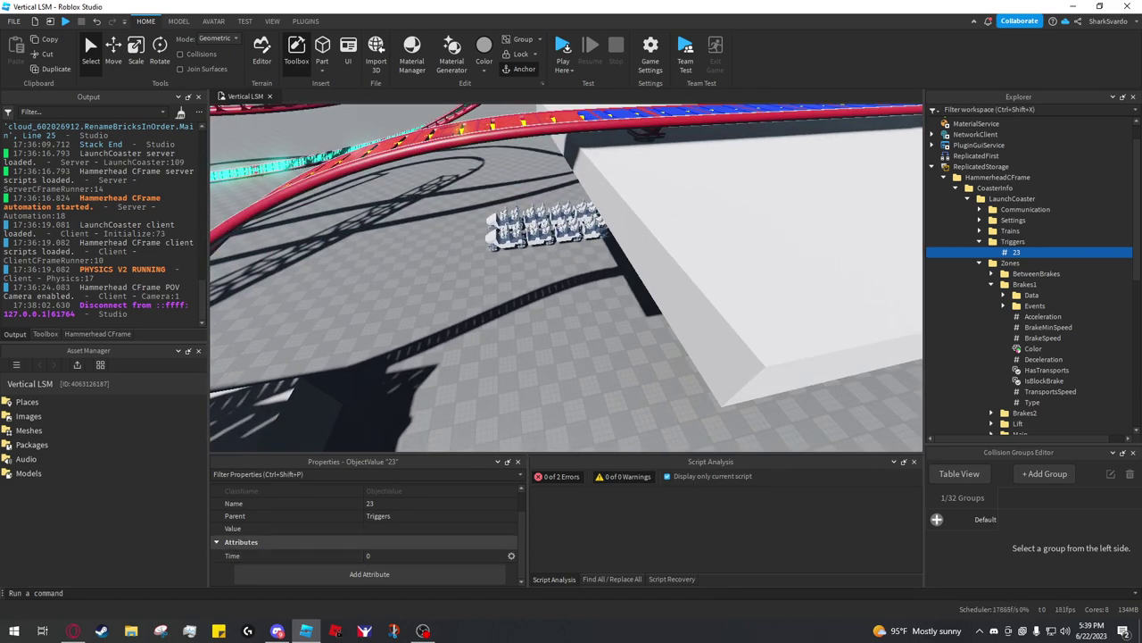
{"action": "left_click", "coordinate": [36, 592]}
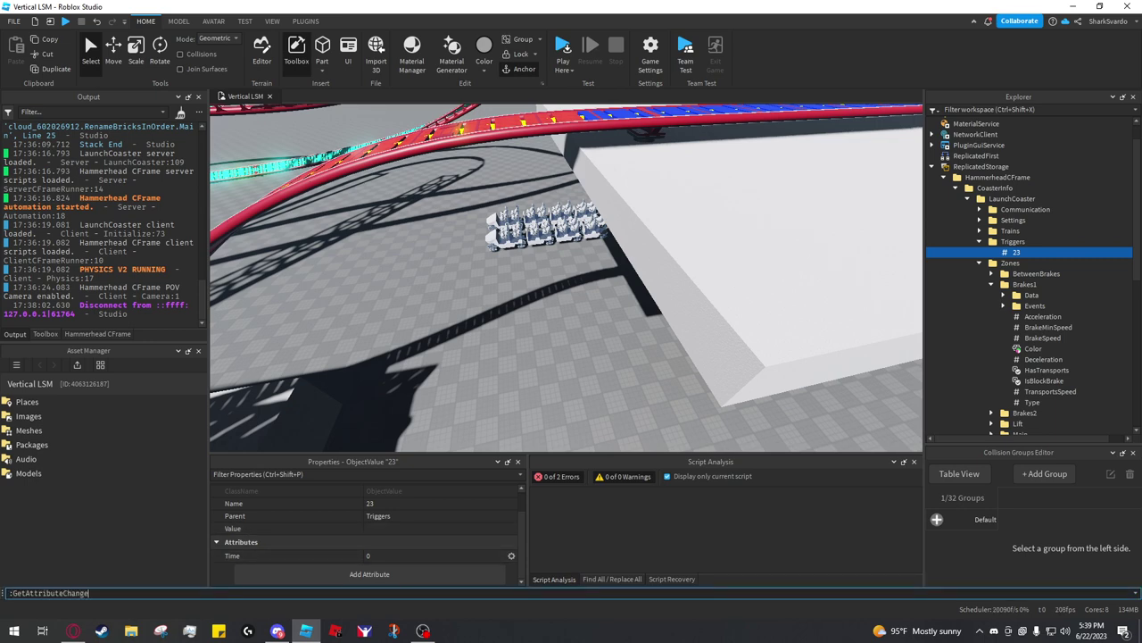
{"action": "key", "text": "ctrl+a"}
{"action": "key", "text": "BackSpace"}
{"action": "left_click", "coordinate": [565, 285]}
{"action": "right_click_drag", "start_coordinate": [566, 286], "coordinate": [660, 290]}
{"action": "right_click_drag", "start_coordinate": [571, 286], "coordinate": [642, 264]}
{"action": "left_click", "coordinate": [1017, 253]}
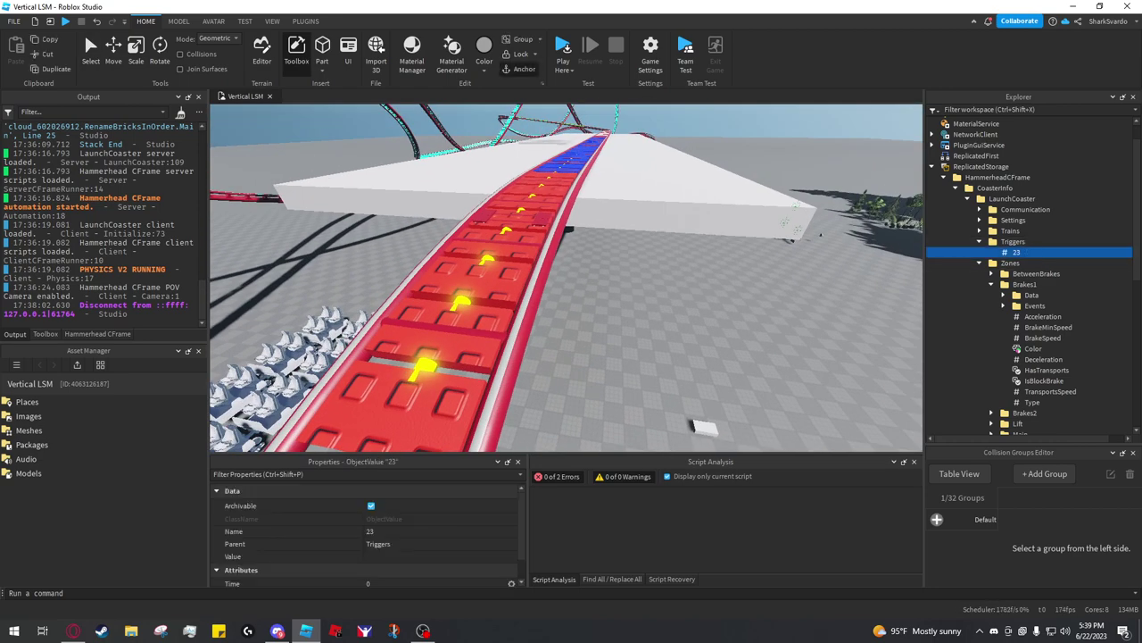
{"action": "right_click_drag", "start_coordinate": [571, 285], "coordinate": [616, 241]}
{"action": "key", "text": "w"}
{"action": "key", "text": "s"}
{"action": "right_click_drag", "start_coordinate": [571, 285], "coordinate": [423, 354]}
{"action": "key", "text": "s"}
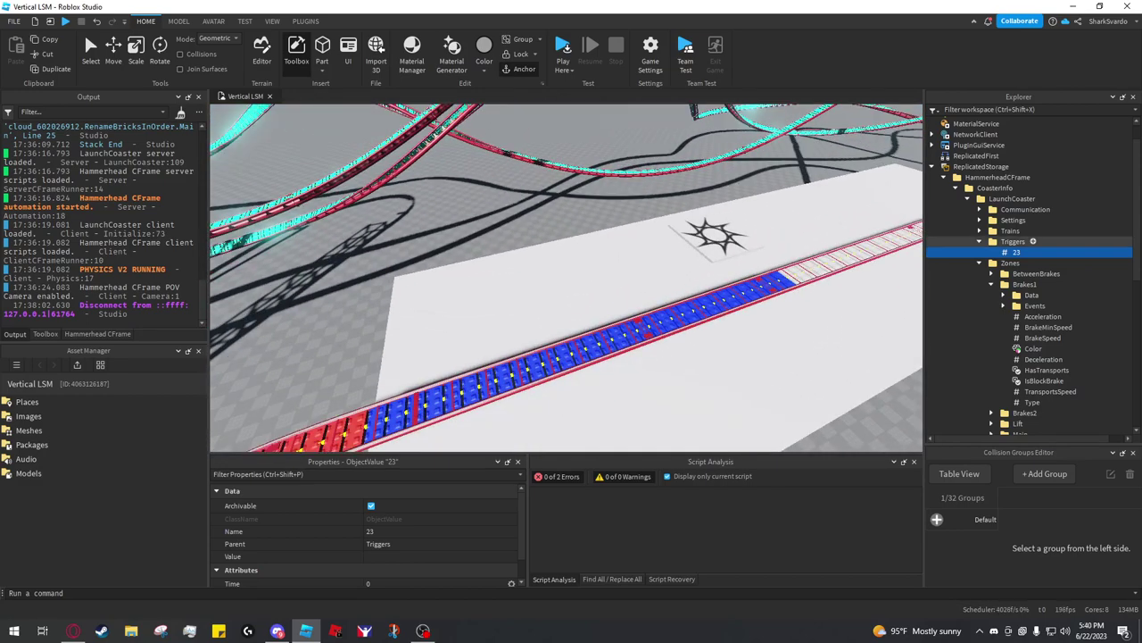
Step: Insert a new Script into ServerScriptService
{"action": "scroll", "coordinate": [1026, 245], "scroll_direction": "up", "scroll_amount": 1}
{"action": "scroll", "coordinate": [1026, 246], "scroll_direction": "down", "scroll_amount": 7}
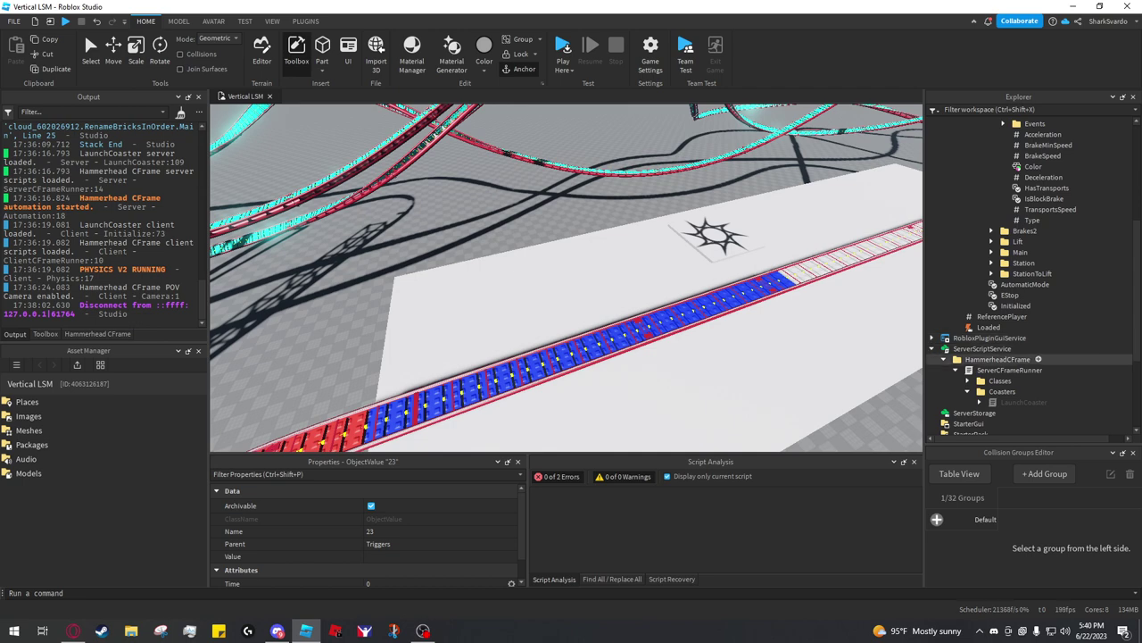
{"action": "left_click", "coordinate": [1019, 349]}
{"action": "type", "text": "sc"}
{"action": "key", "text": "Return"}
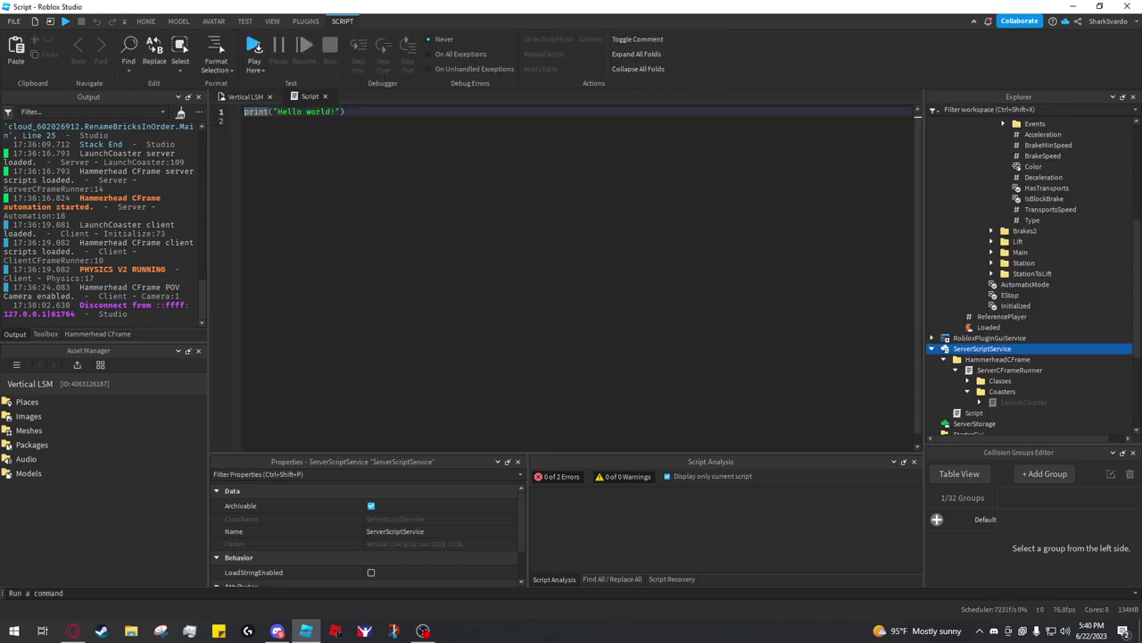
{"action": "key", "text": "ctrl+a"}
{"action": "type", "text": "game:GetService(\"ReplicatedStorage\"):"}
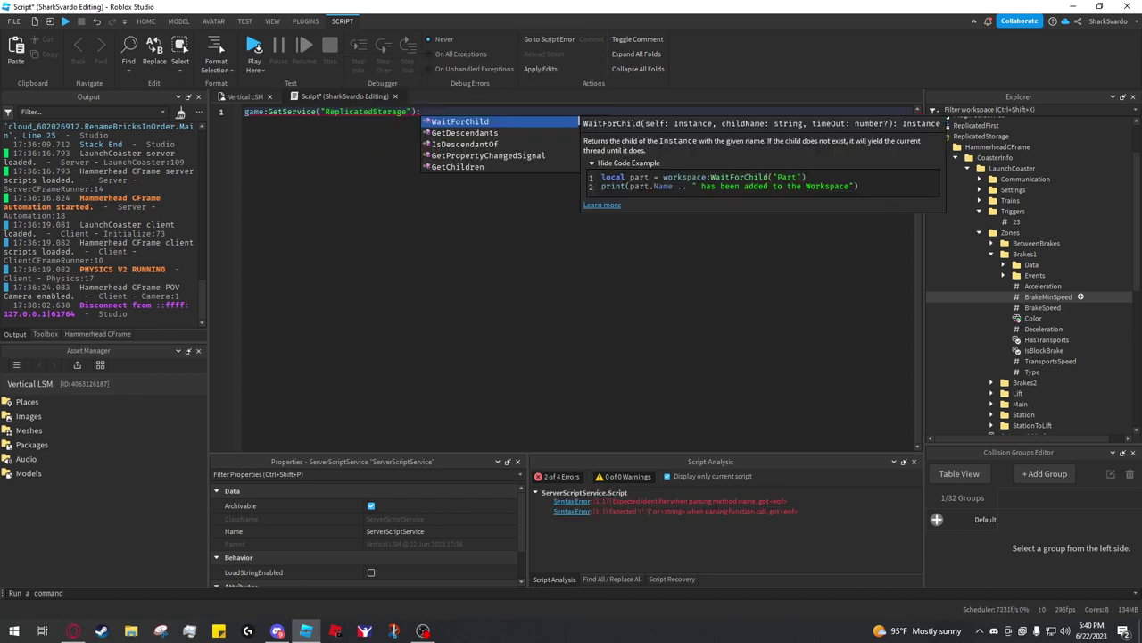
{"action": "type", "text": "WaitForChild(\"\")"}
Step: Replace the script's contents with a local variable named value that waits for HammerheadCFrame in ReplicatedStorage
{"action": "key", "text": "ctrl+a"}
{"action": "type", "text": "local v"}
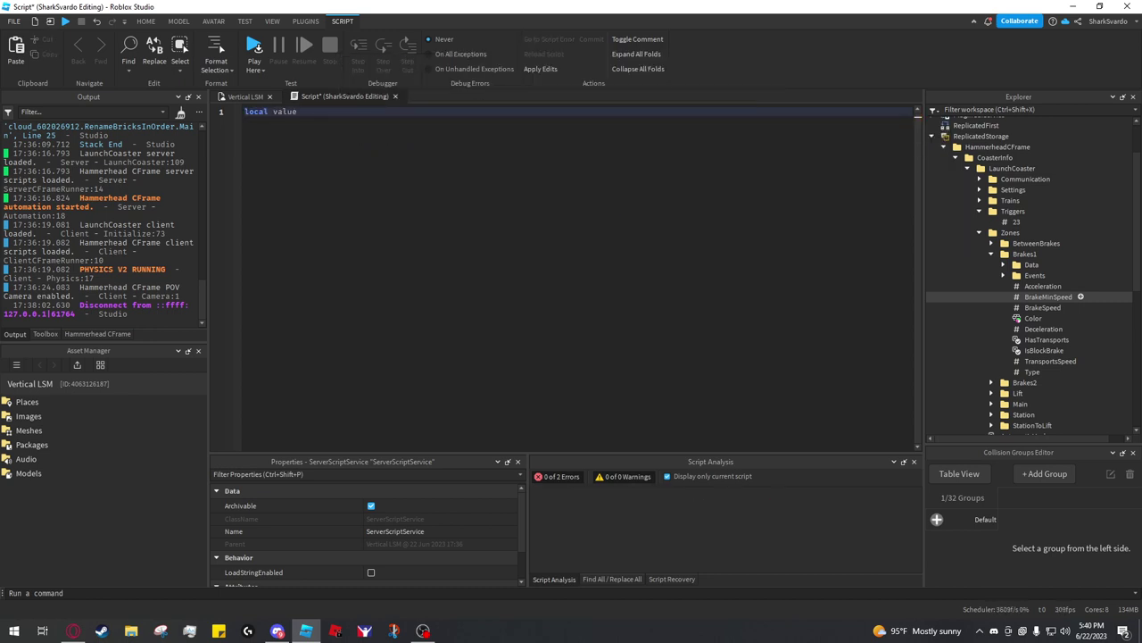
{"action": "type", "text": "alue = game:GetService(\"ReplicatedStorage\"):W"}
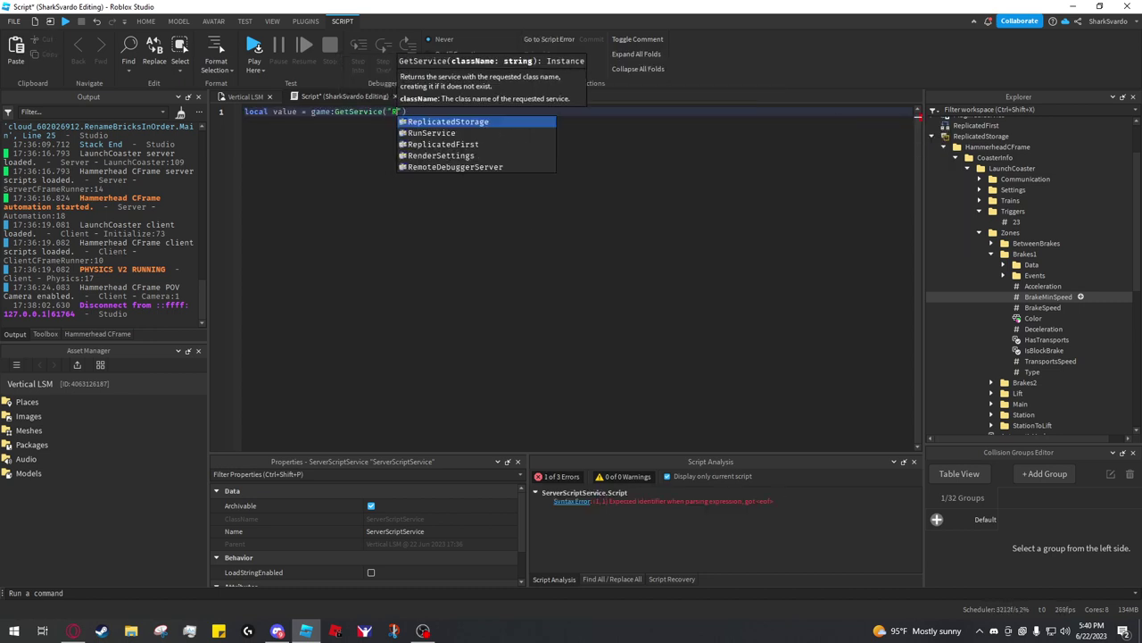
{"action": "key", "text": "Tab"}
{"action": "type", "text": "(\""}
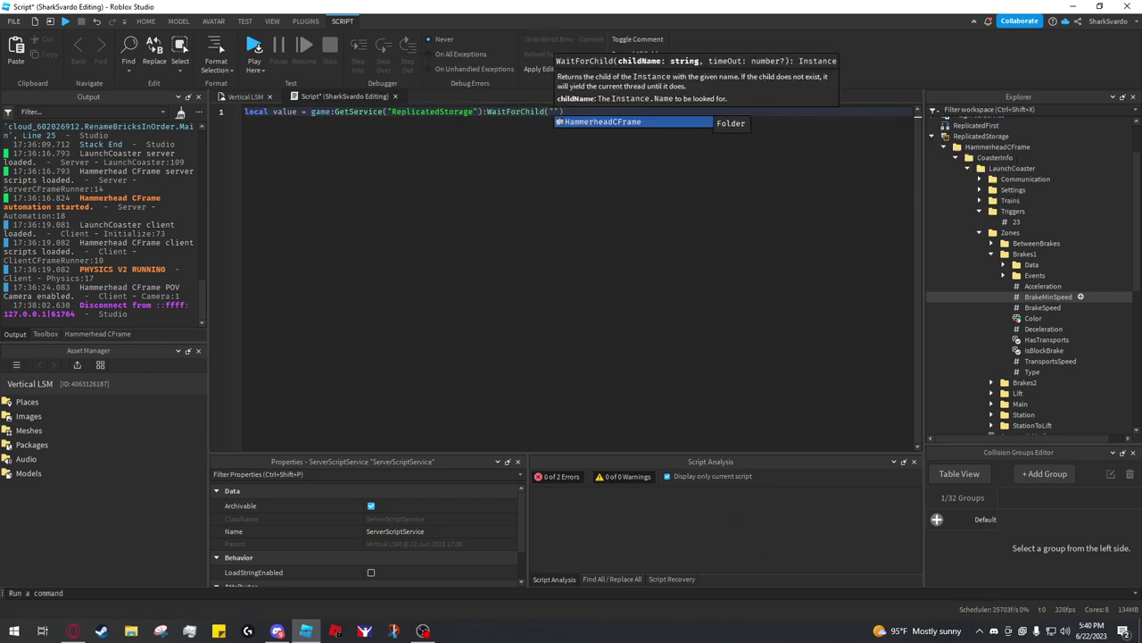
{"action": "key", "text": "Tab"}
Step: Extend the value declaration with chained WaitForChild calls for CoasterInfo, LaunchCoaster, Triggers and 23
{"action": "type", "text": ":Wa"}
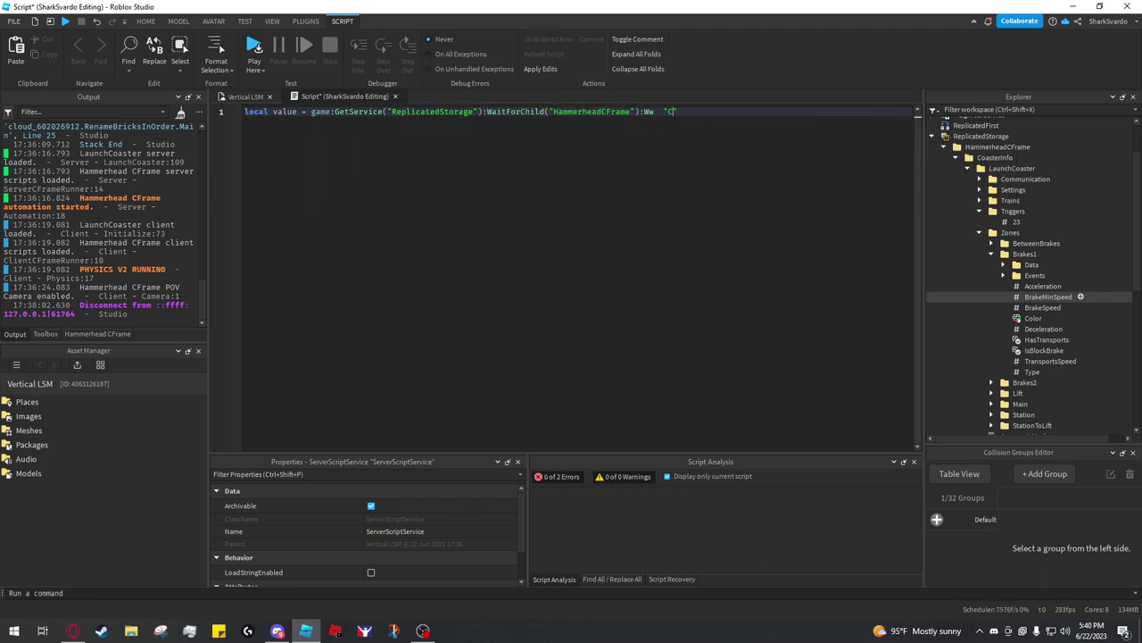
{"action": "type", "text": "aitForChild(\"CoasterInfo\"):WaitForChild()\"L\")"}
{"action": "key", "text": "Tab"}
{"action": "type", "text": ":W"}
{"action": "key", "text": "Tab"}
{"action": "type", "text": "(\""}
{"action": "key", "text": "Tab"}
{"action": "type", "text": ":W"}
{"action": "key", "text": "Tab"}
{"action": "type", "text": "("}
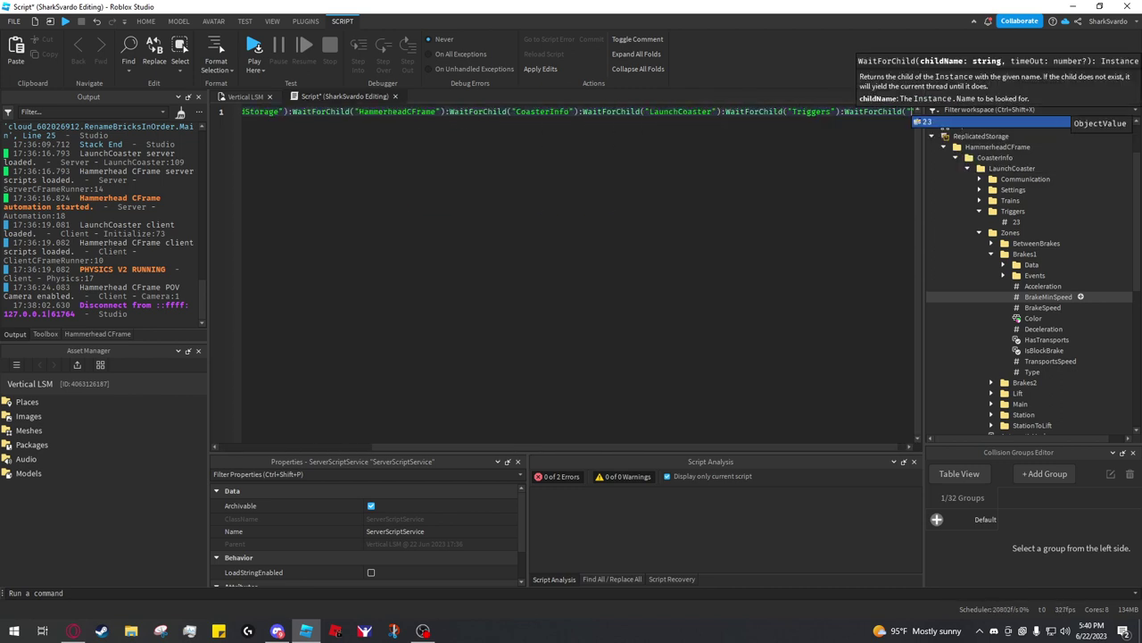
{"action": "type", "text": "\"23"}
{"action": "key", "text": "End"}
{"action": "key", "text": "Return"}
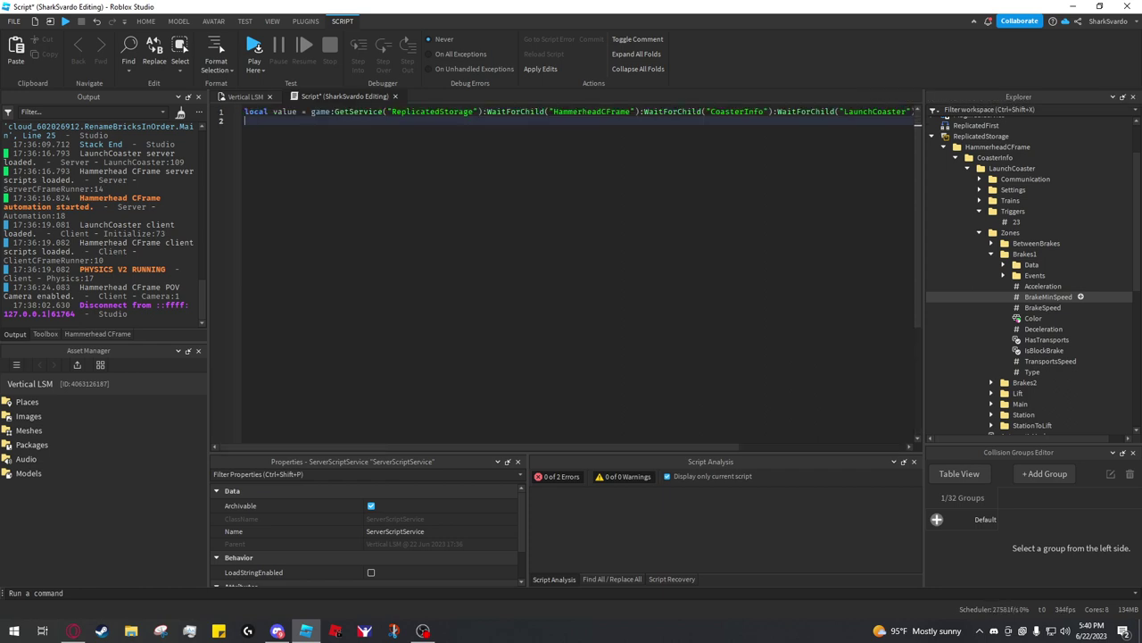
Step: Connect an anonymous function to value's GetAttributeChangedSignal for the "Time" attribute
{"action": "key", "text": "Return"}
{"action": "type", "text": "value:GetA"}
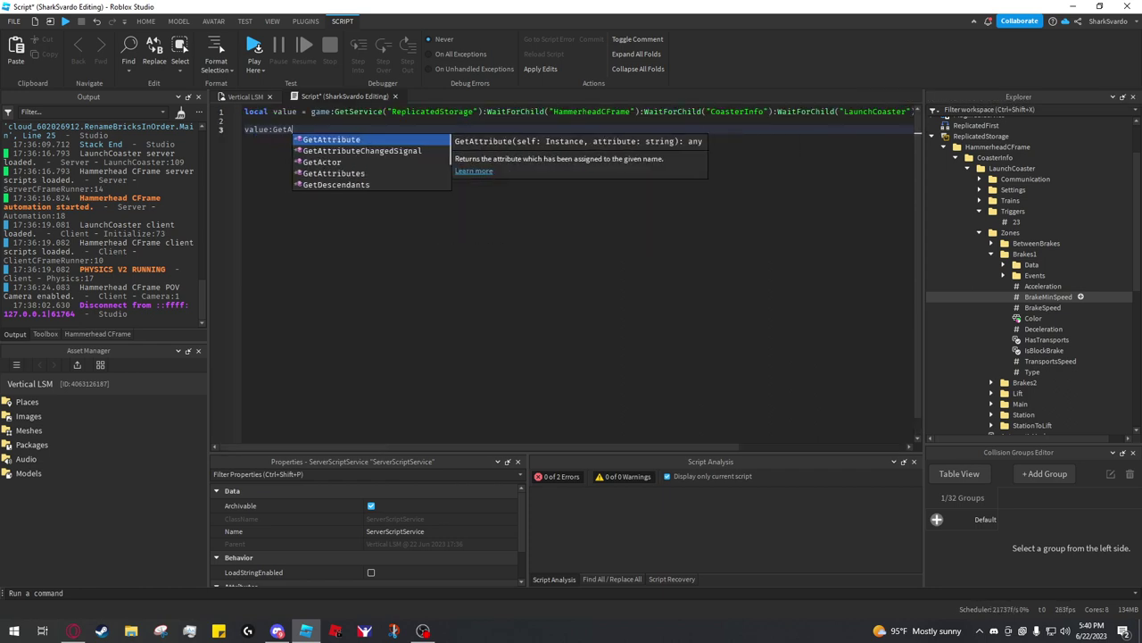
{"action": "type", "text": "ttributeChangedSignal"}
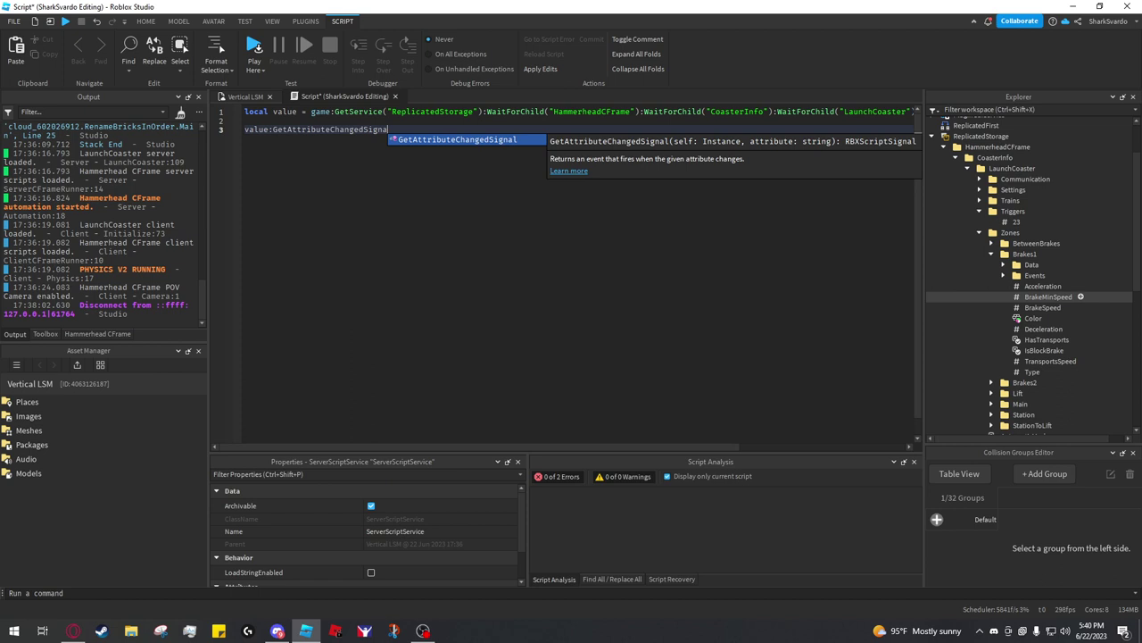
{"action": "key", "text": "Tab"}
{"action": "type", "text": "(\"T"}
{"action": "key", "text": "Tab"}
{"action": "type", "text": "\"):Connect"}
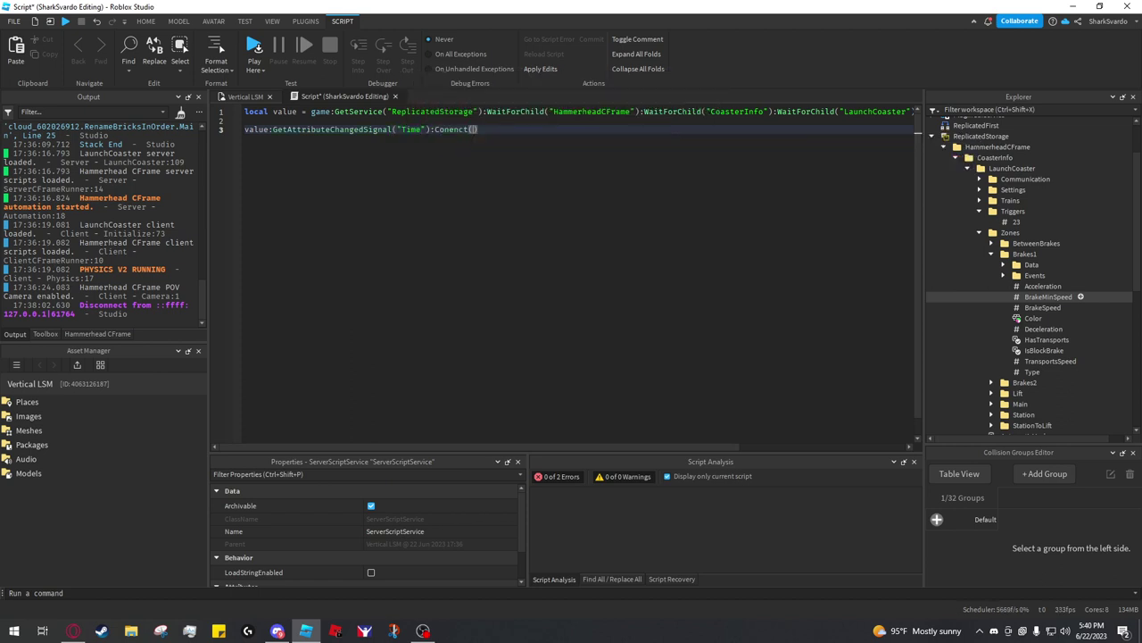
{"action": "type", "text": "(function"}
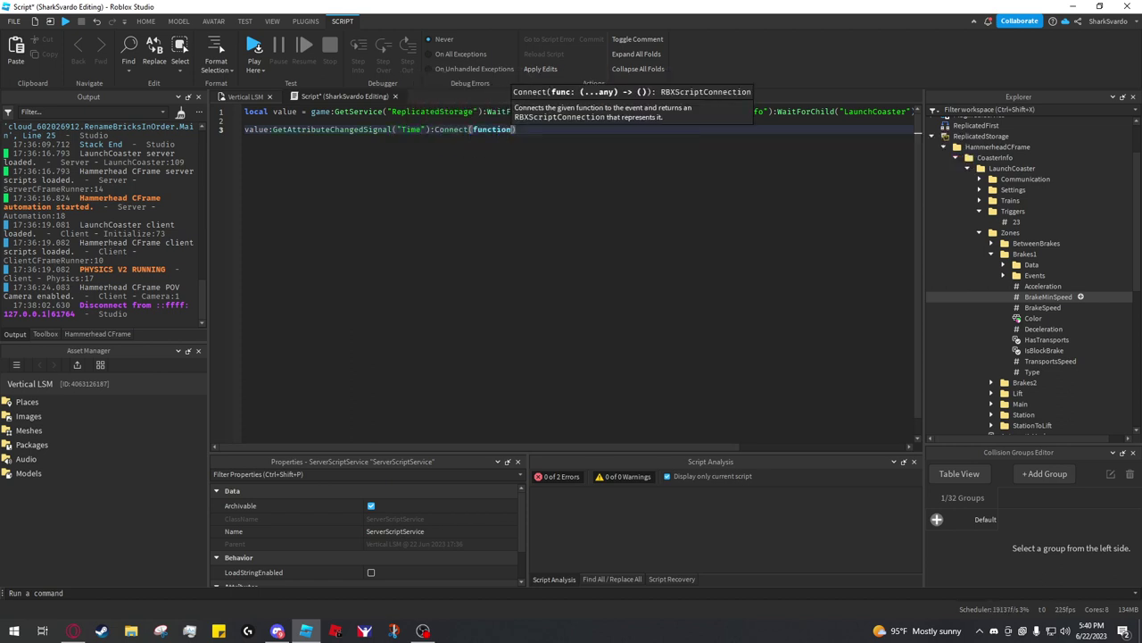
{"action": "key", "text": "Tab"}
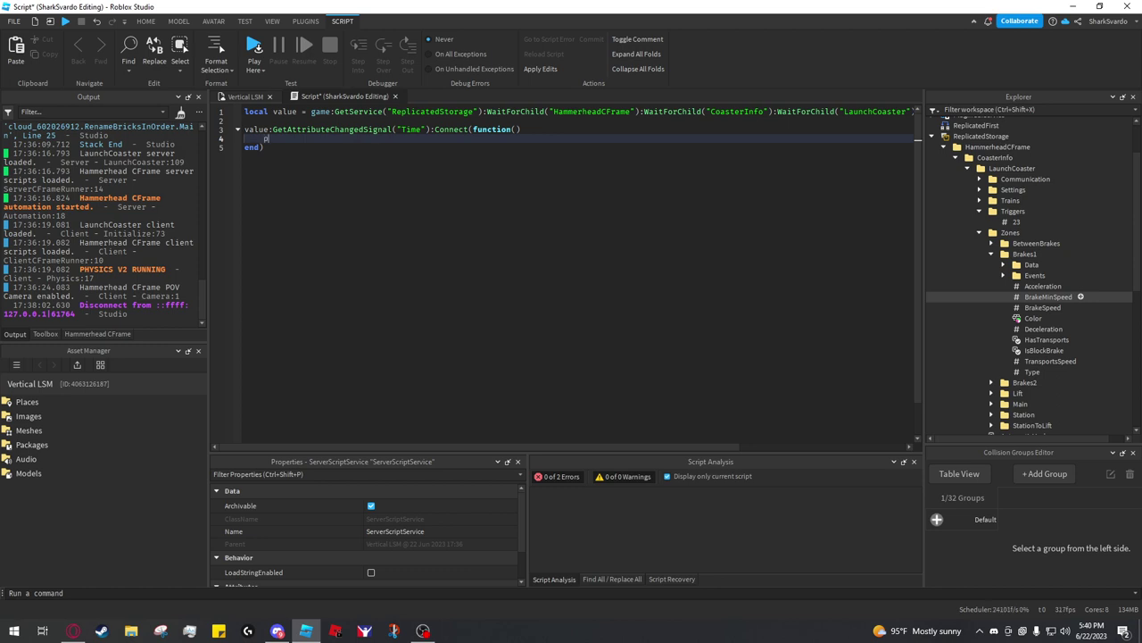
Step: Inside the function, print value.Value:GetFullName() and, on the following line, value:GetAttribute("Time")
{"action": "type", "text": "print(value.Value:GetFullName())"}
{"action": "key", "text": "Return"}
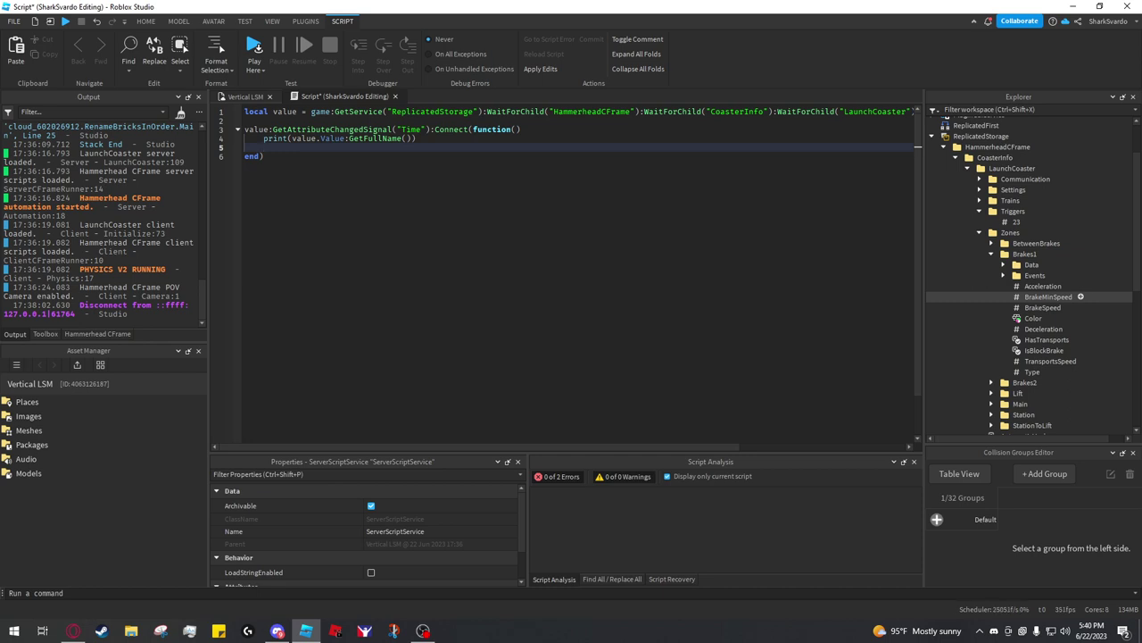
{"action": "type", "text": "value:GetAttribute(\"Tim"}
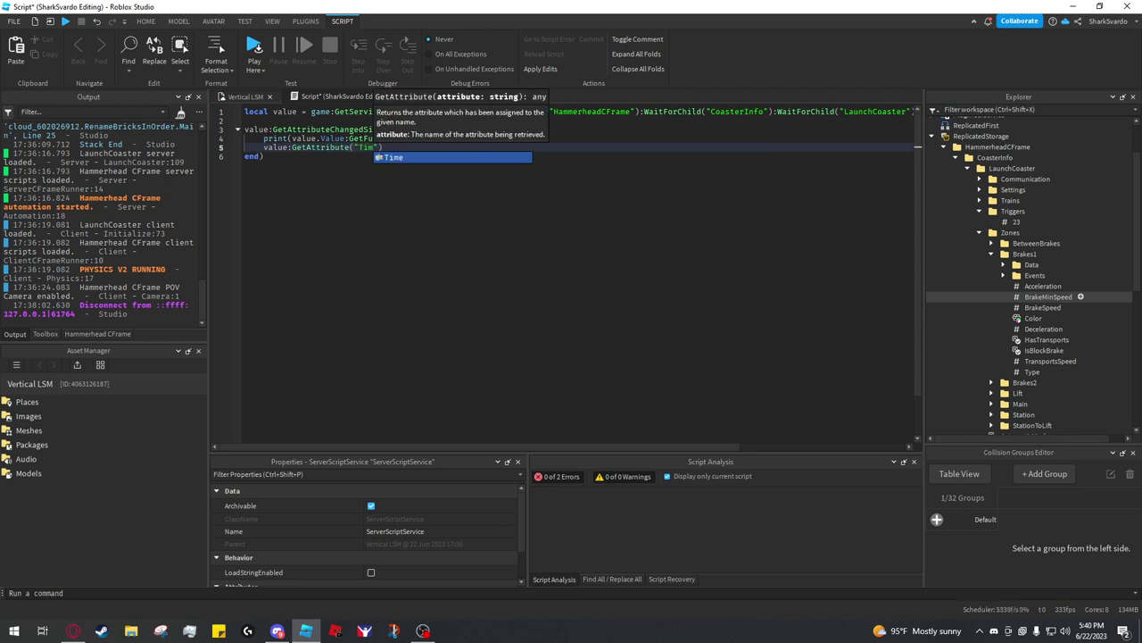
{"action": "key", "text": "Tab"}
{"action": "key", "text": "End"}
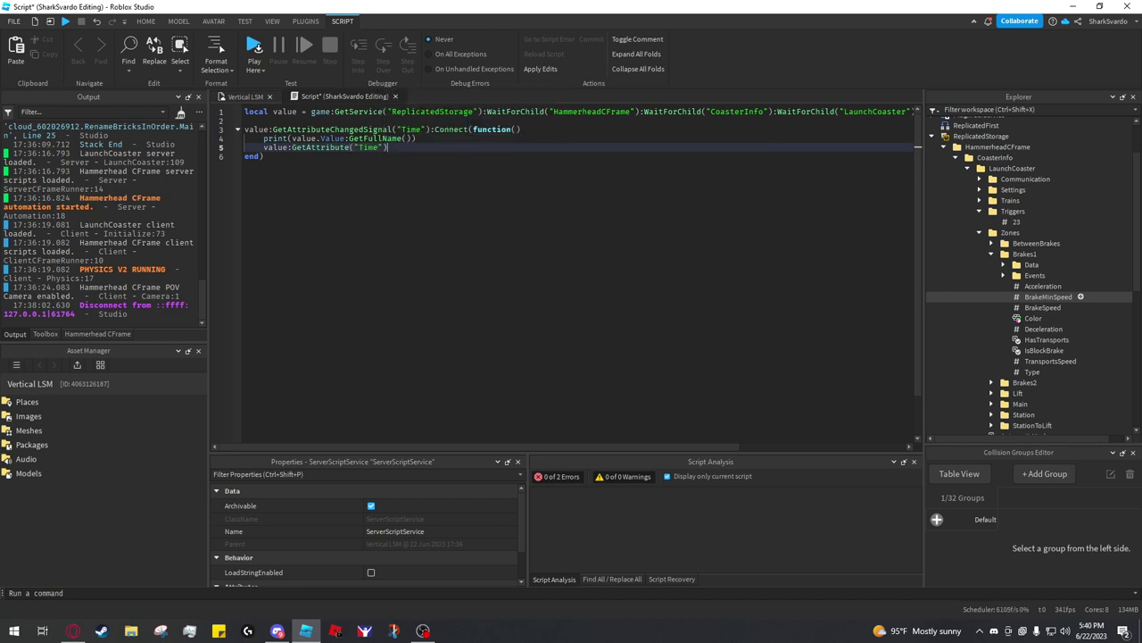
{"action": "key", "text": "ctrl+Left"}
{"action": "key", "text": "ctrl+Left"}
{"action": "key", "text": "ctrl+Left"}
{"action": "key", "text": "ctrl+Left"}
{"action": "key", "text": "ctrl+Left"}
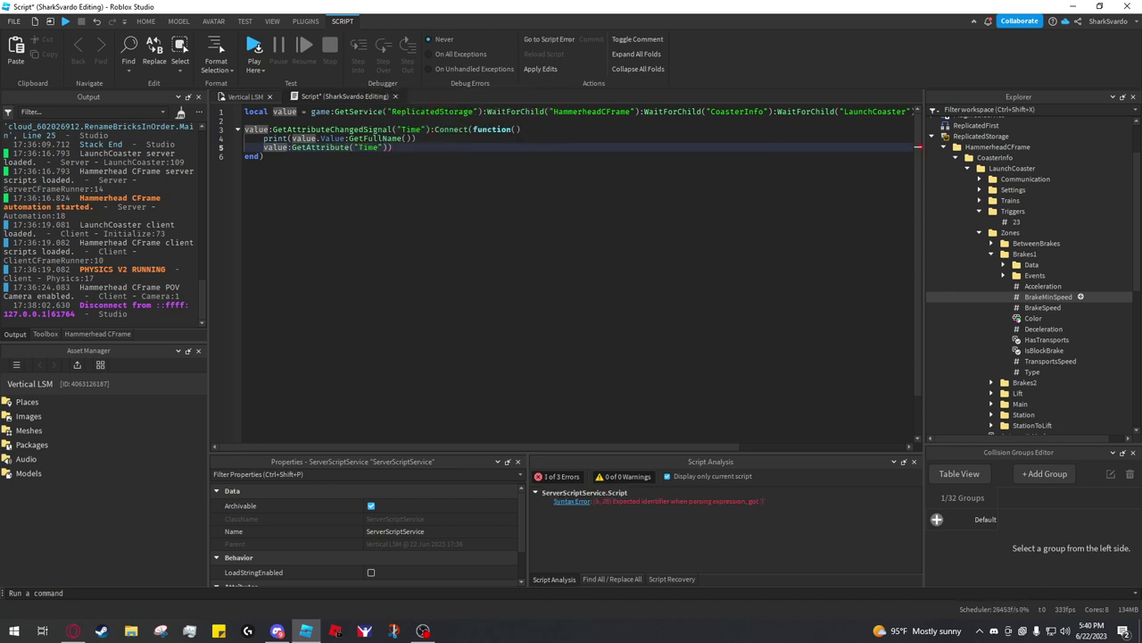
{"action": "type", "text": "print("}
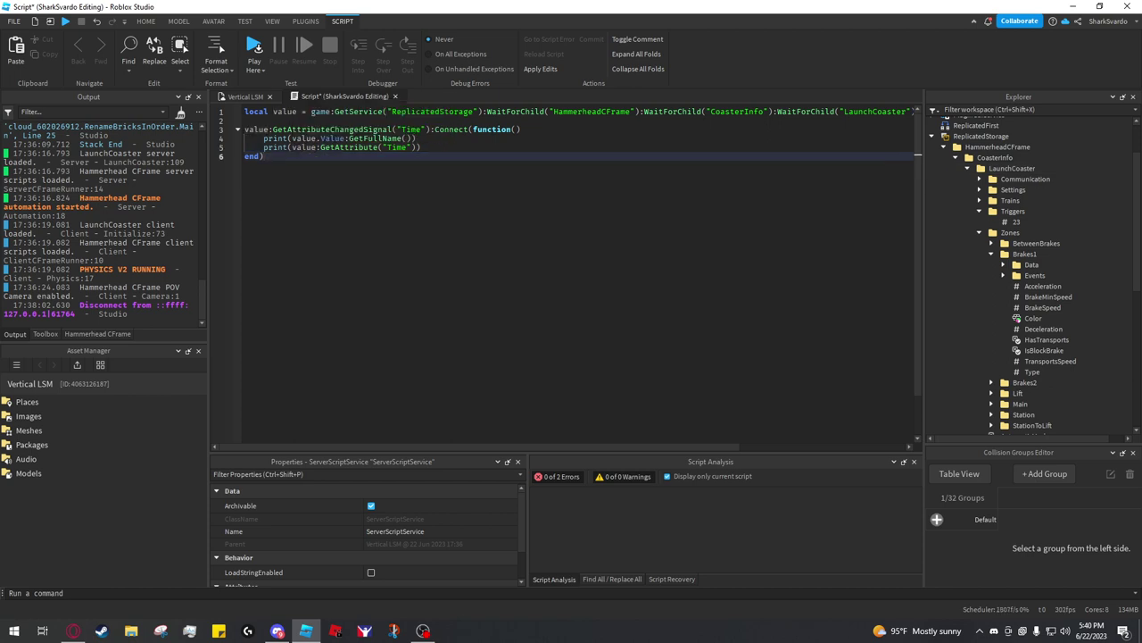
Step: Wrap the GetFullName print in an "if value.Value then" block, keeping the Time print below it
{"action": "left_click_drag", "start_coordinate": [417, 140], "coordinate": [263, 139]}
{"action": "key", "text": "ctrl+c"}
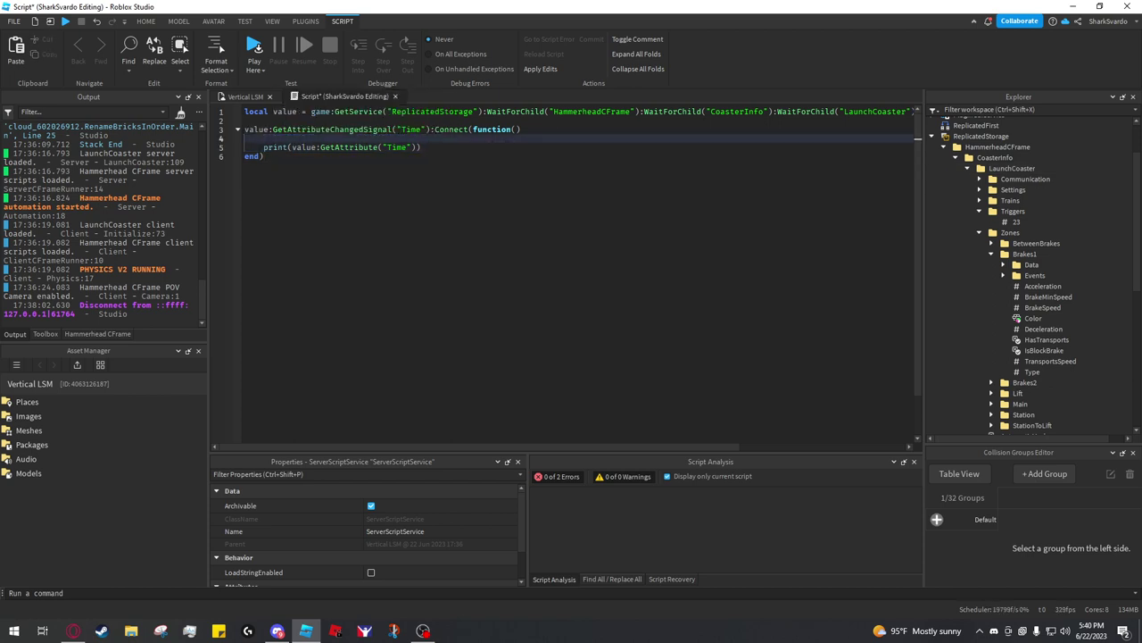
{"action": "key", "text": "Return"}
{"action": "key", "text": "Return"}
{"action": "type", "text": "if value.Va"}
{"action": "key", "text": "Return"}
{"action": "key", "text": "ctrl+v"}
{"action": "key", "text": "BackSpace"}
{"action": "key", "text": "Return"}
{"action": "key", "text": "Down"}
{"action": "key", "text": "Down"}
{"action": "key", "text": "Down"}
{"action": "key", "text": "BackSpace"}
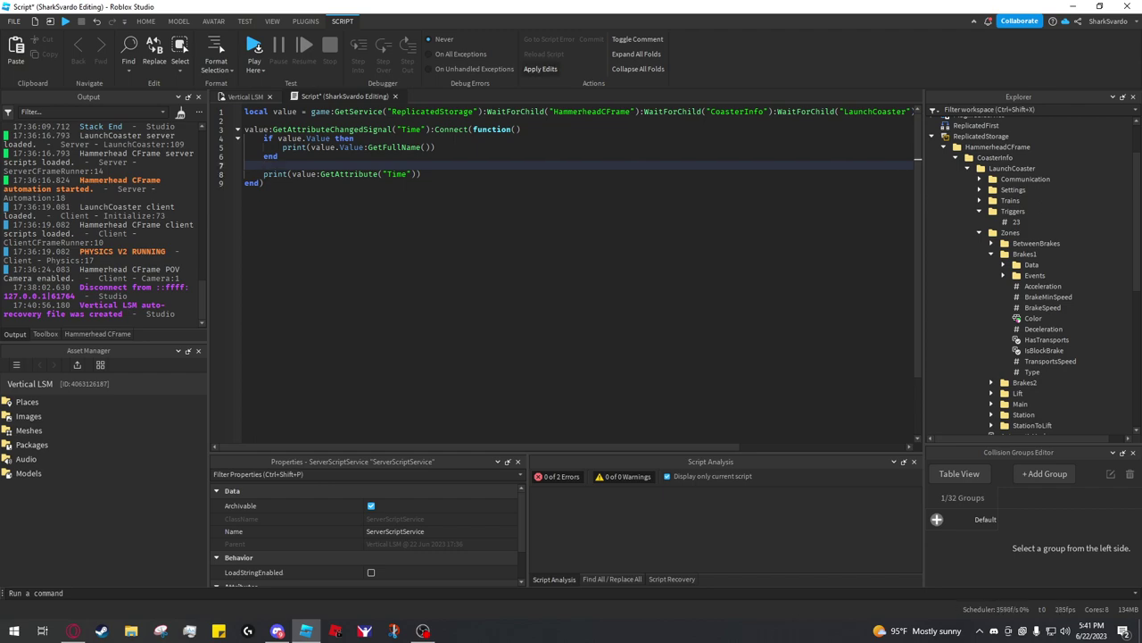
Step: Apply the script edits and start a play test beside the station track
{"action": "key", "text": "F5"}
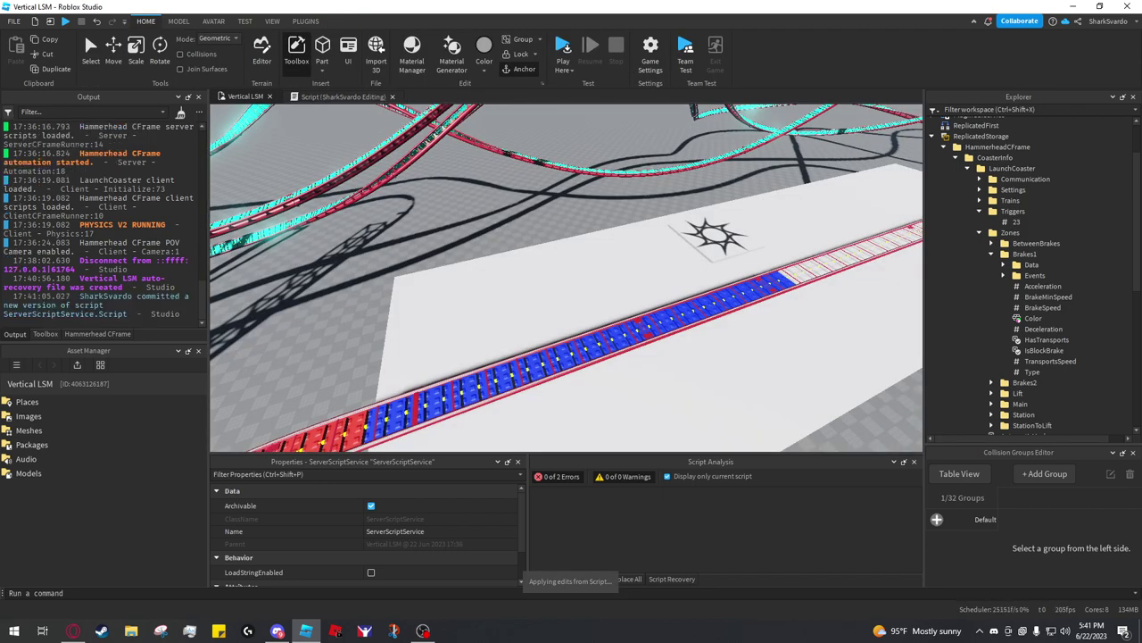
{"action": "key", "text": "w"}
{"action": "key", "text": "s"}
{"action": "right_click_drag", "start_coordinate": [401, 223], "coordinate": [482, 196]}
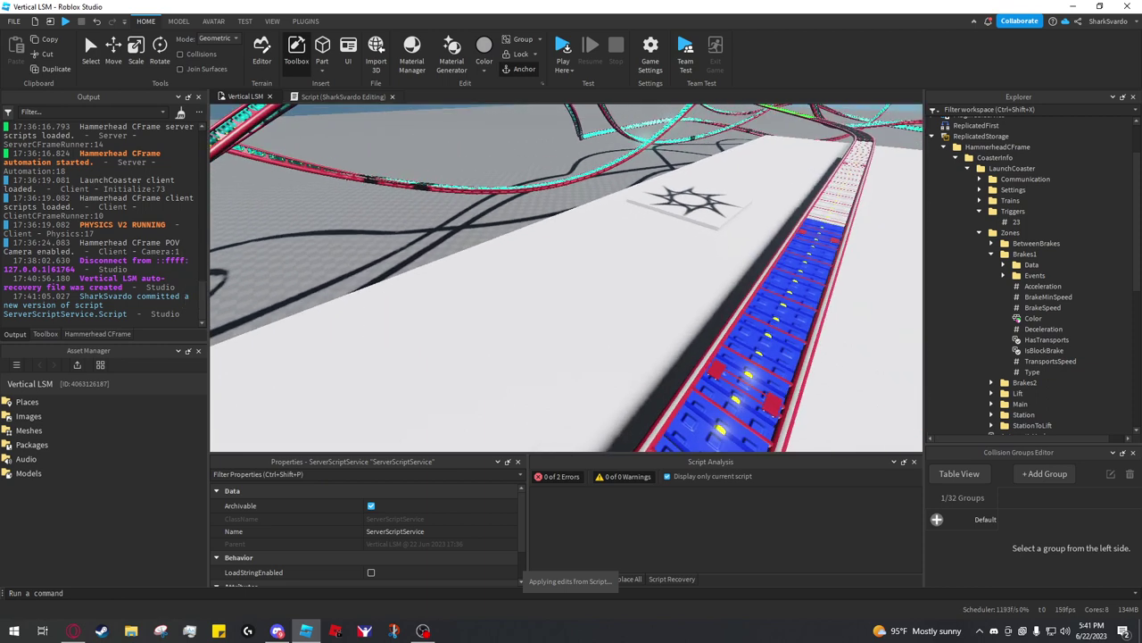
{"action": "key", "text": "s"}
{"action": "key", "text": "F5"}
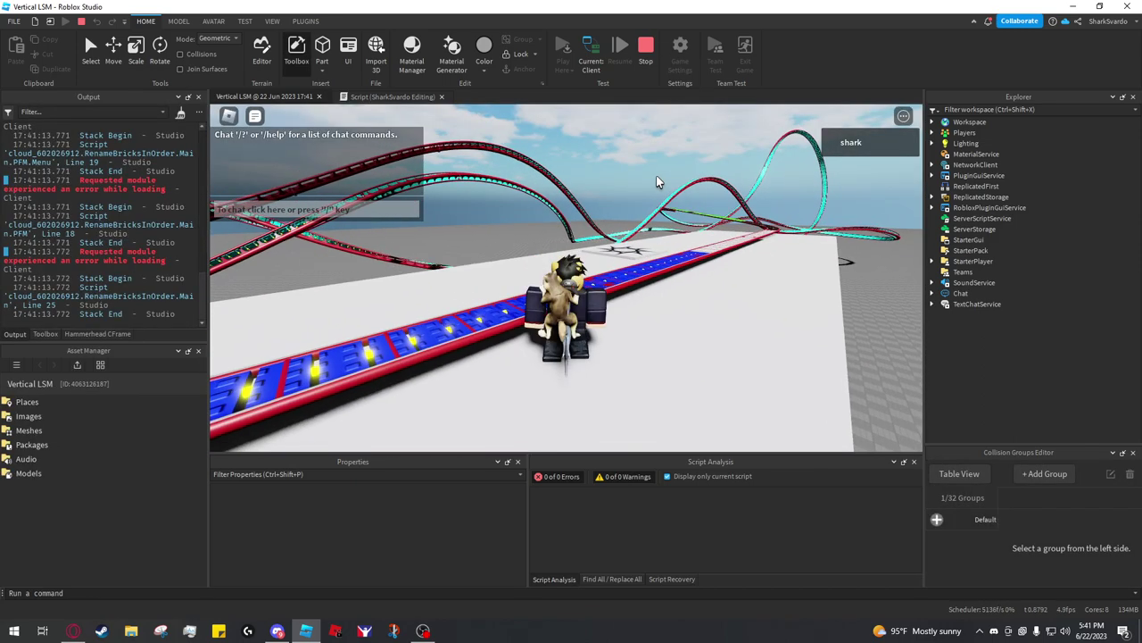
Step: Board the front of the train, ride past the trigger to check the script's output, and stop the play test
{"action": "right_click_drag", "start_coordinate": [637, 248], "coordinate": [637, 248]}
{"action": "key", "text": "s"}
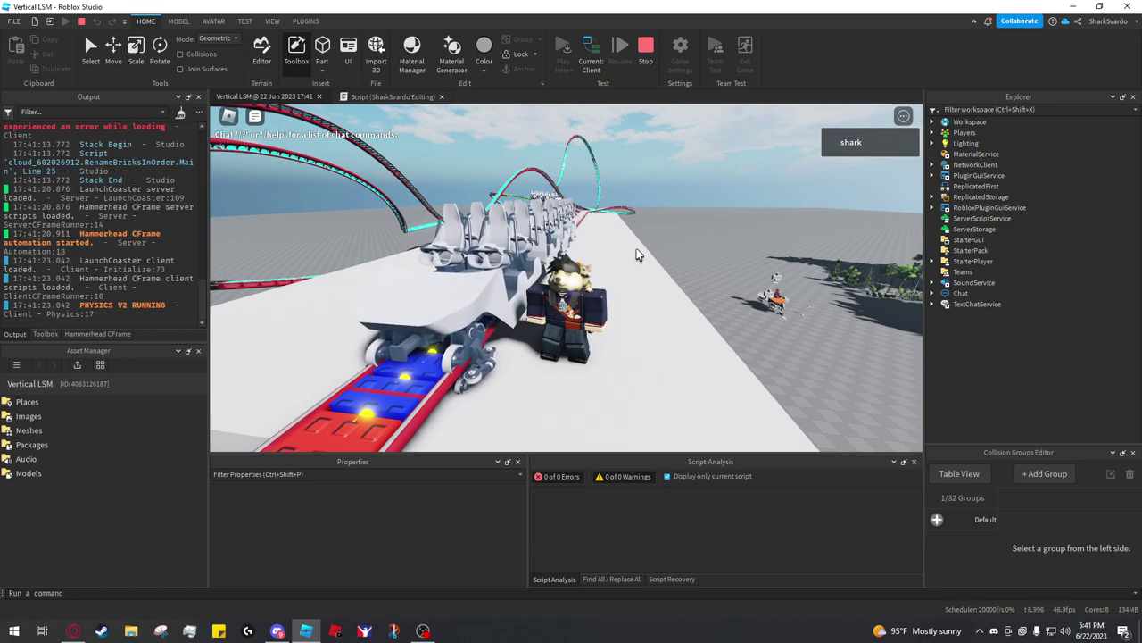
{"action": "right_click_drag", "start_coordinate": [638, 254], "coordinate": [638, 254]}
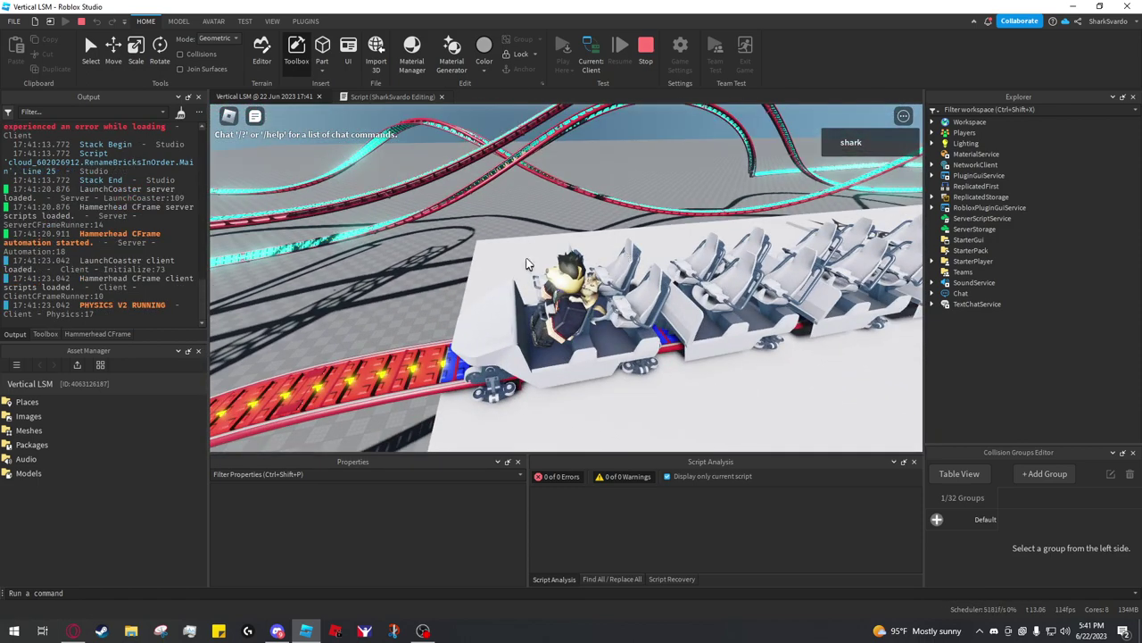
{"action": "scroll", "coordinate": [535, 257], "scroll_direction": "up", "scroll_amount": 6}
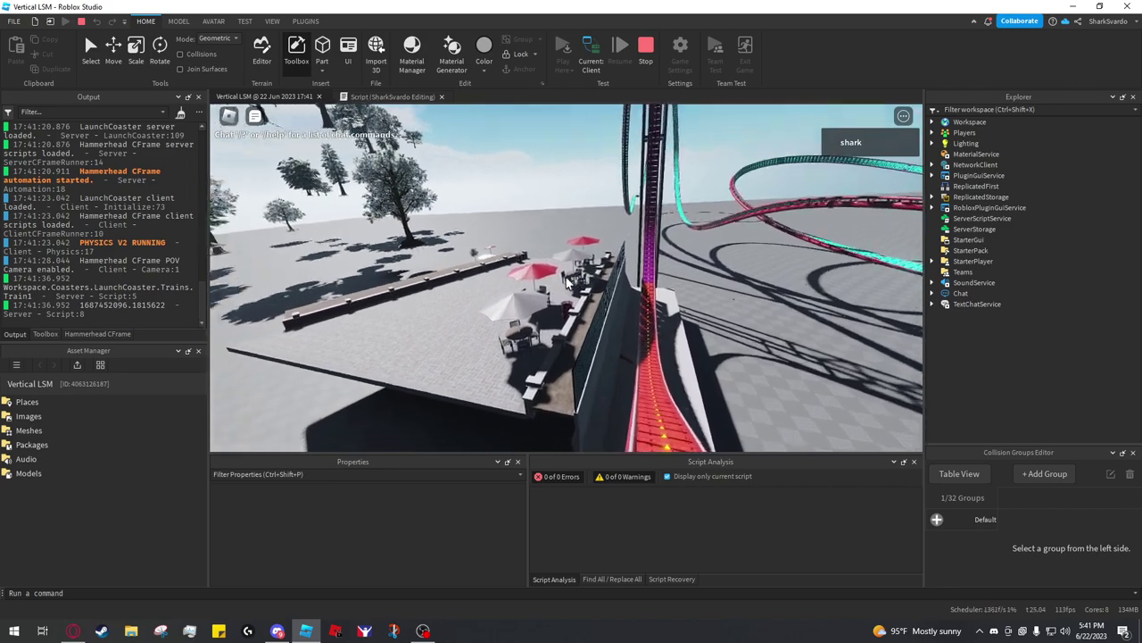
{"action": "key", "text": "super"}
{"action": "key", "text": "super"}
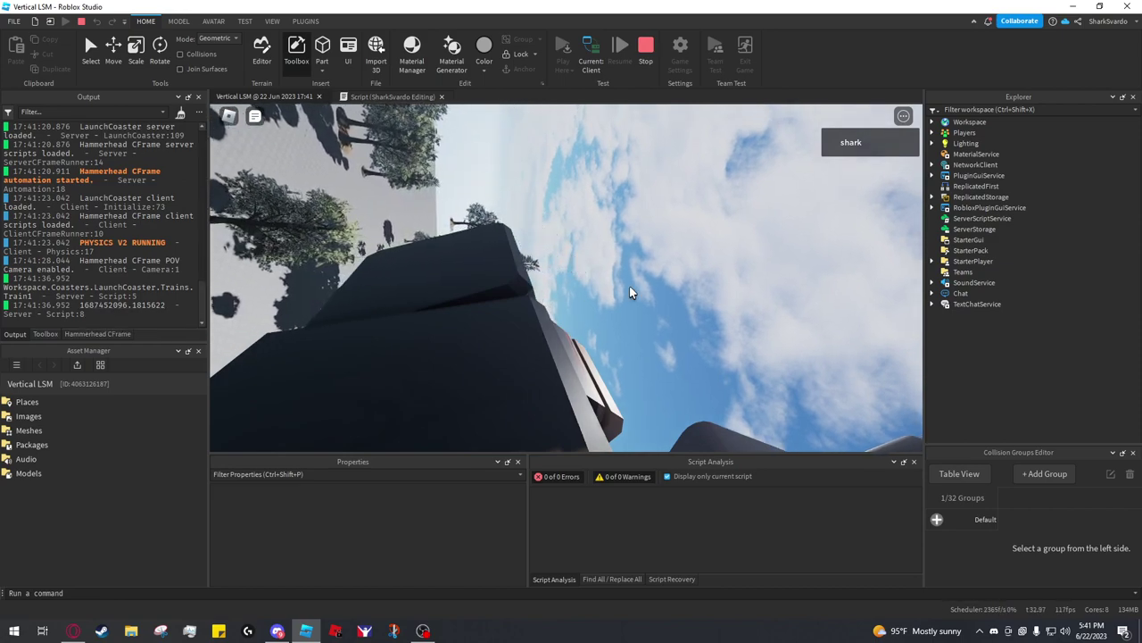
{"action": "scroll", "coordinate": [598, 289], "scroll_direction": "down", "scroll_amount": 8}
{"action": "right_click_drag", "start_coordinate": [666, 260], "coordinate": [664, 260]}
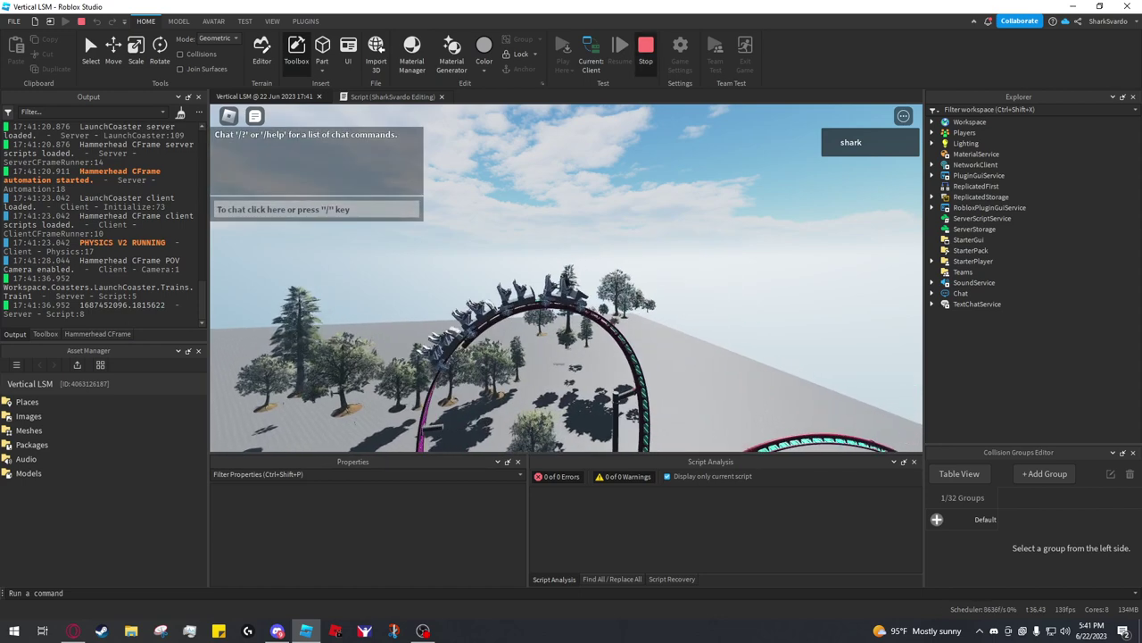
{"action": "left_click", "coordinate": [645, 46]}
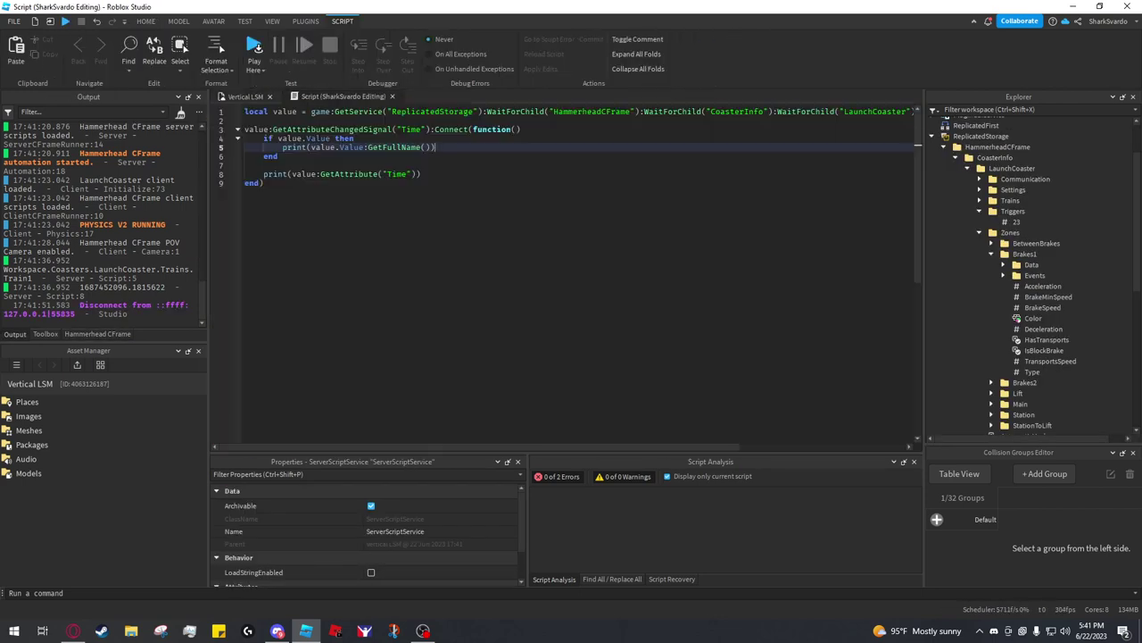
Step: Review LaunchCoaster's zone list, general settings and trains in the Hammerhead CFrame plugin
{"action": "left_click", "coordinate": [245, 97]}
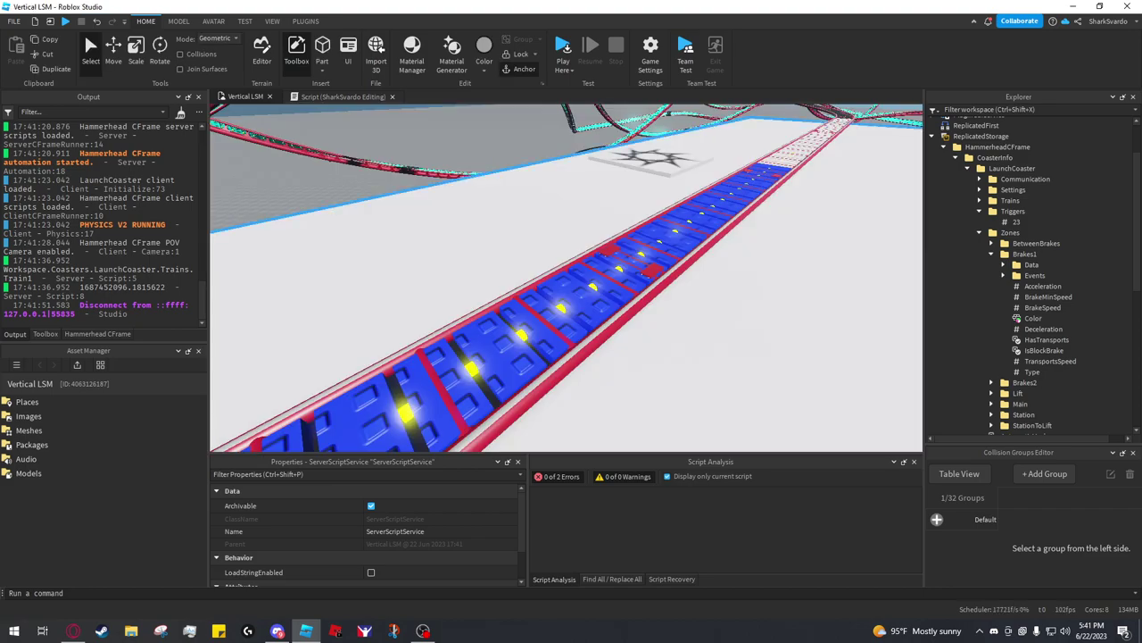
{"action": "right_click_drag", "start_coordinate": [535, 268], "coordinate": [607, 299]}
{"action": "scroll", "coordinate": [566, 278], "scroll_direction": "down", "scroll_amount": 8}
{"action": "left_click", "coordinate": [565, 277]}
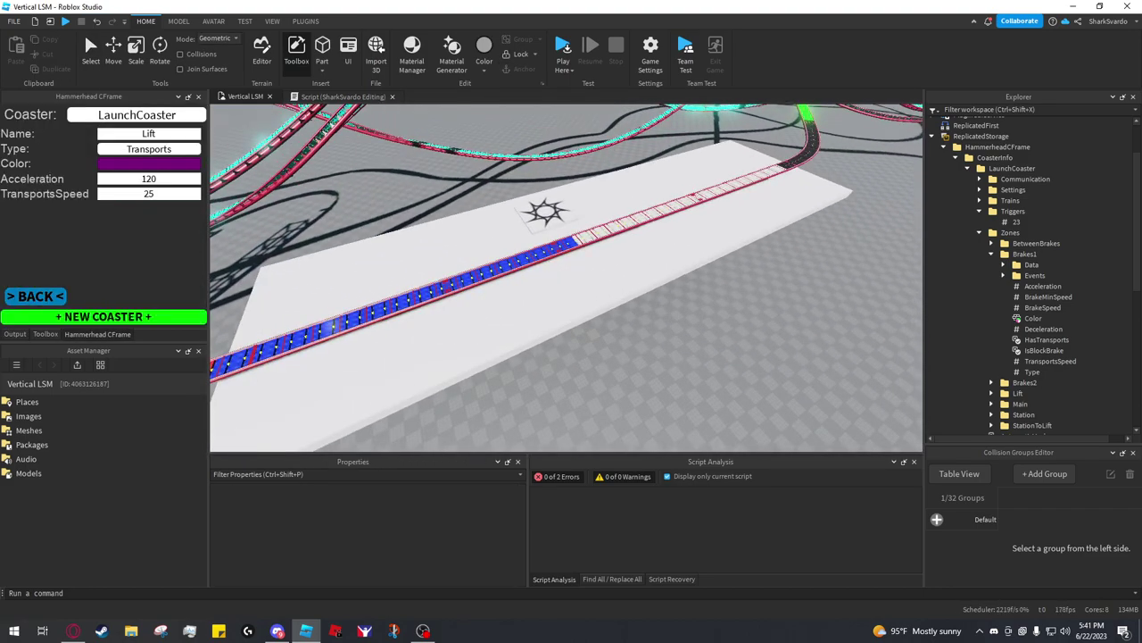
{"action": "left_click", "coordinate": [35, 296]}
{"action": "scroll", "coordinate": [104, 210], "scroll_direction": "down", "scroll_amount": 2}
{"action": "scroll", "coordinate": [104, 209], "scroll_direction": "up", "scroll_amount": 2}
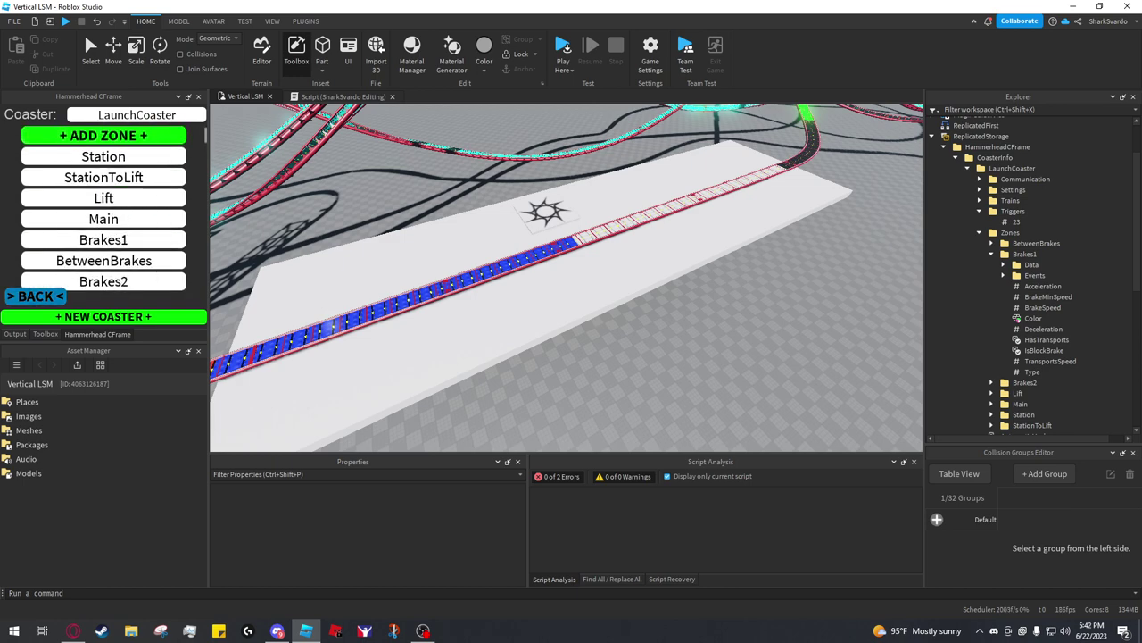
{"action": "left_click", "coordinate": [34, 296]}
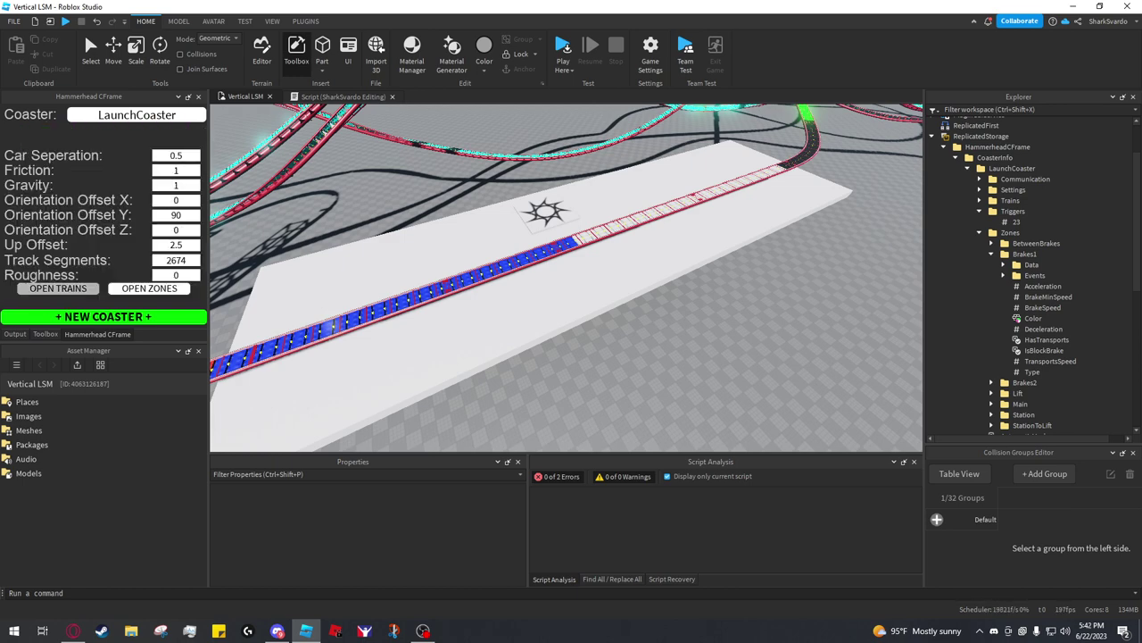
{"action": "left_click", "coordinate": [58, 289]}
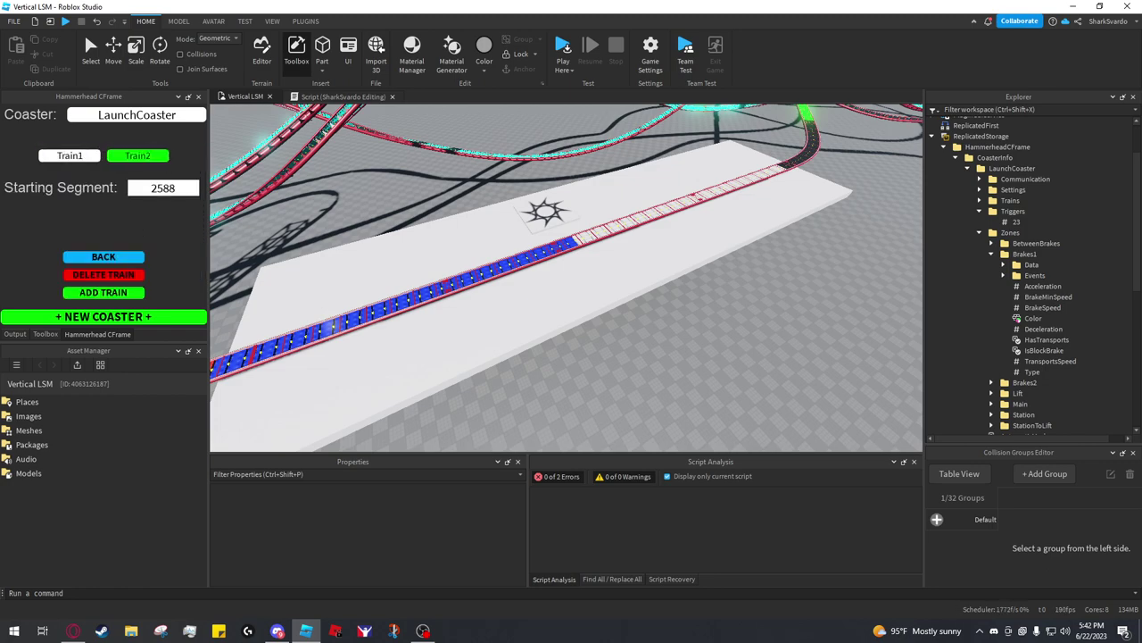
Step: Return to LaunchCoaster's general settings in the plugin and collapse its Triggers and Brakes1 folders in the Explorer
{"action": "right_click_drag", "start_coordinate": [566, 277], "coordinate": [464, 221]}
{"action": "key", "text": "a"}
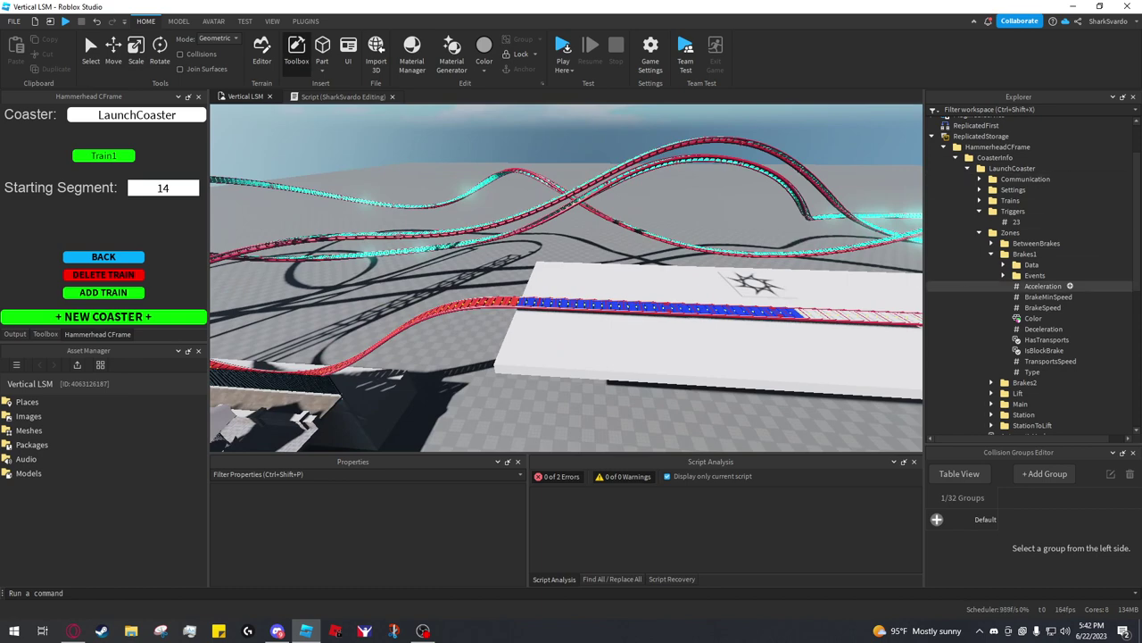
{"action": "scroll", "coordinate": [1017, 282], "scroll_direction": "up", "scroll_amount": 2}
{"action": "left_click", "coordinate": [103, 256]}
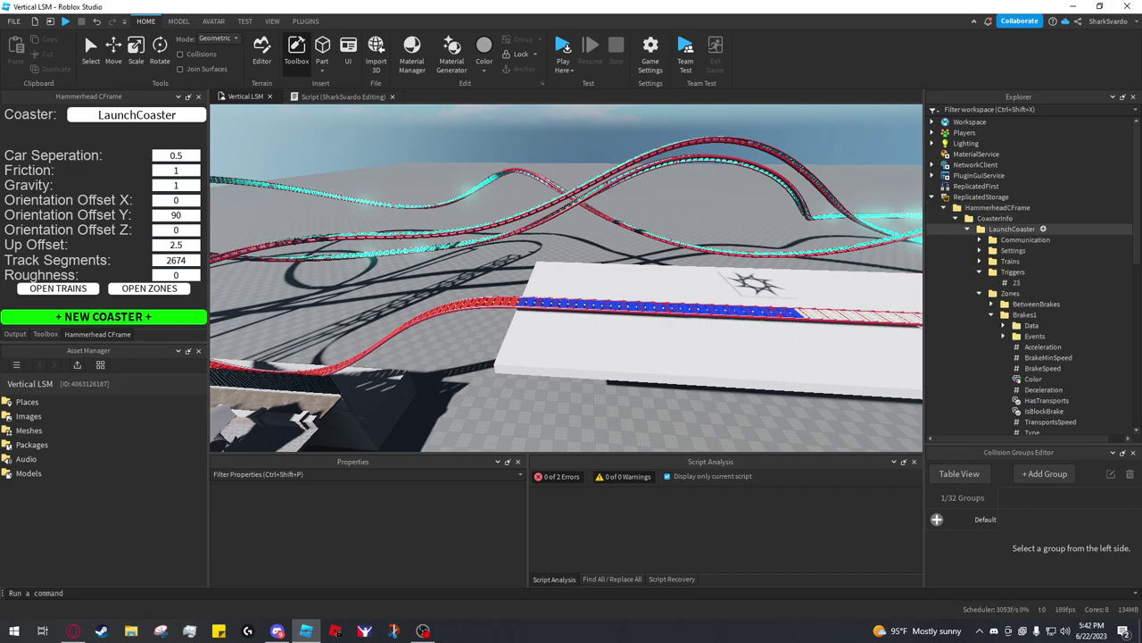
{"action": "left_click", "coordinate": [980, 271]}
{"action": "left_click", "coordinate": [1025, 304]}
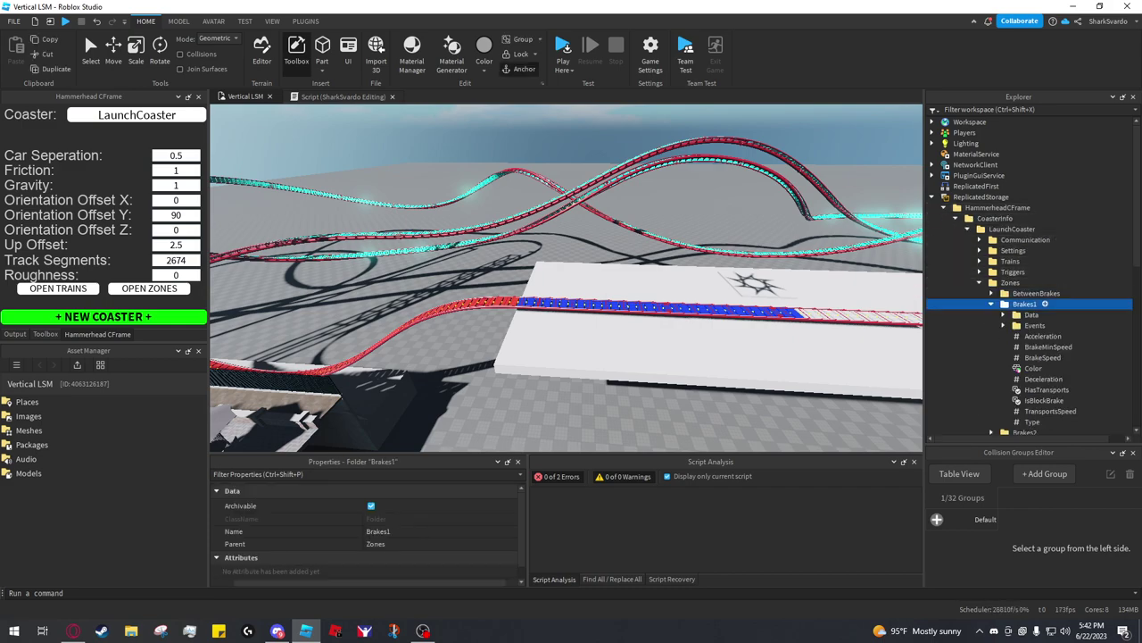
Step: Examine the station platform, the lift and the overall coaster layout from close up and from a distance
{"action": "key", "text": "w"}
{"action": "mouse_move", "coordinate": [571, 277]}
{"action": "right_mouse_down"}
{"action": "mouse_move", "coordinate": [678, 287]}
{"action": "mouse_move", "coordinate": [589, 281]}
{"action": "right_mouse_up"}
{"action": "key", "text": "d"}
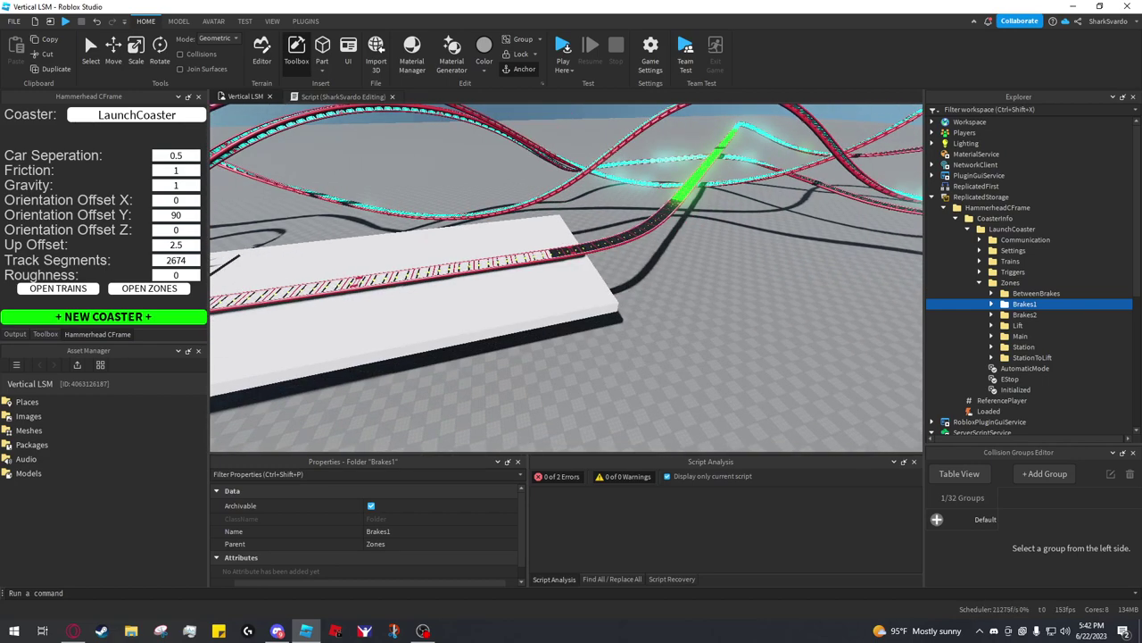
{"action": "key", "text": "a"}
{"action": "key", "text": "s"}
{"action": "right_click_drag", "start_coordinate": [589, 281], "coordinate": [660, 321]}
{"action": "key", "text": "w"}
{"action": "key", "text": "s"}
{"action": "key", "text": "w"}
{"action": "key", "text": "w"}
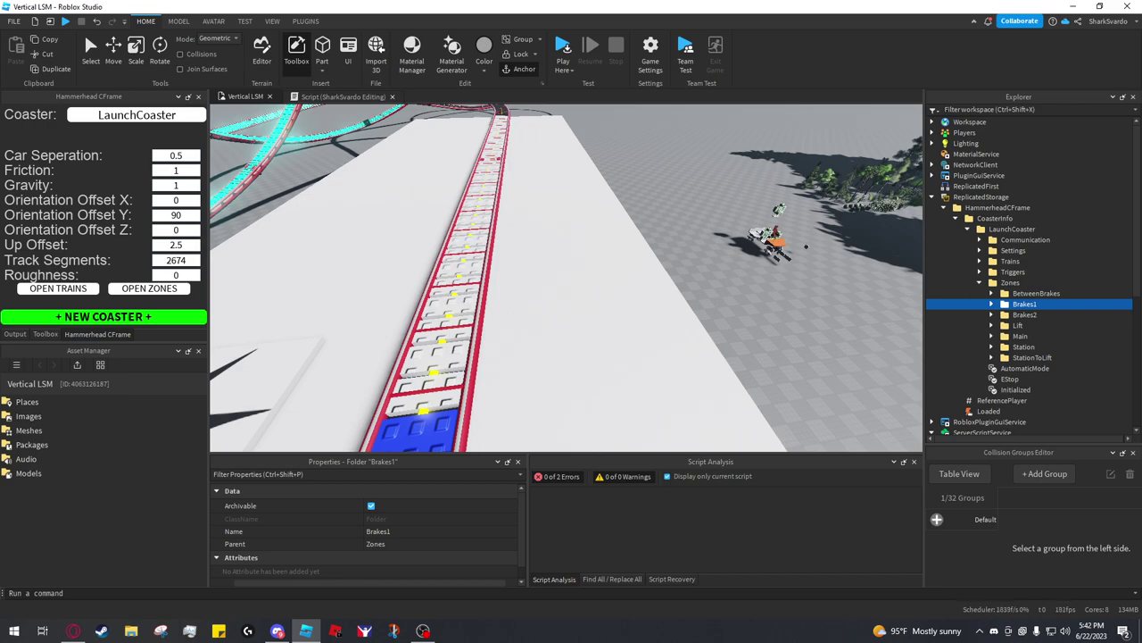
{"action": "key", "text": "w"}
{"action": "right_click_drag", "start_coordinate": [580, 300], "coordinate": [419, 365]}
{"action": "key", "text": "s"}
{"action": "key", "text": "w"}
{"action": "key", "text": "d"}
{"action": "key", "text": "w"}
{"action": "key", "text": "a"}
{"action": "key", "text": "s"}
{"action": "right_click_drag", "start_coordinate": [579, 385], "coordinate": [565, 376]}
{"action": "key", "text": "s"}
{"action": "key", "text": "a"}
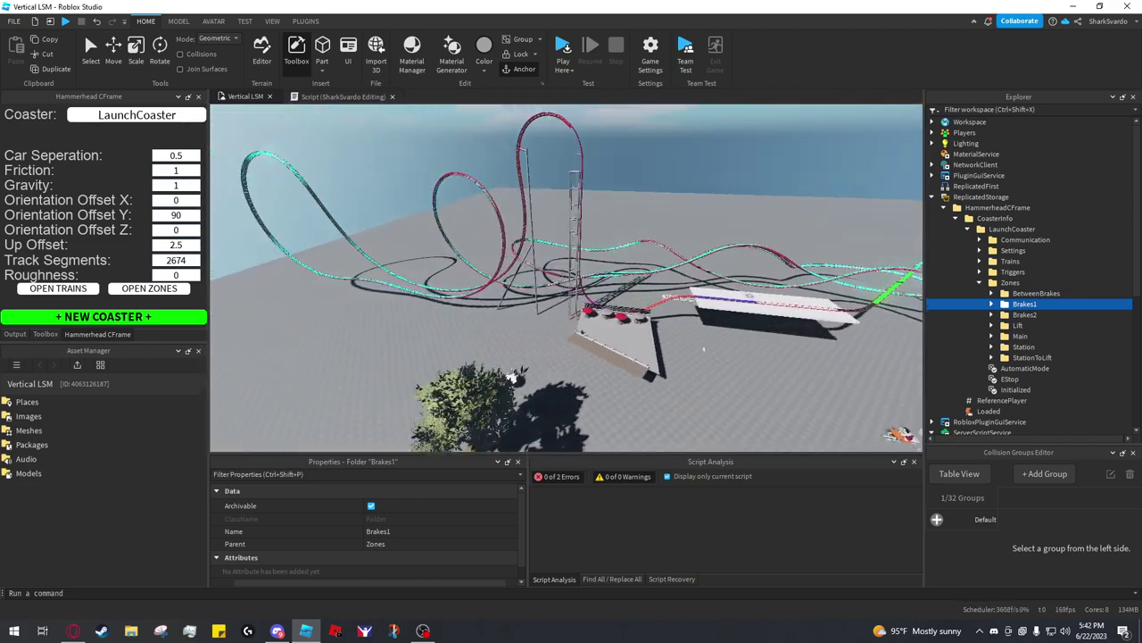
{"action": "right_click_drag", "start_coordinate": [767, 349], "coordinate": [696, 437]}
{"action": "key", "text": "w"}
Step: Review LaunchCoaster's train settings and full zone list in the plugin, and return to its general settings
{"action": "left_click", "coordinate": [73, 289]}
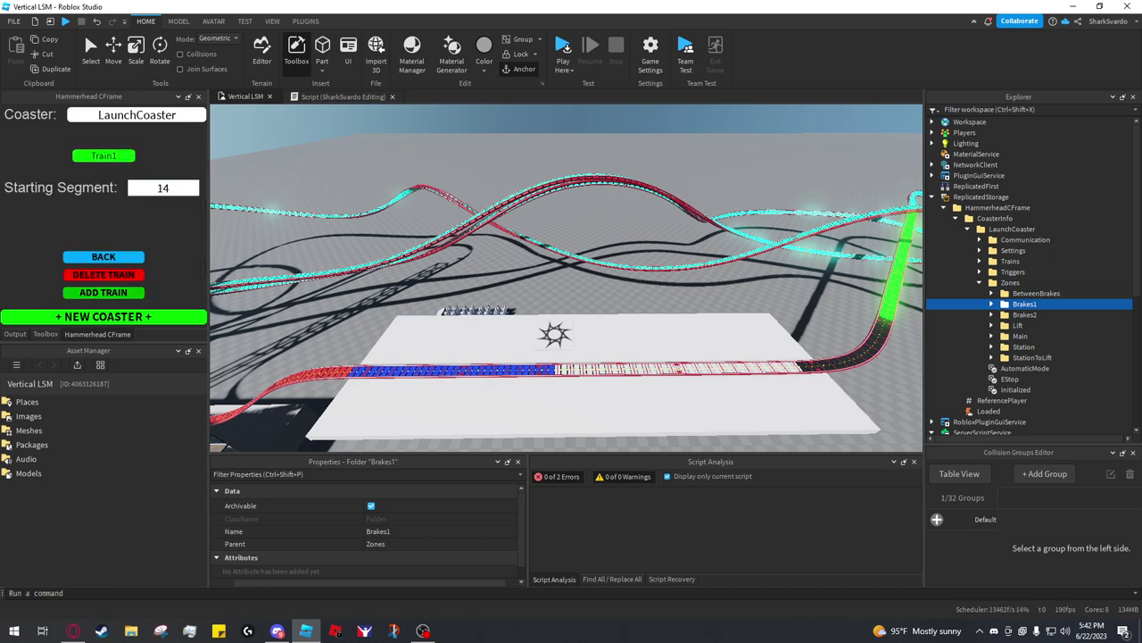
{"action": "left_click", "coordinate": [104, 257]}
{"action": "left_click", "coordinate": [138, 288]}
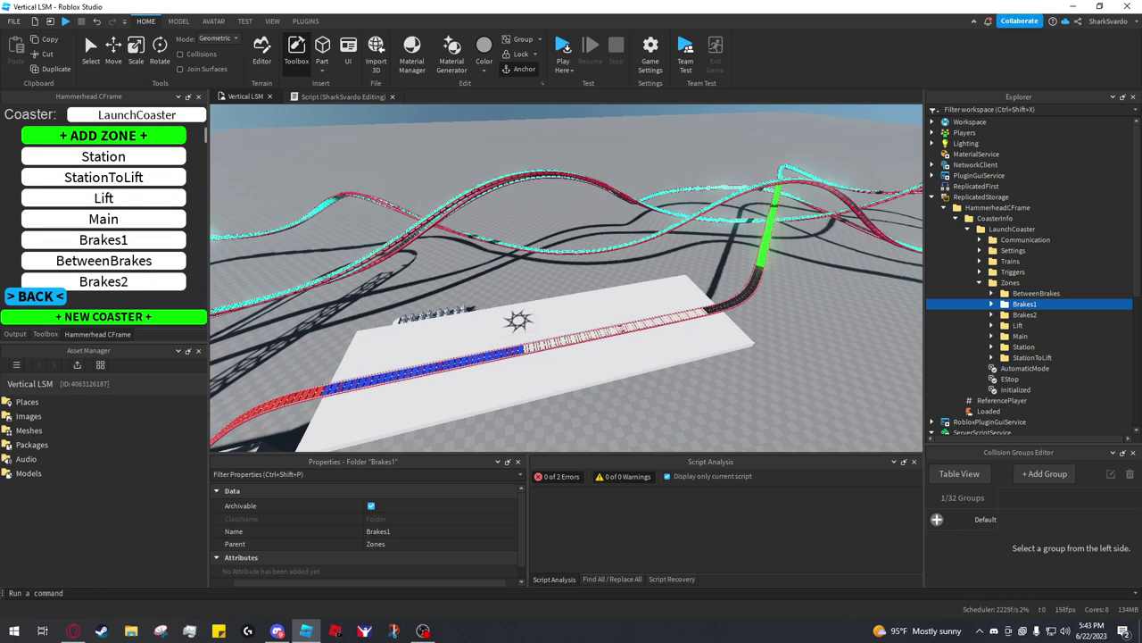
{"action": "scroll", "coordinate": [104, 232], "scroll_direction": "down", "scroll_amount": 3}
{"action": "scroll", "coordinate": [104, 232], "scroll_direction": "up", "scroll_amount": 3}
{"action": "left_click", "coordinate": [36, 296]}
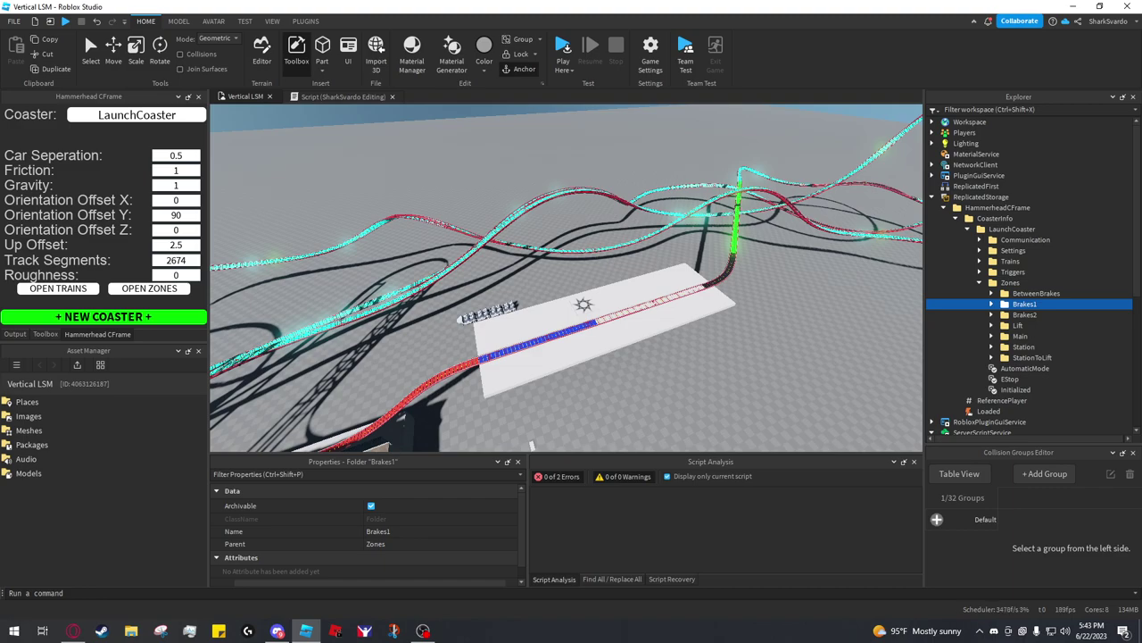
Step: Set LaunchCoaster's Roughness to 0.5 and start a play test beside the blue track section
{"action": "key", "text": "w"}
{"action": "right_click_drag", "start_coordinate": [567, 278], "coordinate": [576, 227]}
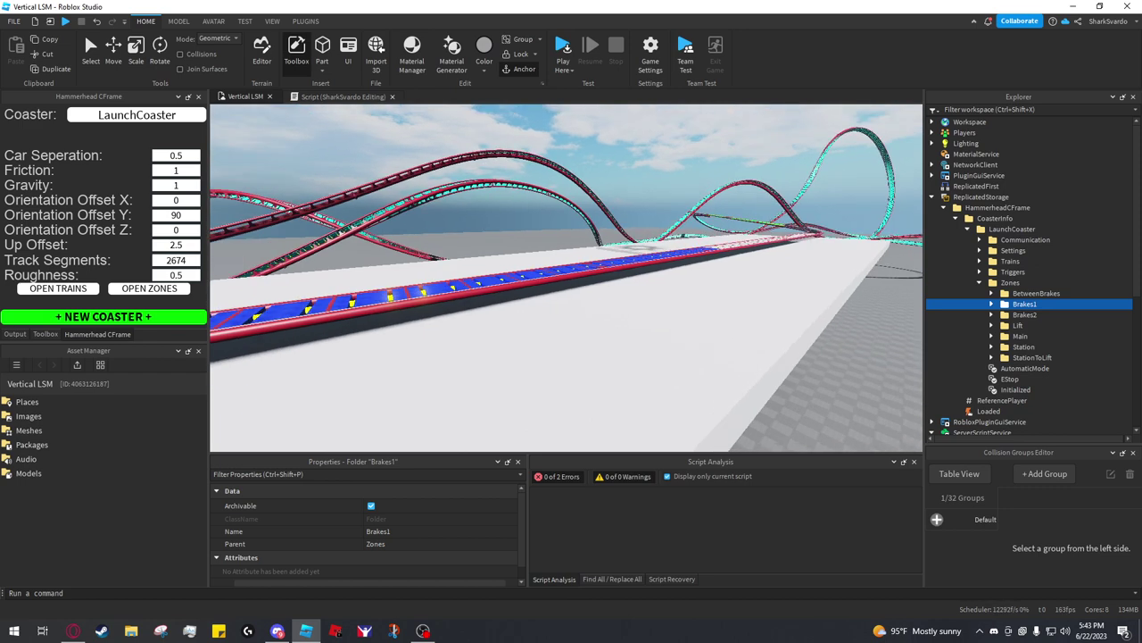
{"action": "key", "text": "F5"}
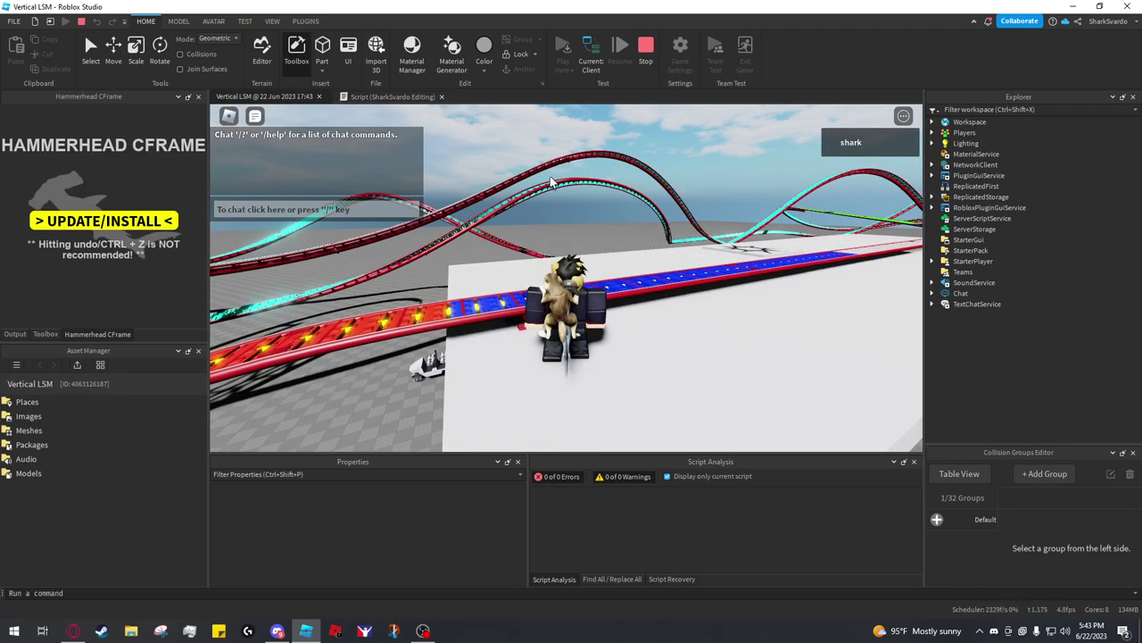
{"action": "right_click_drag", "start_coordinate": [545, 200], "coordinate": [577, 188]}
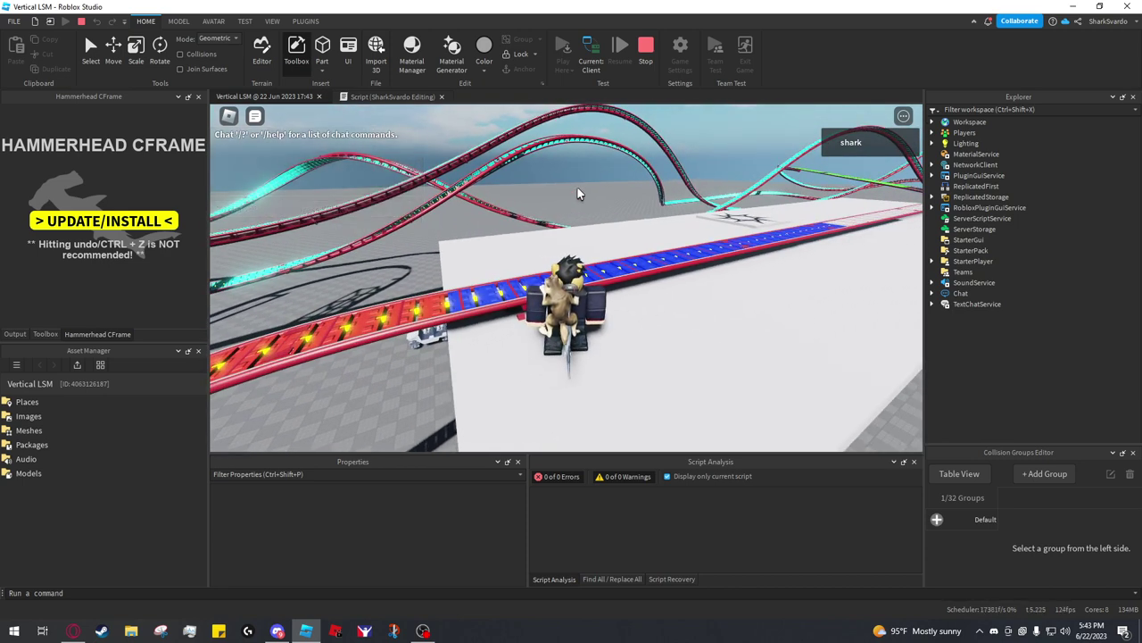
Step: Show the Output log, ride the train in the POV camera to check the ride's roughness, and stop the play test
{"action": "left_click", "coordinate": [15, 334]}
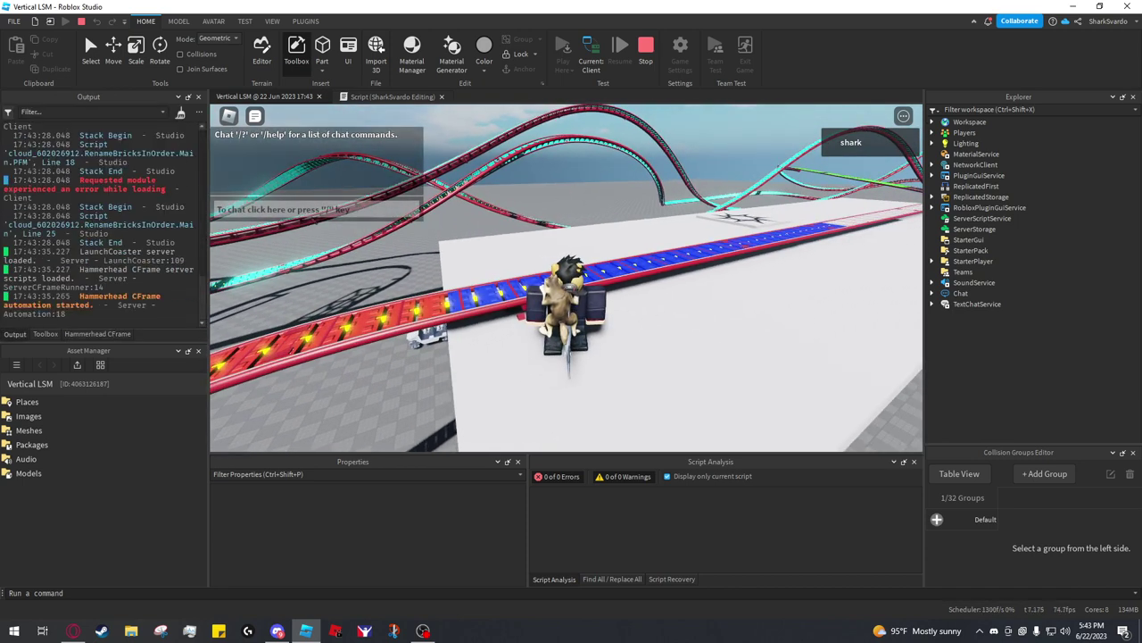
{"action": "right_click_drag", "start_coordinate": [518, 272], "coordinate": [523, 246]}
{"action": "key", "text": "d"}
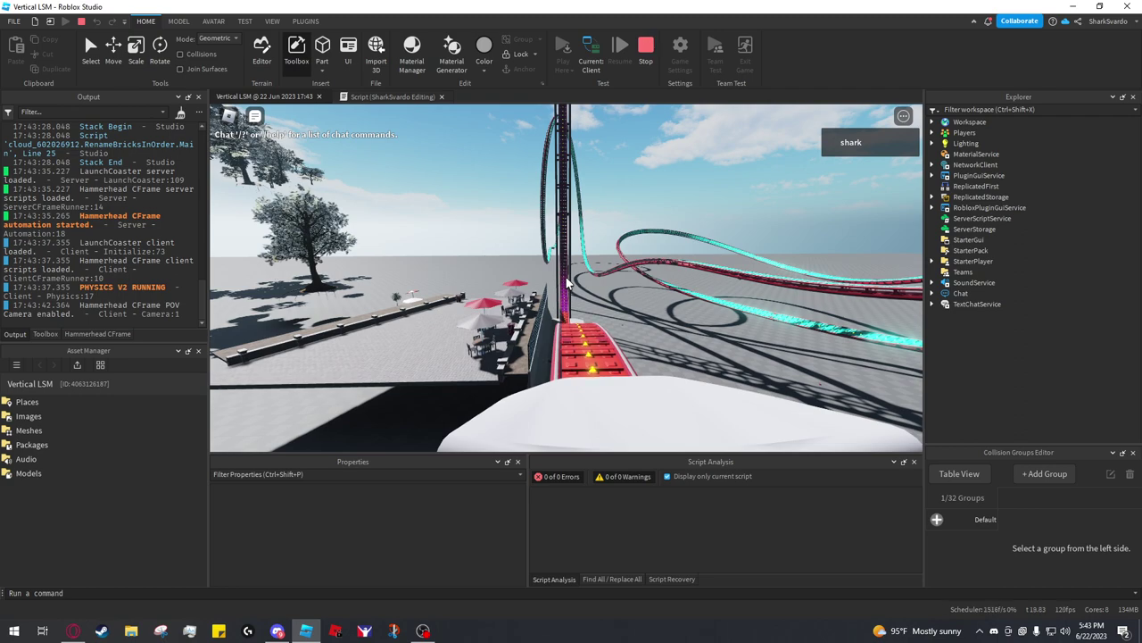
{"action": "scroll", "coordinate": [566, 277], "scroll_direction": "down", "scroll_amount": 5}
{"action": "right_click_drag", "start_coordinate": [567, 276], "coordinate": [569, 278]}
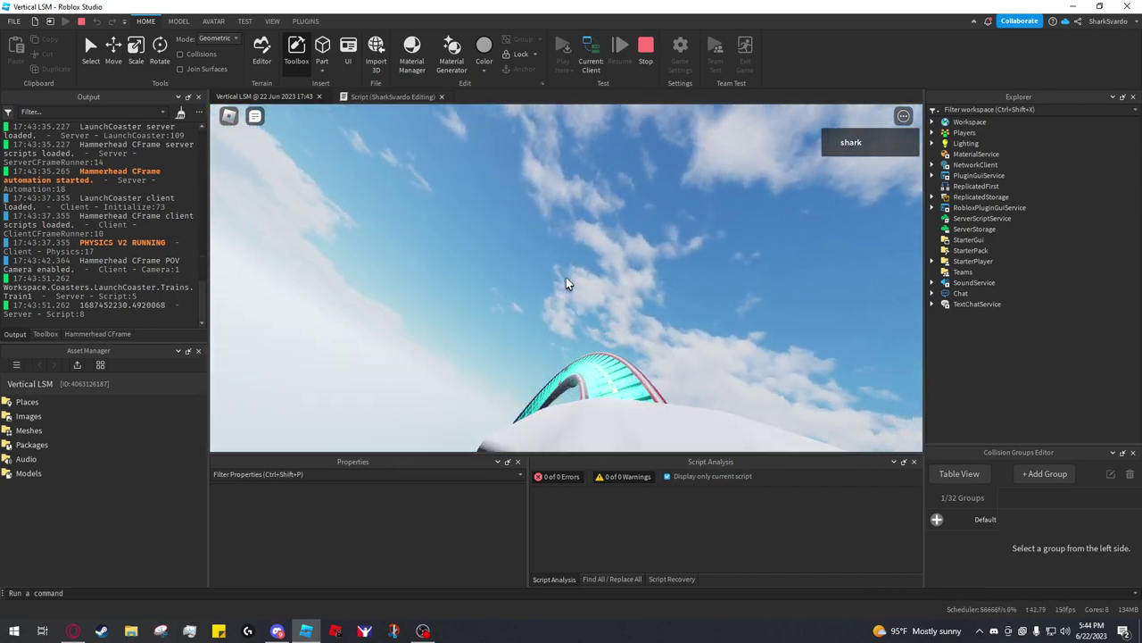
{"action": "key", "text": "super"}
{"action": "left_click", "coordinate": [646, 50]}
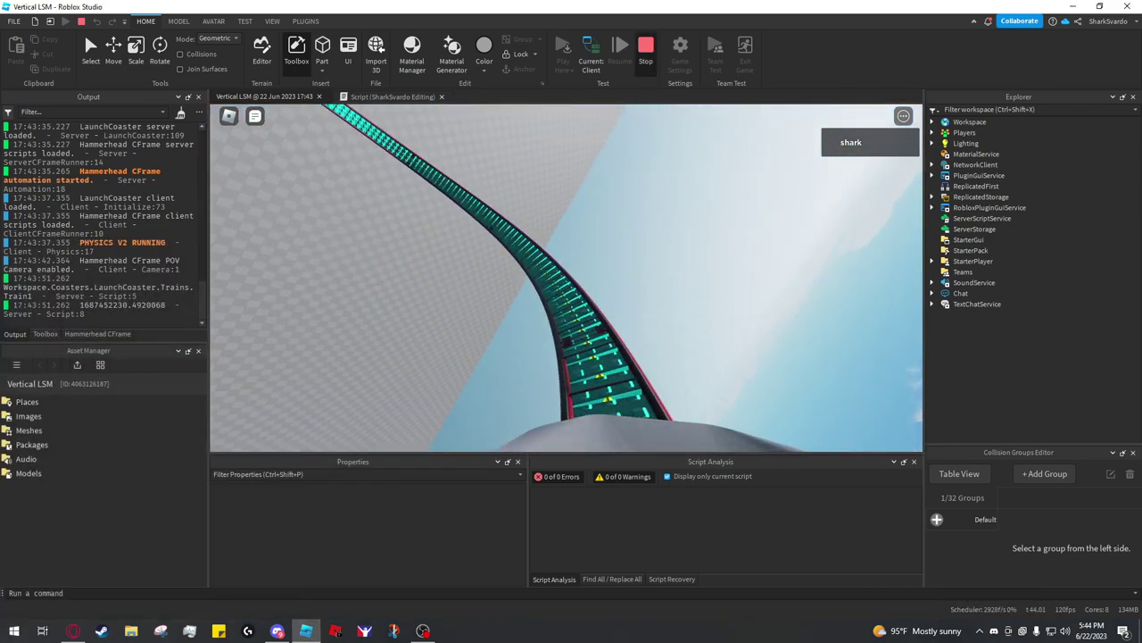
{"action": "left_click", "coordinate": [646, 53]}
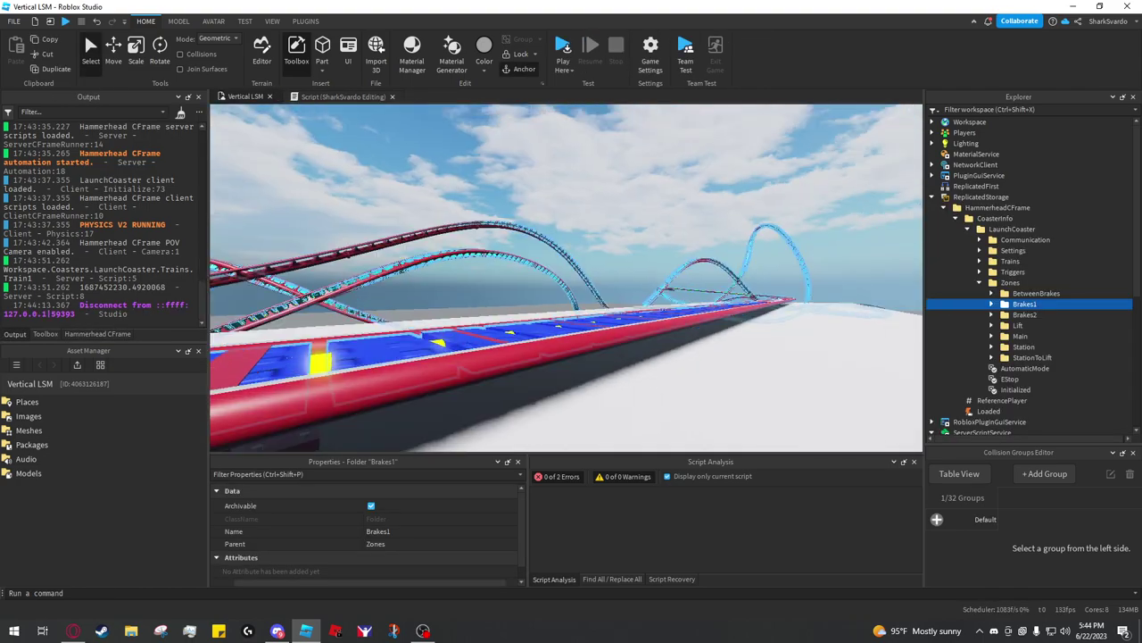
{"action": "scroll", "coordinate": [567, 277], "scroll_direction": "down", "scroll_amount": 10}
{"action": "right_click_drag", "start_coordinate": [566, 278], "coordinate": [464, 252]}
{"action": "key", "text": "w"}
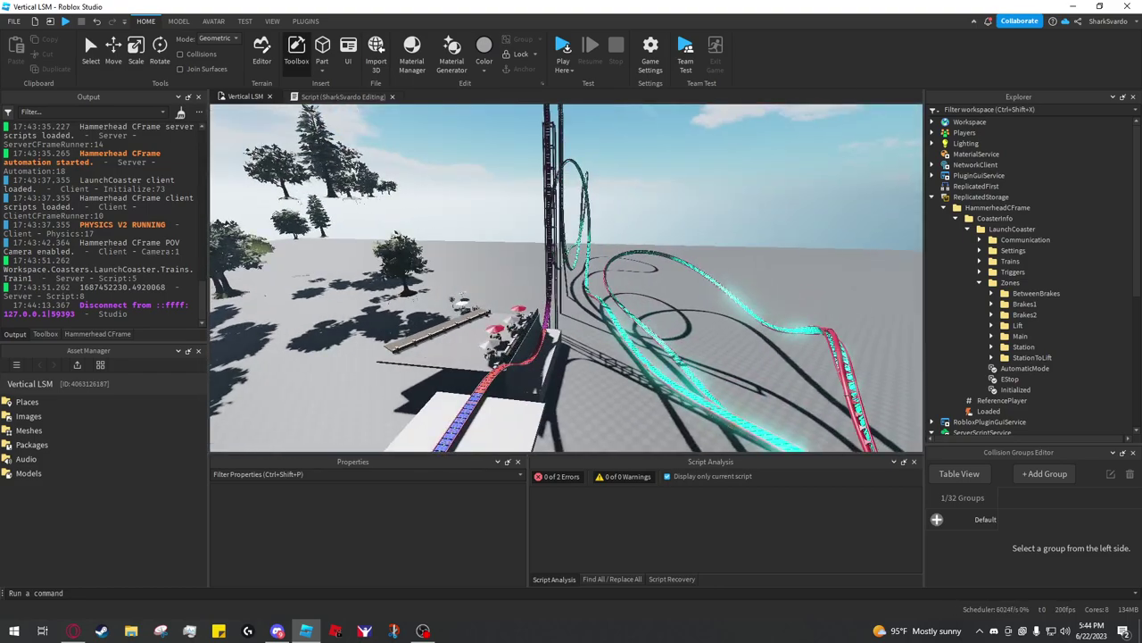
{"action": "key", "text": "w"}
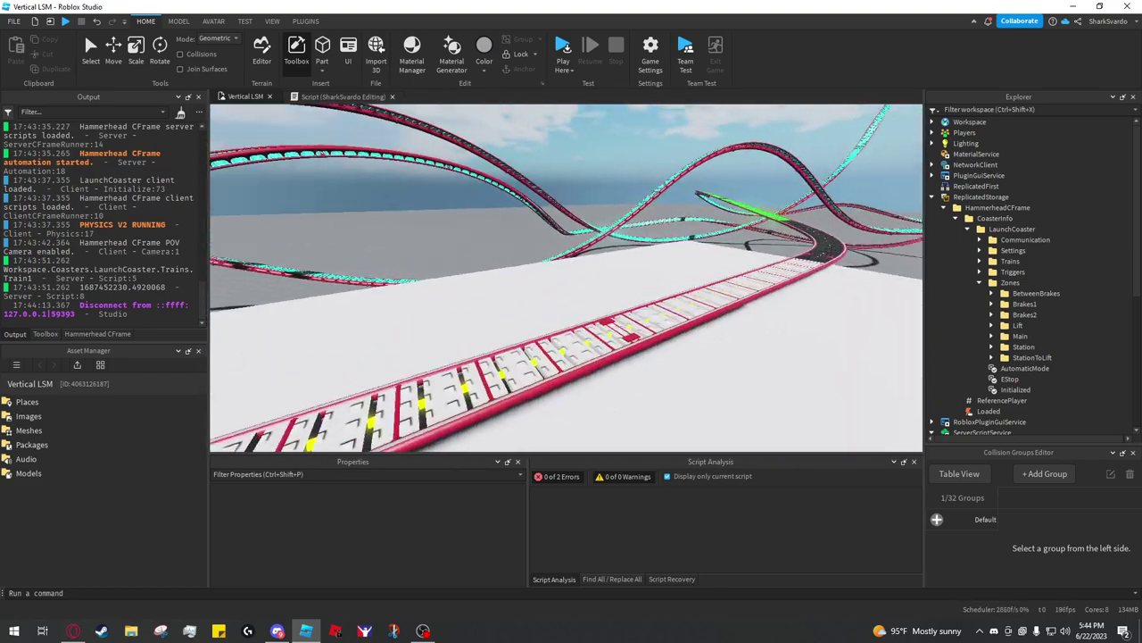